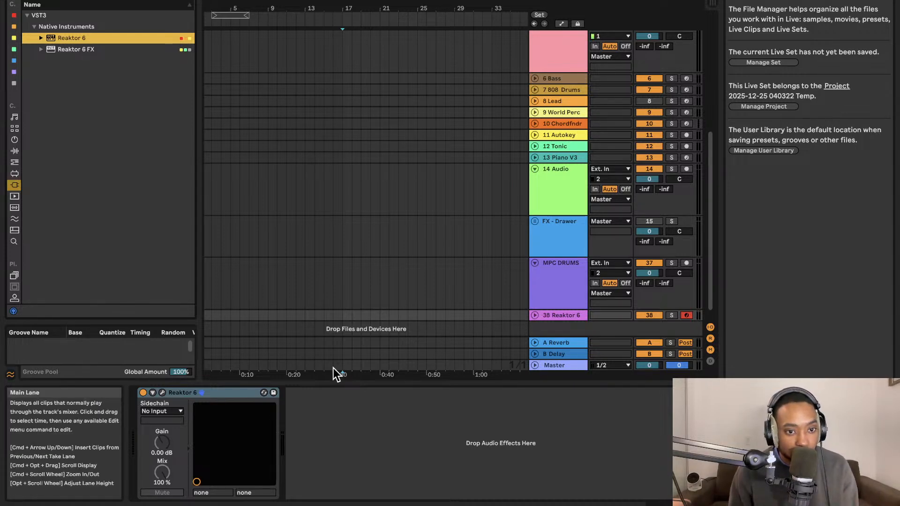
# Open the Reaktor 6 plugin window from its device on the Reaktor 6 track and dismiss the about screen.
pyautogui.click(162, 392)
pyautogui.click(541, 239)
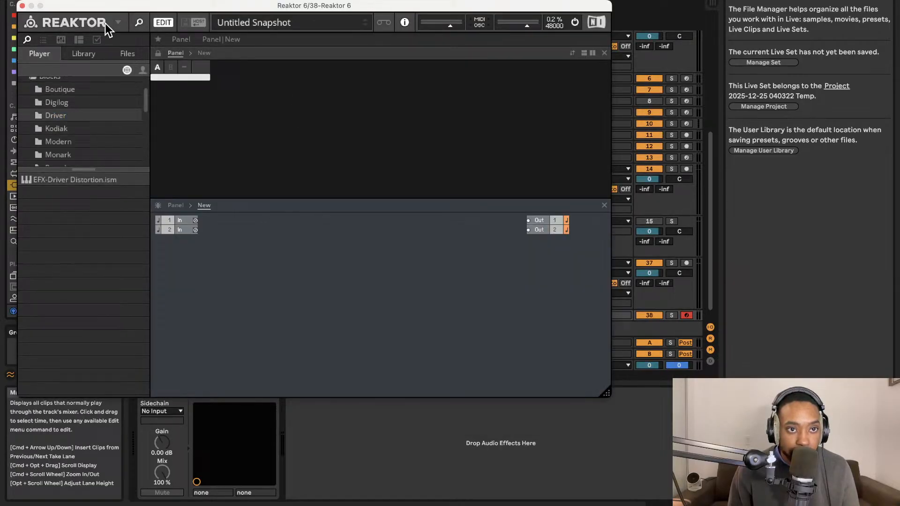
pyautogui.click(105, 24)
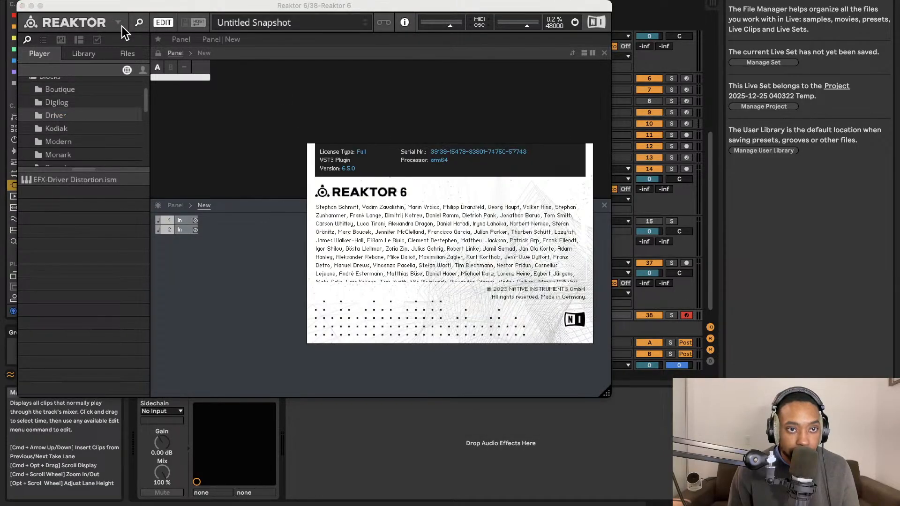
pyautogui.press('Escape')
pyautogui.press('F1')
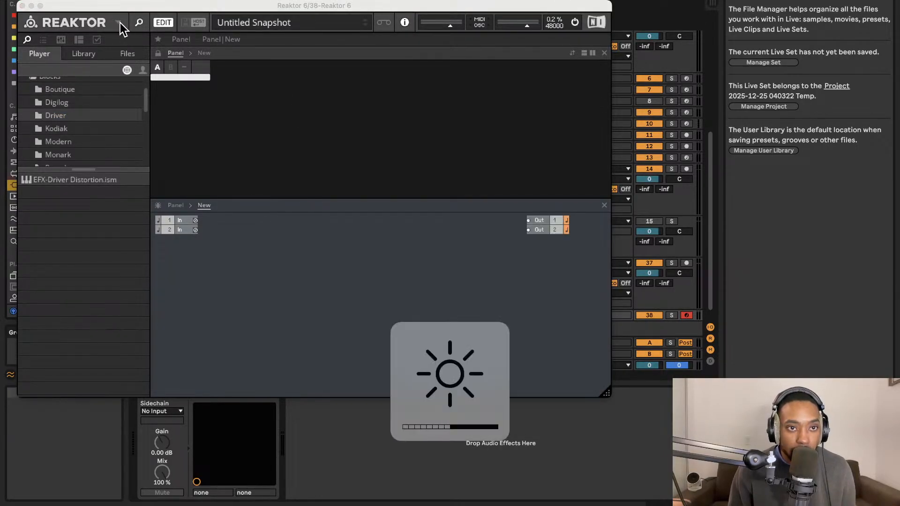
# Open the basics ensemble from the recent files and enlarge the plugin window.
pyautogui.click(118, 22)
pyautogui.moveTo(129, 38)
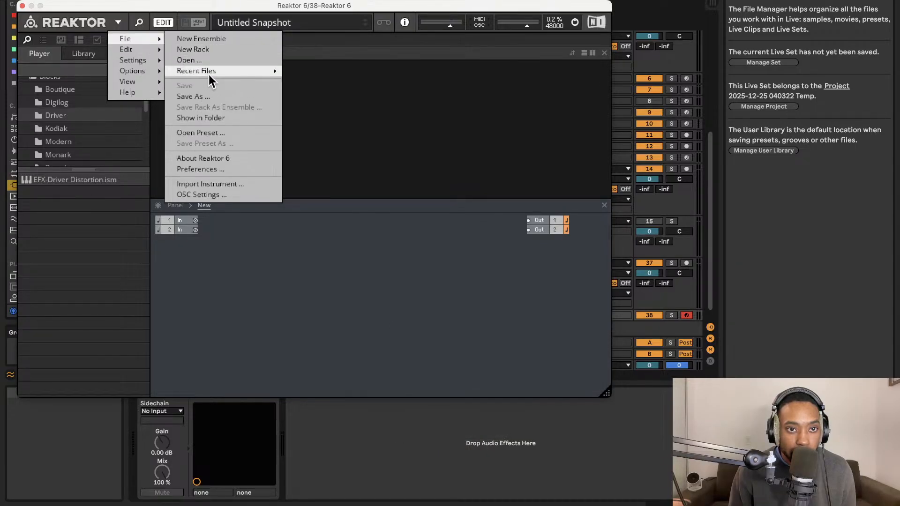
pyautogui.moveTo(236, 74)
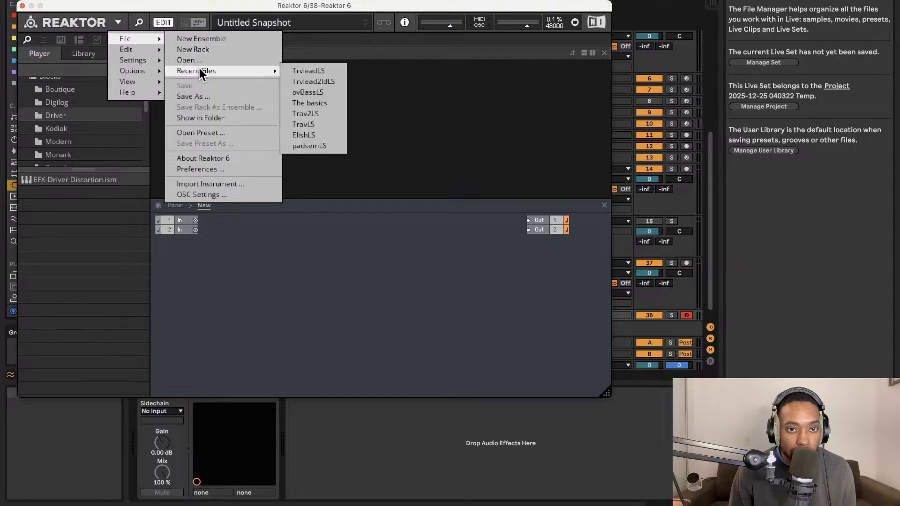
pyautogui.click(300, 101)
pyautogui.click(159, 25)
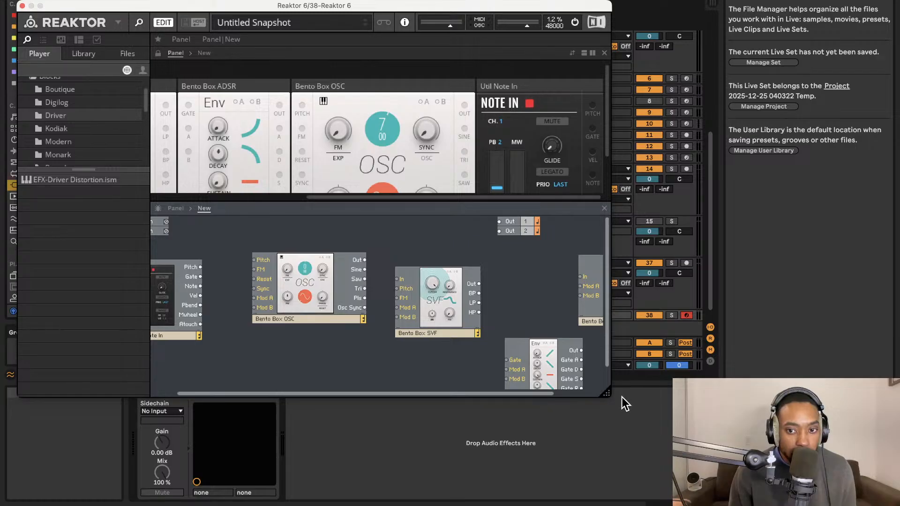
pyautogui.moveTo(608, 395); pyautogui.dragTo(664, 505)
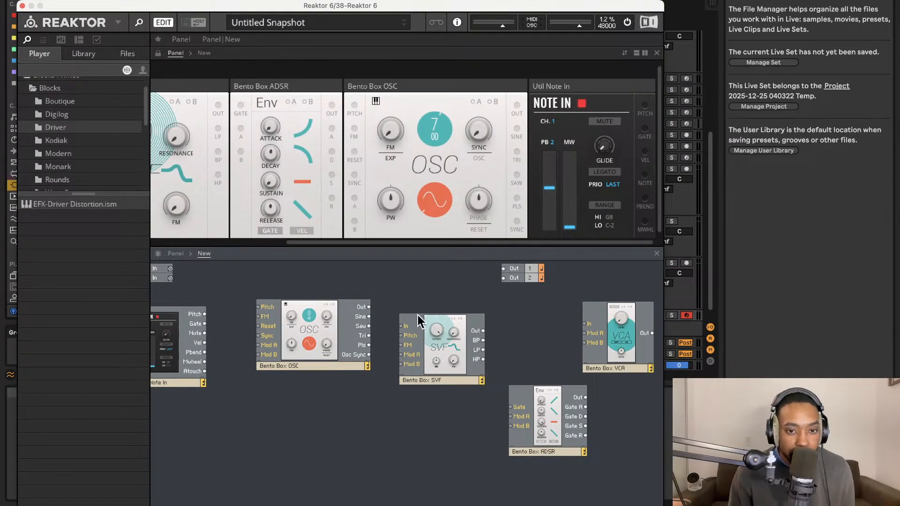
# Duplicate the Bento Box OSC block in the structure and place the copy directly below the original.
pyautogui.click(308, 329)
pyautogui.click(435, 207)
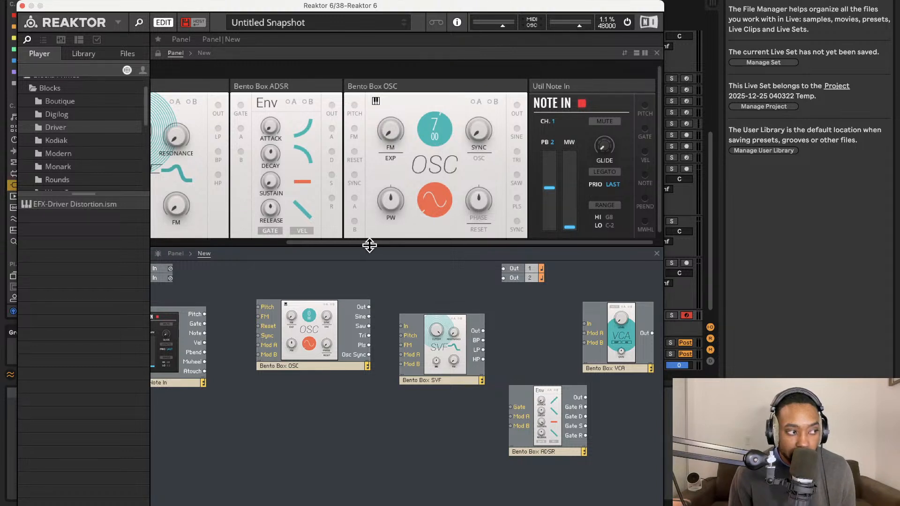
pyautogui.rightClick(292, 325)
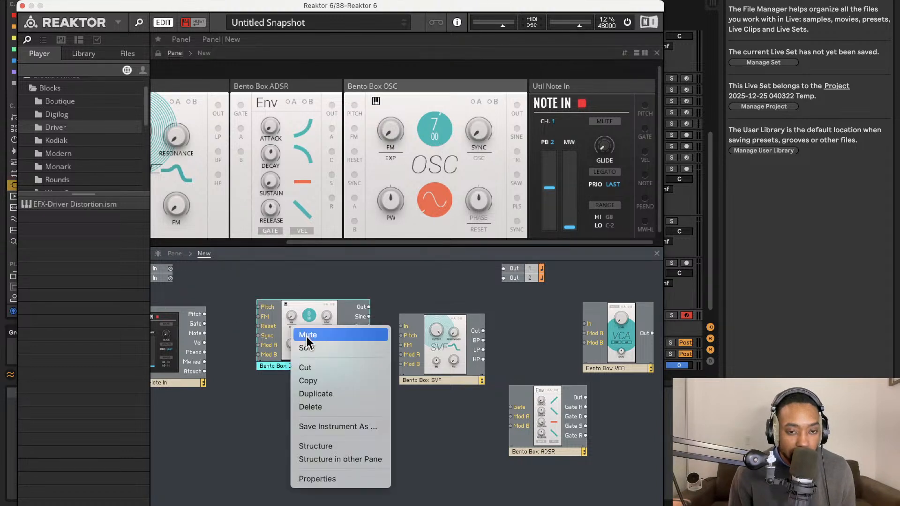
pyautogui.click(322, 394)
pyautogui.moveTo(311, 342); pyautogui.dragTo(311, 427)
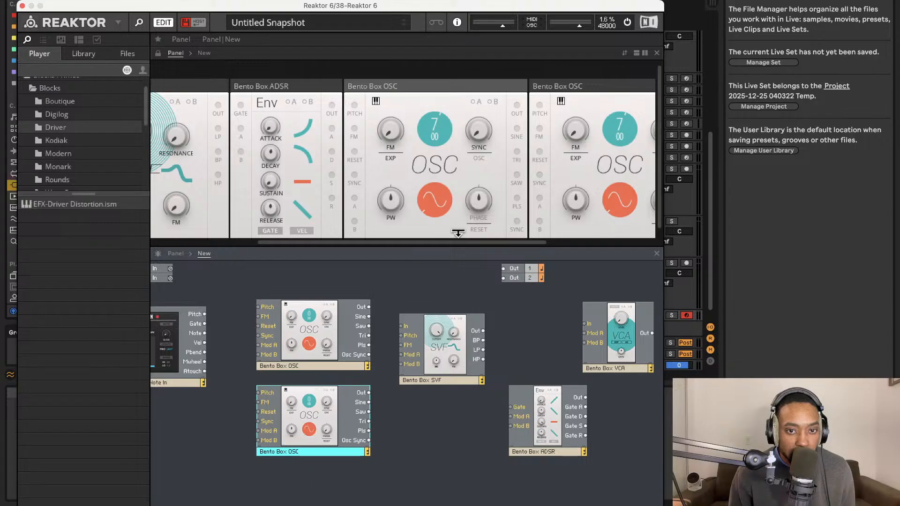
# Set the second oscillator's waveform to triangle and set the pitch of both oscillators to 0.00.
pyautogui.hscroll(5, 548, 198)
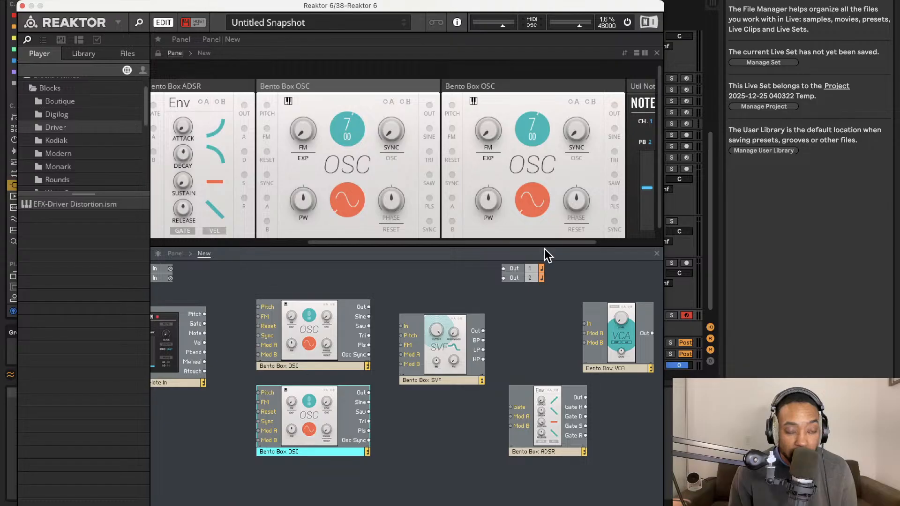
pyautogui.click(534, 201)
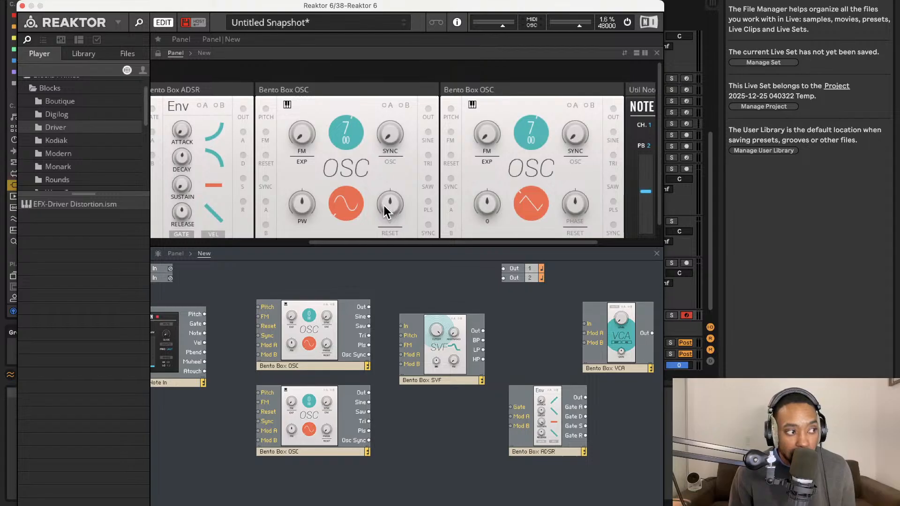
pyautogui.hscroll(-1, 379, 193)
pyautogui.doubleClick(373, 126)
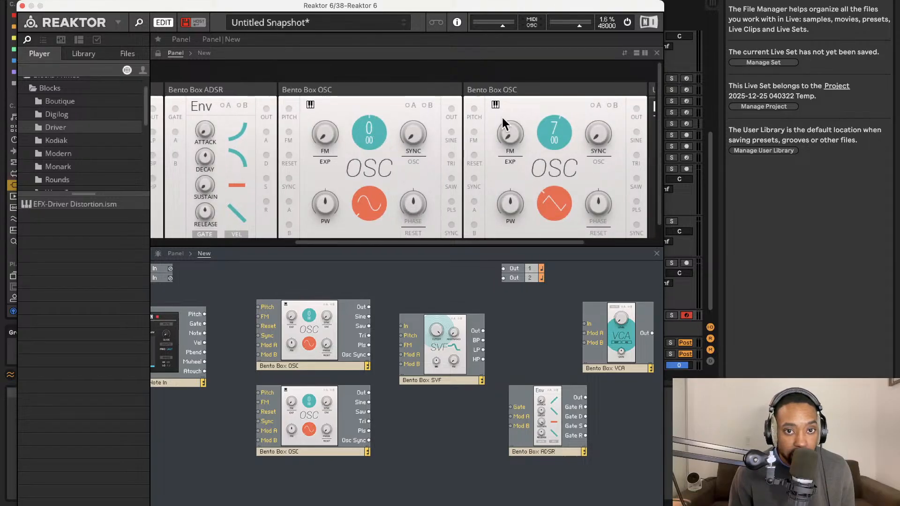
pyautogui.doubleClick(556, 133)
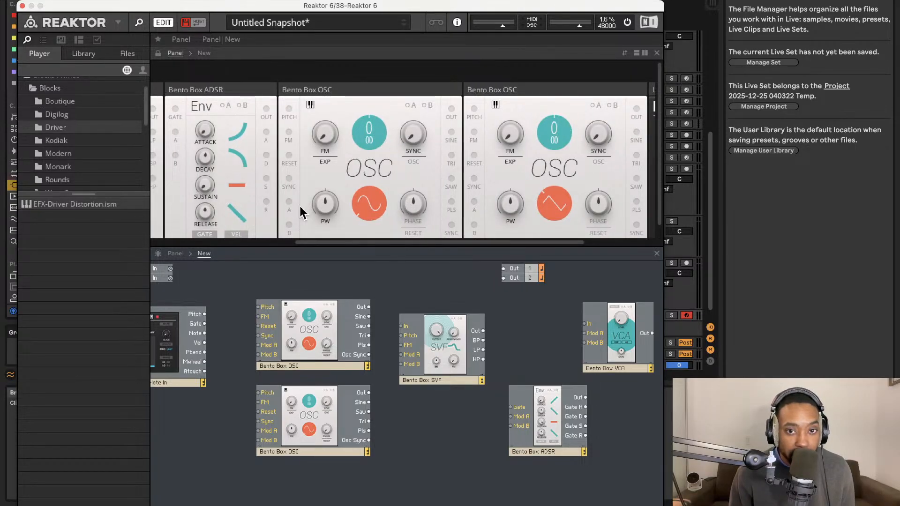
# Connect the Note In block's Pitch output to the Pitch inputs of both oscillators.
pyautogui.hscroll(-2, 297, 196)
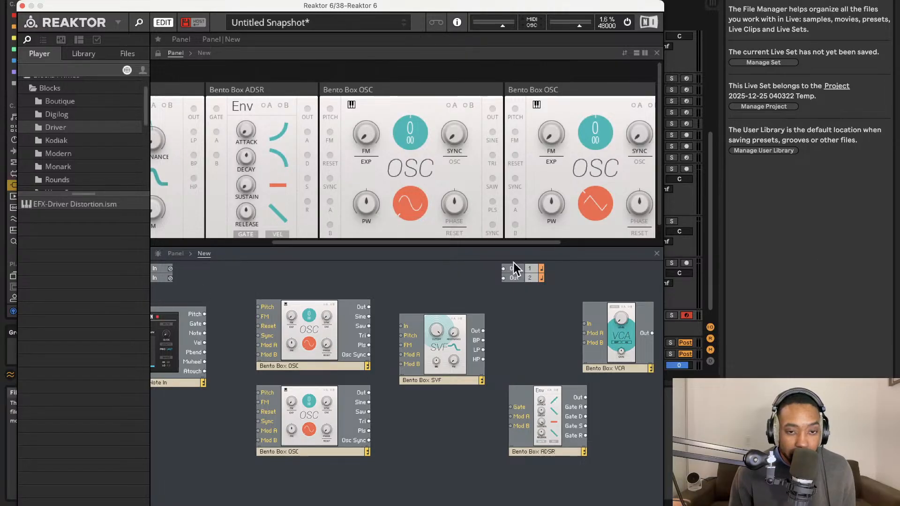
pyautogui.hscroll(-5, 443, 199)
pyautogui.moveTo(262, 307); pyautogui.dragTo(208, 314)
pyautogui.moveTo(208, 314); pyautogui.dragTo(261, 392)
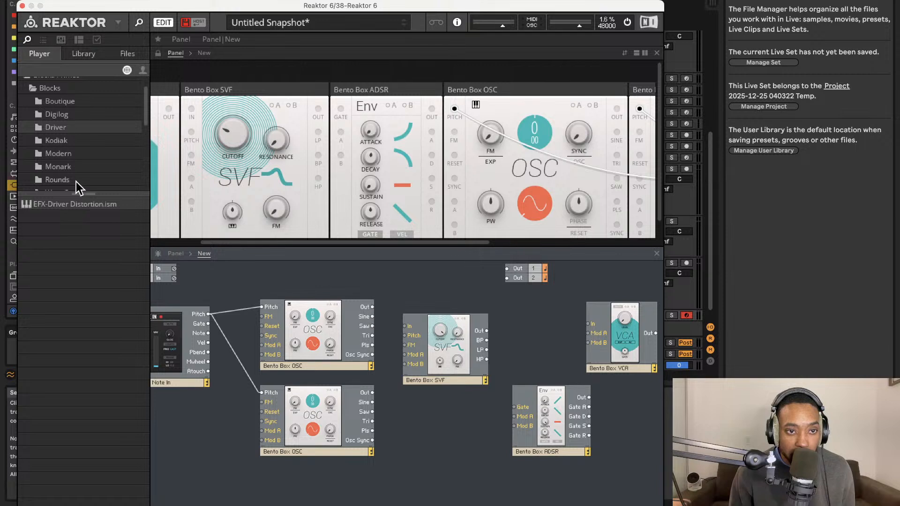
# Browse the Blocks Base and Blocks Primes folders, including Bento Box, Driver, Rounds and Util, for a mixer block.
pyautogui.scroll(2, 90, 152)
pyautogui.click(28, 86)
pyautogui.click(38, 97)
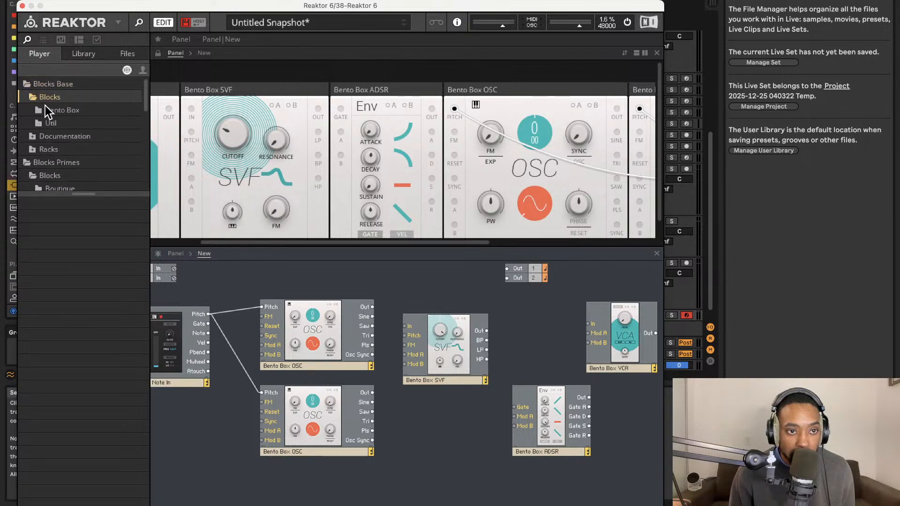
pyautogui.click(43, 114)
pyautogui.scroll(-3, 68, 156)
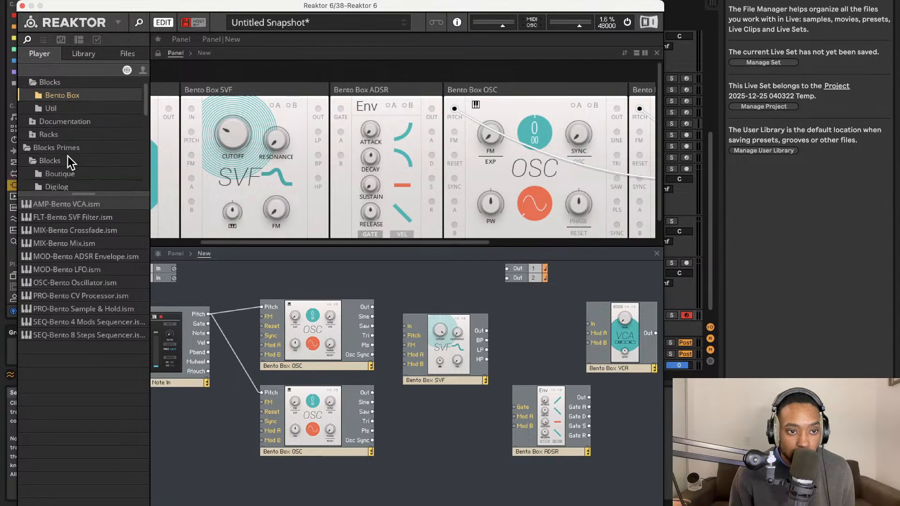
pyautogui.scroll(-2, 48, 118)
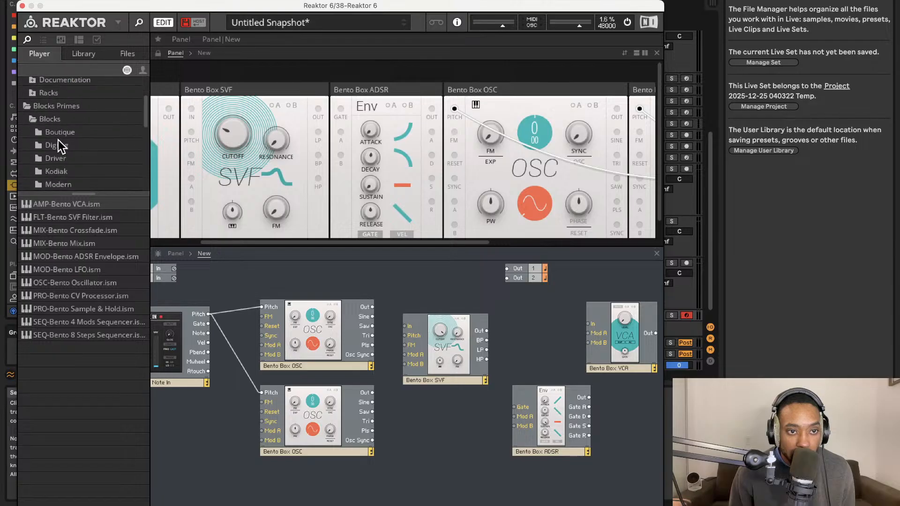
pyautogui.click(57, 137)
pyautogui.click(59, 156)
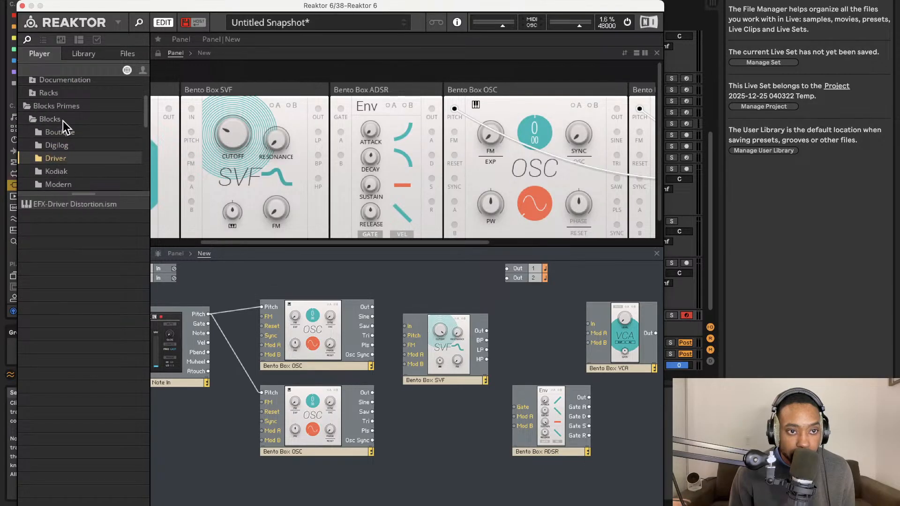
pyautogui.scroll(2, 58, 113)
pyautogui.click(41, 103)
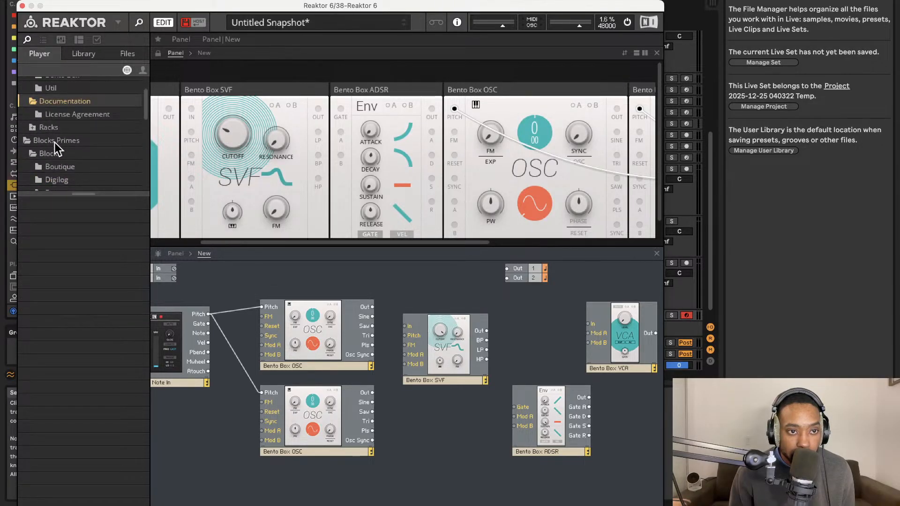
pyautogui.click(44, 154)
pyautogui.scroll(-5, 46, 156)
pyautogui.click(45, 132)
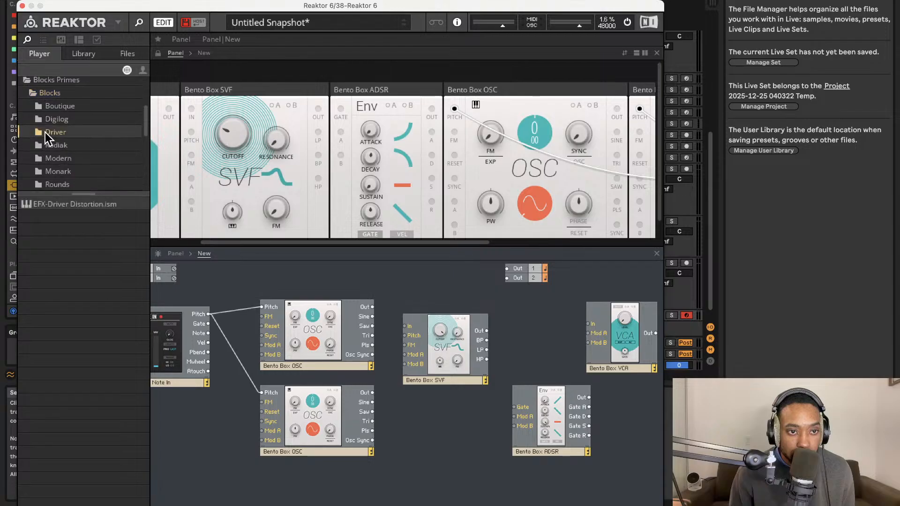
pyautogui.scroll(-2, 56, 141)
pyautogui.click(56, 149)
pyautogui.click(59, 160)
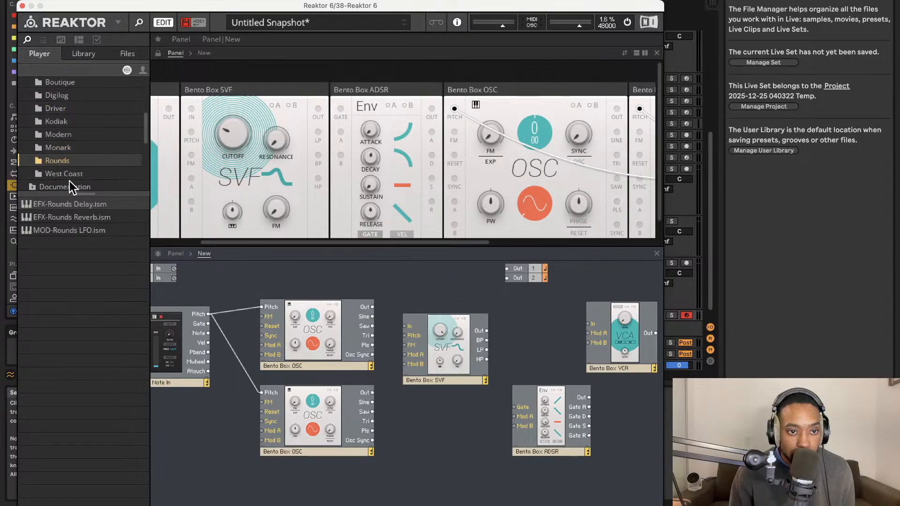
pyautogui.click(57, 109)
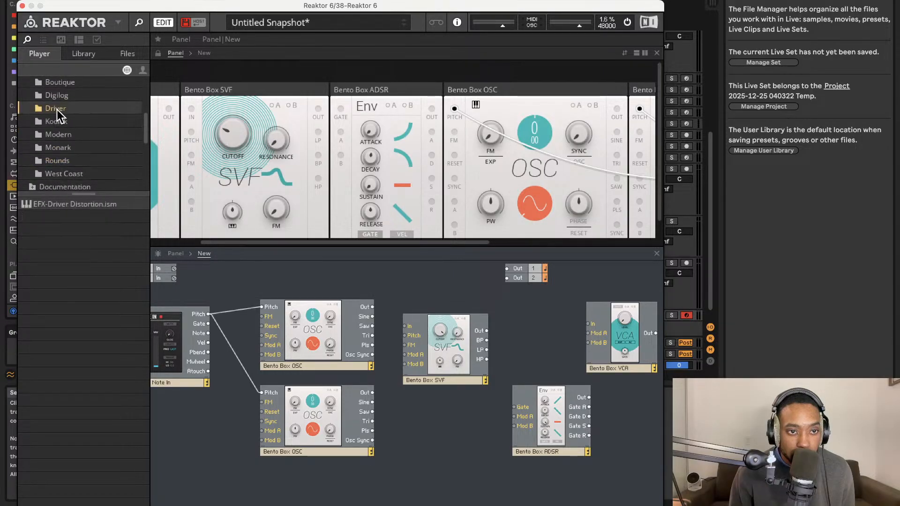
pyautogui.scroll(10, 67, 113)
pyautogui.click(62, 121)
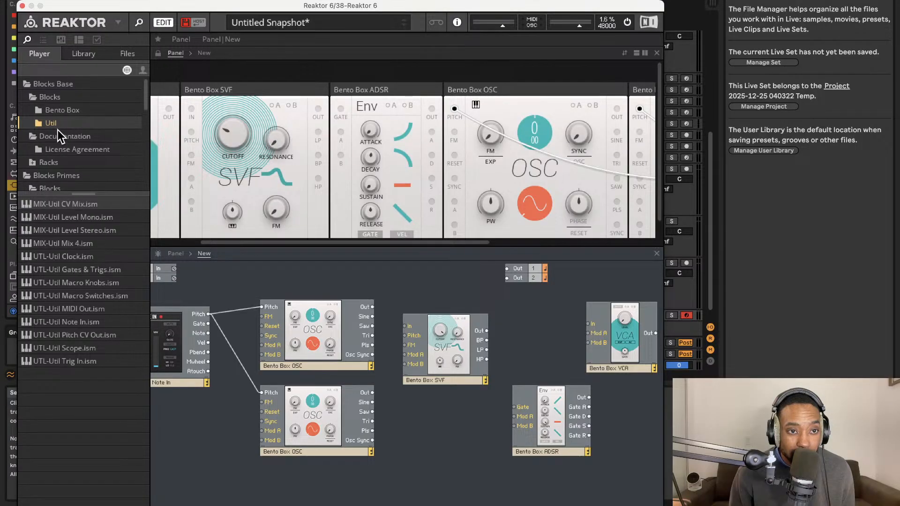
# Add the MIX-Bento Mix block from the Bento Box folder between the oscillators and the SVF, moving the SVF to make room.
pyautogui.click(64, 113)
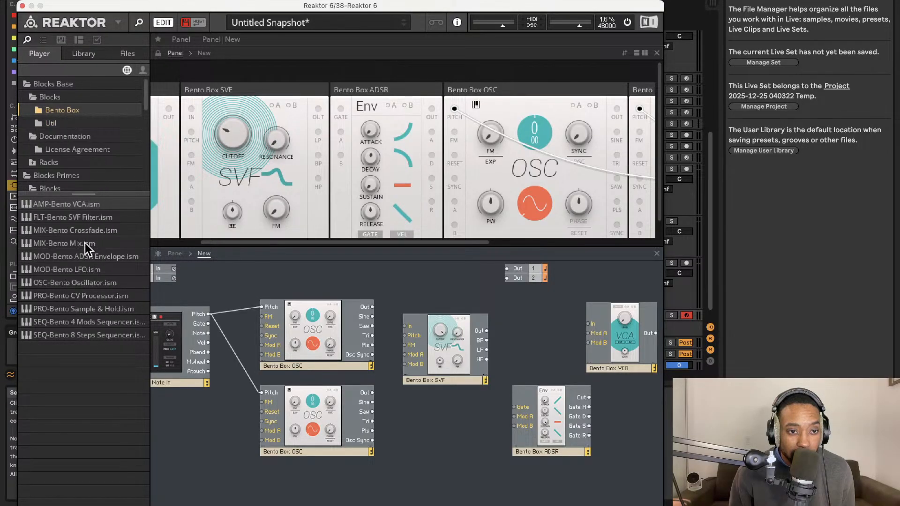
pyautogui.moveTo(85, 243); pyautogui.dragTo(382, 308)
pyautogui.moveTo(466, 328); pyautogui.dragTo(525, 336)
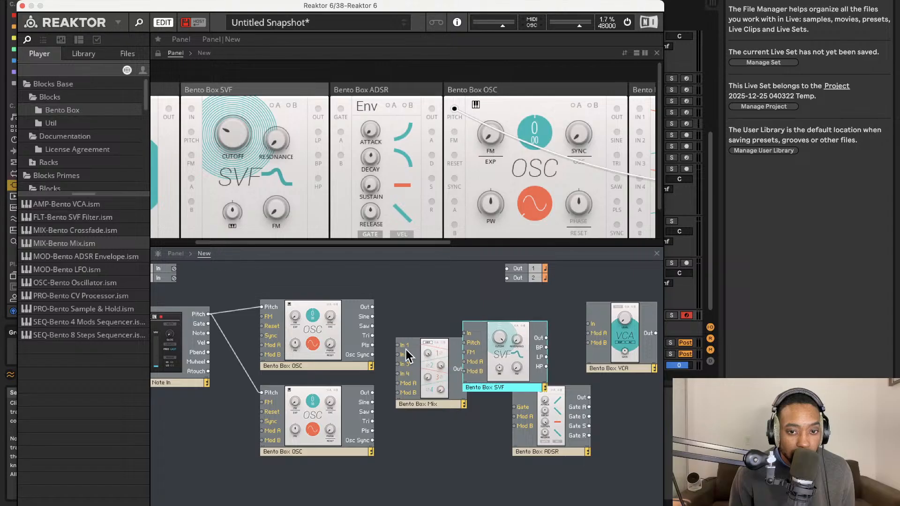
# Route both oscillators into Mix In 1 and In 2, and on through the SVF and VCA to Out 1 and Out 2.
pyautogui.moveTo(391, 343)
pyautogui.mouseDown()
pyautogui.moveTo(371, 304)
pyautogui.moveTo(399, 346)
pyautogui.moveTo(372, 393)
pyautogui.mouseUp()
pyautogui.moveTo(440, 360); pyautogui.dragTo(588, 324)
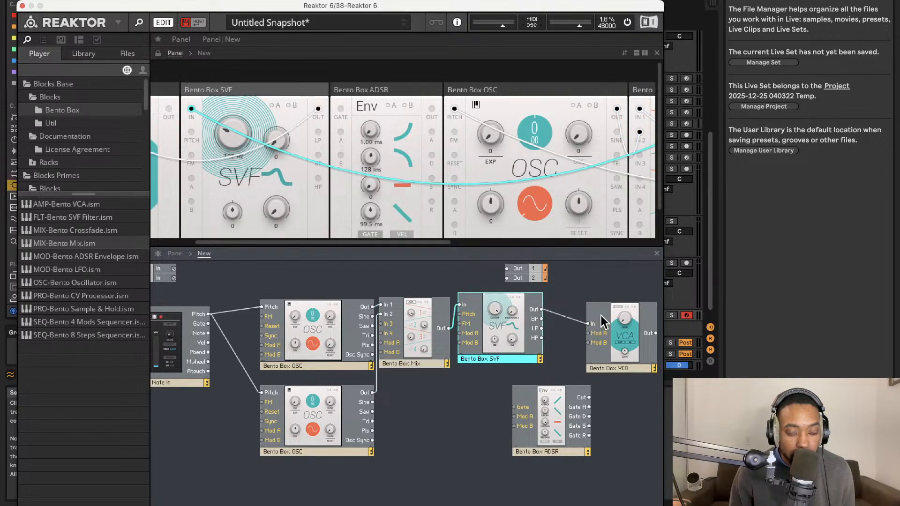
pyautogui.moveTo(660, 327); pyautogui.dragTo(503, 269)
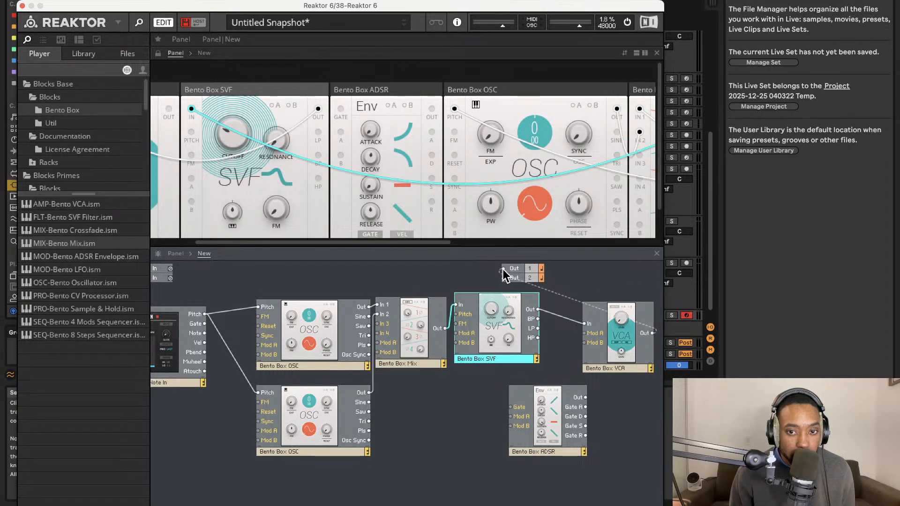
pyautogui.moveTo(664, 327); pyautogui.dragTo(503, 282)
# Space out the ADSR, SVF and Mix blocks in the structure so the wiring is easier to follow.
pyautogui.moveTo(548, 424); pyautogui.dragTo(563, 443)
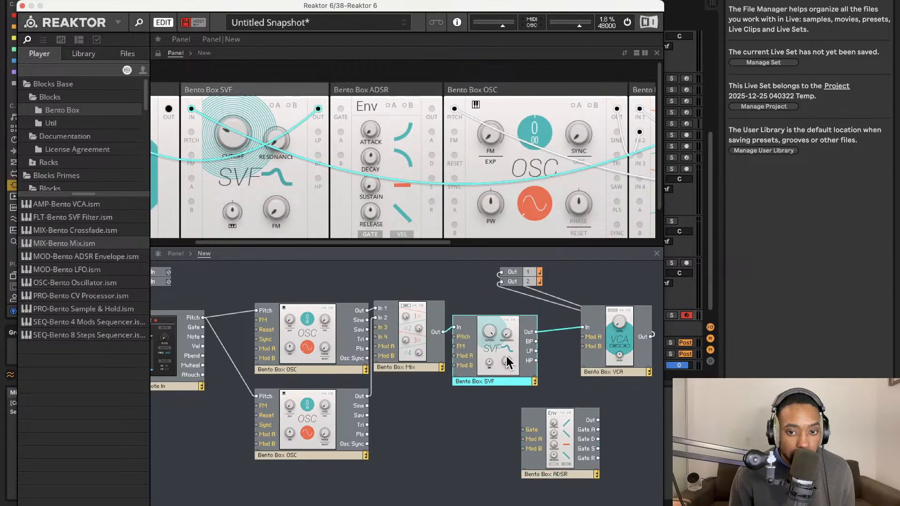
pyautogui.moveTo(506, 356); pyautogui.dragTo(530, 366)
pyautogui.moveTo(424, 329); pyautogui.dragTo(444, 332)
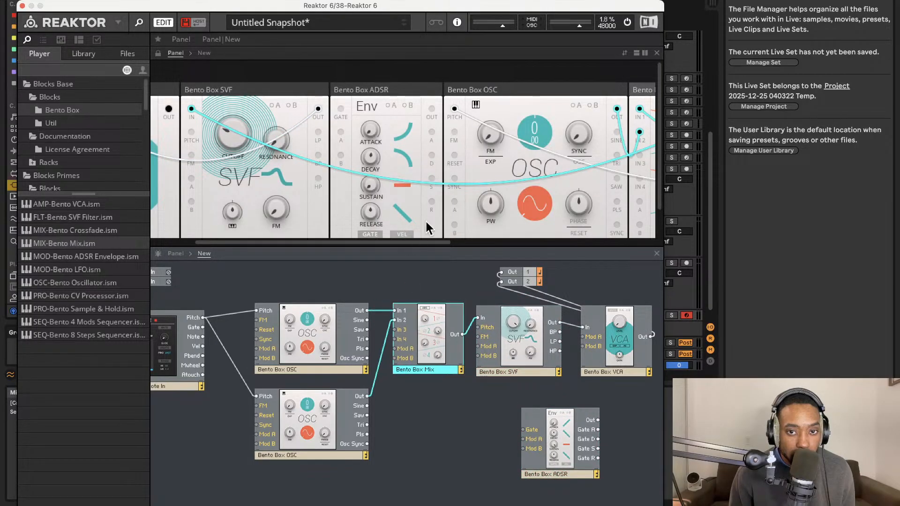
# Adjust the Mix block's channel 1 level and set its channel 2 level to 35.2.
pyautogui.hscroll(8, 450, 187)
pyautogui.click(274, 135)
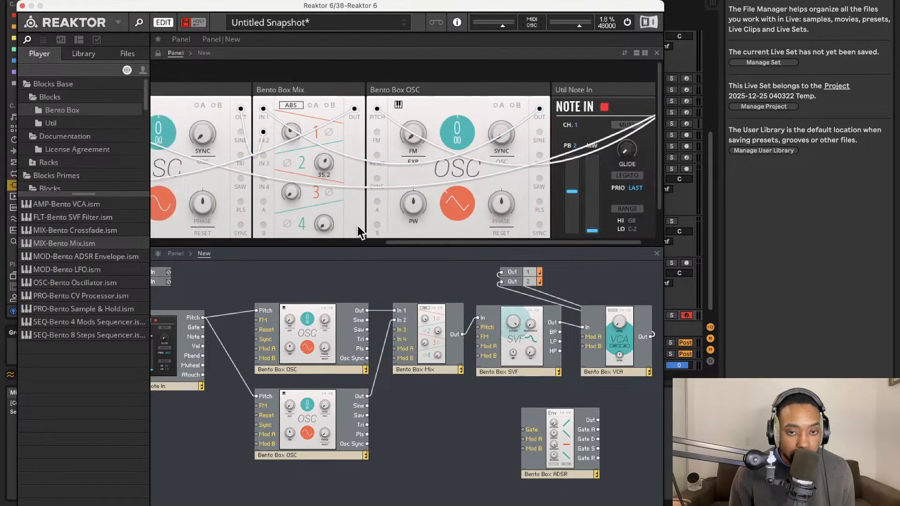
pyautogui.hscroll(-10, 361, 230)
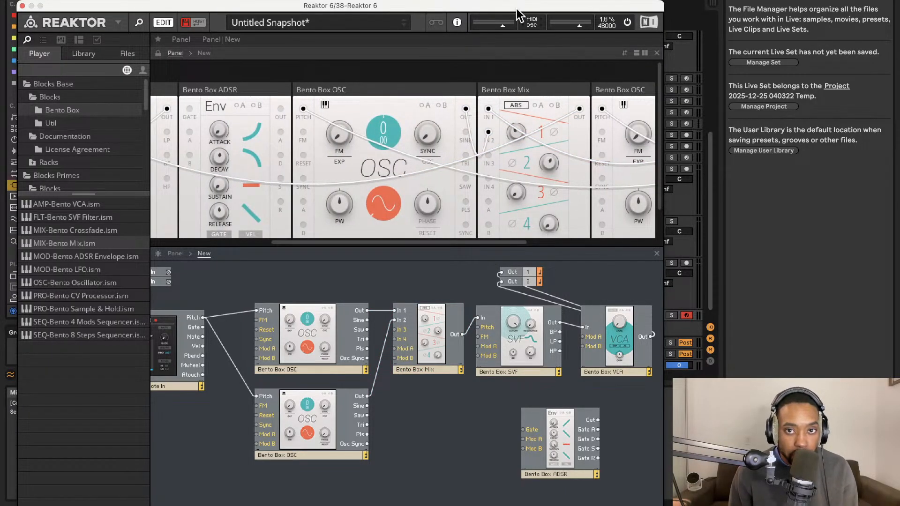
# Move the Note In block to the start of the panel rack, directly before the VCA.
pyautogui.moveTo(517, 7); pyautogui.dragTo(589, 0)
pyautogui.hscroll(-3, 512, 133)
pyautogui.hscroll(-5, 512, 136)
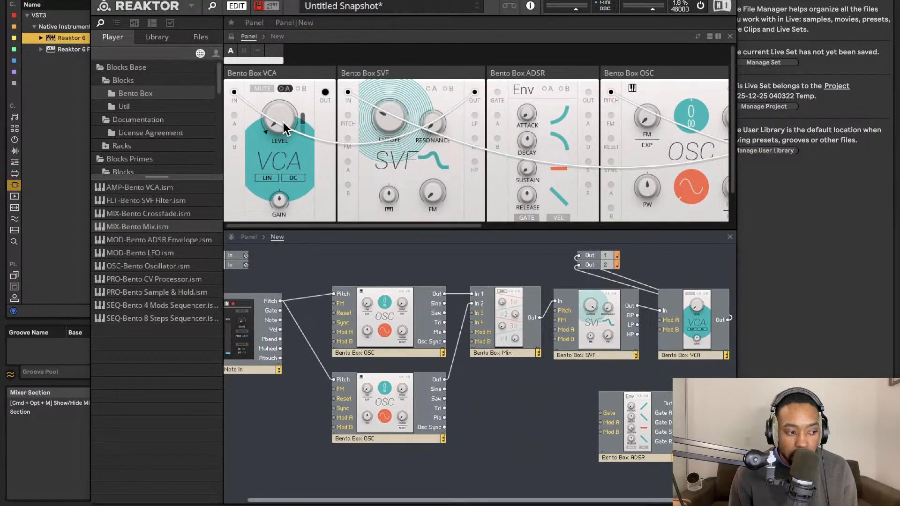
pyautogui.hscroll(5, 409, 169)
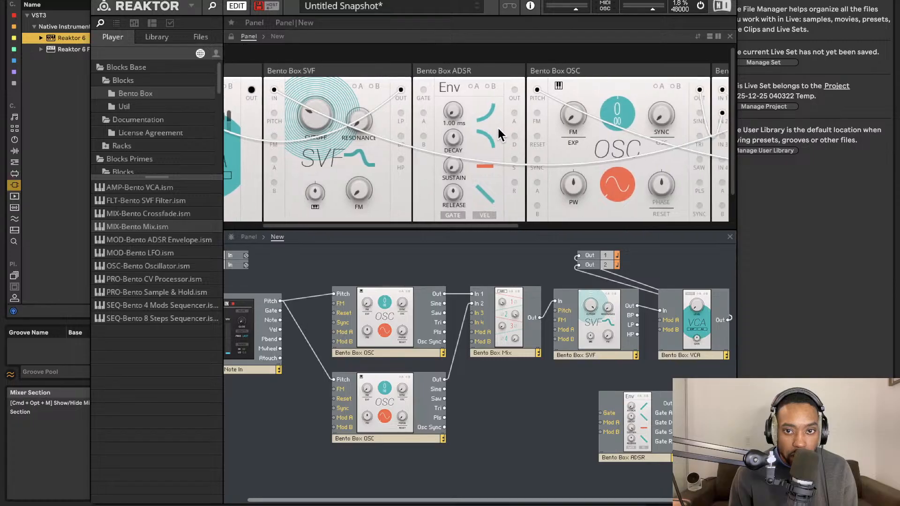
pyautogui.hscroll(-4, 370, 131)
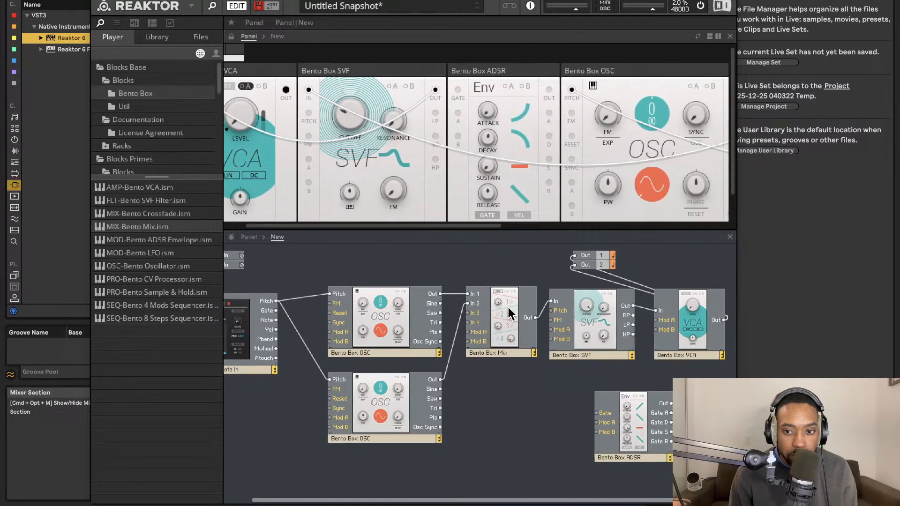
pyautogui.hscroll(10, 498, 118)
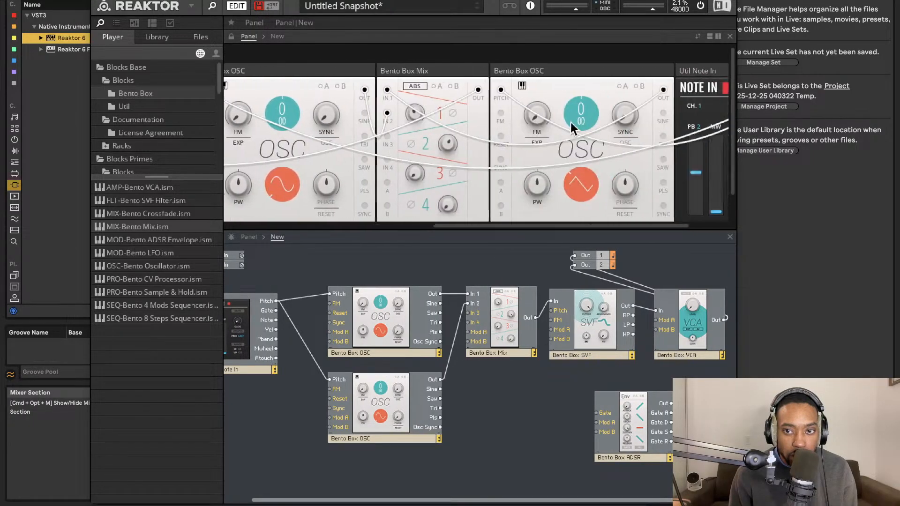
pyautogui.hscroll(2, 526, 117)
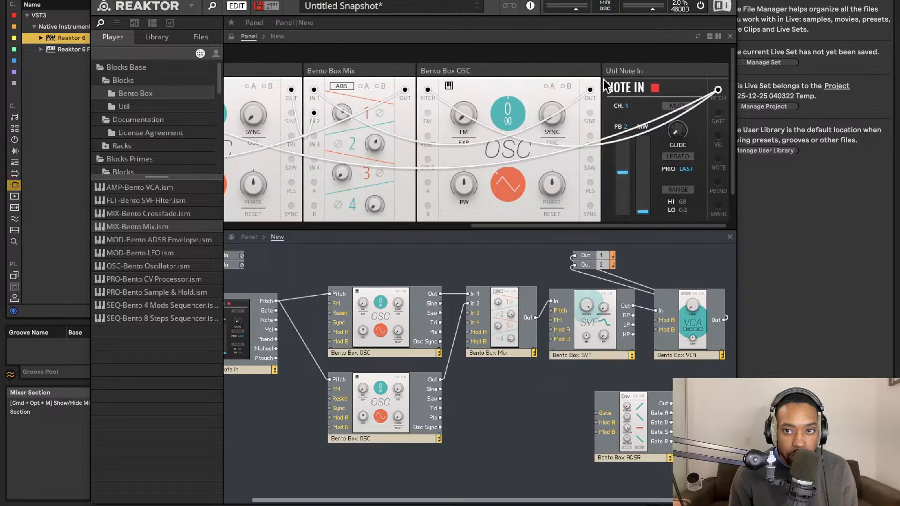
pyautogui.moveTo(632, 72); pyautogui.dragTo(131, 63)
pyautogui.hscroll(-10, 323, 100)
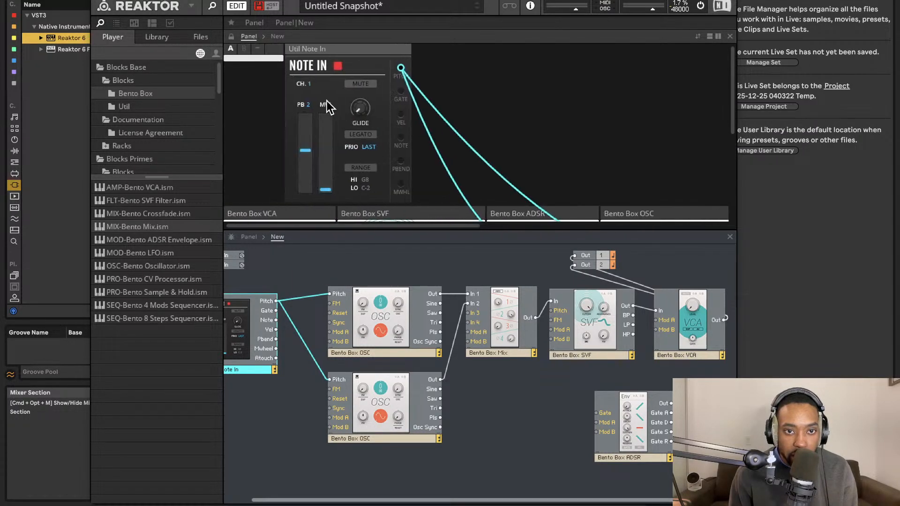
pyautogui.moveTo(336, 68); pyautogui.dragTo(191, 187)
pyautogui.scroll(-1, 359, 148)
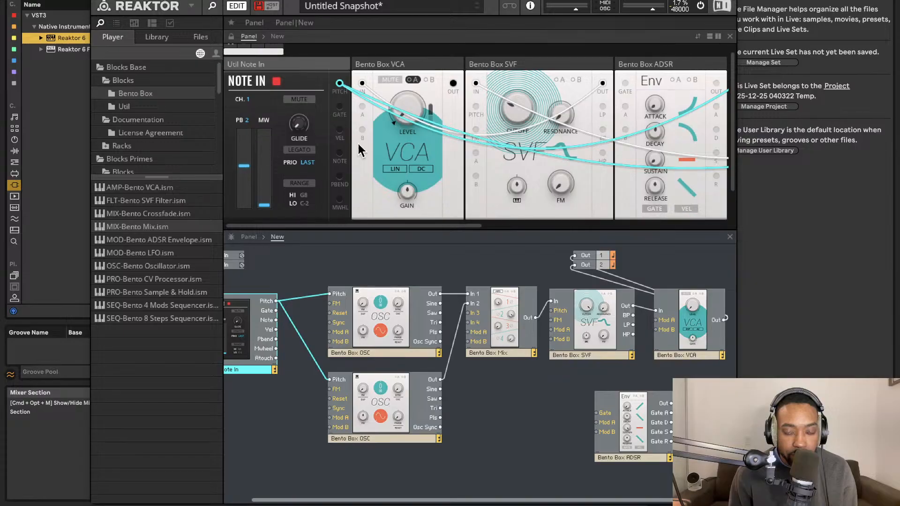
# Move the VCA block to the end of the panel rack, after the second oscillator.
pyautogui.hscroll(2, 360, 148)
pyautogui.moveTo(396, 64); pyautogui.dragTo(684, 120)
pyautogui.hscroll(5, 656, 112)
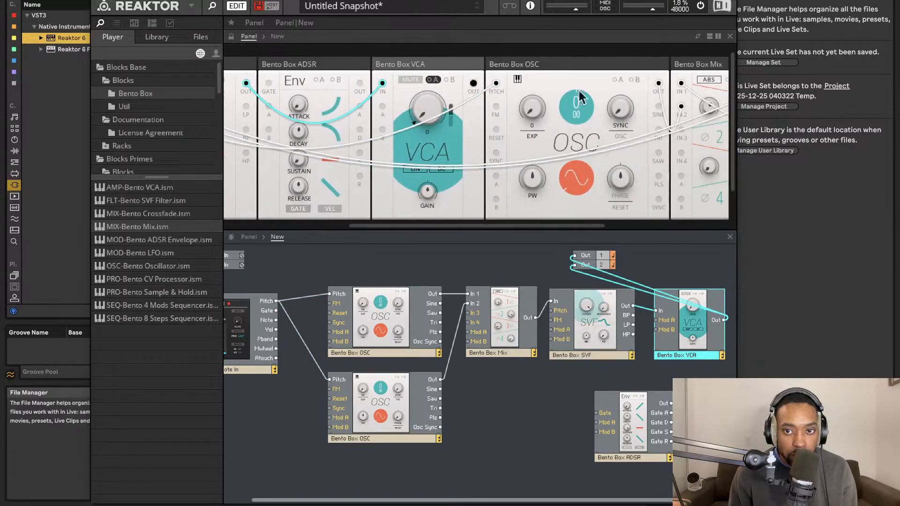
pyautogui.moveTo(452, 70); pyautogui.dragTo(693, 75)
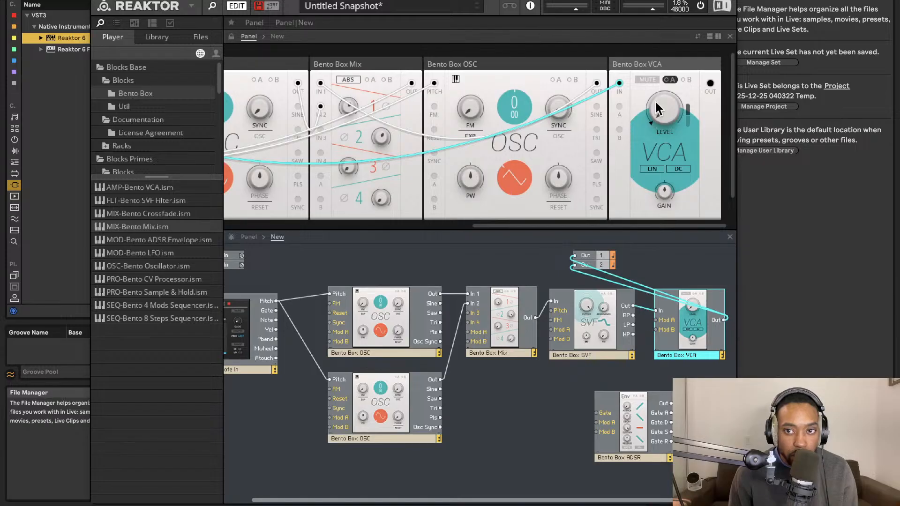
pyautogui.hscroll(-10, 555, 150)
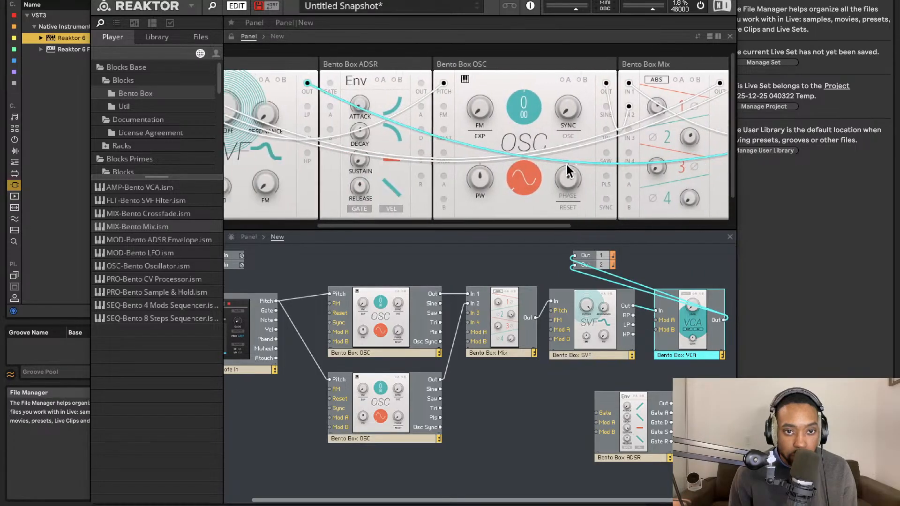
pyautogui.hscroll(-2, 459, 156)
pyautogui.moveTo(469, 1); pyautogui.dragTo(107, 5)
pyautogui.click(535, 315)
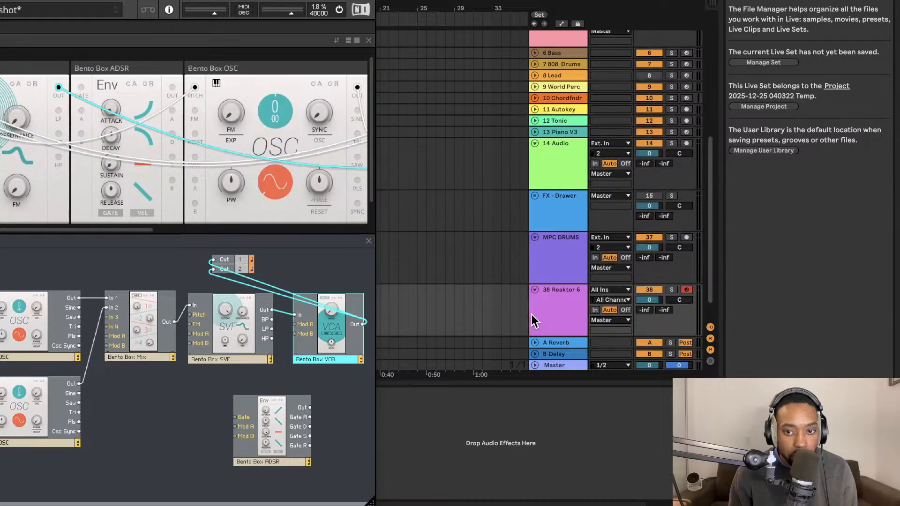
pyautogui.click(497, 258)
pyautogui.moveTo(287, 0); pyautogui.dragTo(659, 0)
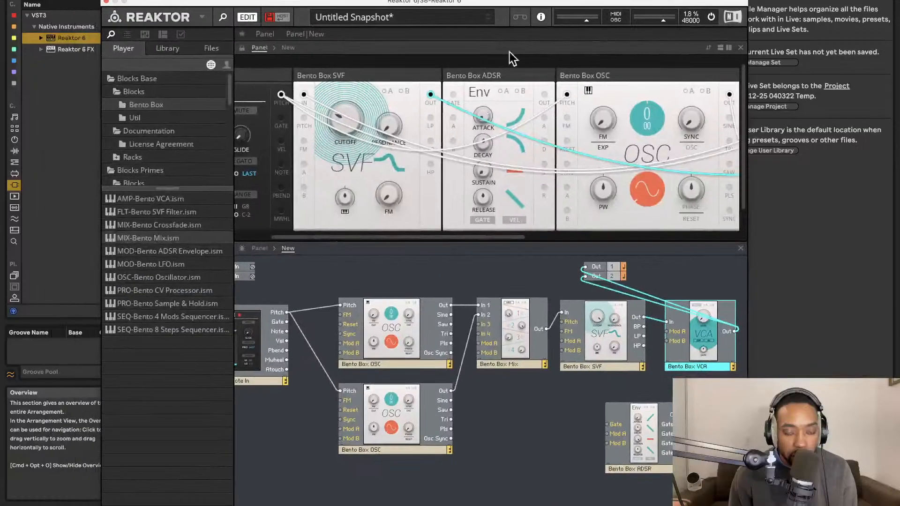
# Wire Note In's Gate to the ADSR's Gate input, and the ADSR's Out to the VCA's Mod A.
pyautogui.hscroll(-2, 492, 159)
pyautogui.hscroll(-2, 367, 395)
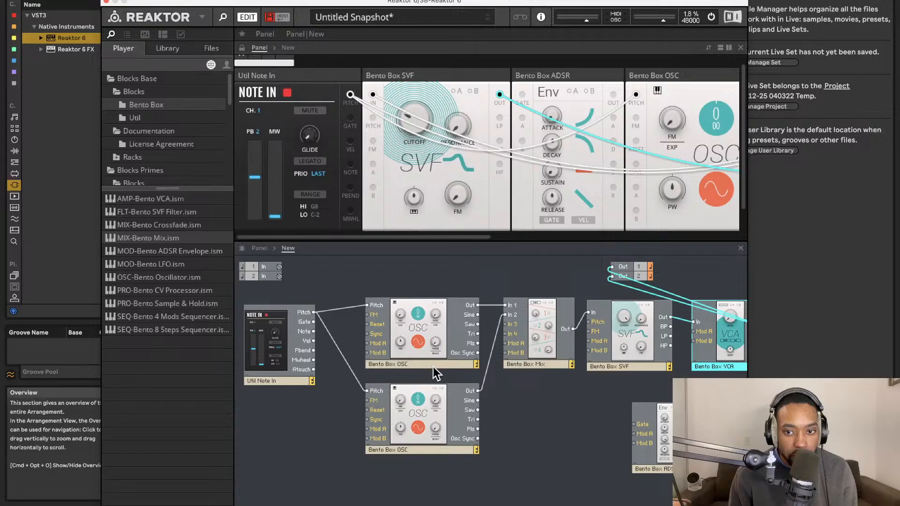
pyautogui.hscroll(2, 475, 348)
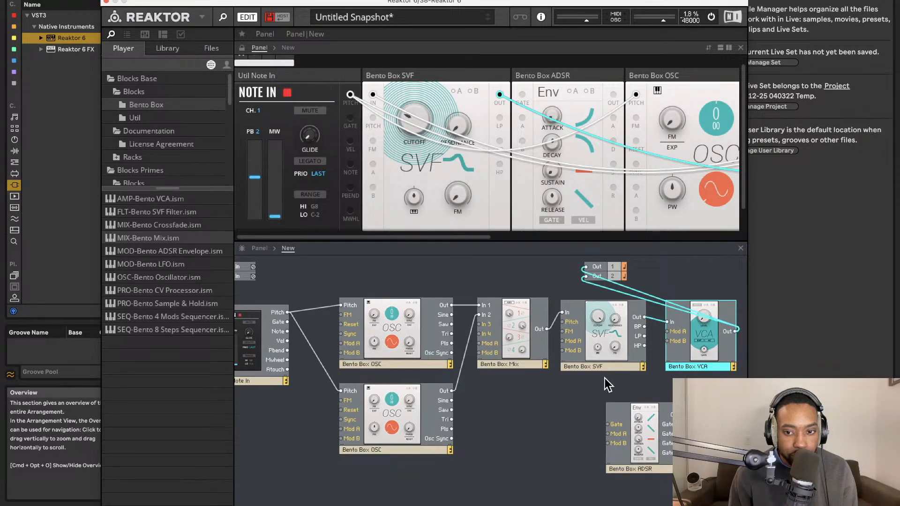
pyautogui.moveTo(607, 423); pyautogui.dragTo(283, 322)
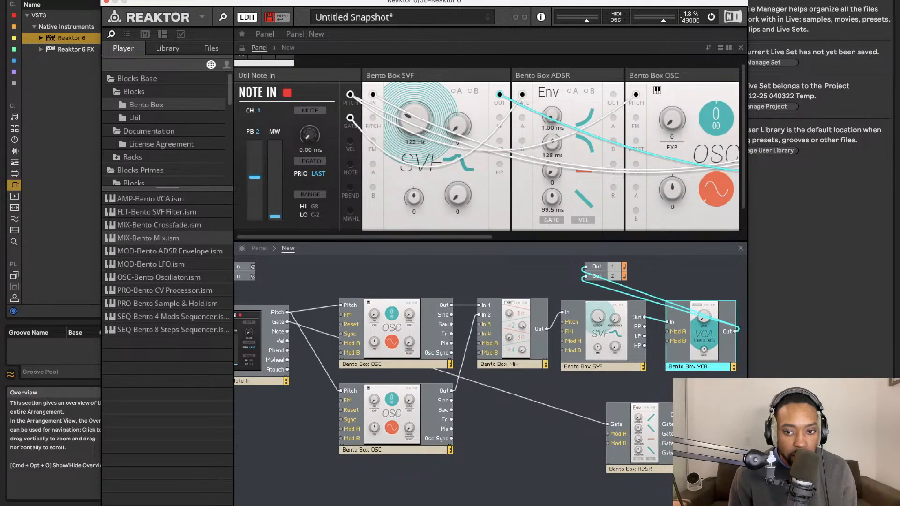
pyautogui.moveTo(685, 414); pyautogui.dragTo(673, 331)
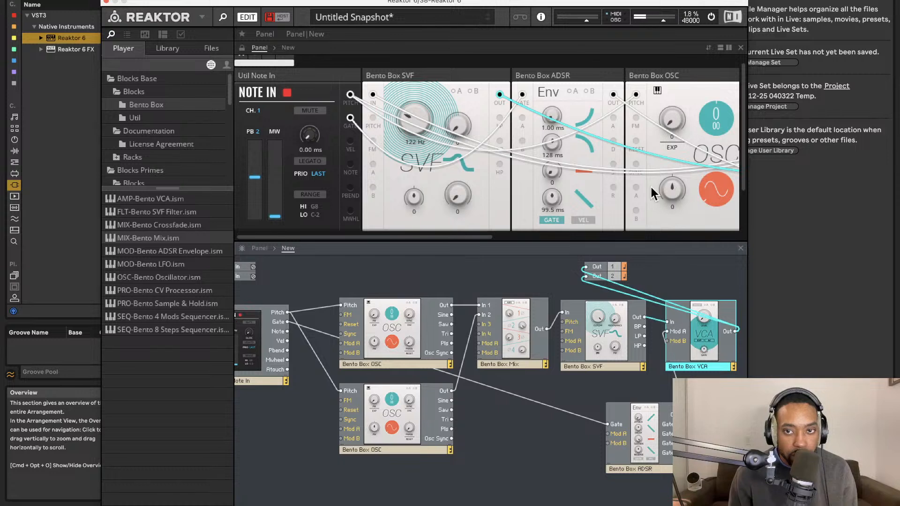
# Adjust the sustain level of the ADSR envelope in the panel.
pyautogui.hscroll(2, 590, 163)
pyautogui.hscroll(2, 589, 157)
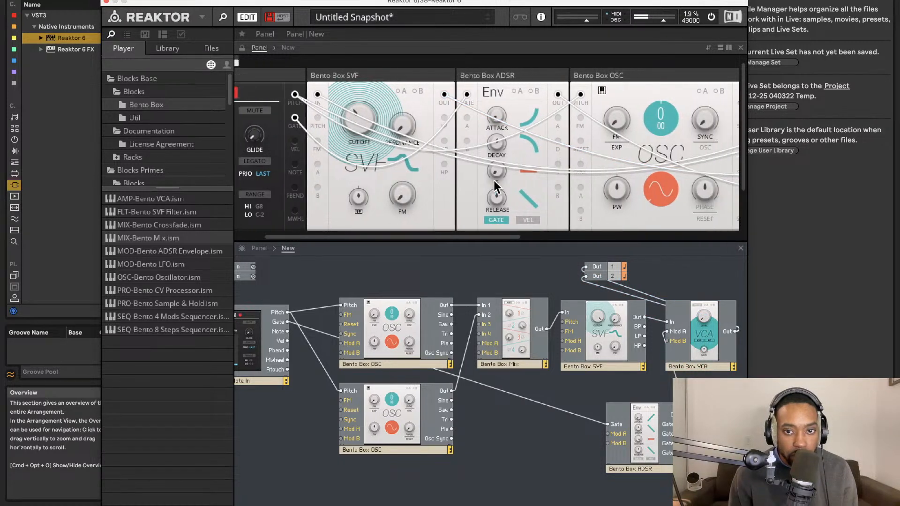
pyautogui.moveTo(496, 166); pyautogui.dragTo(507, 65)
pyautogui.moveTo(498, 168); pyautogui.dragTo(501, 109)
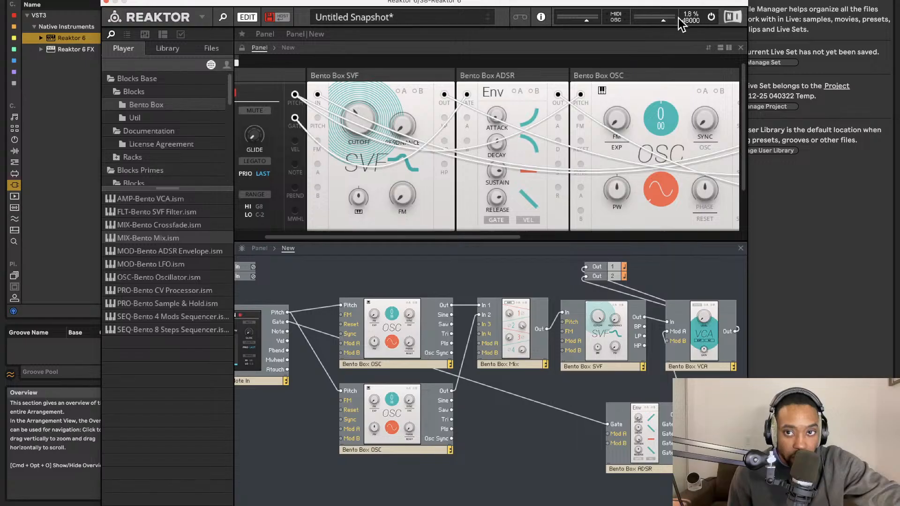
# Switch the SVF to its peak-shaped response curve and adjust its cutoff, toggling the curve to compare.
pyautogui.moveTo(670, 14); pyautogui.dragTo(517, 1)
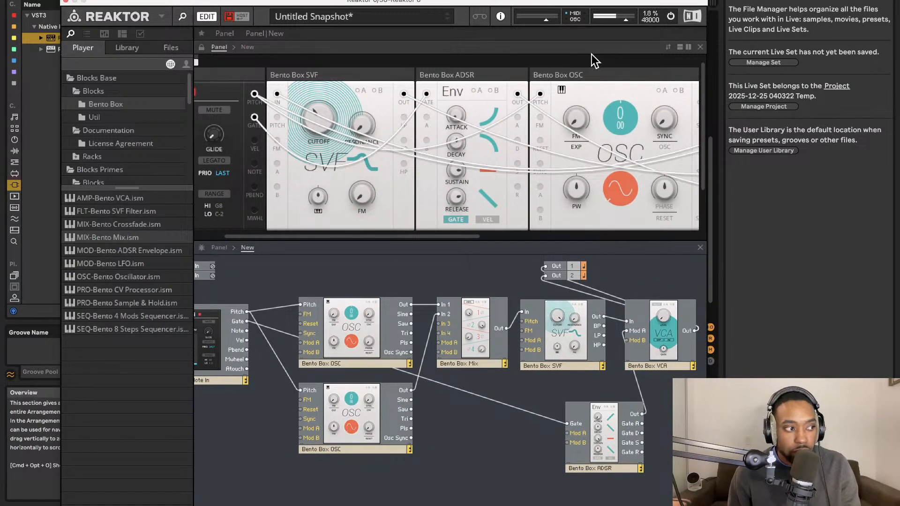
pyautogui.hscroll(10, 524, 171)
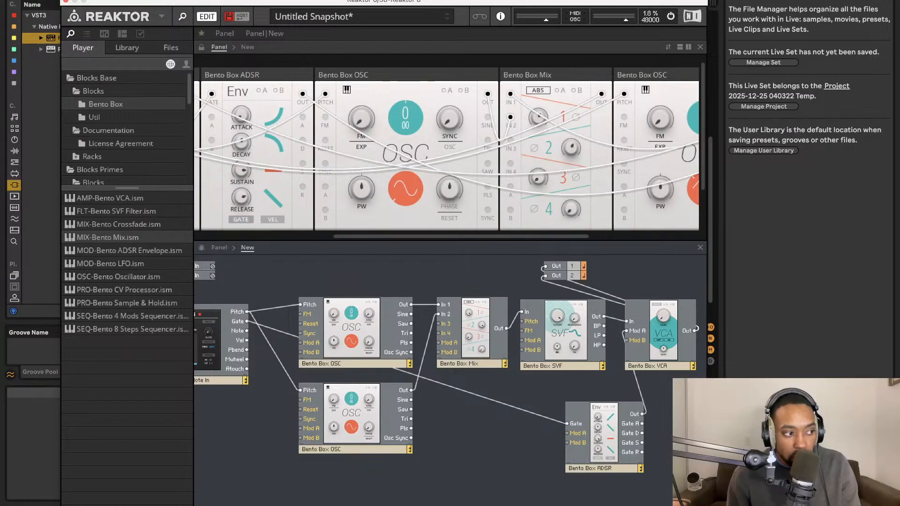
pyautogui.hscroll(5, 389, 150)
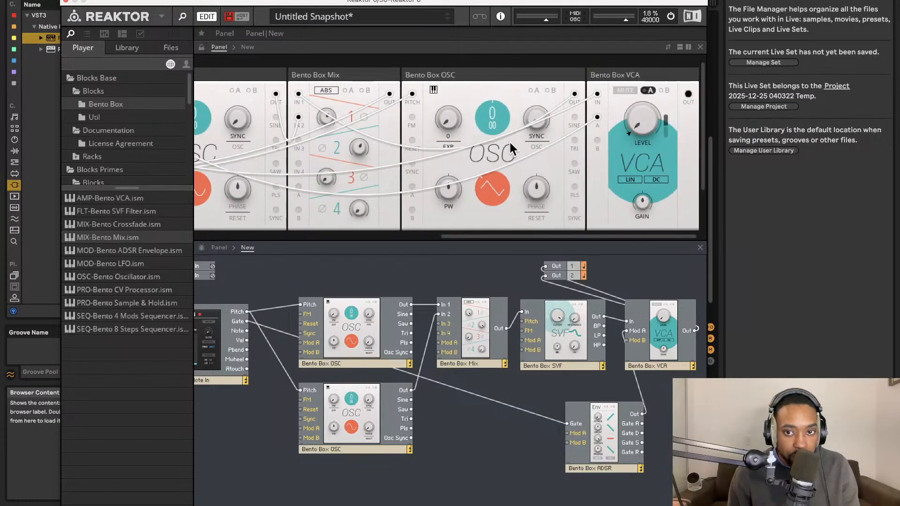
pyautogui.hscroll(-12, 506, 142)
pyautogui.hscroll(1, 409, 161)
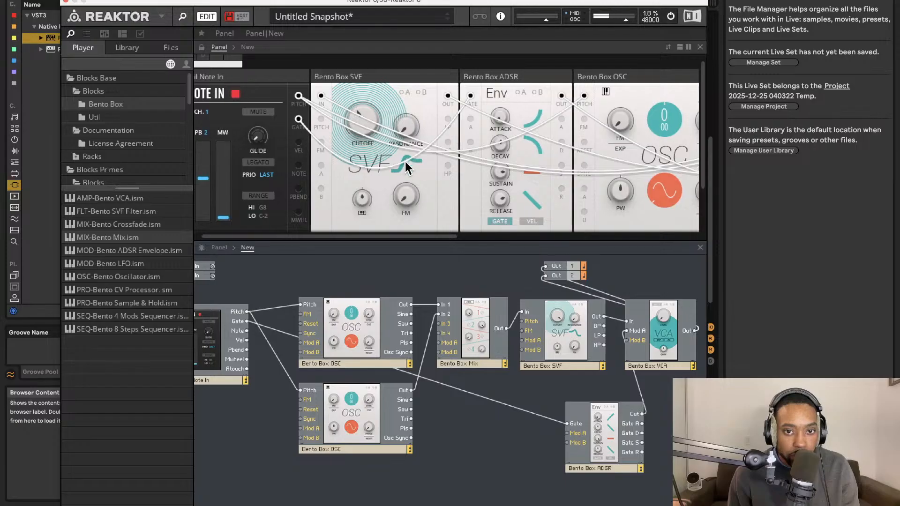
pyautogui.scroll(1, 405, 166)
pyautogui.click(404, 164)
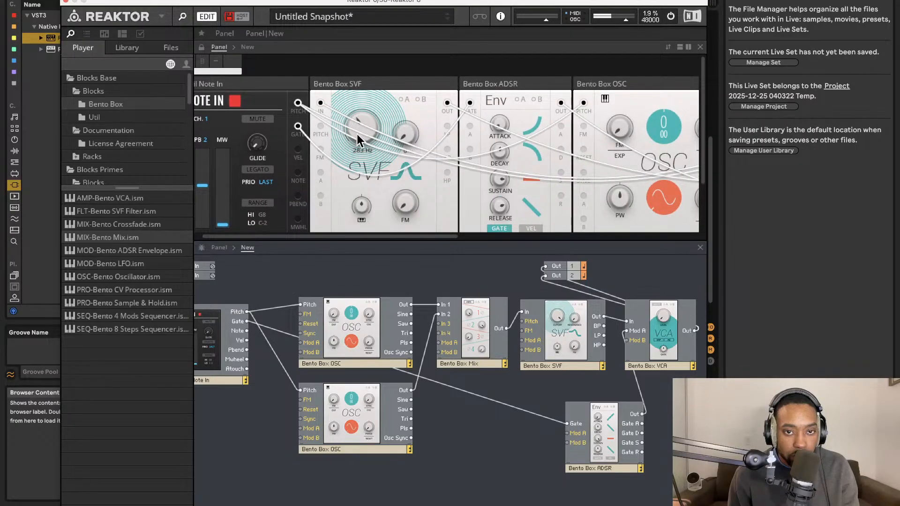
pyautogui.moveTo(360, 132); pyautogui.dragTo(360, 81)
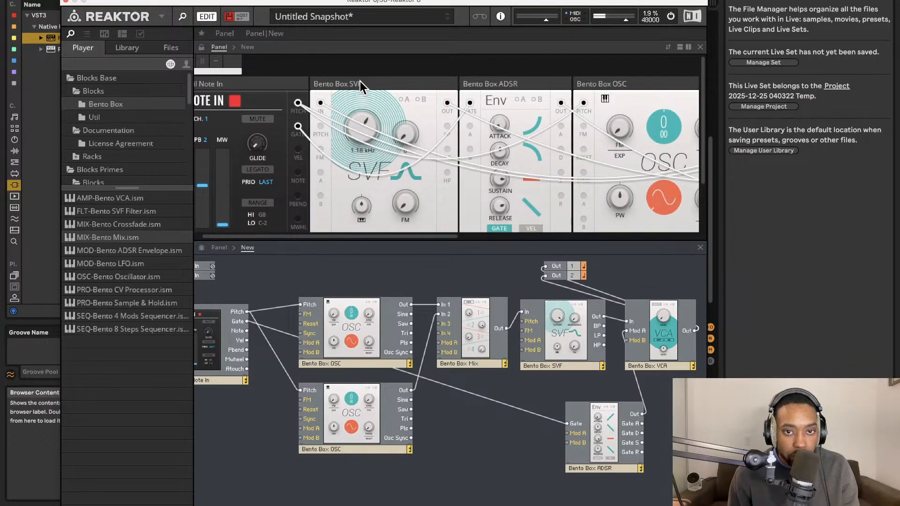
pyautogui.click(405, 171)
pyautogui.hscroll(1, 405, 170)
pyautogui.click(399, 166)
# Sweep the SVF's cutoff and set its FM amount to 0.1.
pyautogui.hscroll(-1, 399, 166)
pyautogui.scroll(-1, 400, 166)
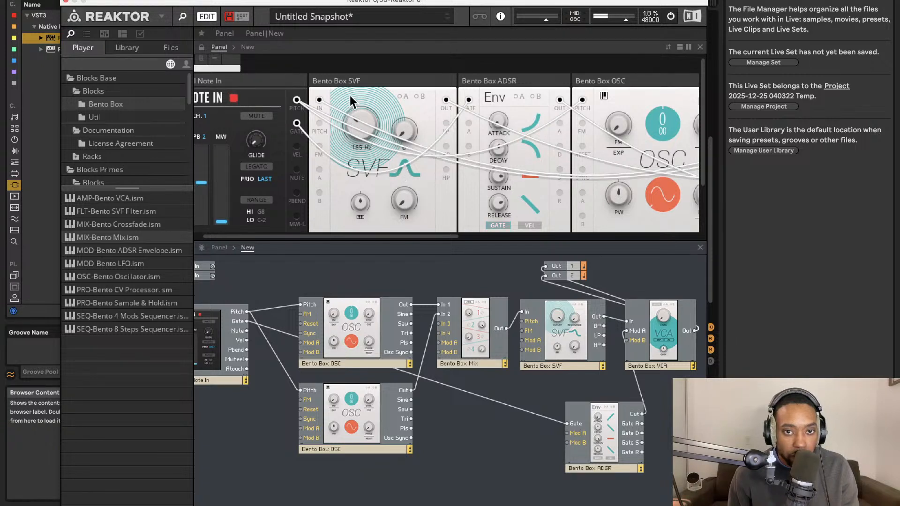
pyautogui.scroll(-1, 351, 89)
pyautogui.moveTo(350, 96); pyautogui.dragTo(353, 123)
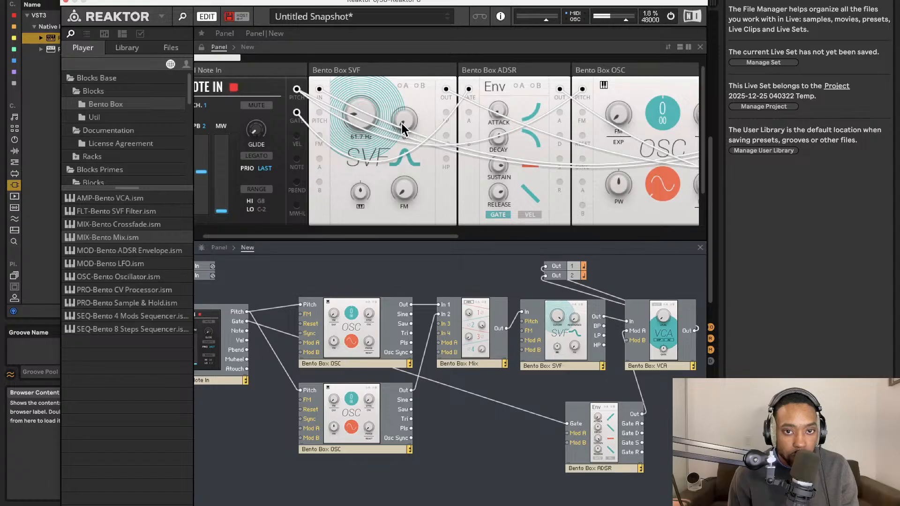
pyautogui.scroll(1, 405, 145)
pyautogui.moveTo(402, 166); pyautogui.dragTo(387, 229)
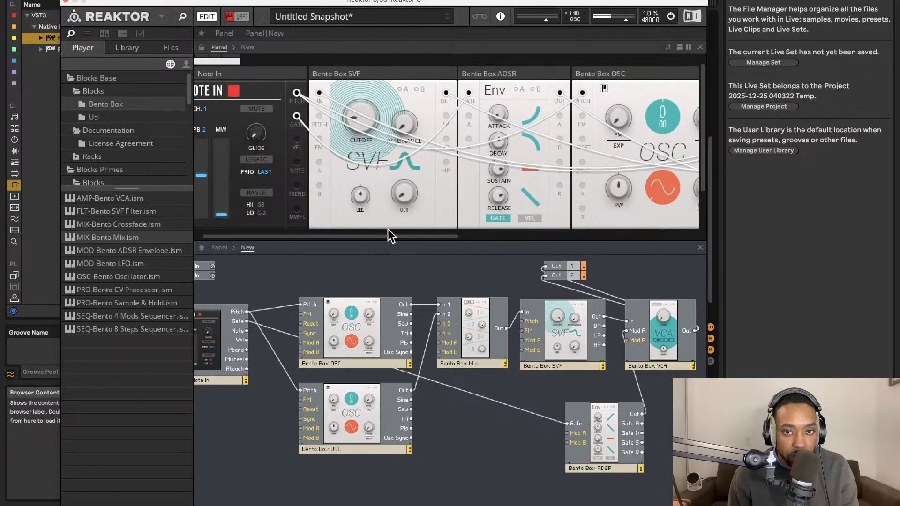
pyautogui.scroll(1, 362, 94)
pyautogui.moveTo(365, 116); pyautogui.dragTo(362, 81)
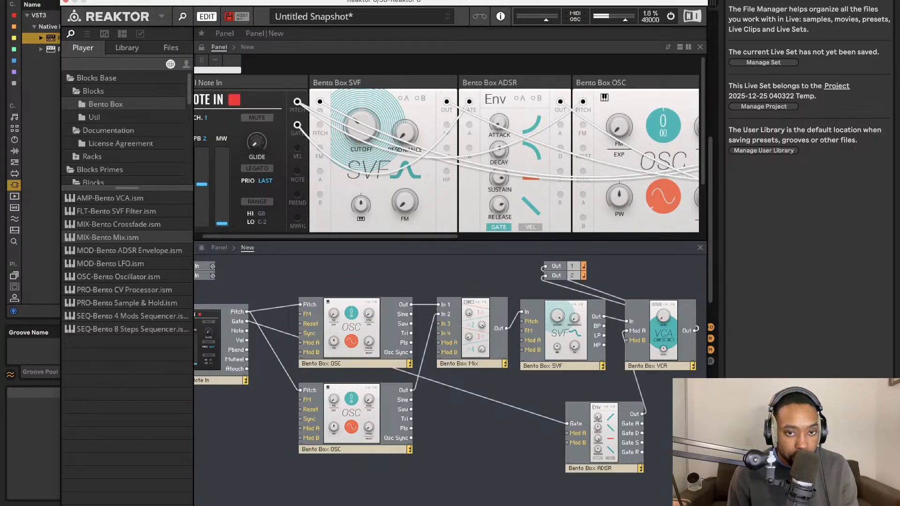
# Set the ADSR envelope's release to 435 ms.
pyautogui.hscroll(5, 330, 148)
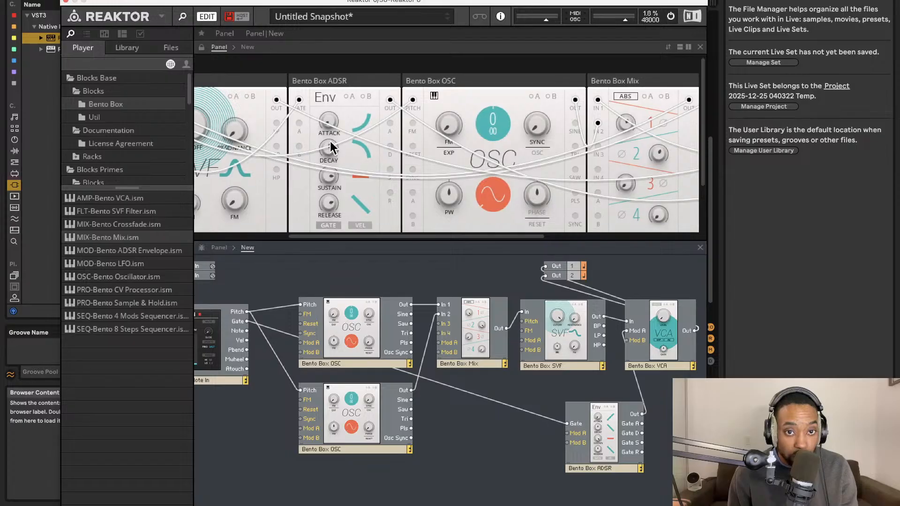
pyautogui.moveTo(329, 131)
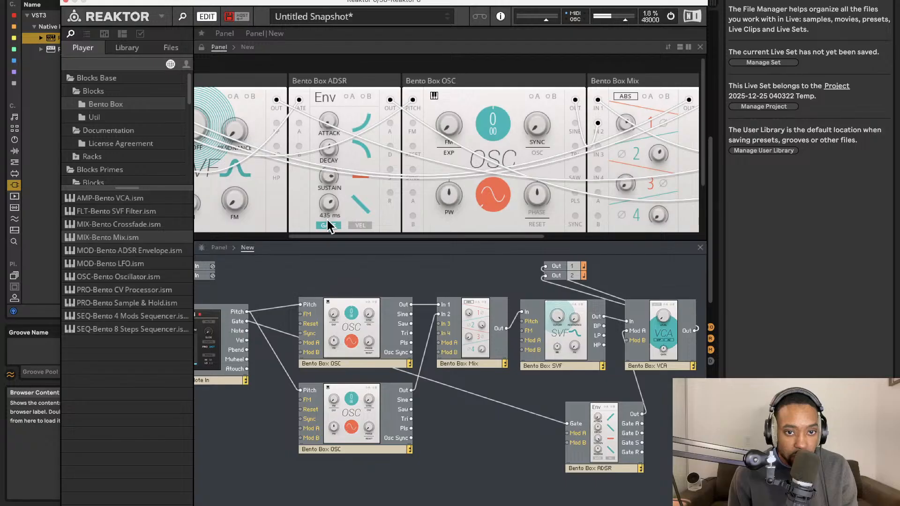
pyautogui.moveTo(329, 183)
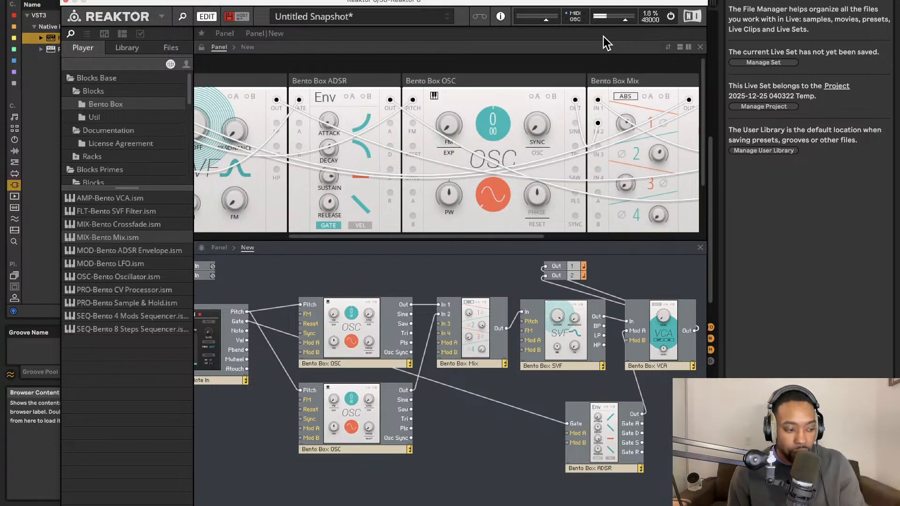
# Set the Note In block's glide time to 138 ms.
pyautogui.moveTo(605, 4); pyautogui.dragTo(574, 18)
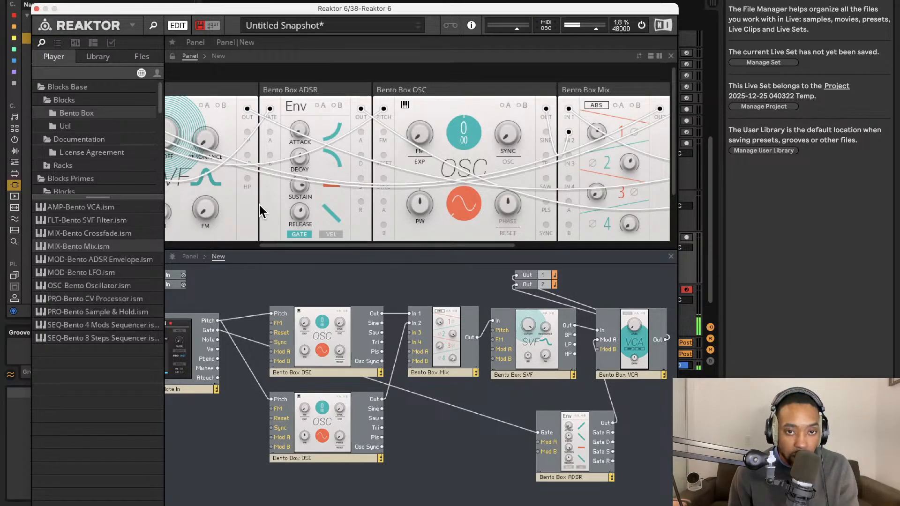
pyautogui.hscroll(-1, 301, 154)
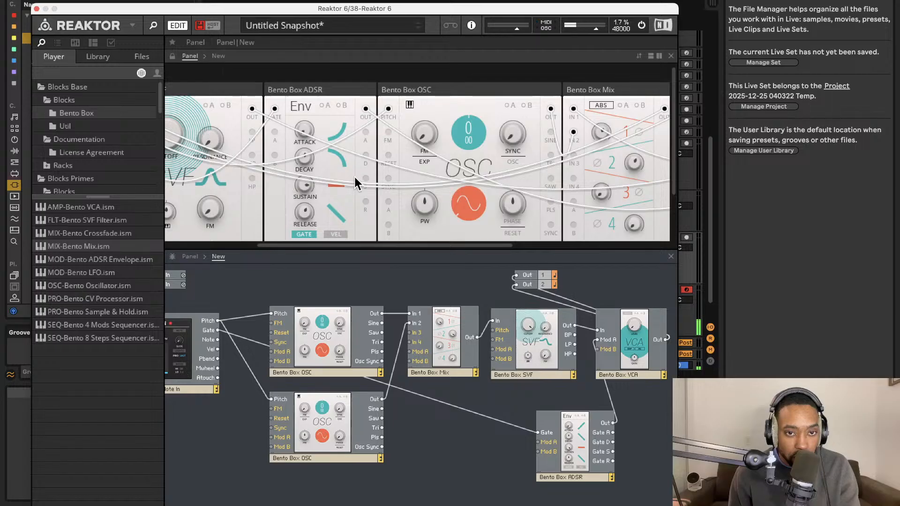
pyautogui.hscroll(-5, 359, 178)
pyautogui.moveTo(243, 164)
pyautogui.mouseDown()
pyautogui.moveTo(250, 42)
pyautogui.moveTo(243, 159)
pyautogui.mouseUp()
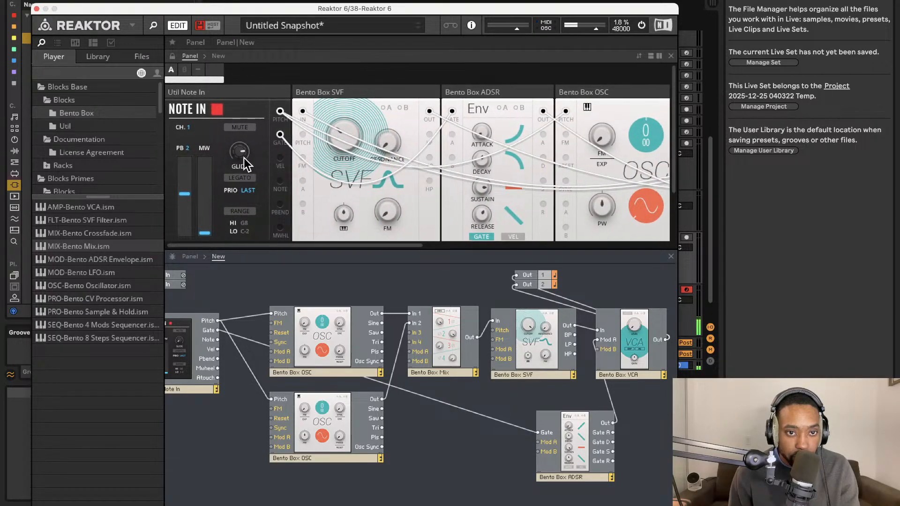
pyautogui.moveTo(240, 197); pyautogui.dragTo(252, 203)
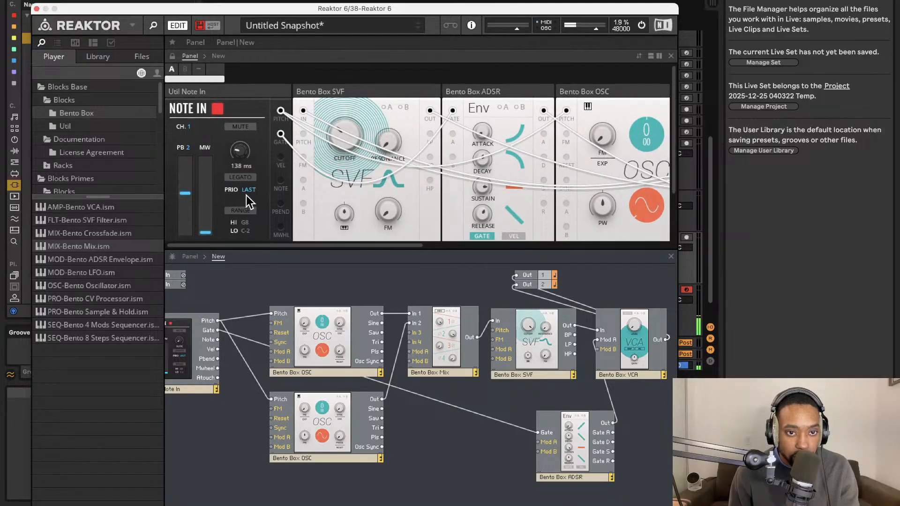
# Add a Bento LFO block to the structure and wire its output to Mod A of the upper oscillator.
pyautogui.moveTo(246, 192)
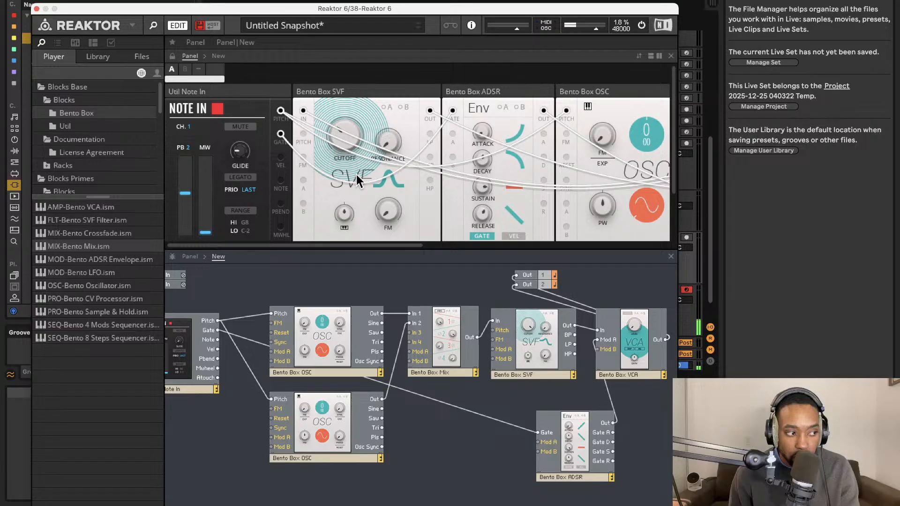
pyautogui.hscroll(5, 370, 173)
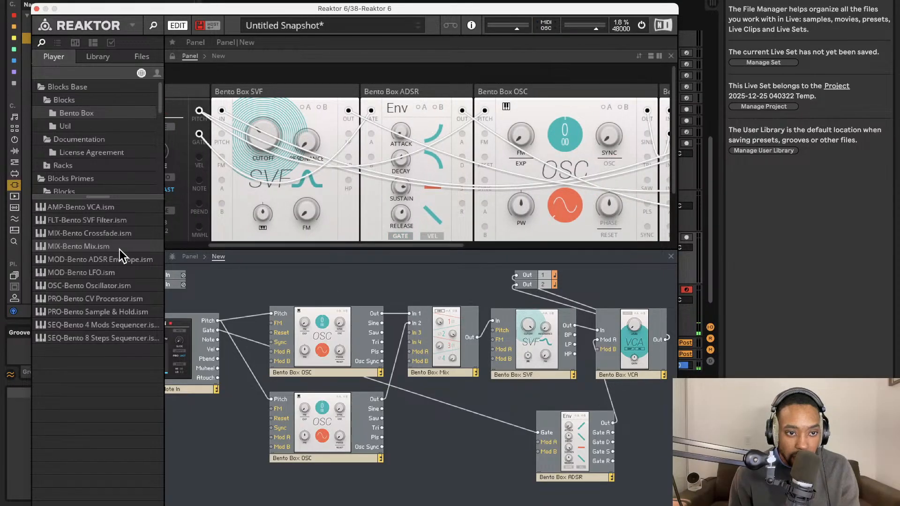
pyautogui.moveTo(103, 273); pyautogui.dragTo(271, 351)
pyautogui.hscroll(15, 372, 174)
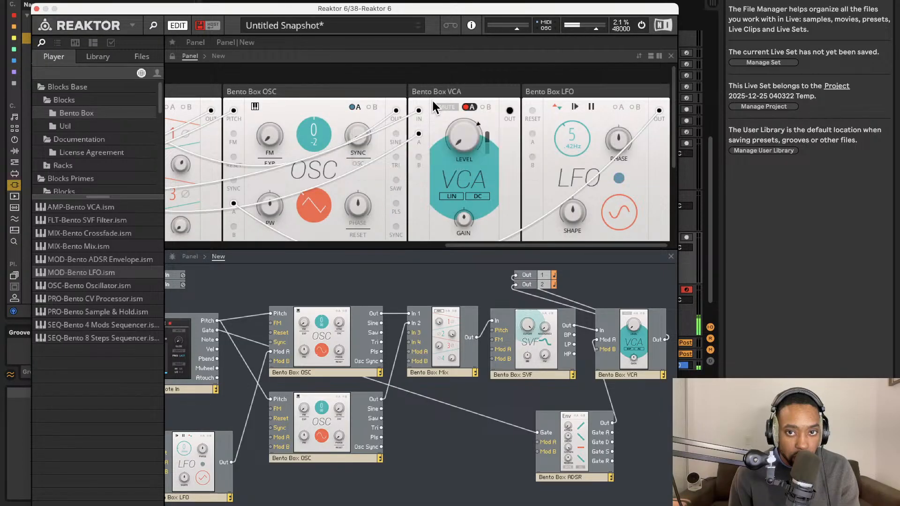
# Show the modulation A amounts on the oscillator driven by the LFO.
pyautogui.hscroll(-8, 303, 131)
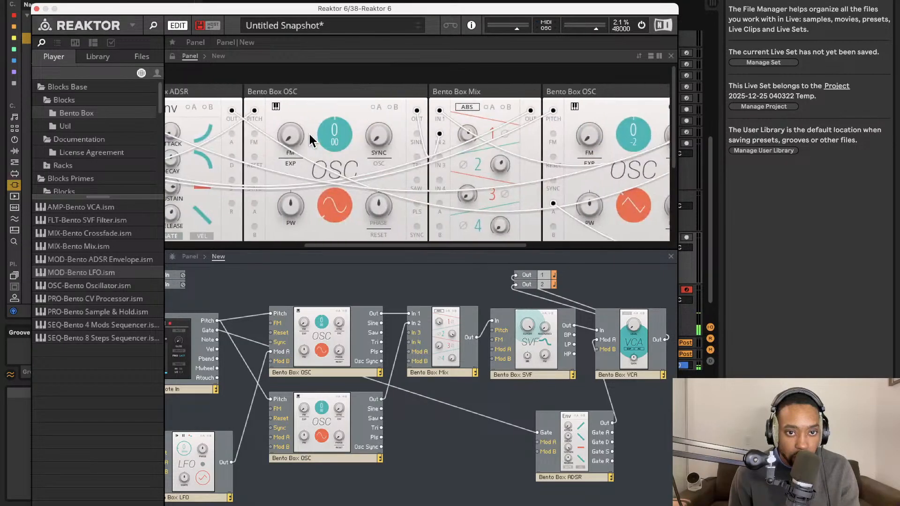
pyautogui.hscroll(-2, 334, 139)
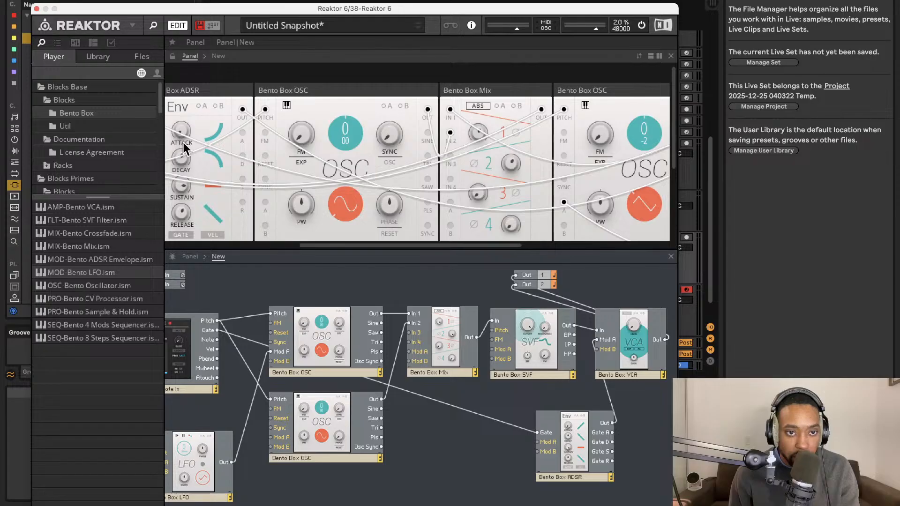
pyautogui.hscroll(10, 303, 141)
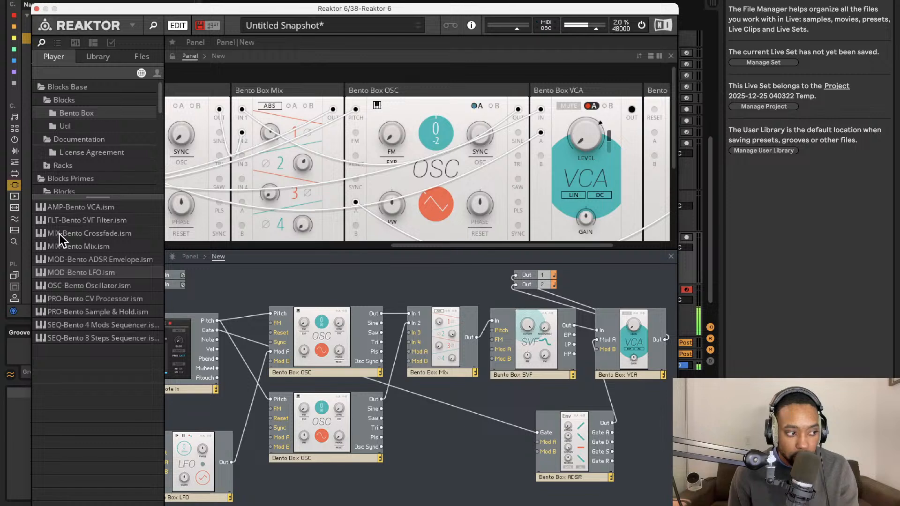
pyautogui.hscroll(5, 415, 178)
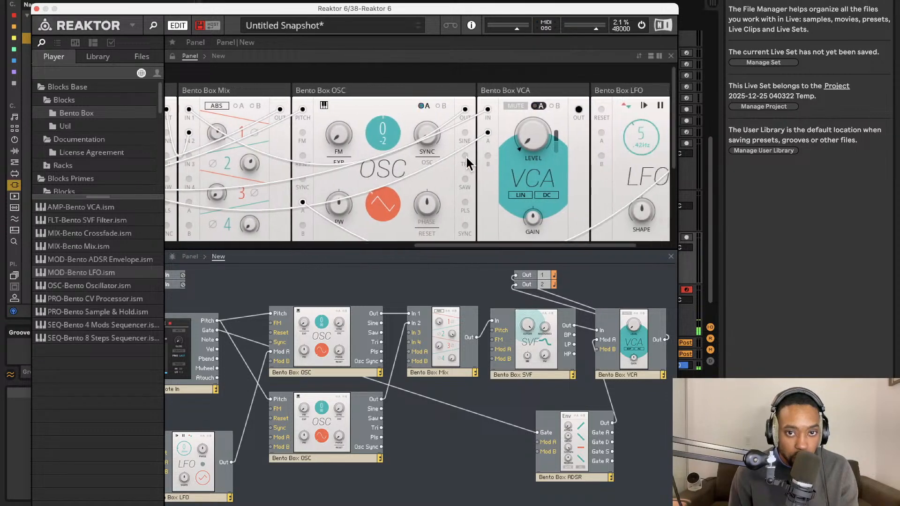
pyautogui.click(420, 106)
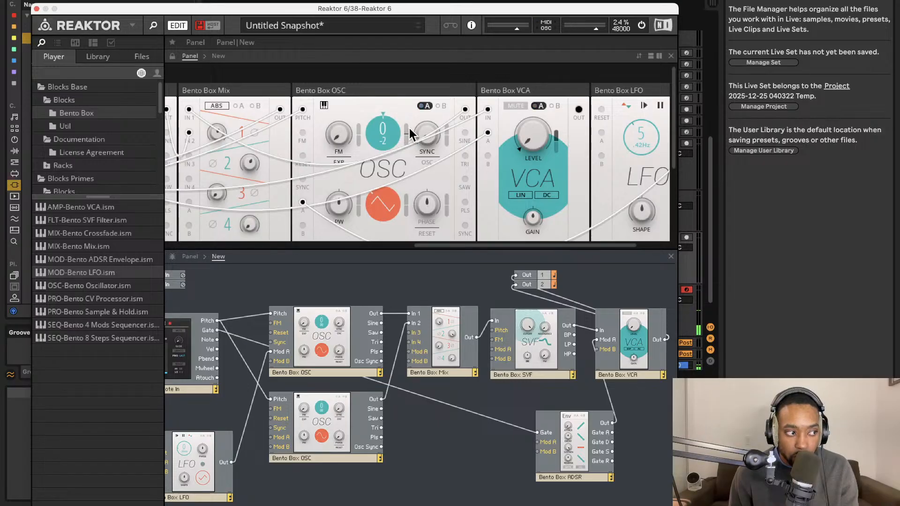
pyautogui.hscroll(3, 499, 169)
pyautogui.hscroll(-3, 478, 160)
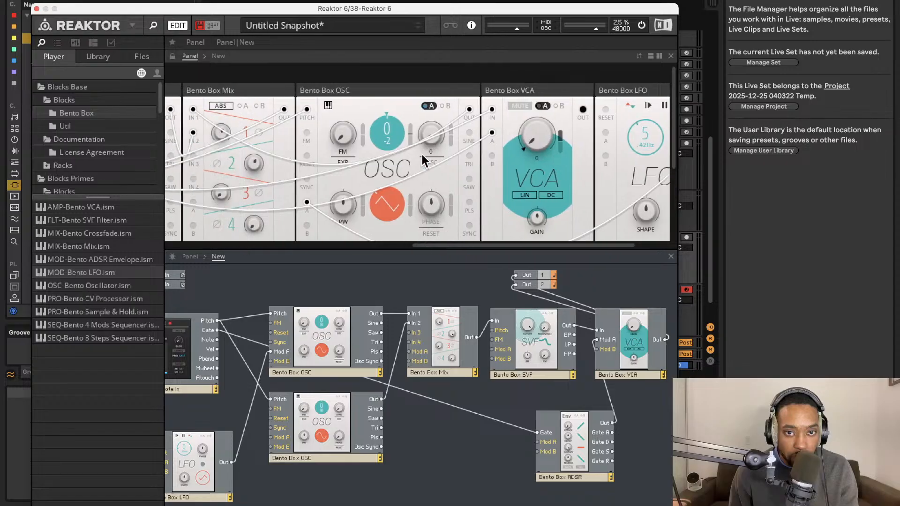
# Reroute the LFO output from the oscillator to the SVF's Mod A input and show the filter's modulation A amounts.
pyautogui.hscroll(-10, 409, 133)
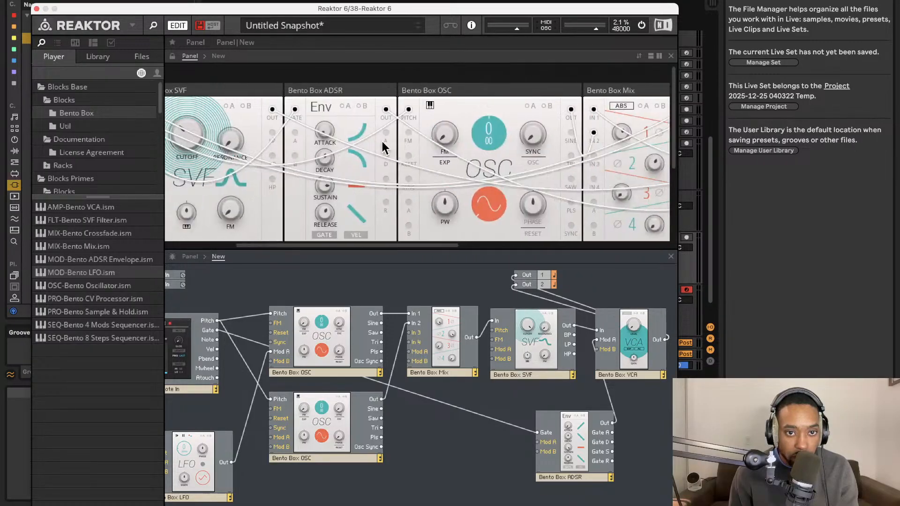
pyautogui.hscroll(-1, 377, 148)
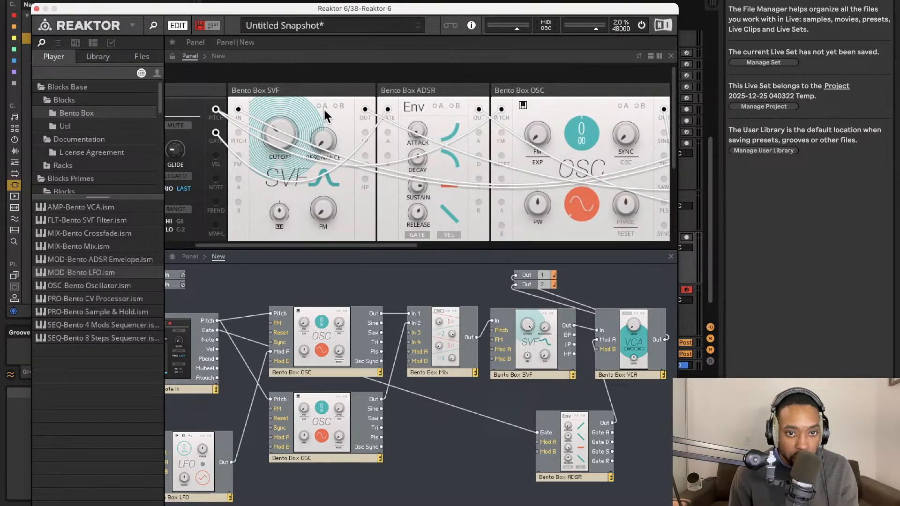
pyautogui.moveTo(231, 462); pyautogui.dragTo(491, 349)
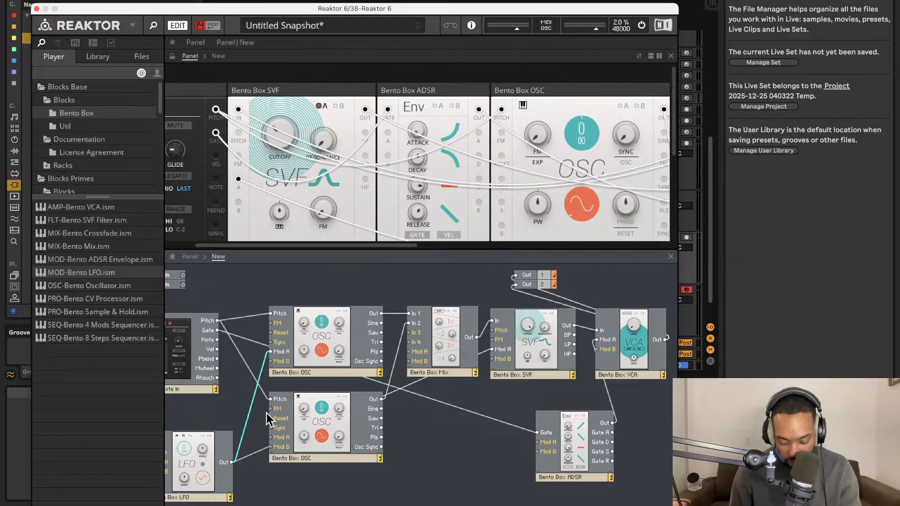
pyautogui.press('Delete')
pyautogui.click(322, 105)
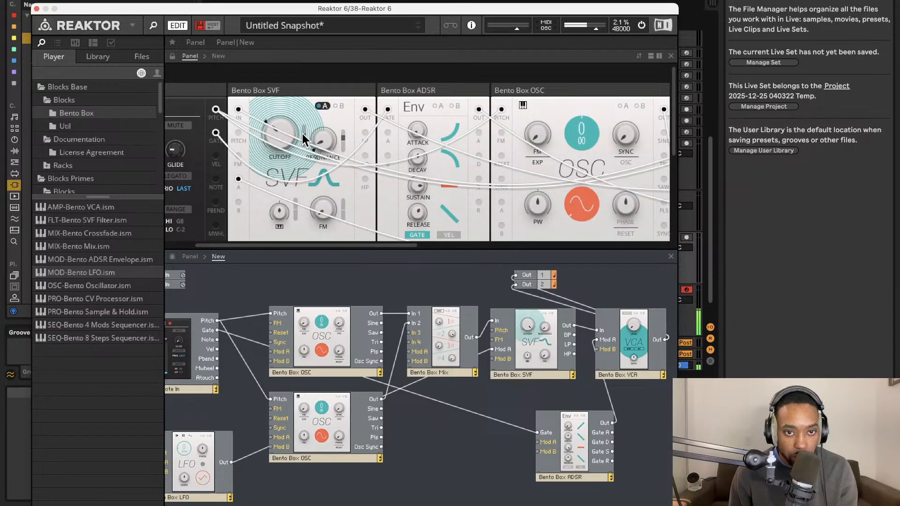
# Set the LFO's rate to 3.91 Hz.
pyautogui.hscroll(10, 498, 140)
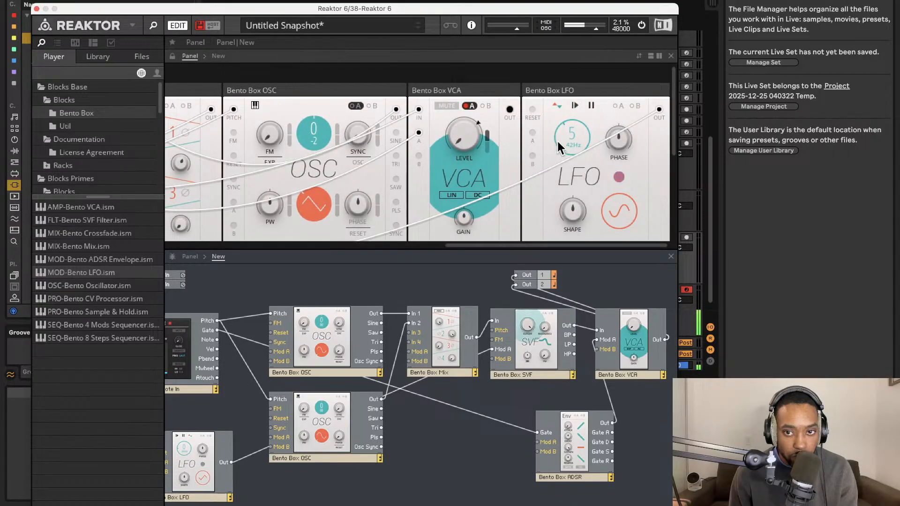
pyautogui.moveTo(567, 137); pyautogui.dragTo(566, 139)
pyautogui.moveTo(559, 131); pyautogui.dragTo(561, 125)
pyautogui.hscroll(-10, 319, 153)
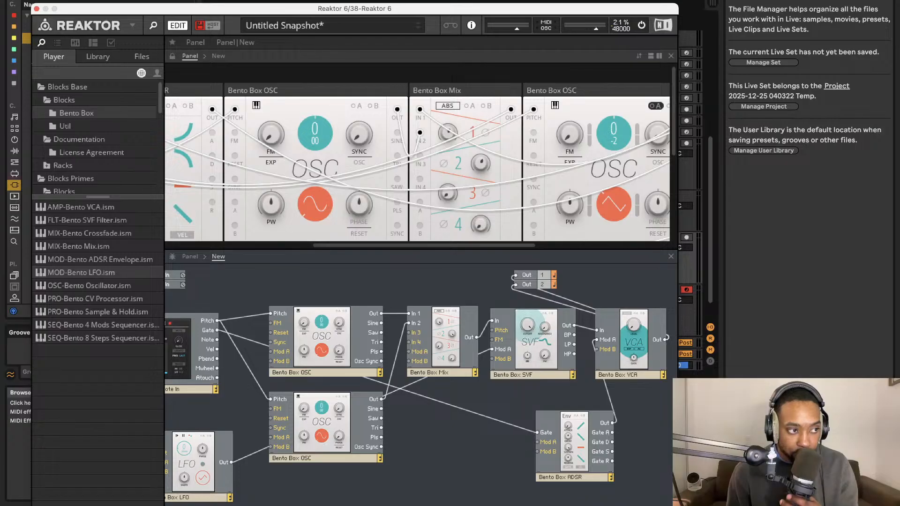
# Switch to Ableton Live to select the 38 Reaktor 6 track, bring Reaktor back and shift its window upward.
pyautogui.press('super+alt+p')
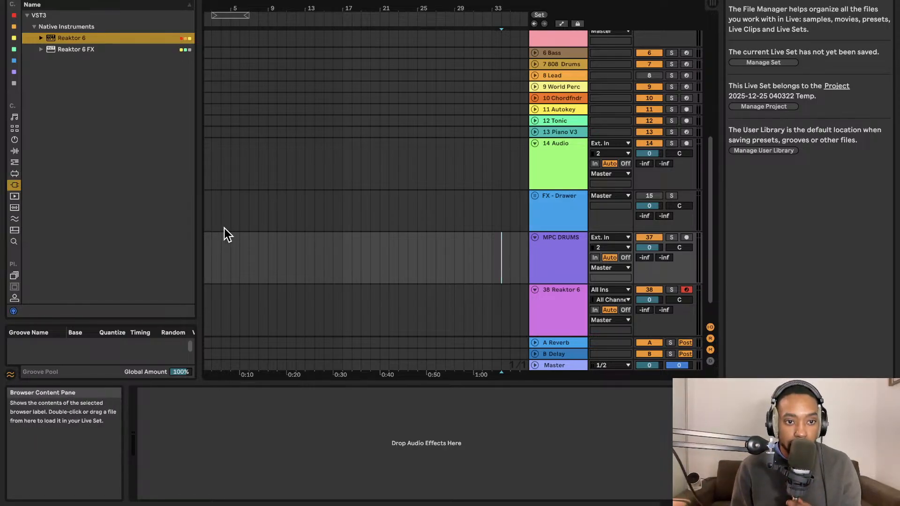
pyautogui.click(560, 295)
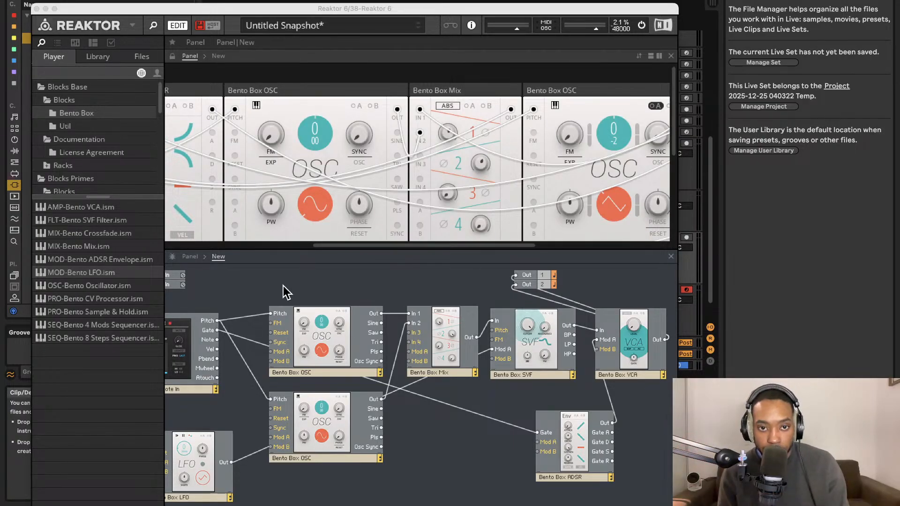
pyautogui.moveTo(456, 12); pyautogui.dragTo(450, 0)
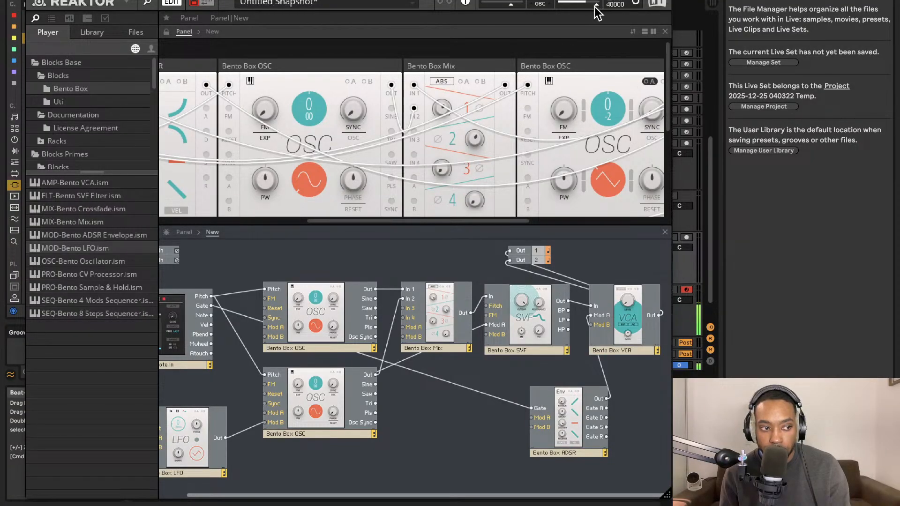
# Adjust the channel 1 level on the Bento Box Mix block.
pyautogui.hscroll(5, 446, 89)
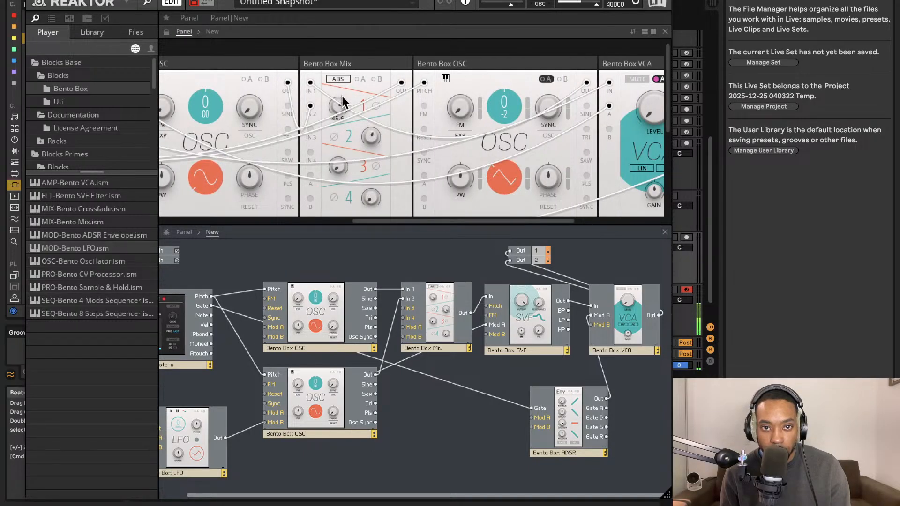
pyautogui.moveTo(370, 136)
pyautogui.moveTo(337, 110); pyautogui.dragTo(341, 107)
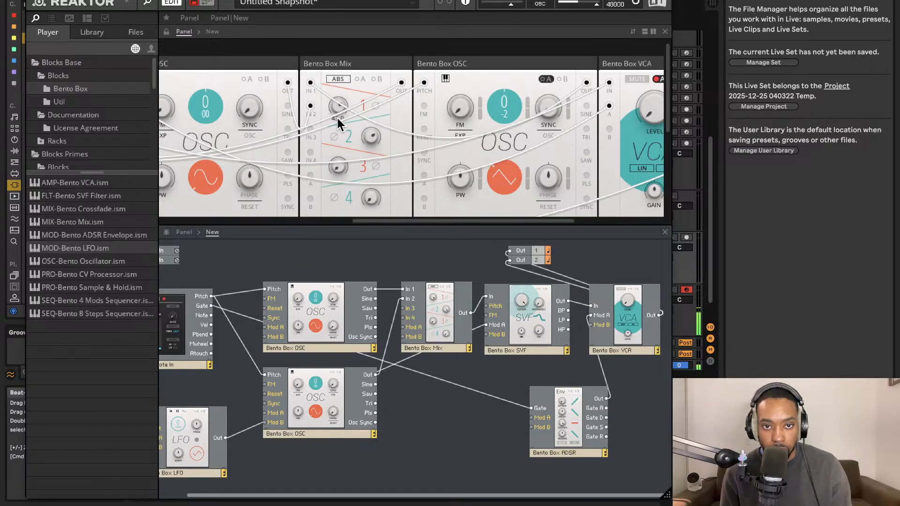
pyautogui.moveTo(367, 123)
pyautogui.hscroll(5, 375, 119)
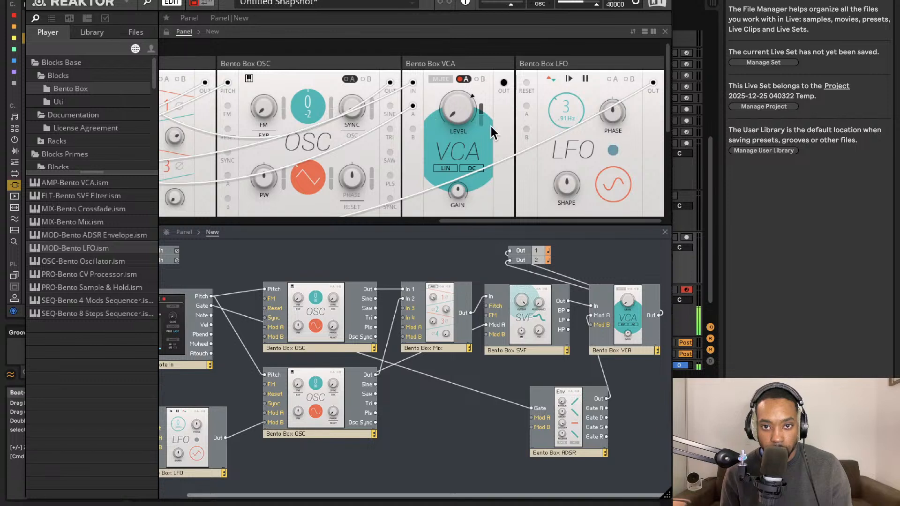
pyautogui.moveTo(465, 132)
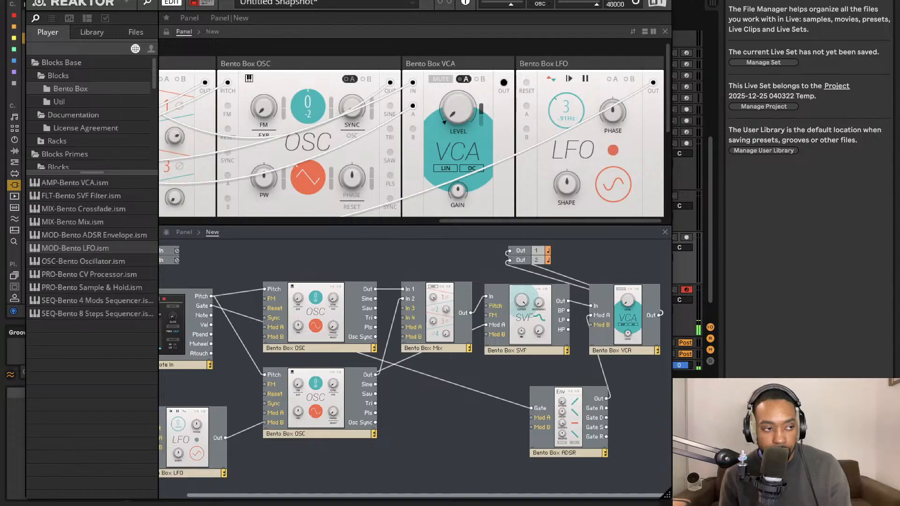
# Save the ensemble as Travbass1LS.ens in the Racks folder.
pyautogui.press('super+alt+p')
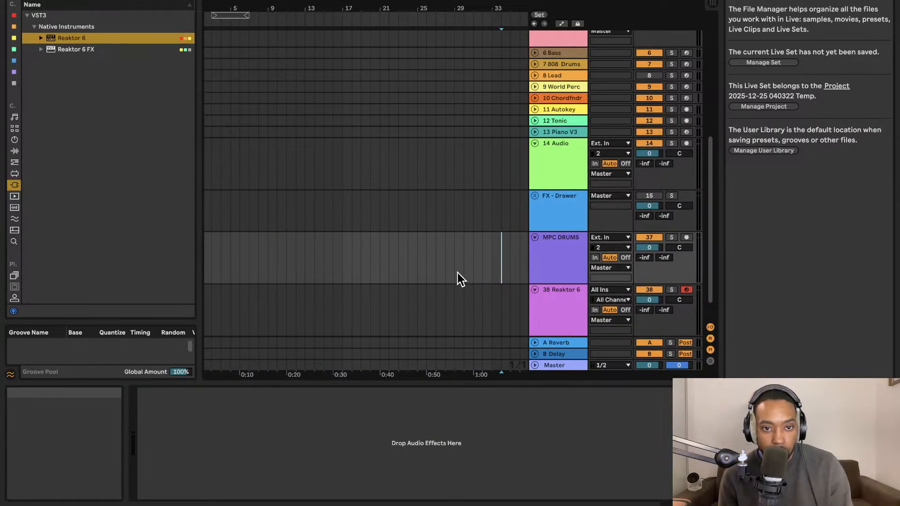
pyautogui.press('super+alt+p')
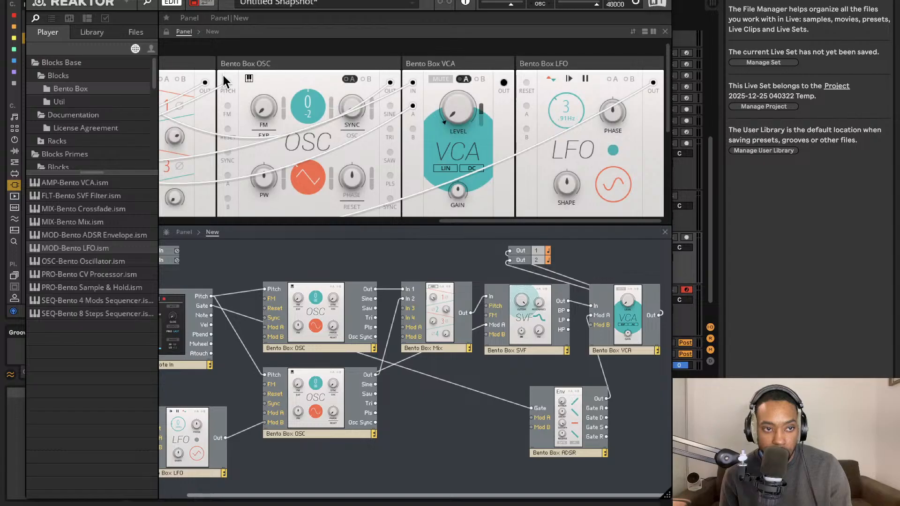
pyautogui.click(125, 3)
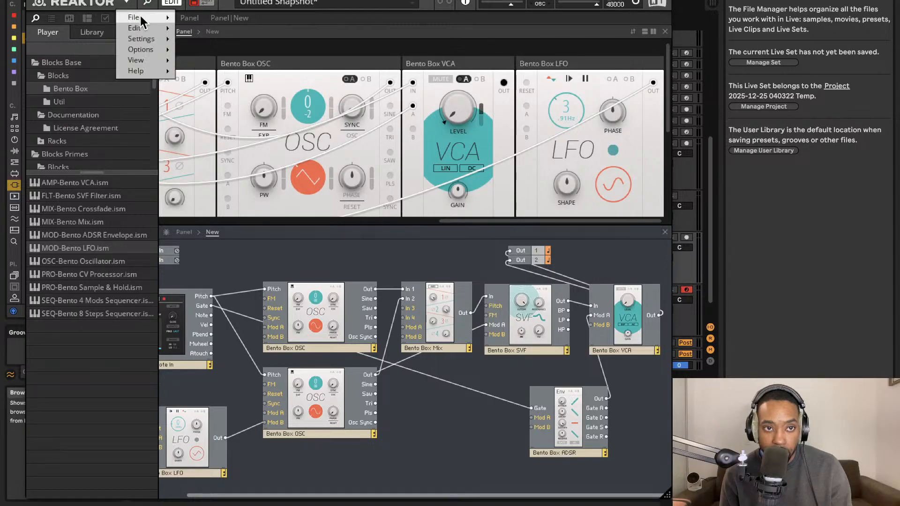
pyautogui.moveTo(135, 16)
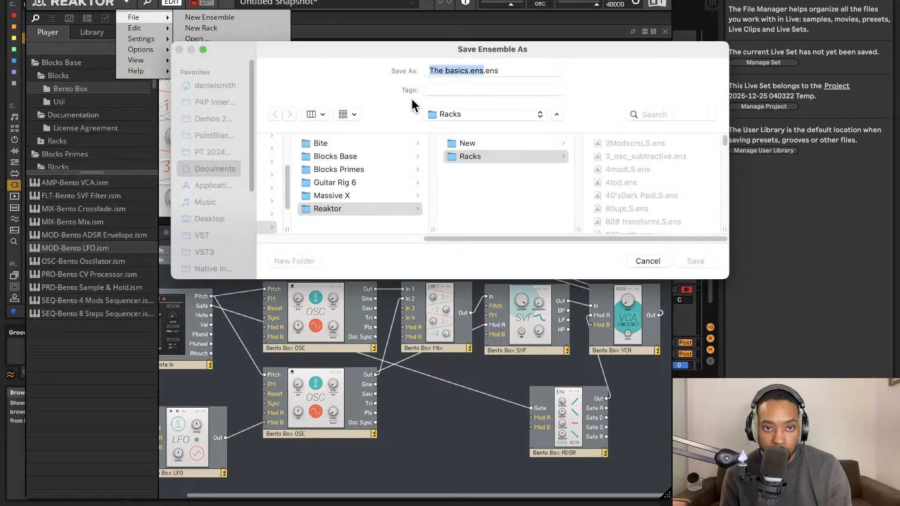
pyautogui.write('Trav')
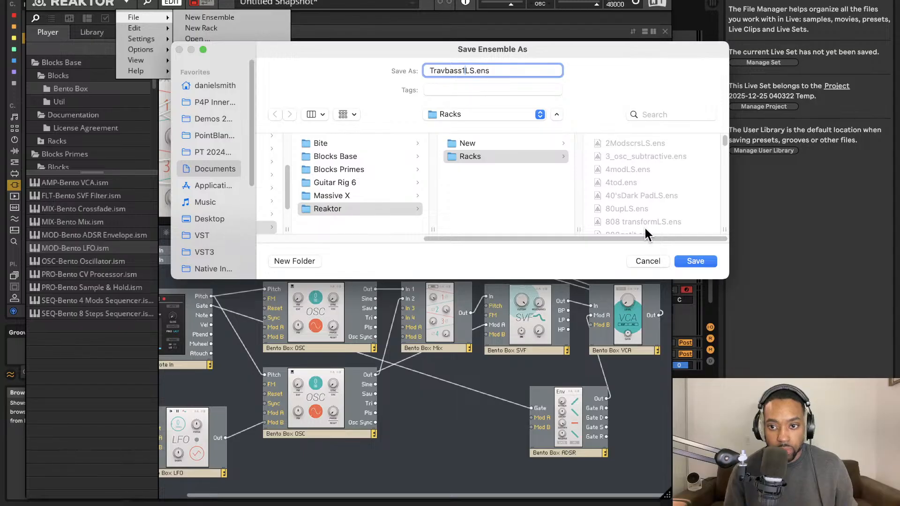
pyautogui.press('Return')
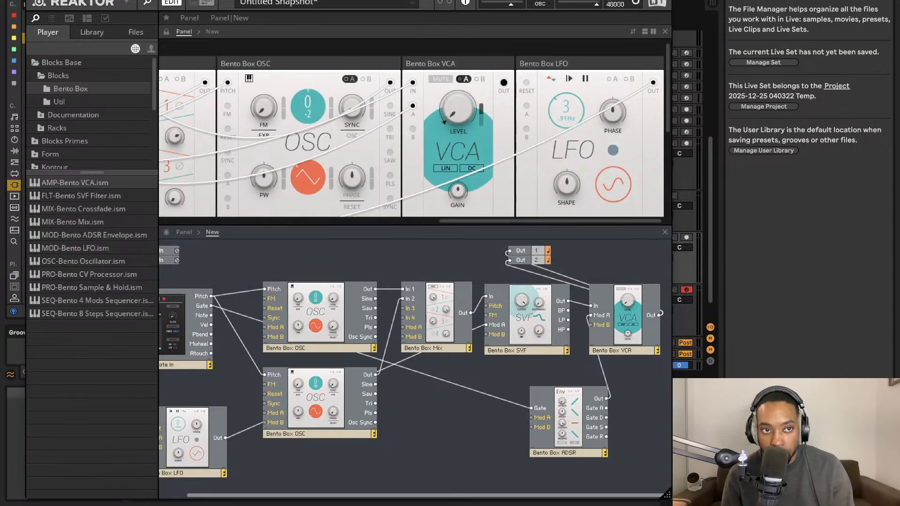
# Close Reaktor and create a five-bar MIDI clip on the 38 Reaktor 6 track in Ableton Live.
pyautogui.click(33, 1)
pyautogui.click(558, 299)
pyautogui.scroll(-2, 382, 297)
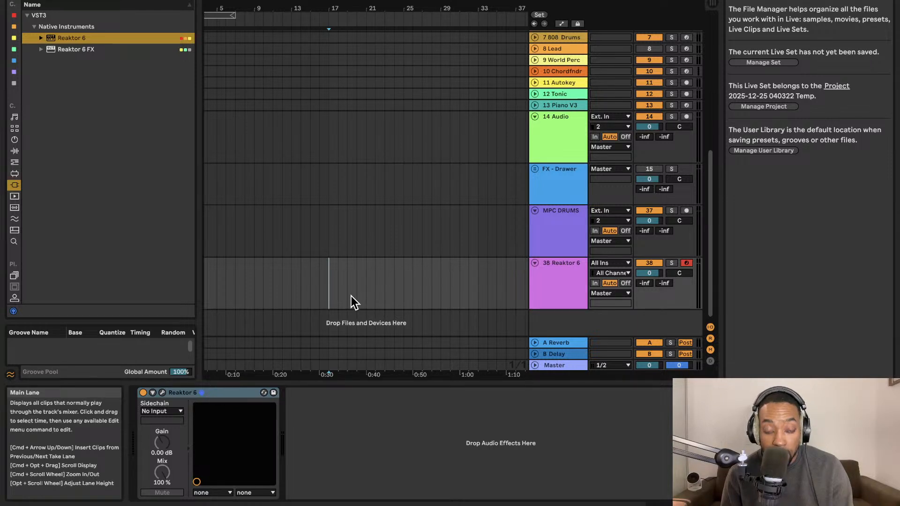
pyautogui.doubleClick(319, 286)
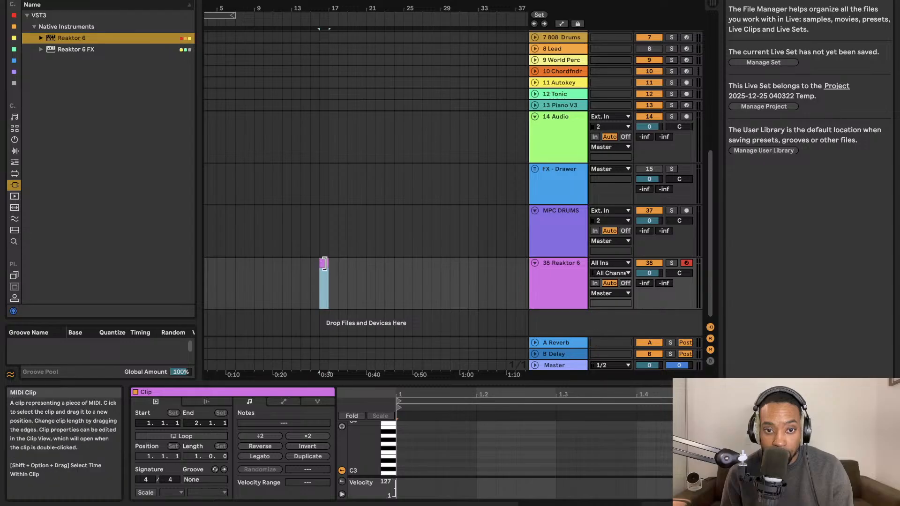
pyautogui.moveTo(328, 262); pyautogui.dragTo(366, 261)
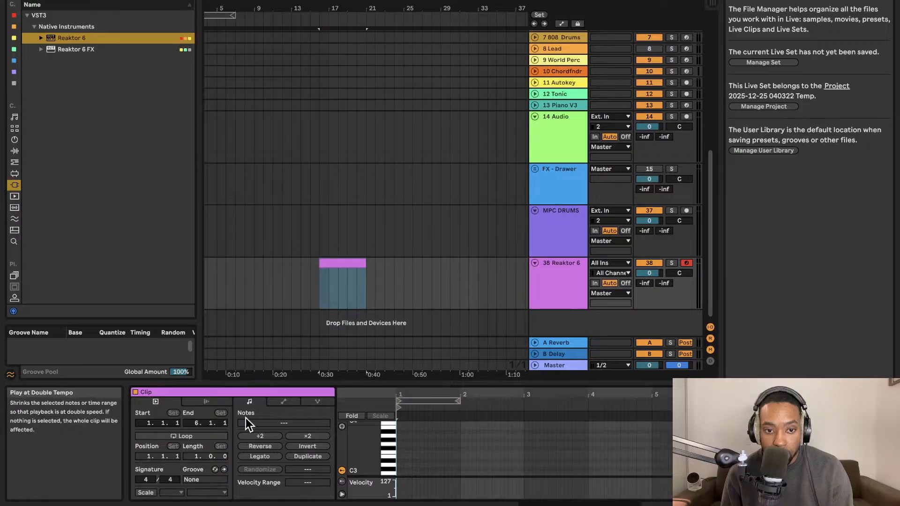
# Set the new clip's scale to F Minor and enlarge the clip view to give the note editor more height.
pyautogui.moveTo(257, 380); pyautogui.dragTo(234, 274)
pyautogui.click(170, 385)
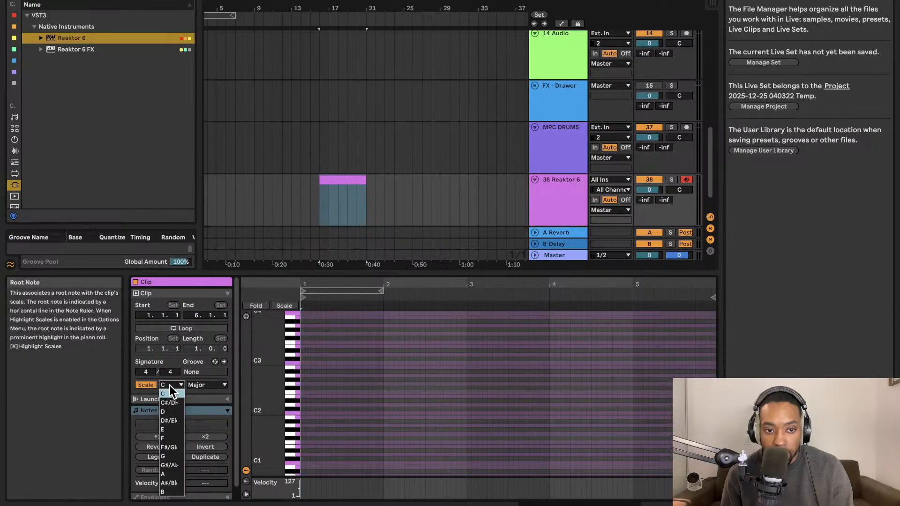
pyautogui.click(163, 438)
pyautogui.click(204, 384)
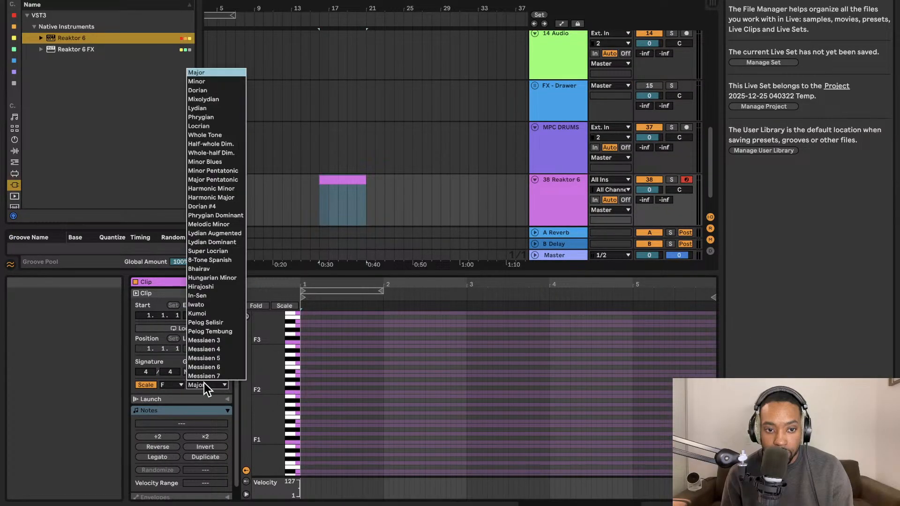
pyautogui.click(196, 81)
pyautogui.click(337, 178)
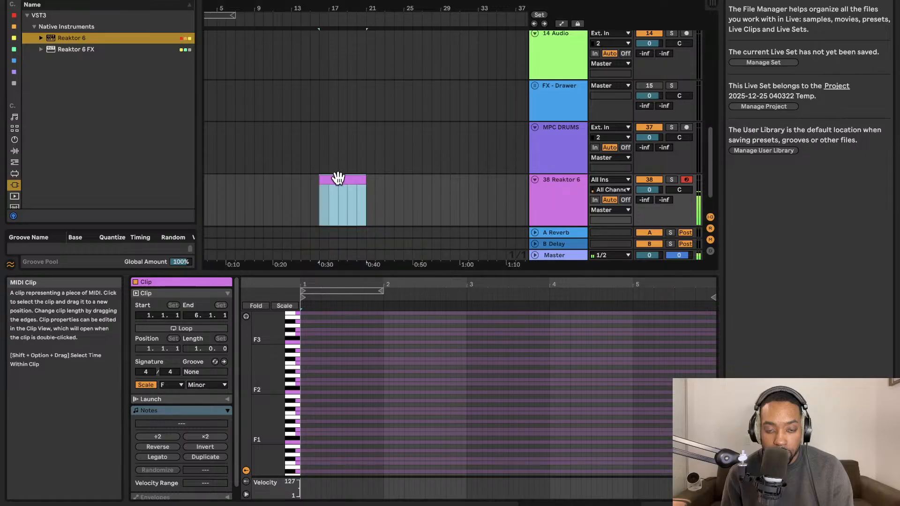
pyautogui.moveTo(373, 263); pyautogui.dragTo(374, 143)
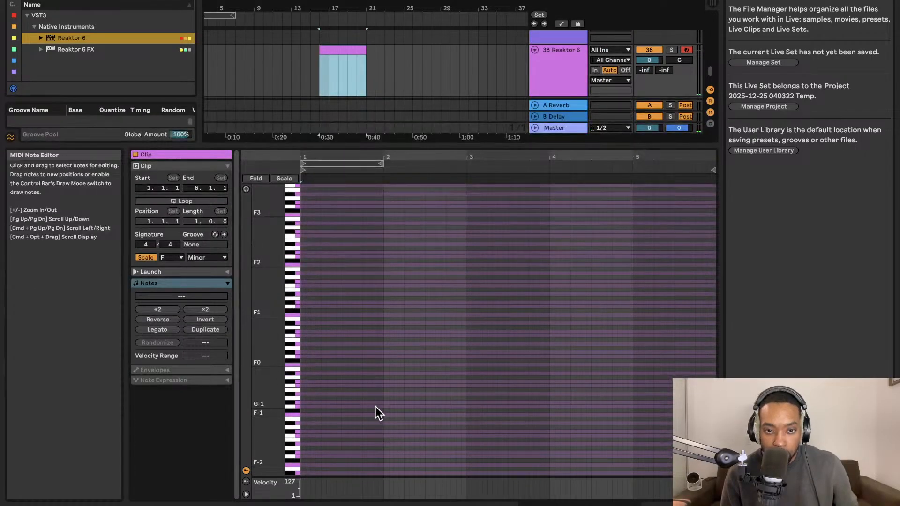
# Undo the clip's scale change to Minor.
pyautogui.press('super+z')
pyautogui.scroll(5, 377, 406)
pyautogui.scroll(-5, 377, 407)
pyautogui.scroll(5, 378, 406)
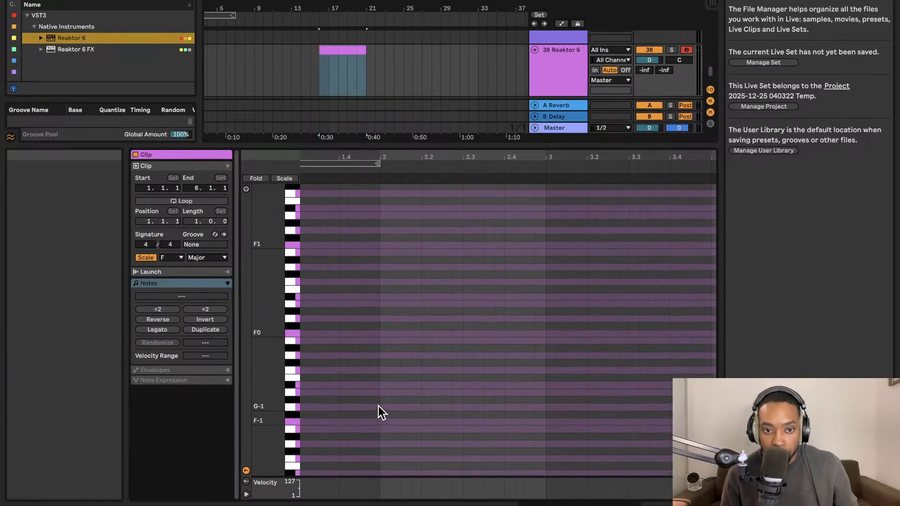
pyautogui.scroll(-2, 379, 406)
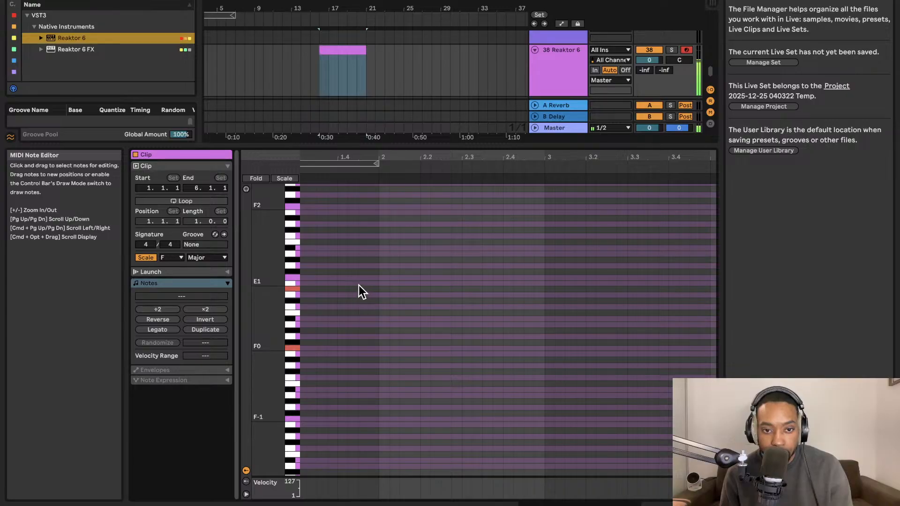
pyautogui.doubleClick(341, 284)
pyautogui.click(342, 282)
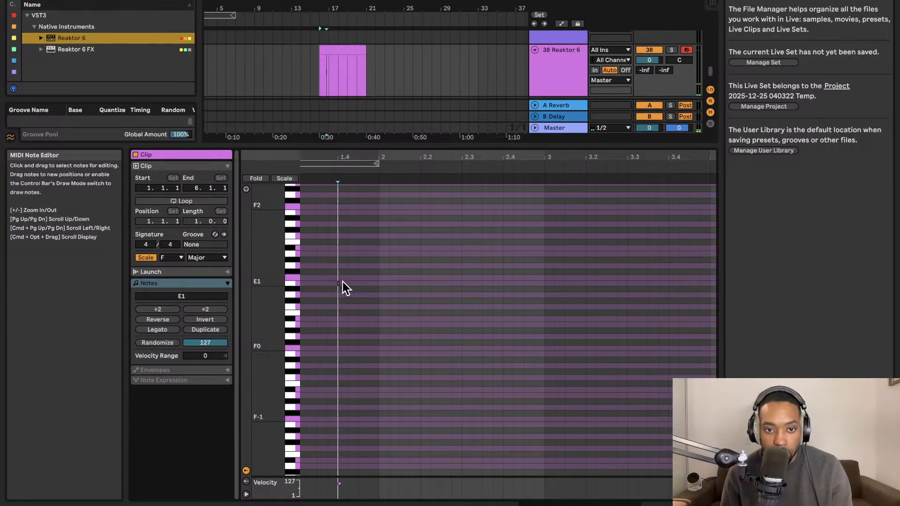
pyautogui.moveTo(336, 271); pyautogui.dragTo(364, 291)
pyautogui.press('Delete')
pyautogui.scroll(-2, 297, 335)
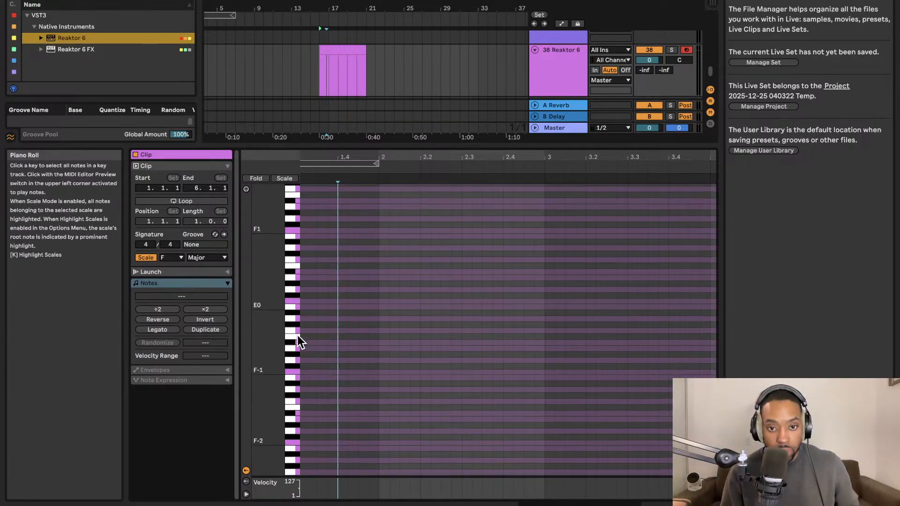
# Draw an F0 note in bar 1, extend its end to beat 1.4 and play the clip.
pyautogui.scroll(4, 305, 336)
pyautogui.doubleClick(307, 304)
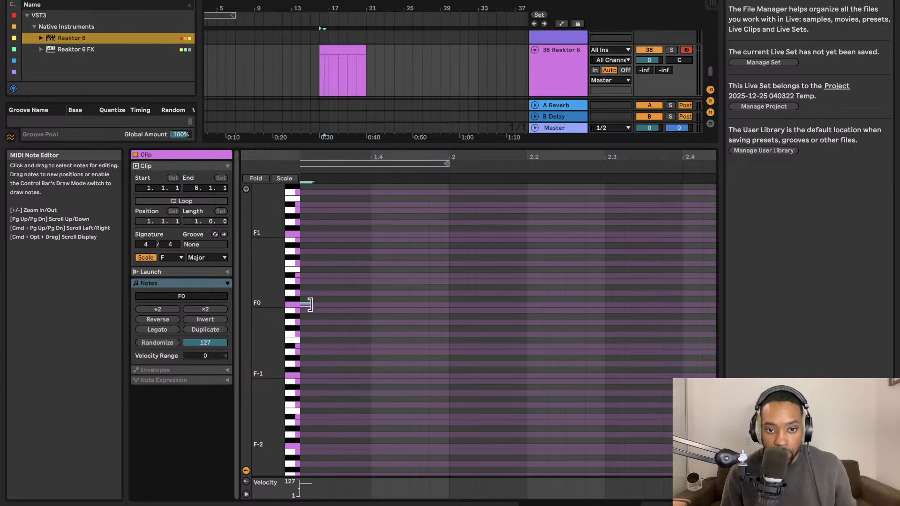
pyautogui.moveTo(310, 305); pyautogui.dragTo(369, 302)
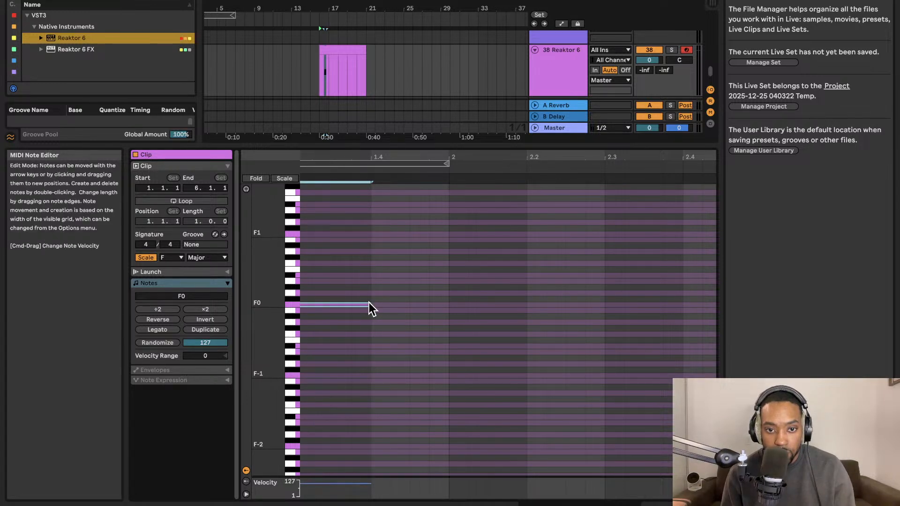
pyautogui.press('space')
# Move the note to E0 at the start of the clip and extend it to two beats.
pyautogui.press('space')
pyautogui.moveTo(460, 303); pyautogui.dragTo(373, 311)
pyautogui.press('space')
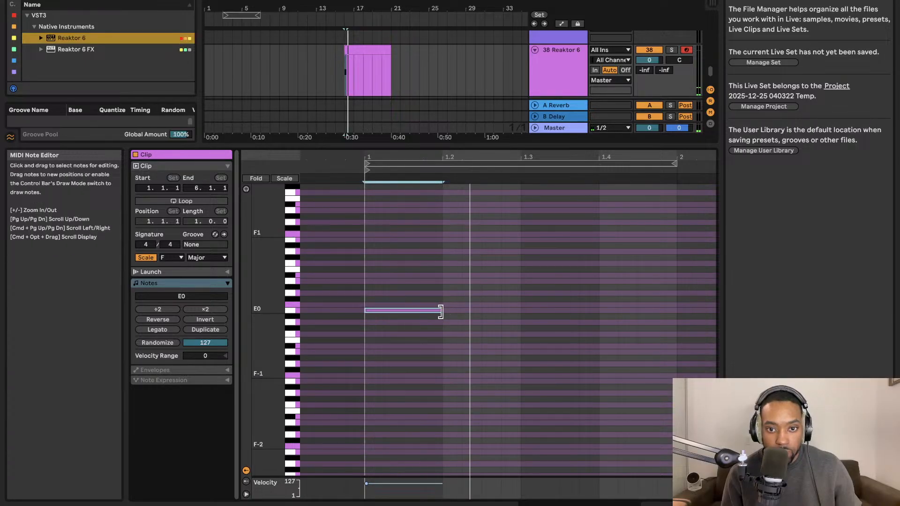
pyautogui.moveTo(442, 311); pyautogui.dragTo(518, 310)
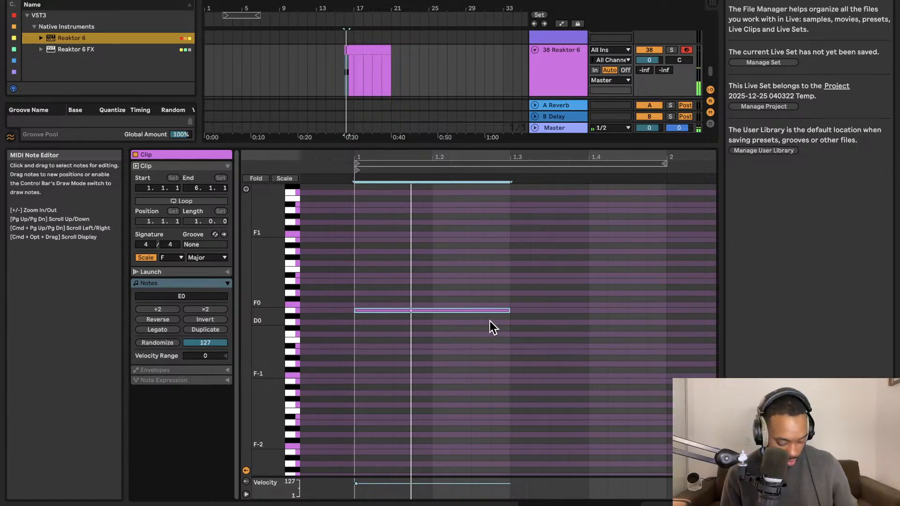
# Duplicate the E0 note to beat 1.3, raise the copy to Gb0 and play the two notes.
pyautogui.press('super+d')
pyautogui.moveTo(518, 310)
pyautogui.mouseDown()
pyautogui.moveTo(532, 351)
pyautogui.moveTo(529, 298)
pyautogui.moveTo(527, 311)
pyautogui.mouseUp()
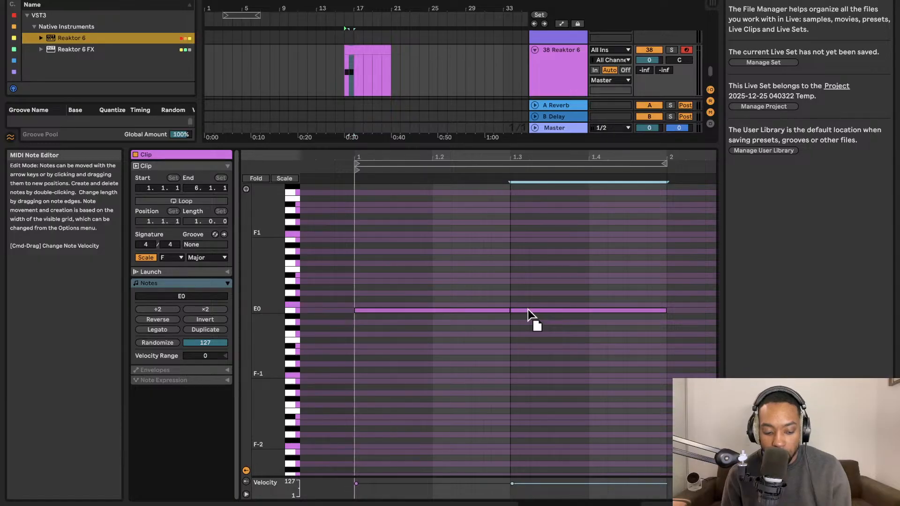
pyautogui.moveTo(528, 311); pyautogui.dragTo(529, 304)
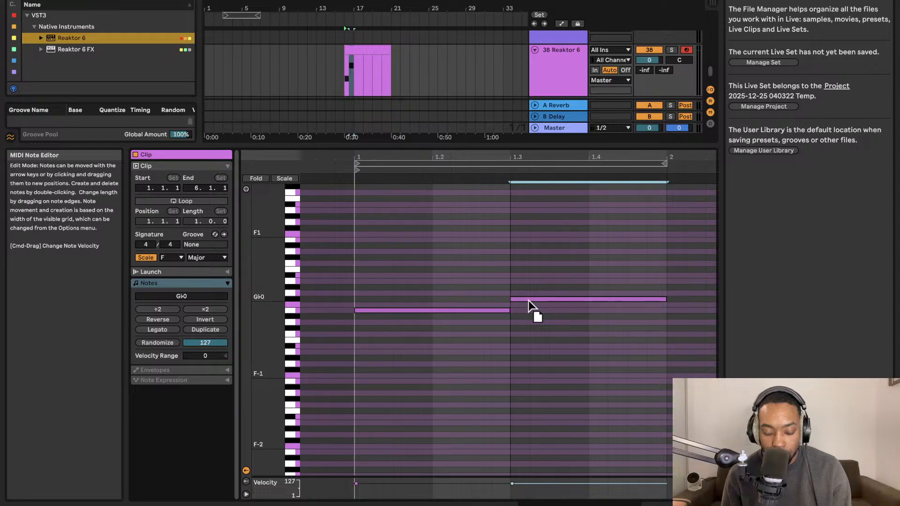
pyautogui.press('space')
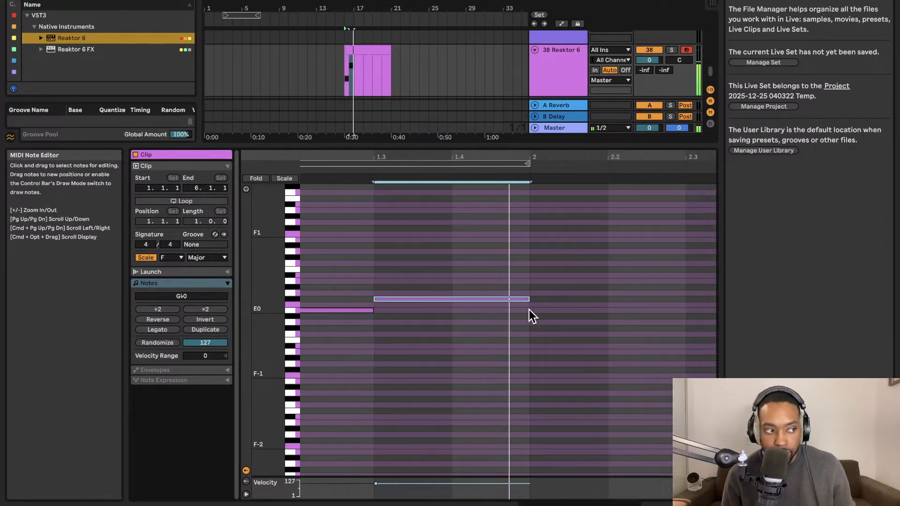
pyautogui.press('space')
# Duplicate the Gb0 note into bar 2, lower the copy to E0, nudge its start and play the phrase.
pyautogui.press('super+d')
pyautogui.moveTo(545, 300); pyautogui.dragTo(544, 312)
pyautogui.press('space')
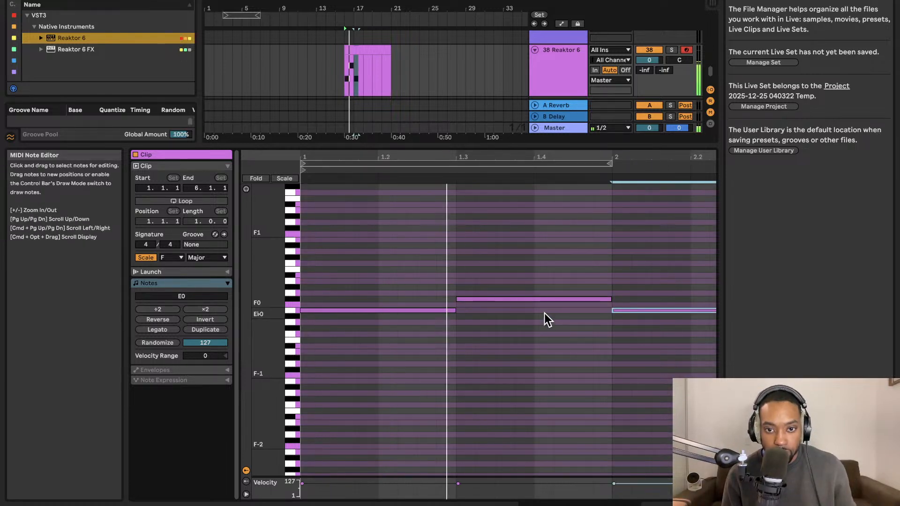
pyautogui.press('space')
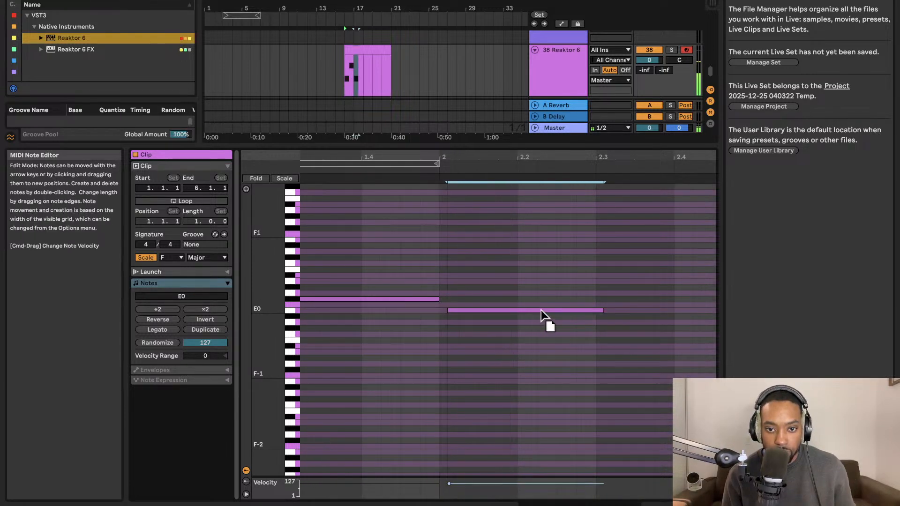
pyautogui.moveTo(542, 311); pyautogui.dragTo(549, 309)
pyautogui.press('space')
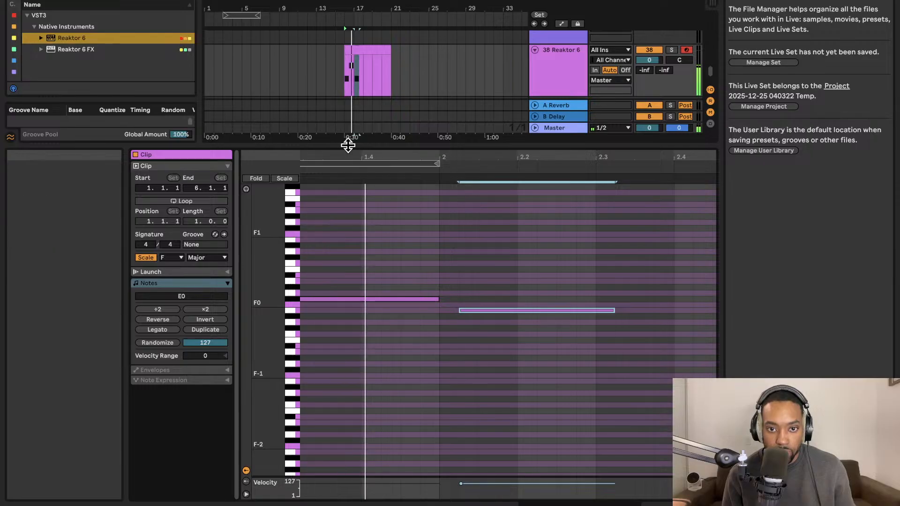
pyautogui.press('space')
# Move the third note to Db0 at the start of bar 2 and play the phrase.
pyautogui.moveTo(464, 312); pyautogui.dragTo(451, 329)
pyautogui.press('space')
pyautogui.press('space')
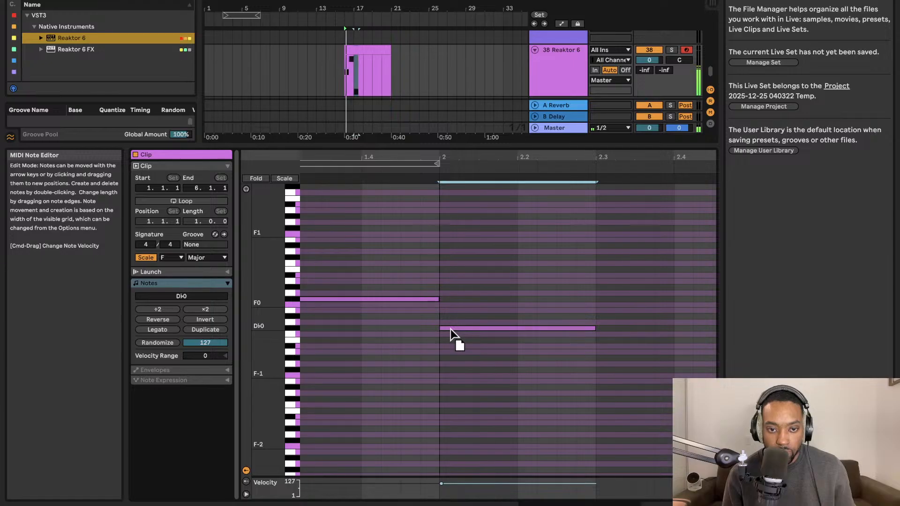
pyautogui.press('space')
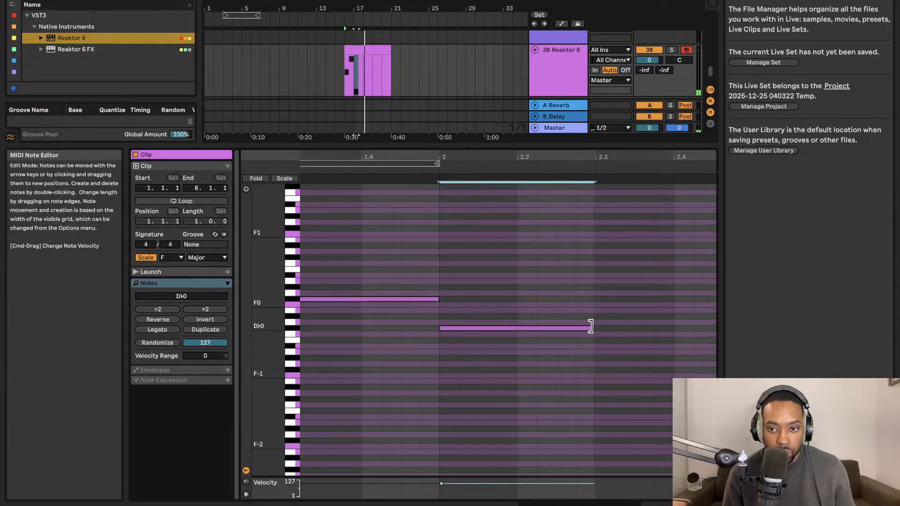
# Extend the Db0 note to fill all of bar 2 and play the phrase.
pyautogui.moveTo(595, 328); pyautogui.dragTo(676, 328)
pyautogui.press('space')
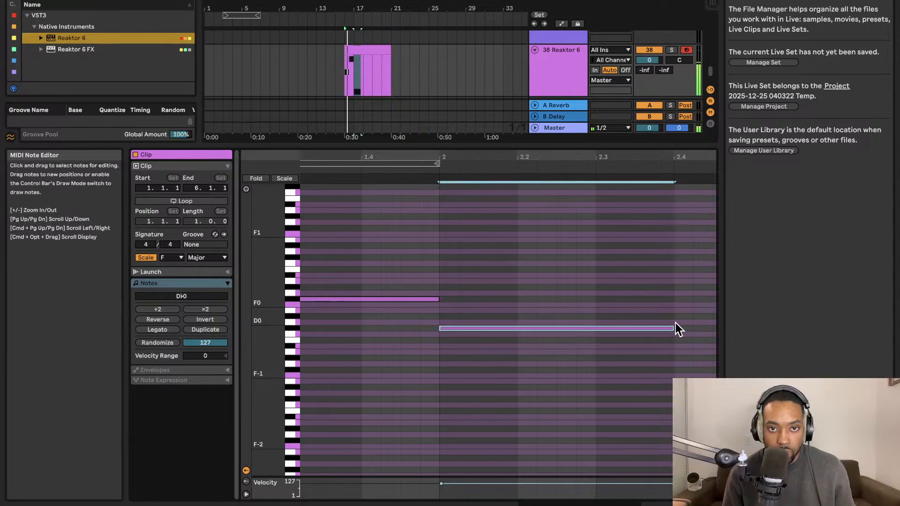
pyautogui.press('space')
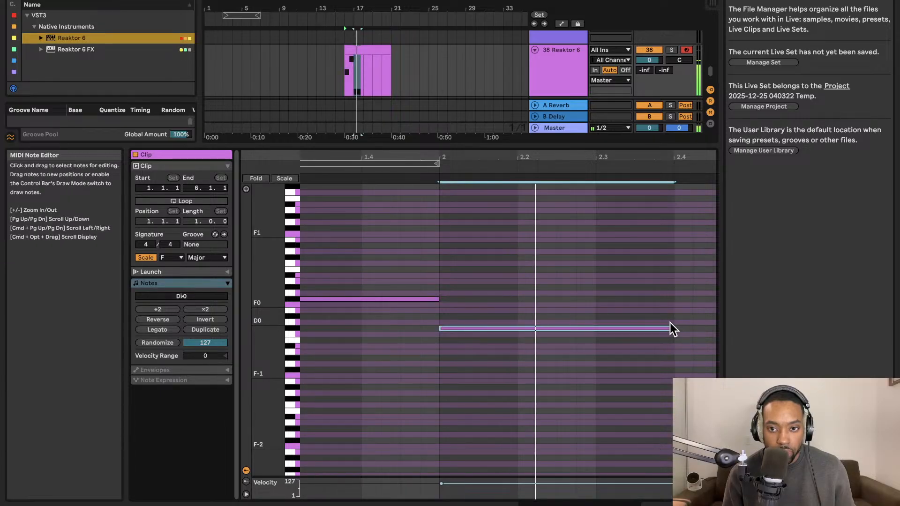
pyautogui.moveTo(673, 328)
pyautogui.mouseDown()
pyautogui.moveTo(701, 325)
pyautogui.moveTo(666, 328)
pyautogui.mouseUp()
pyautogui.press('space')
pyautogui.press('space')
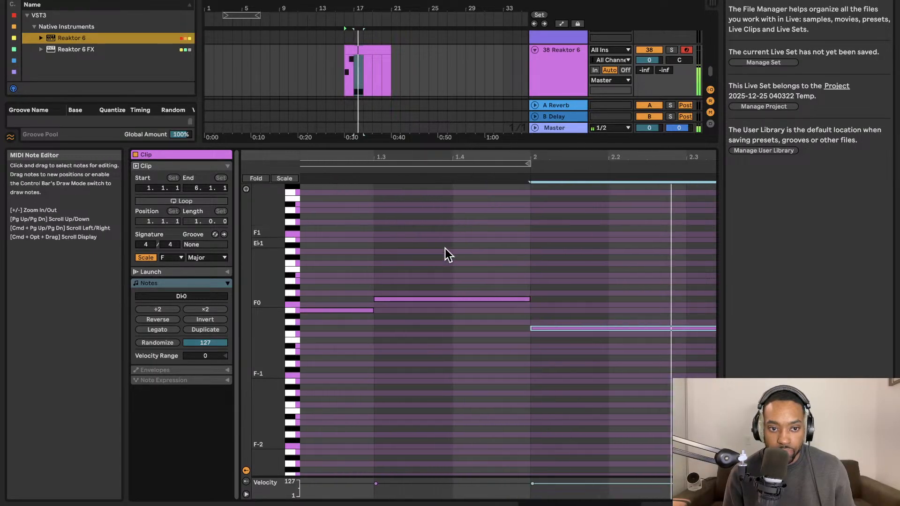
# Open Note Expression and bend the pitch at the end of the E0 note up to Gb0.
pyautogui.click(206, 369)
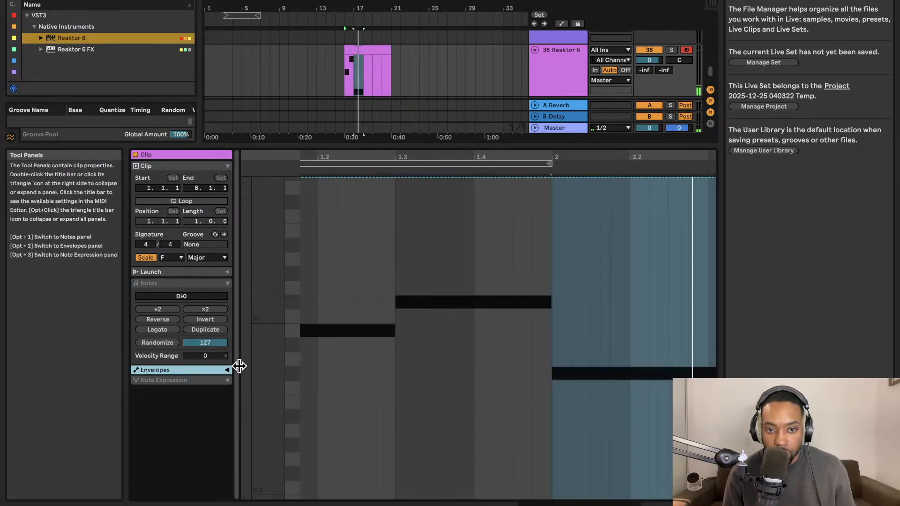
pyautogui.click(215, 380)
pyautogui.press('space')
pyautogui.click(354, 312)
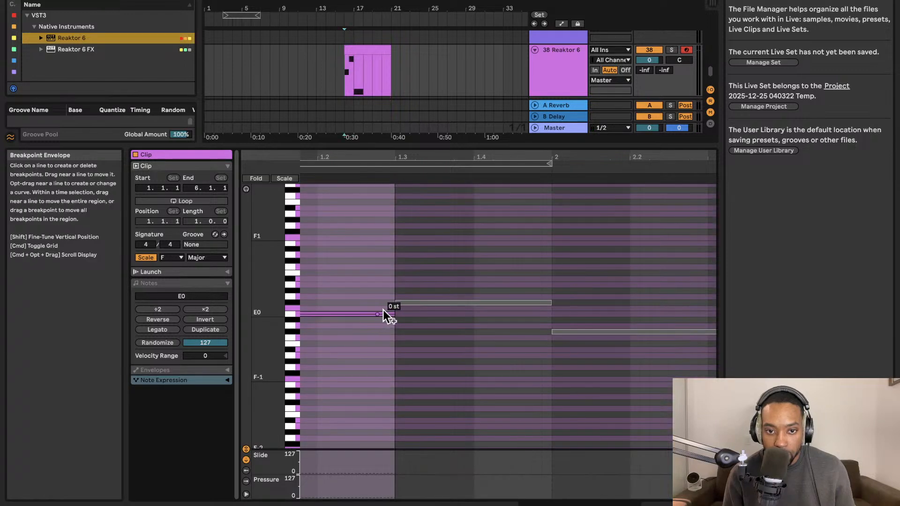
pyautogui.press('space')
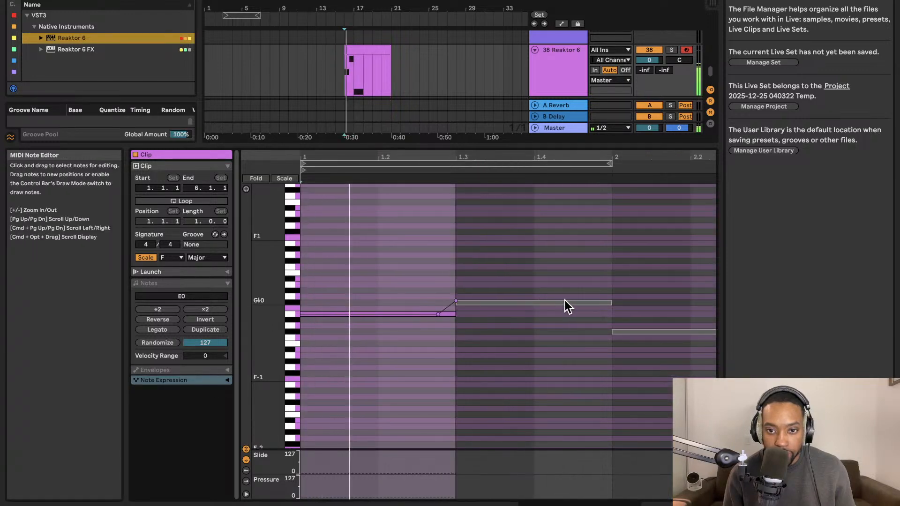
pyautogui.press('space')
# Bend the Gb0 note's pitch down to Db0 at its end, with the slide starting just before bar 2.
pyautogui.click(545, 303)
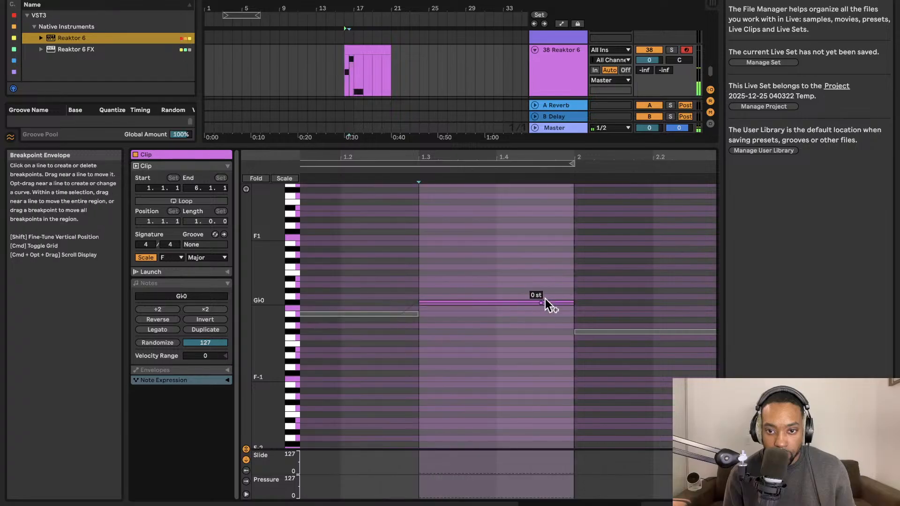
pyautogui.moveTo(575, 335); pyautogui.dragTo(574, 331)
pyautogui.press('space')
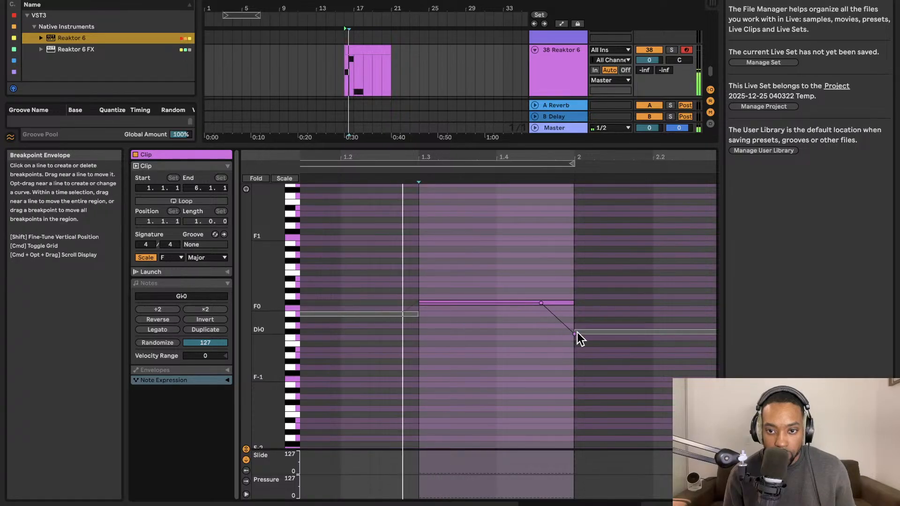
pyautogui.click(553, 274)
pyautogui.press('space')
pyautogui.press('space')
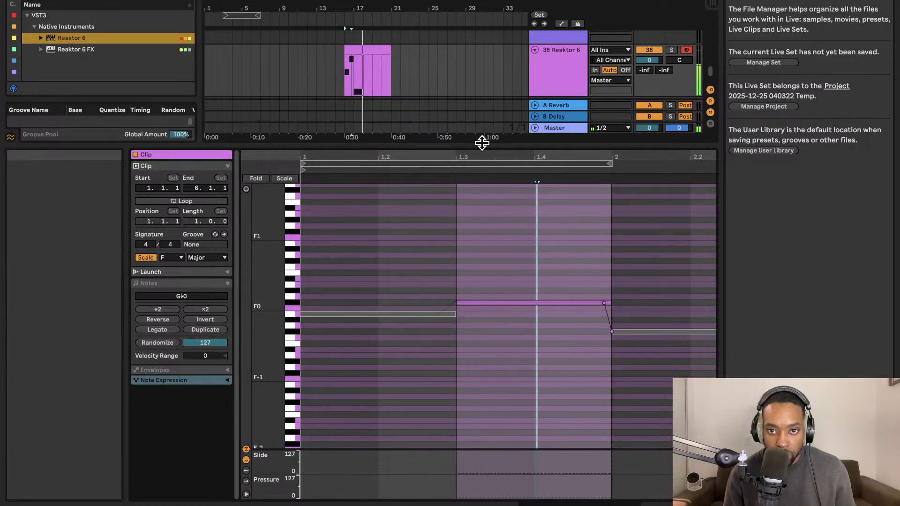
# Reduce the clip view's height and shorten the clip on the 38 Reaktor 6 track to three bars.
pyautogui.moveTo(482, 143); pyautogui.dragTo(482, 152)
pyautogui.click(456, 104)
pyautogui.moveTo(389, 50); pyautogui.dragTo(369, 51)
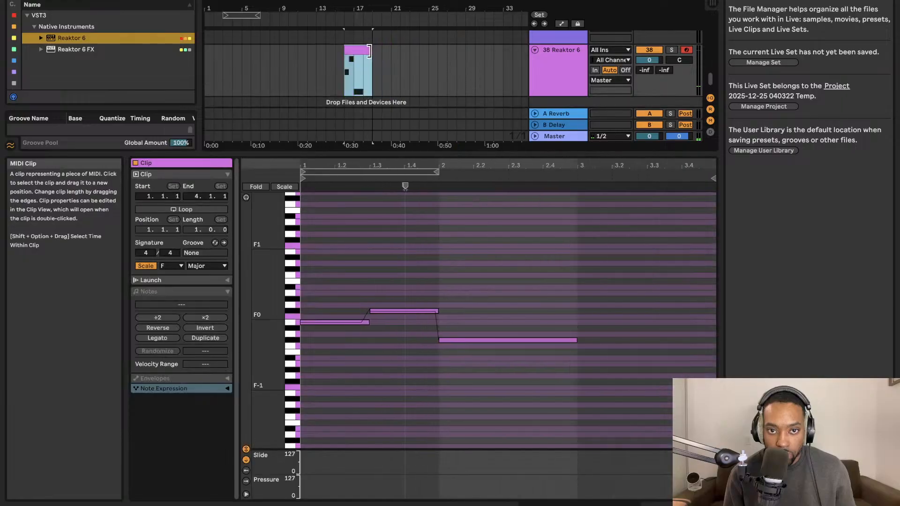
# Play the clip, lower the Master preview/cue volume to -21.7 in the Session mixer and return to the arrangement.
pyautogui.press('space')
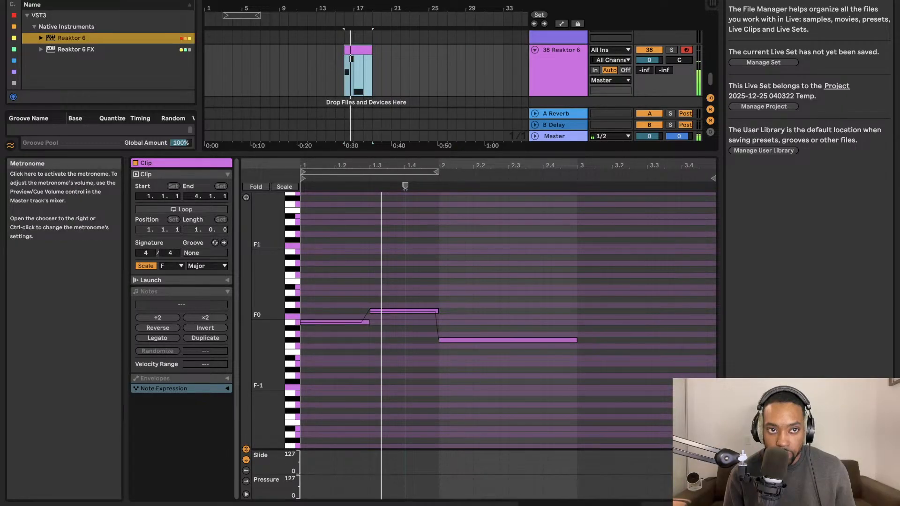
pyautogui.press('Tab')
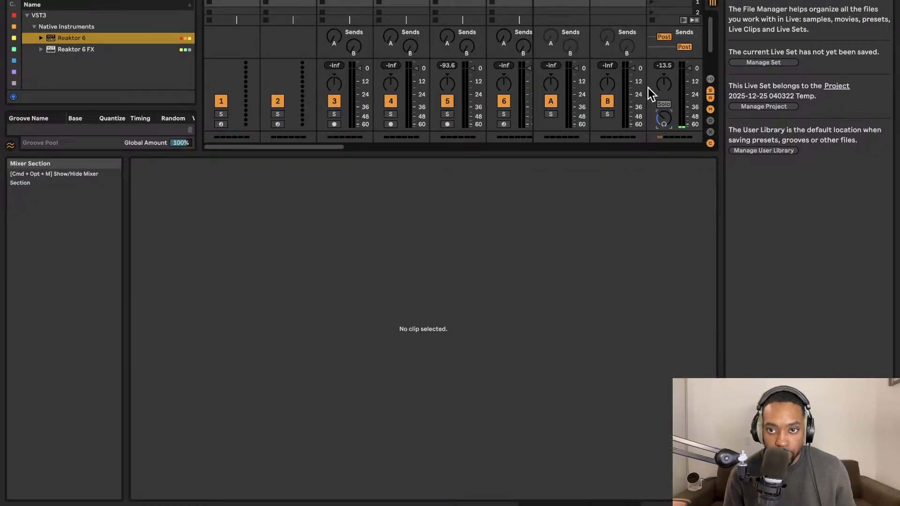
pyautogui.press('Tab')
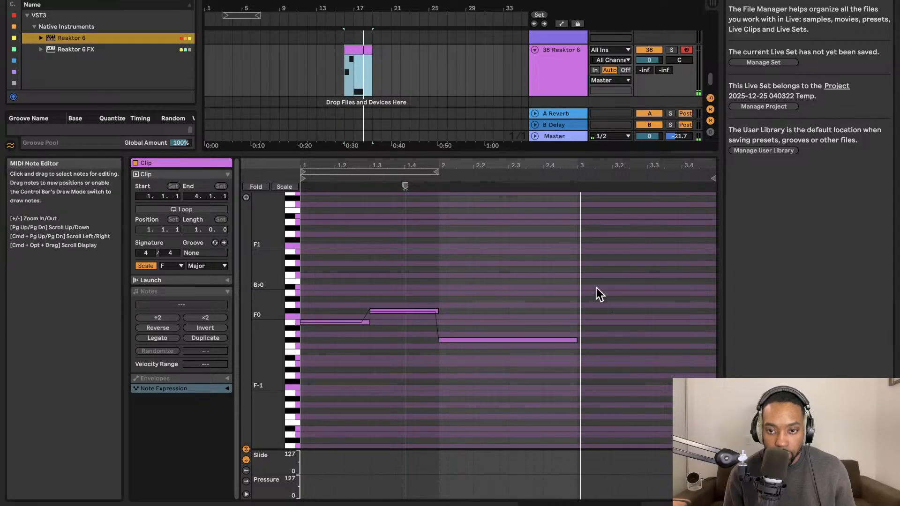
# Trim the bass clip to two bars and duplicate it three times in a row on its track.
pyautogui.scroll(5, 372, 61)
pyautogui.moveTo(370, 49); pyautogui.dragTo(346, 51)
pyautogui.press('super+d')
pyautogui.press('super+d')
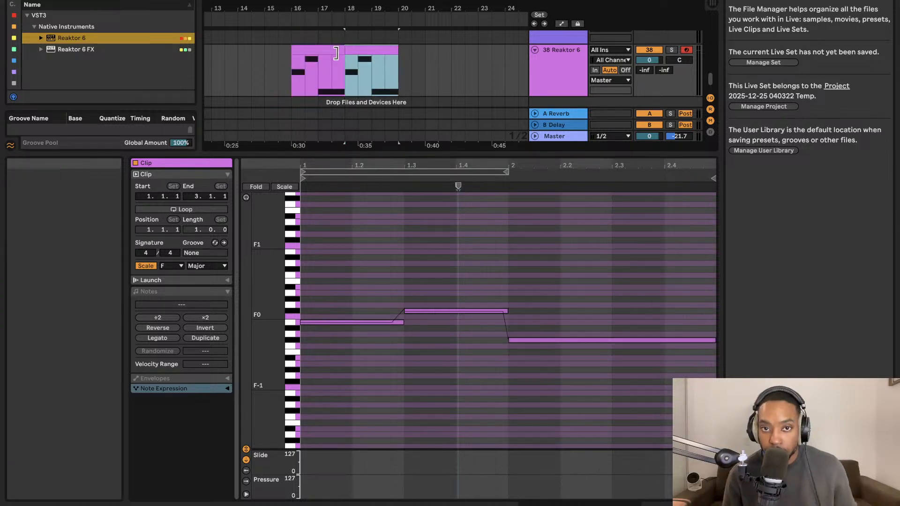
pyautogui.press('super+d')
# Play the arrangement from the first bass clip to hear the repeated phrase.
pyautogui.click(327, 49)
pyautogui.press('space')
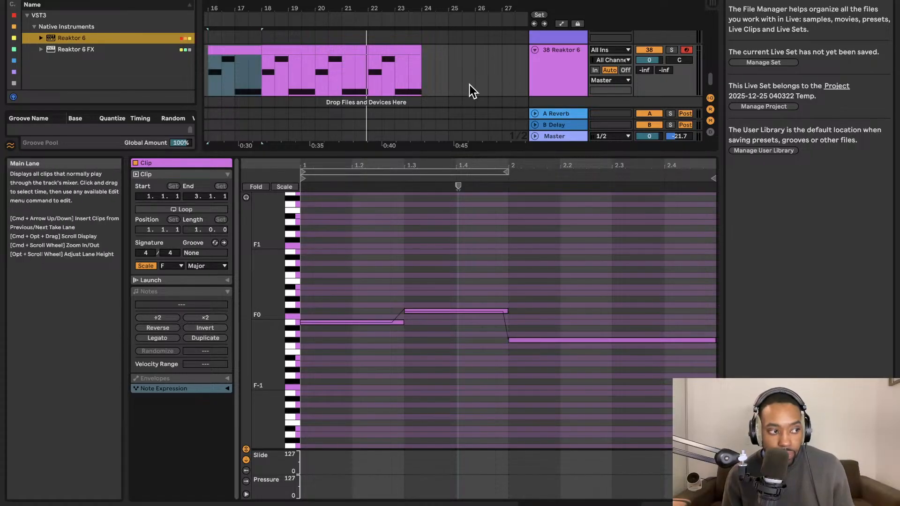
pyautogui.press('space')
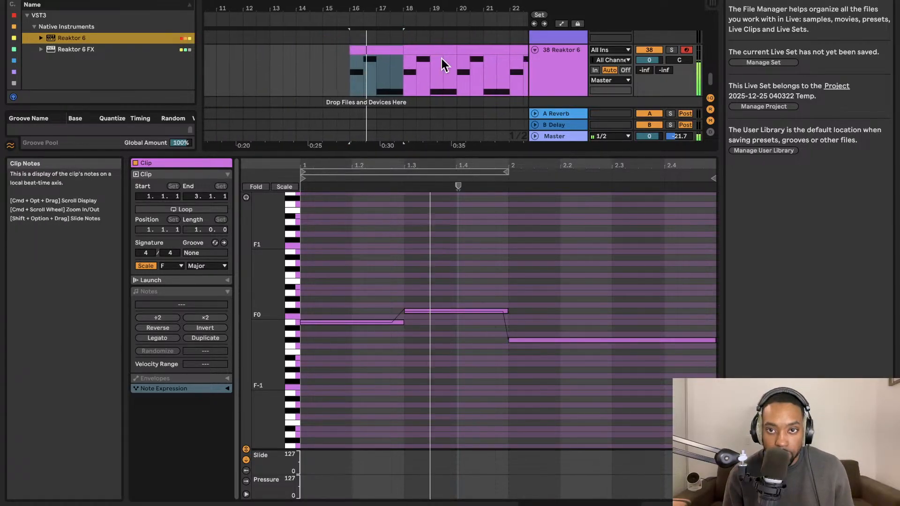
# Show the Reaktor 6 track's device, select all four bass clips and loop their full range.
pyautogui.click(558, 70)
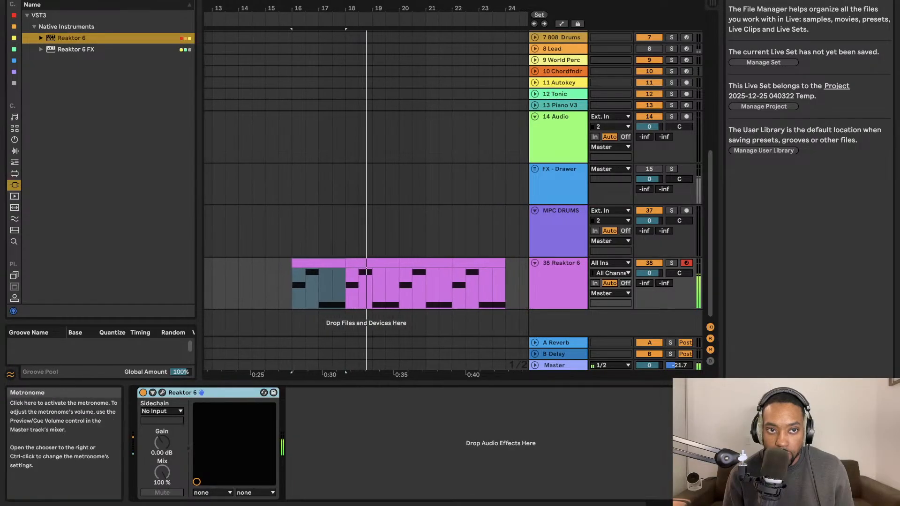
pyautogui.click(410, 260)
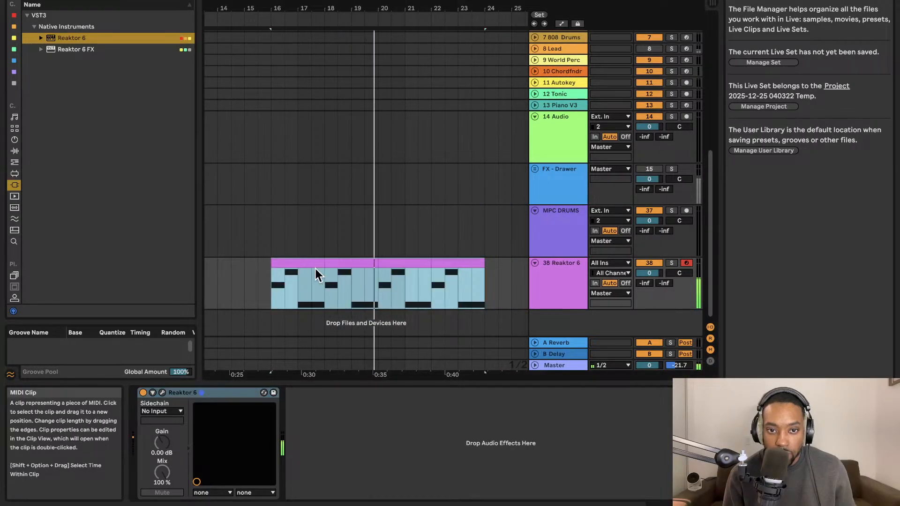
pyautogui.press('super+l')
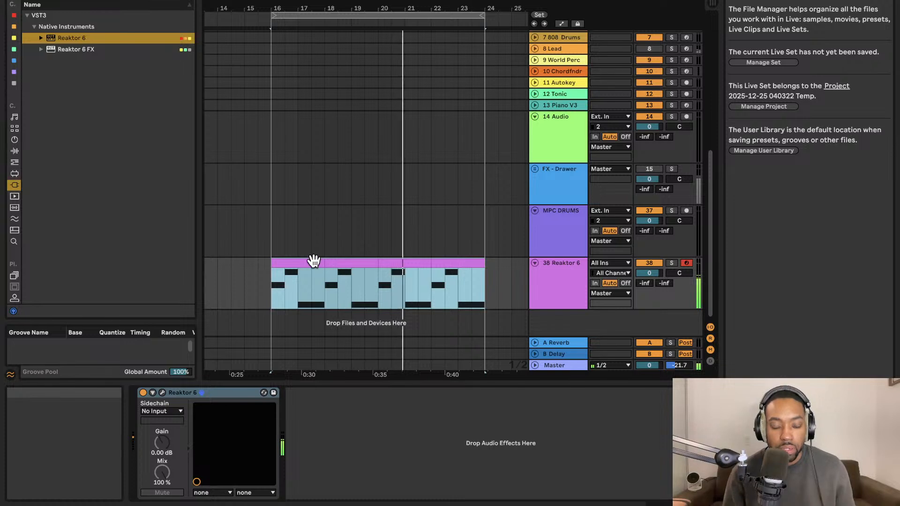
# Search the browser's plug-ins and MIDI effects for "pad".
pyautogui.scroll(1, 314, 261)
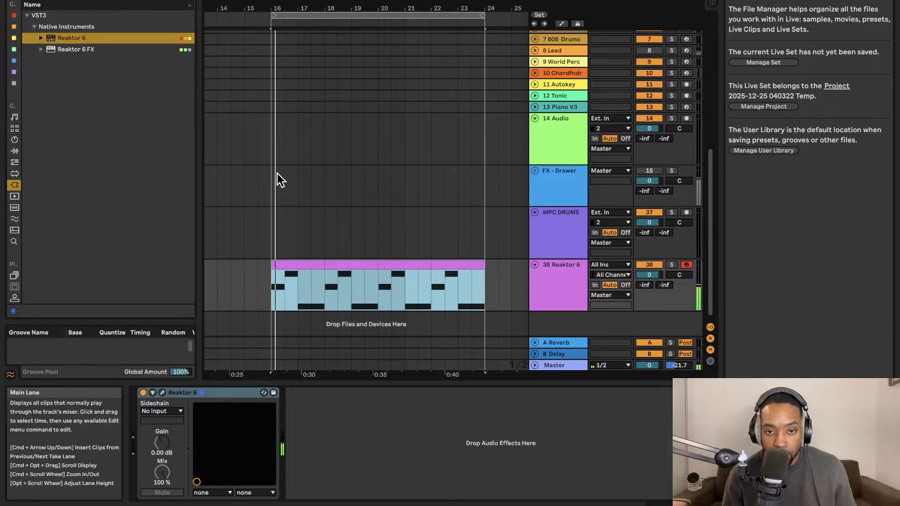
pyautogui.click(167, 0)
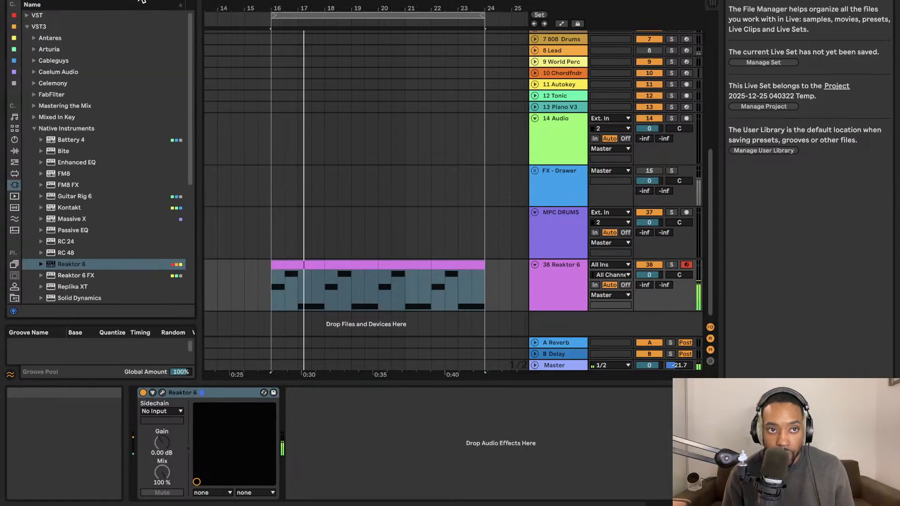
pyautogui.write('pad')
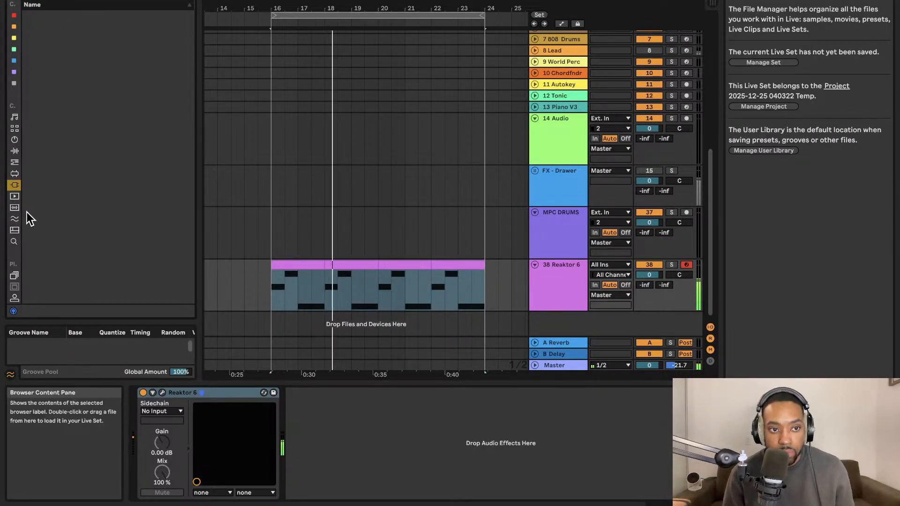
pyautogui.click(15, 164)
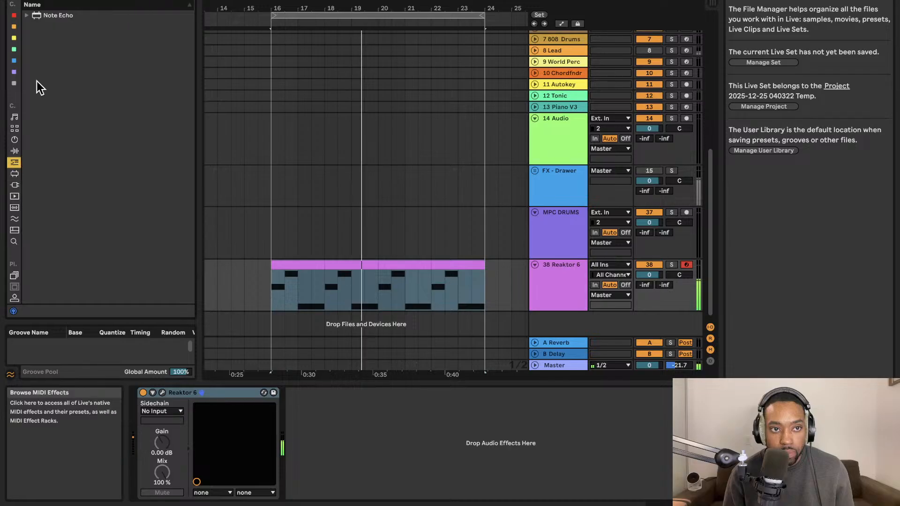
pyautogui.click(15, 186)
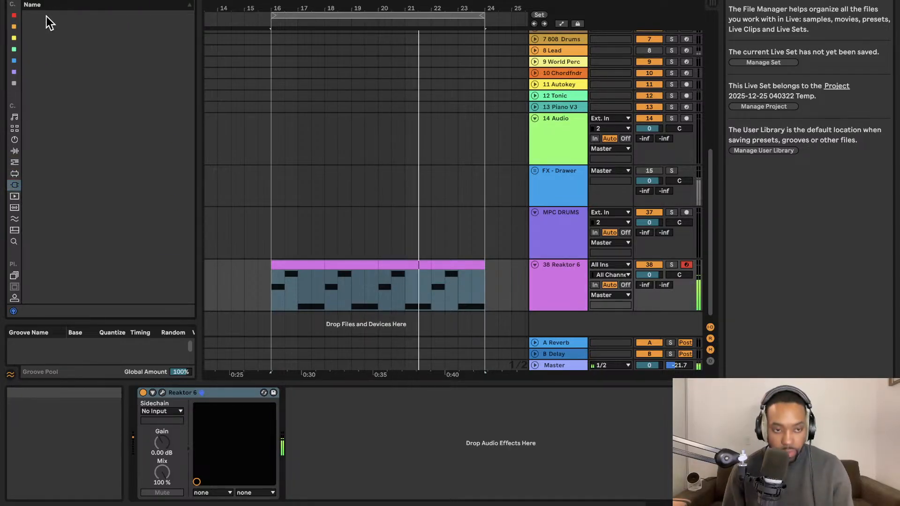
# Load Arturia's Synclavier V onto a new track below the Reaktor 6 track and lower the track's volume to -9.8.
pyautogui.scroll(-5, 91, 224)
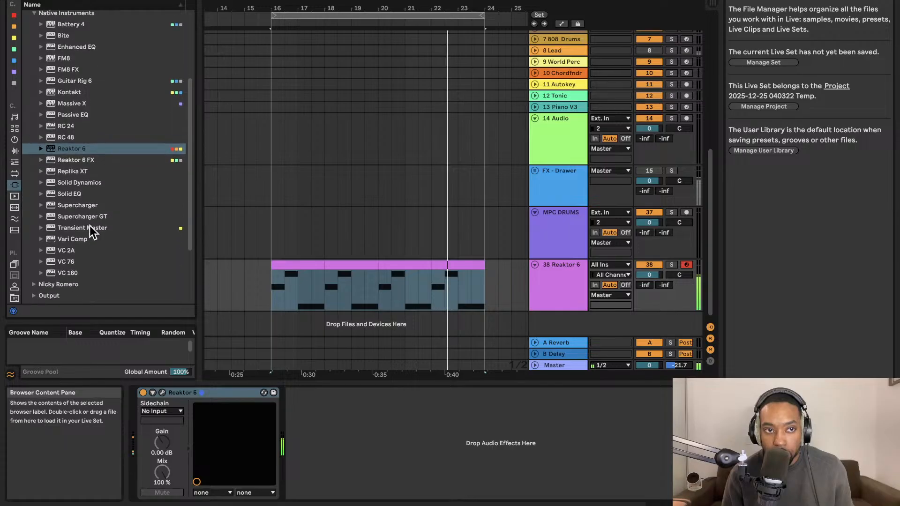
pyautogui.scroll(5, 89, 226)
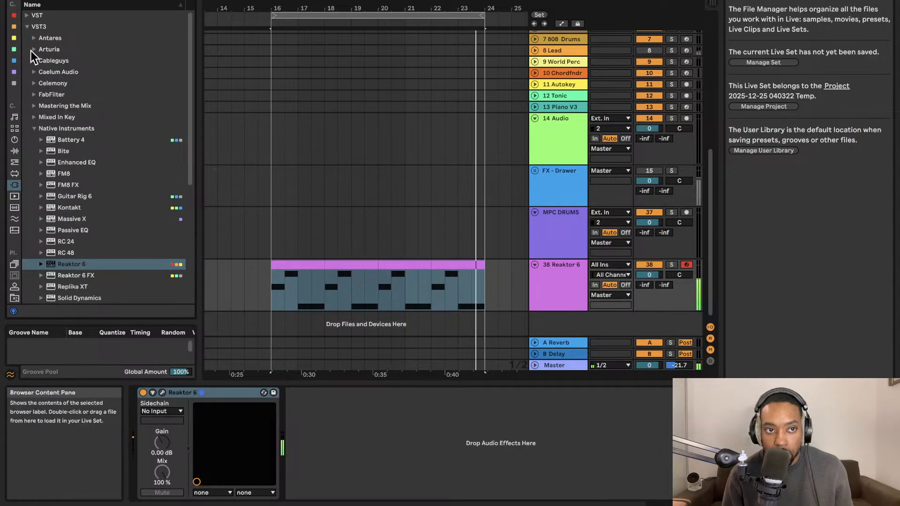
pyautogui.click(32, 50)
pyautogui.scroll(-6, 85, 237)
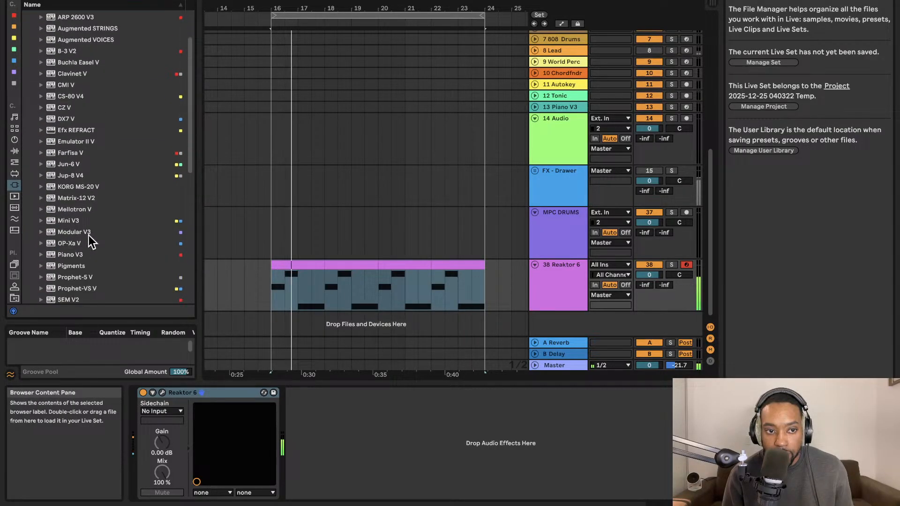
pyautogui.scroll(-3, 86, 236)
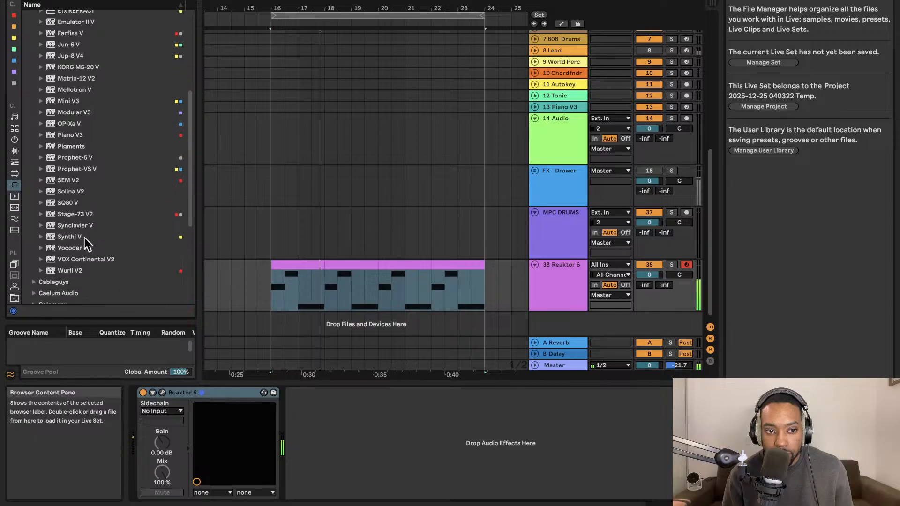
pyautogui.moveTo(84, 225); pyautogui.dragTo(82, 224)
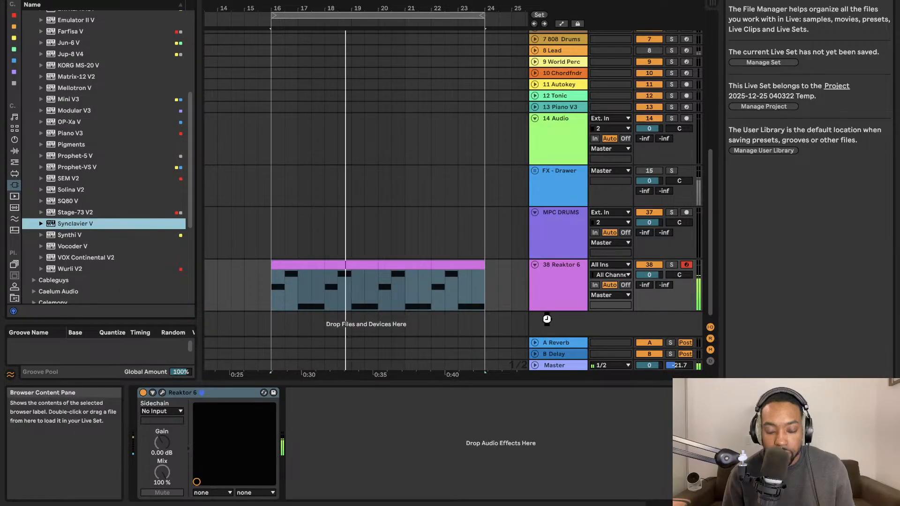
pyautogui.moveTo(606, 324); pyautogui.dragTo(530, 316)
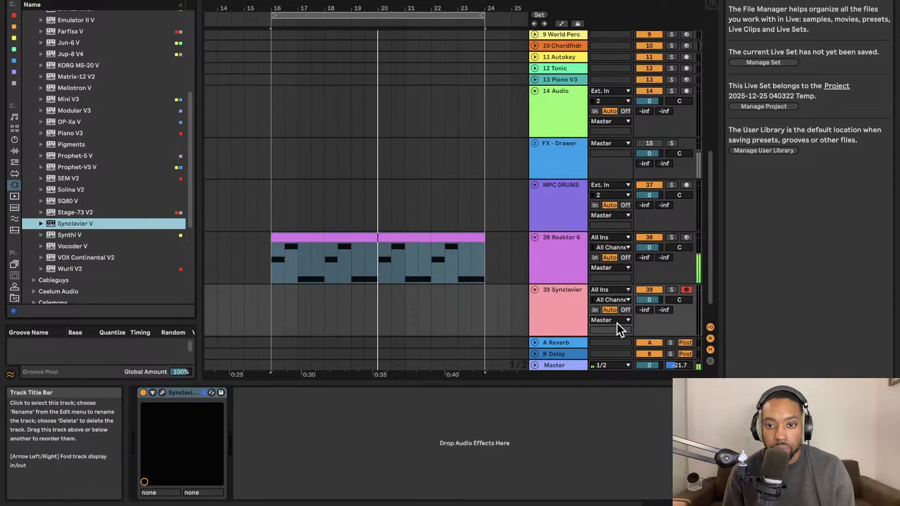
pyautogui.moveTo(646, 300); pyautogui.dragTo(646, 319)
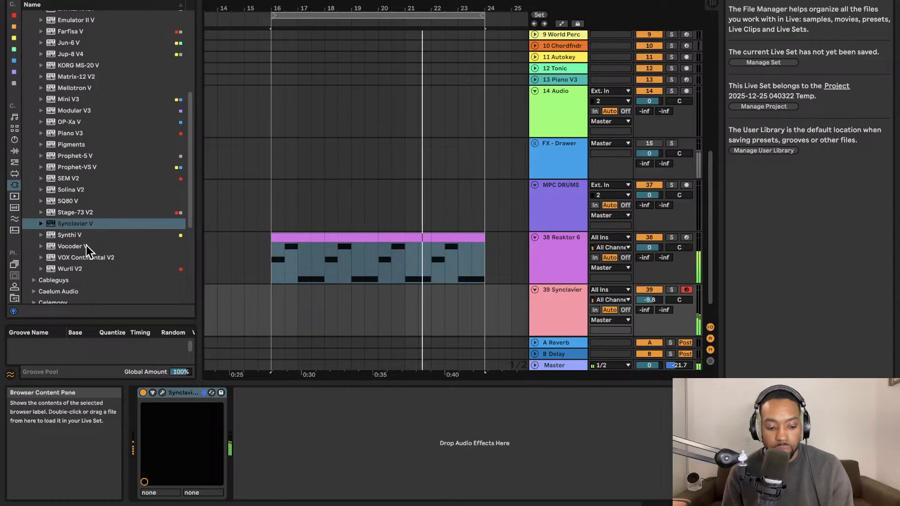
# View and close the Synclavier V interface, and capture the notes just played as a MIDI clip on its track.
pyautogui.click(163, 393)
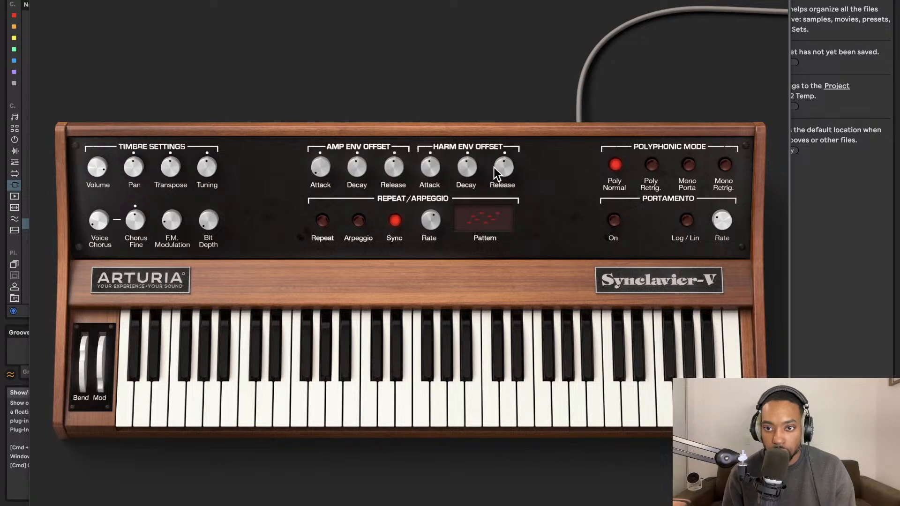
pyautogui.click(35, 1)
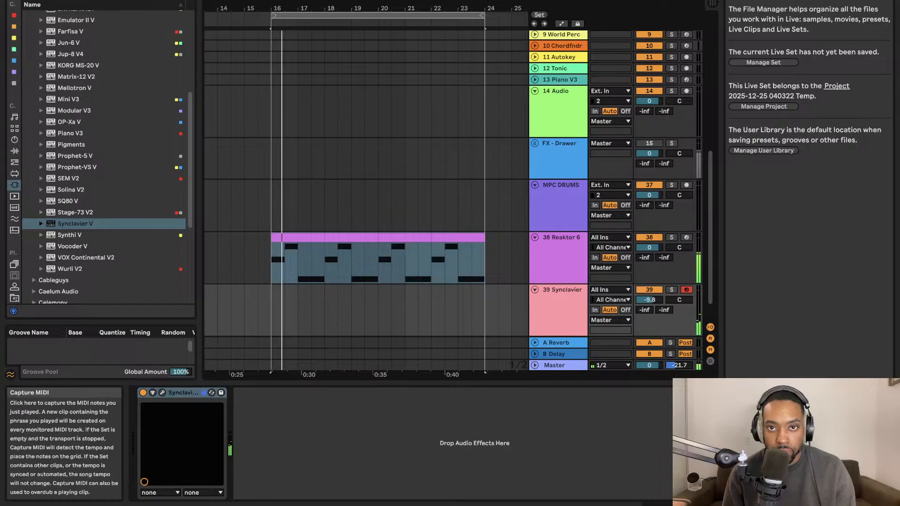
pyautogui.click(501, 1)
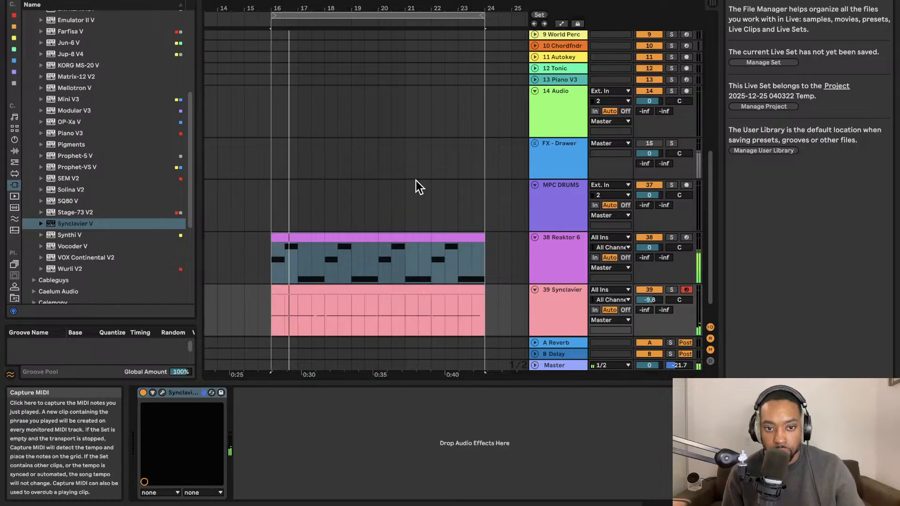
# Examine the pitches and lengths of the captured Synclavier clip's notes in the note editor.
pyautogui.doubleClick(366, 299)
pyautogui.click(499, 341)
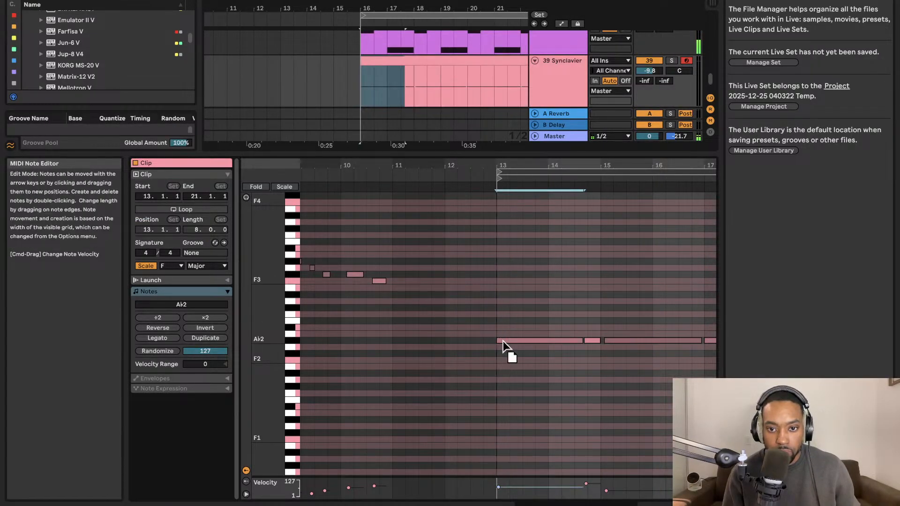
pyautogui.click(556, 304)
pyautogui.hscroll(4, 535, 224)
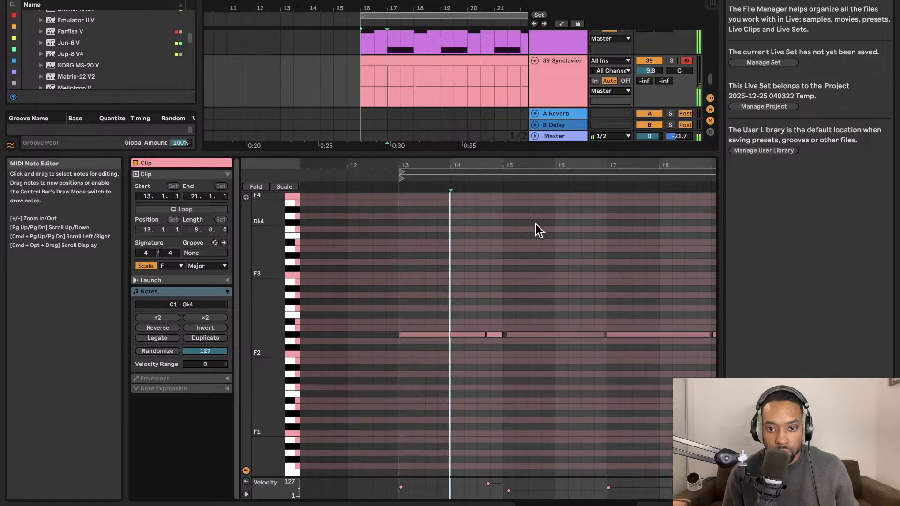
pyautogui.scroll(-2, 502, 256)
pyautogui.scroll(3, 501, 251)
pyautogui.scroll(5, 501, 251)
pyautogui.scroll(-2, 500, 251)
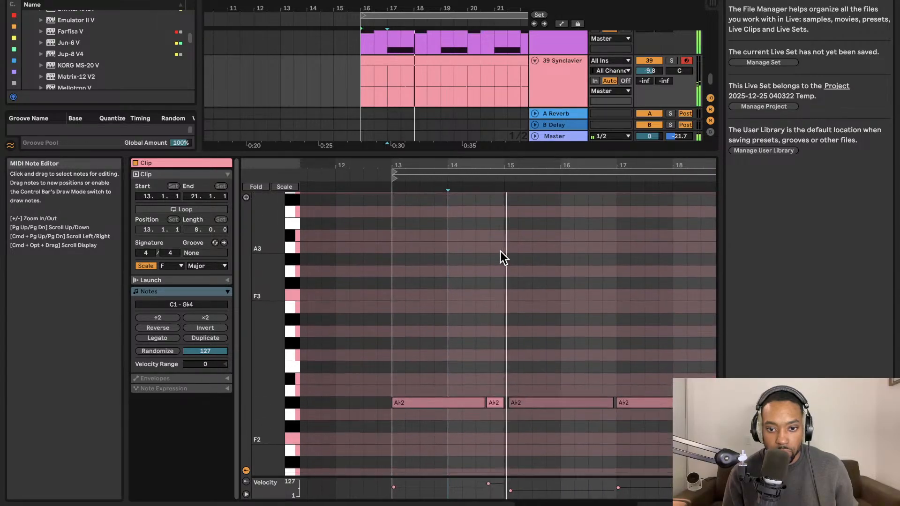
pyautogui.hscroll(4, 498, 251)
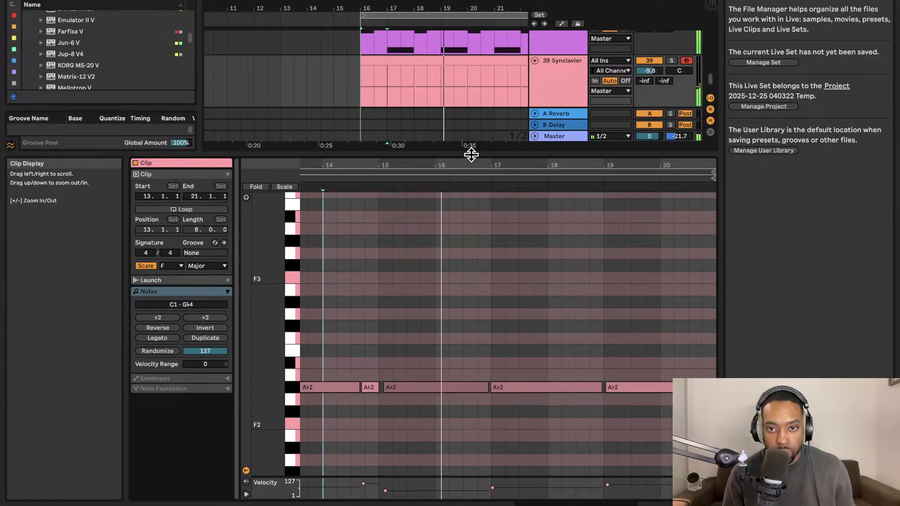
# Shrink the clip view, duplicate the Synclavier track and clear all clips from the duplicate.
pyautogui.moveTo(470, 154); pyautogui.dragTo(470, 360)
pyautogui.click(555, 262)
pyautogui.press('super+d')
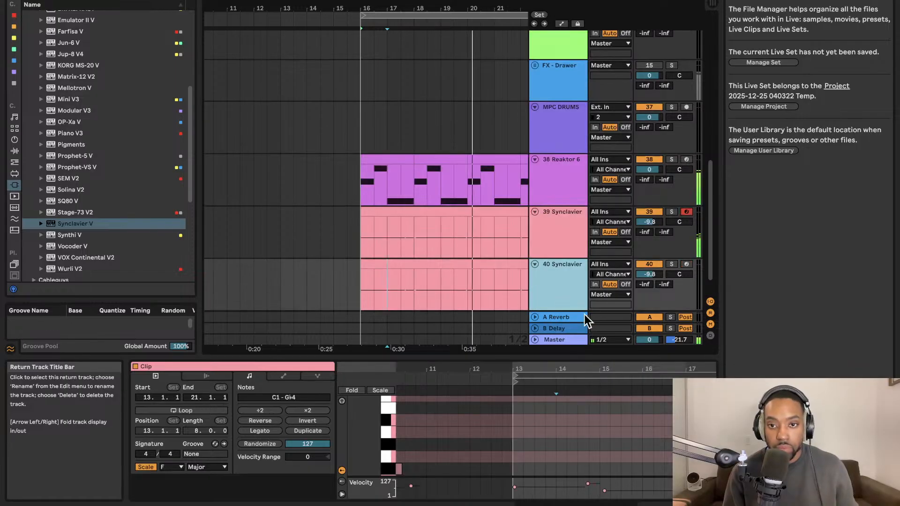
pyautogui.click(458, 276)
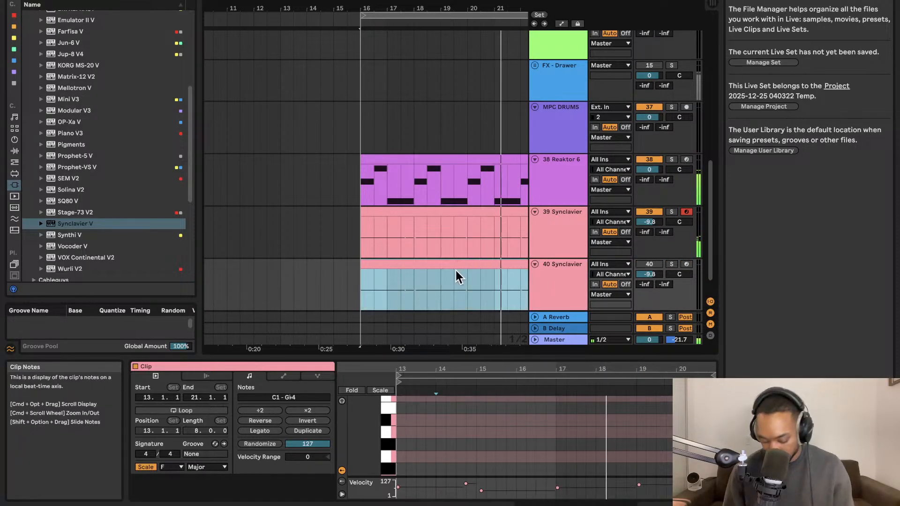
pyautogui.moveTo(361, 282); pyautogui.dragTo(365, 282)
pyautogui.press('super+shift+m')
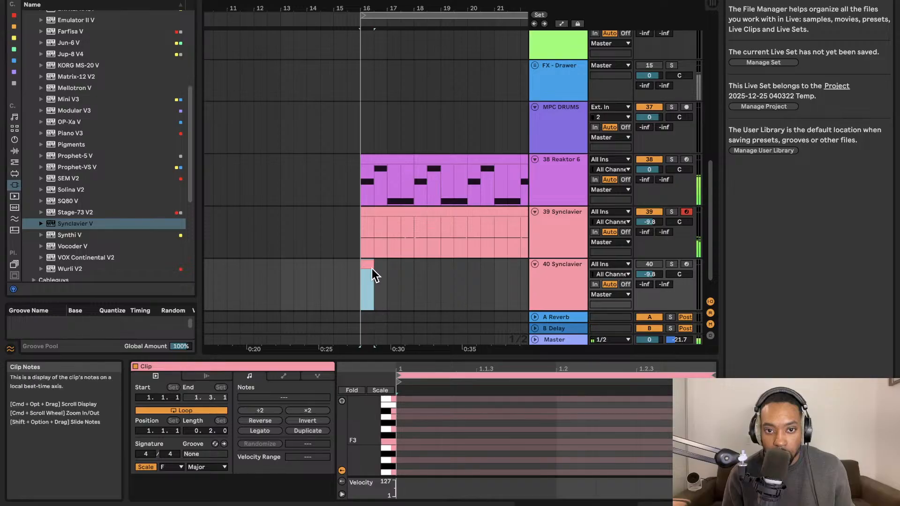
pyautogui.press('Delete')
pyautogui.scroll(5, 105, 78)
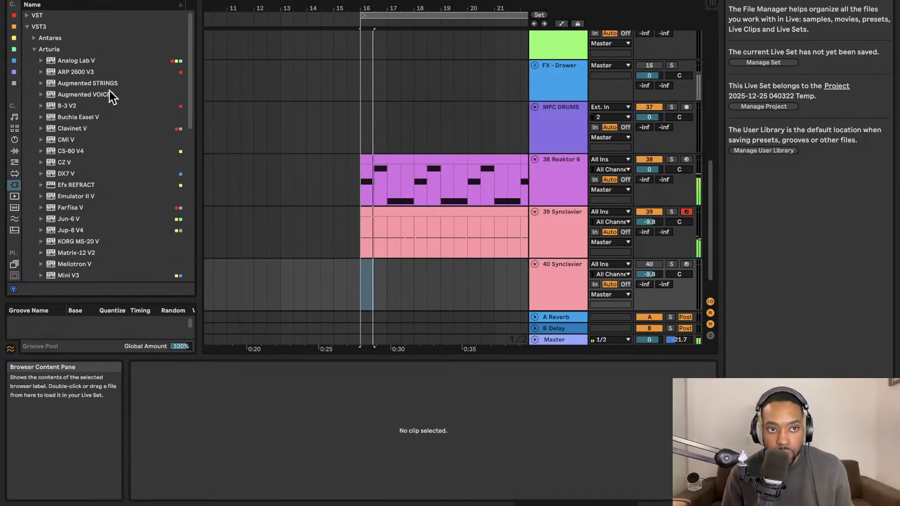
pyautogui.click(27, 27)
pyautogui.click(13, 38)
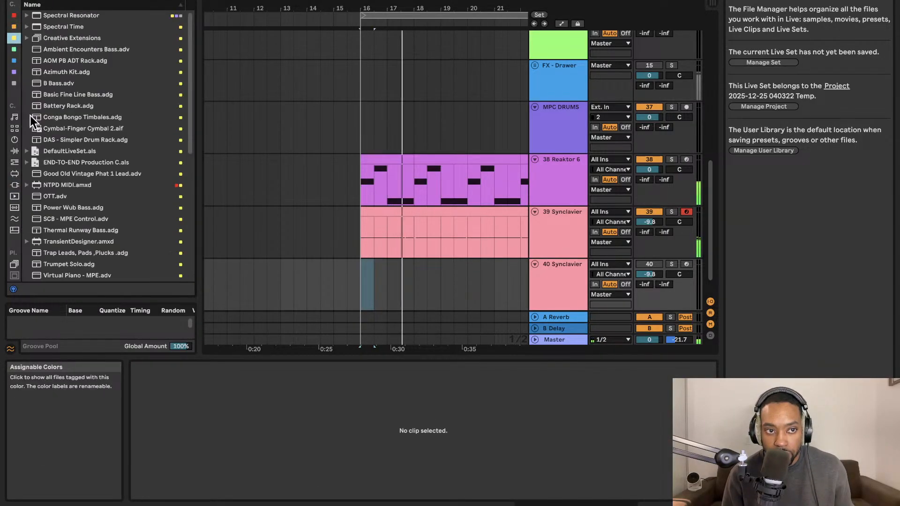
pyautogui.click(15, 150)
pyautogui.click(15, 140)
pyautogui.click(16, 150)
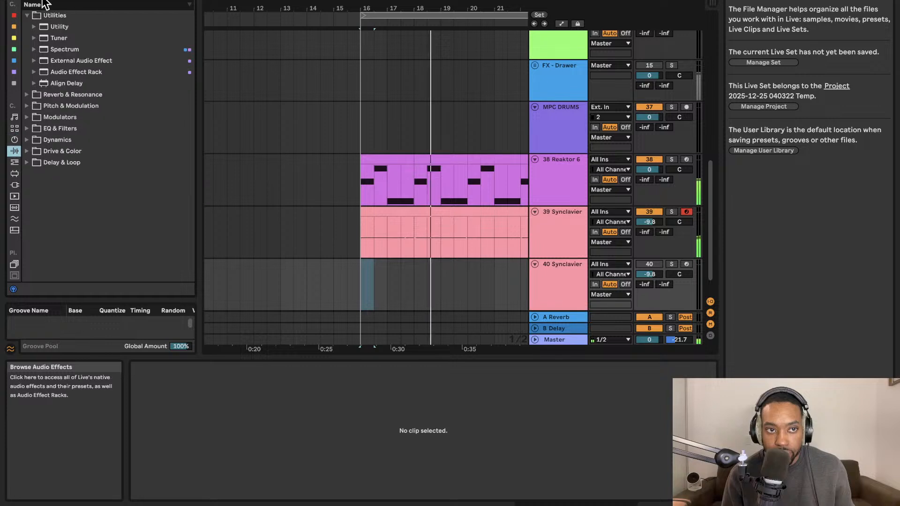
# Find Mixed In Key's Captain Chords Epic among the plug-ins and load it on the duplicated track in place of Synclavier V.
pyautogui.click(46, 1)
pyautogui.write('eq8')
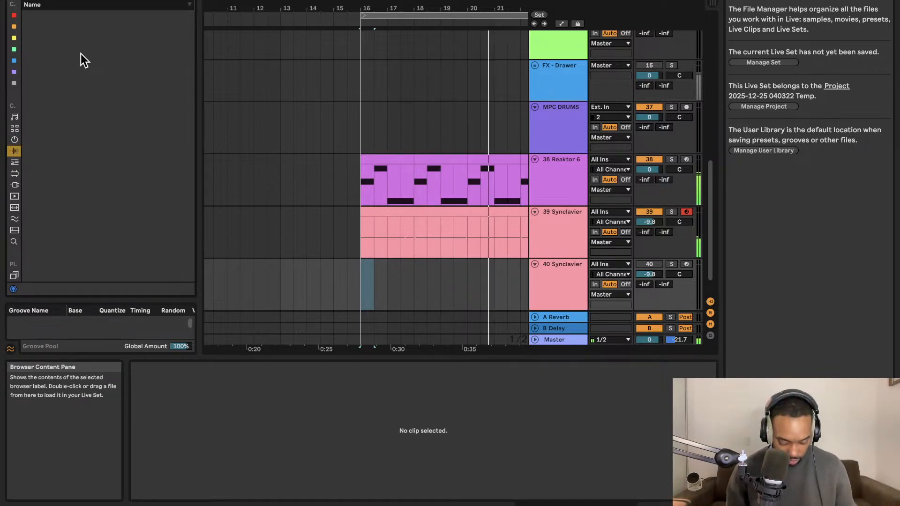
pyautogui.click(15, 185)
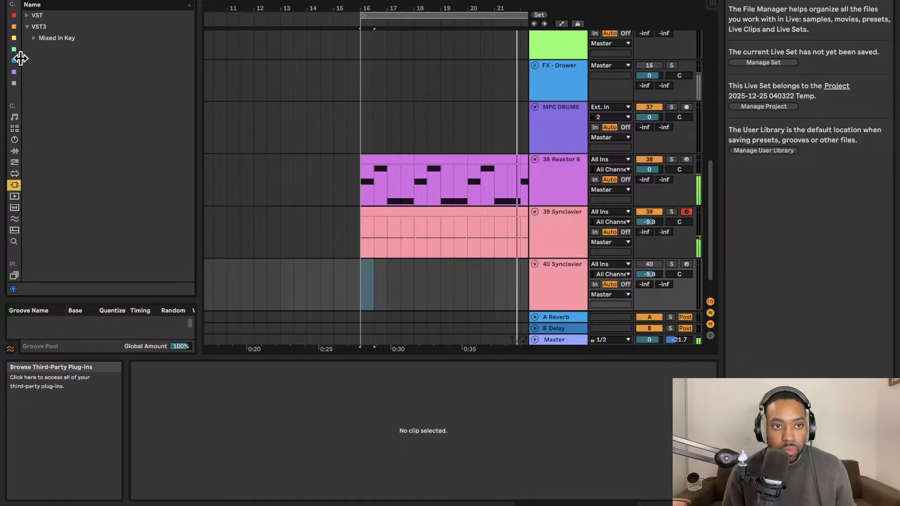
pyautogui.click(35, 39)
pyautogui.click(94, 61)
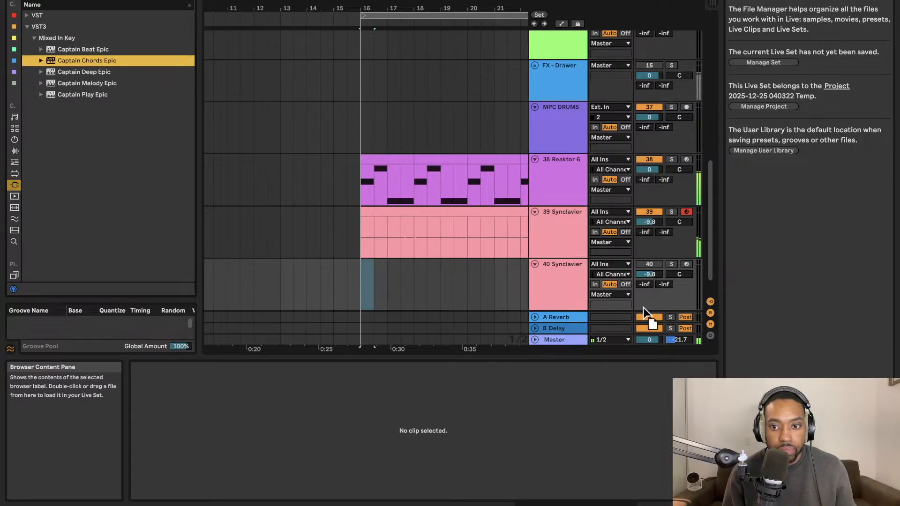
pyautogui.moveTo(564, 291); pyautogui.dragTo(567, 294)
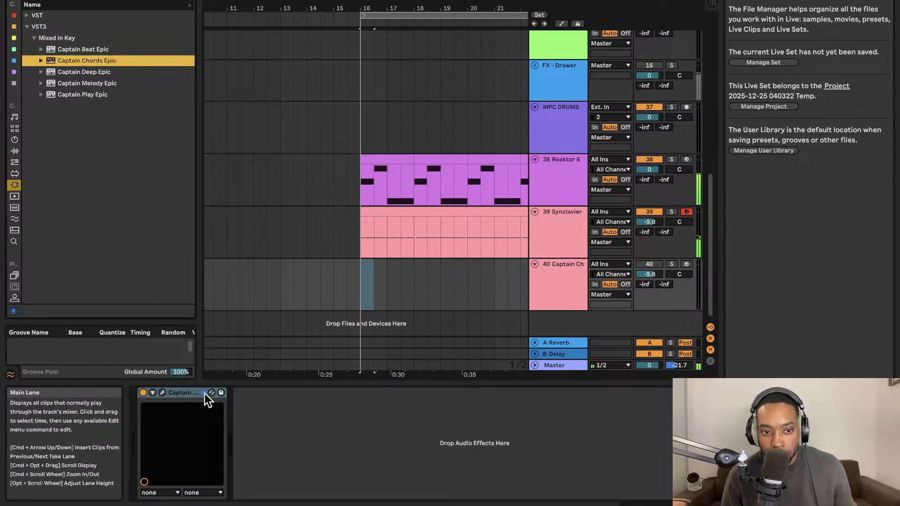
# Show the Captain Chords Epic interface and set its key to F, with the Minor scale.
pyautogui.click(162, 393)
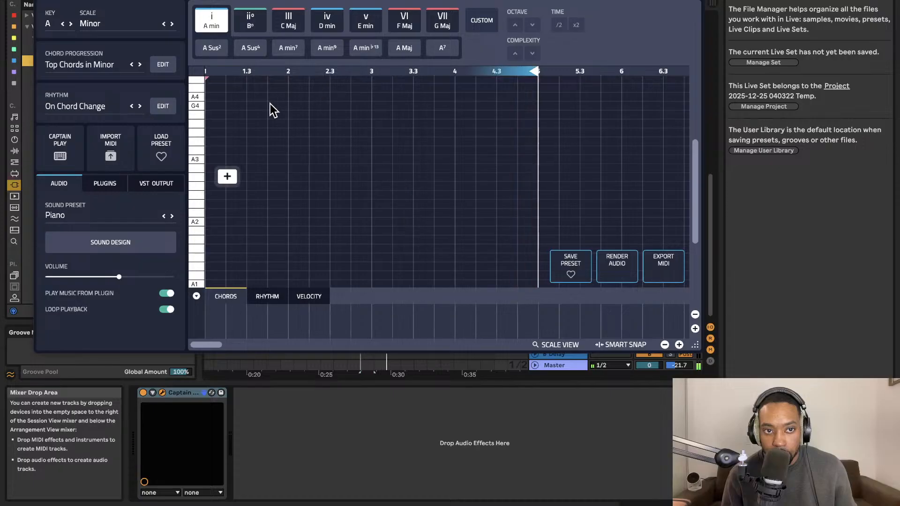
pyautogui.moveTo(586, 5); pyautogui.dragTo(648, 11)
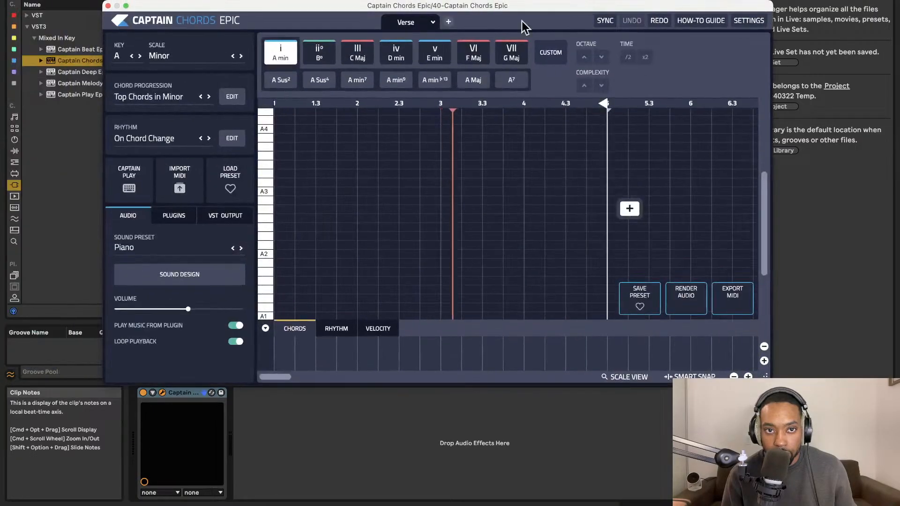
pyautogui.click(131, 57)
pyautogui.click(124, 57)
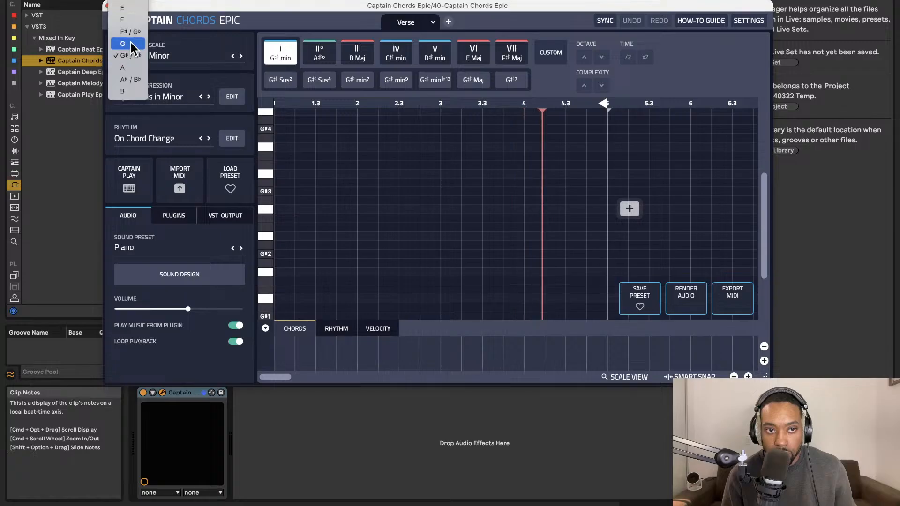
pyautogui.click(133, 18)
pyautogui.click(157, 55)
pyautogui.click(158, 56)
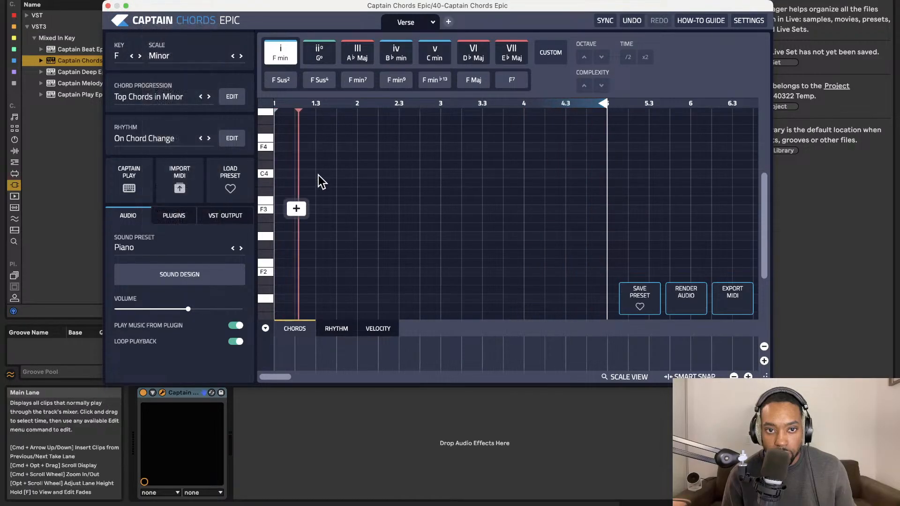
# Add an F minor (i) chord in the first bar of the progression and lower the Captain Chords track's volume to -23.0.
pyautogui.click(305, 207)
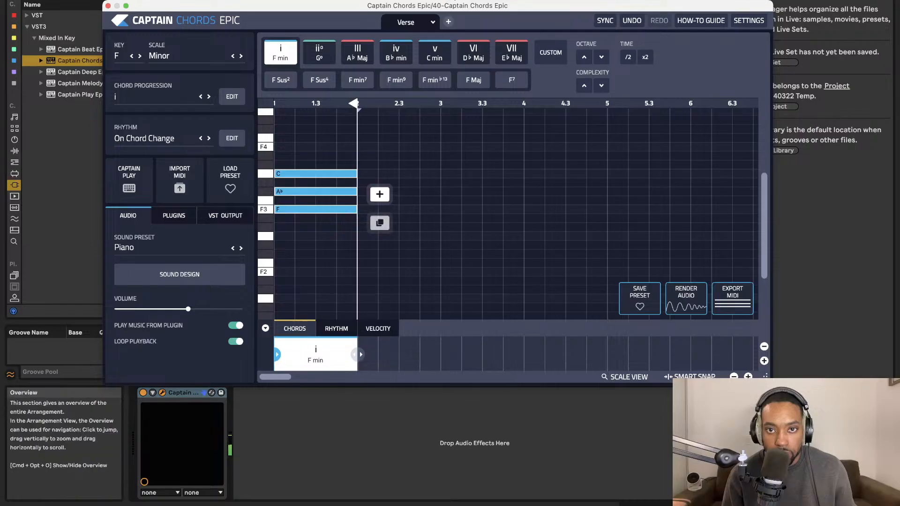
pyautogui.moveTo(388, 6); pyautogui.dragTo(214, 2)
pyautogui.click(645, 265)
pyautogui.click(646, 265)
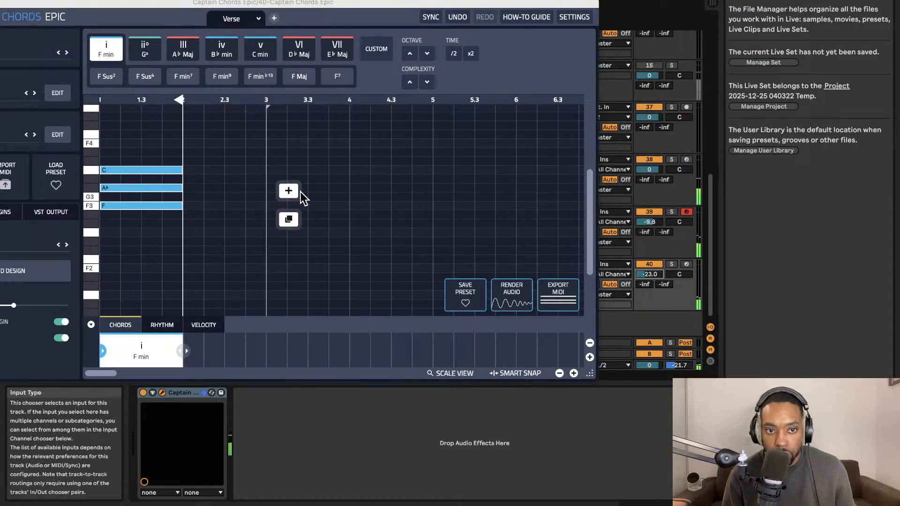
# Change the first bar's chord to F Sus4, after trying F min7, and move the plug-in window to reveal its settings.
pyautogui.click(178, 79)
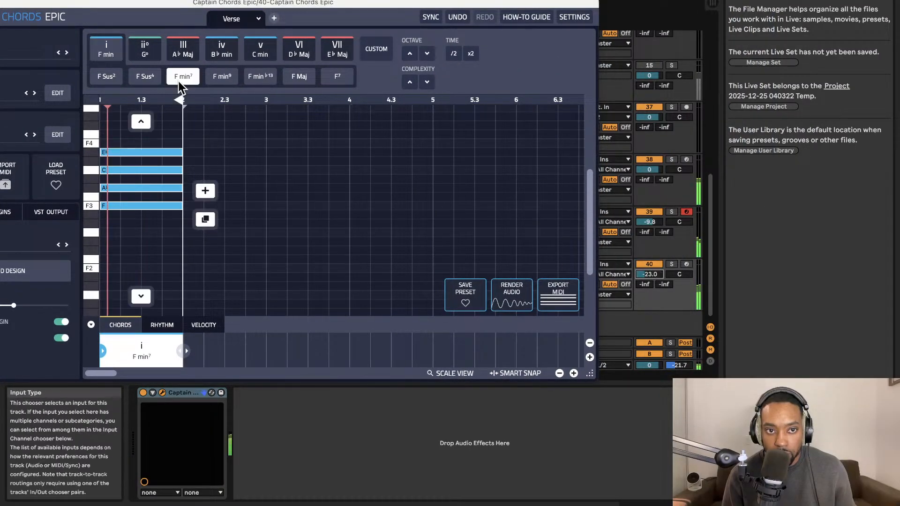
pyautogui.click(144, 77)
pyautogui.moveTo(167, 6); pyautogui.dragTo(278, 0)
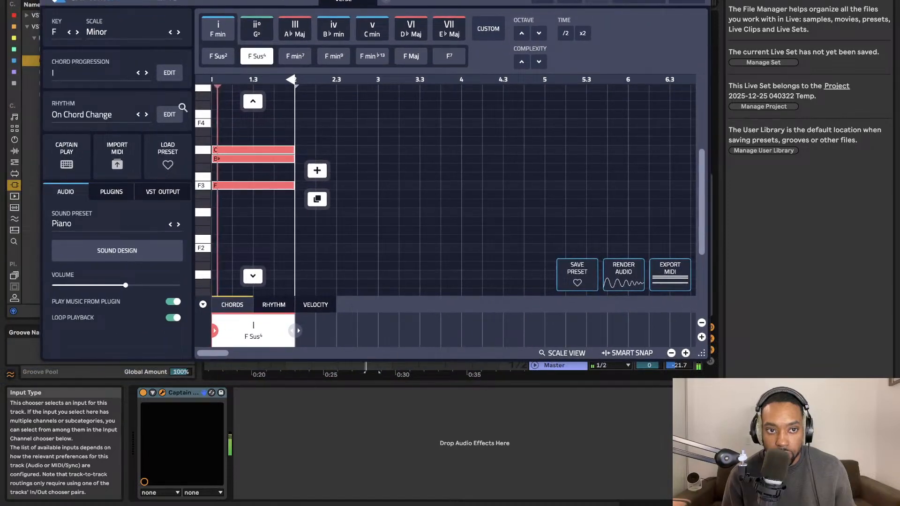
# Try the Half Offbeats and Half Measure rhythms on the chord and undo both rhythm changes.
pyautogui.click(107, 119)
pyautogui.click(447, 208)
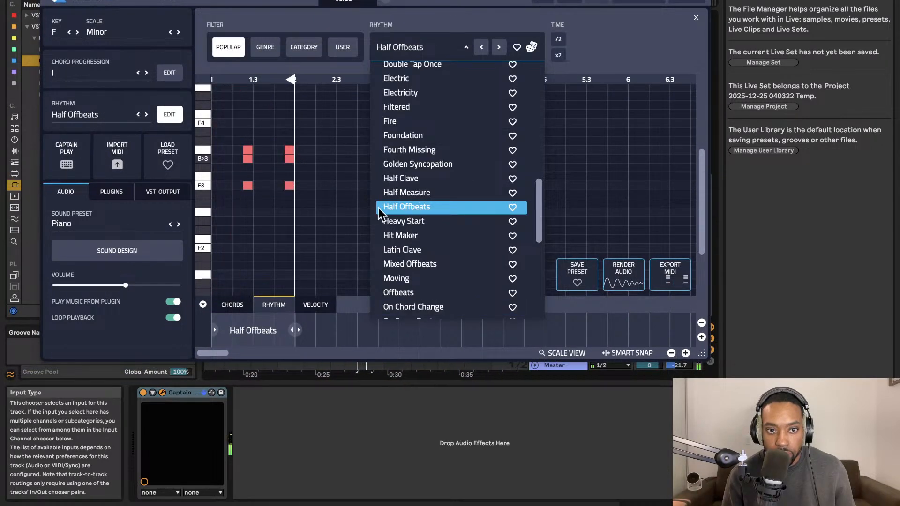
pyautogui.click(137, 115)
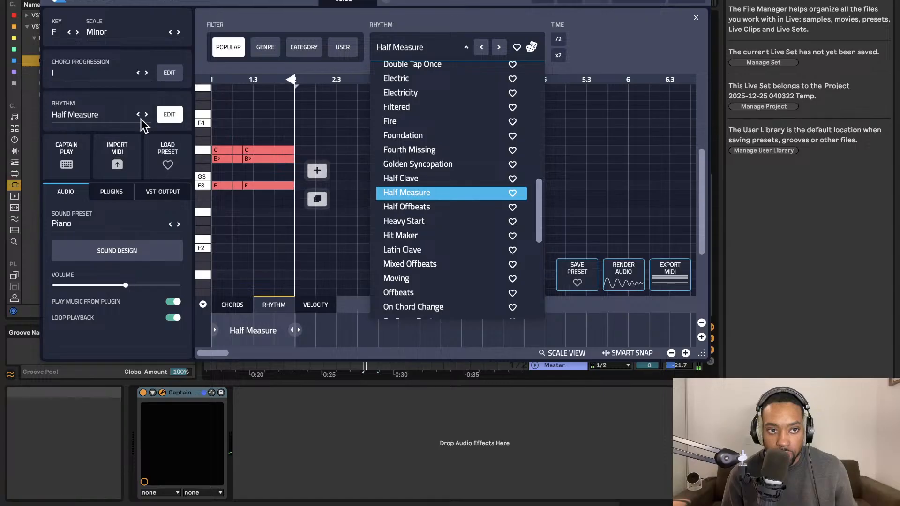
pyautogui.click(318, 133)
pyautogui.press('super+z')
pyautogui.press('super+z')
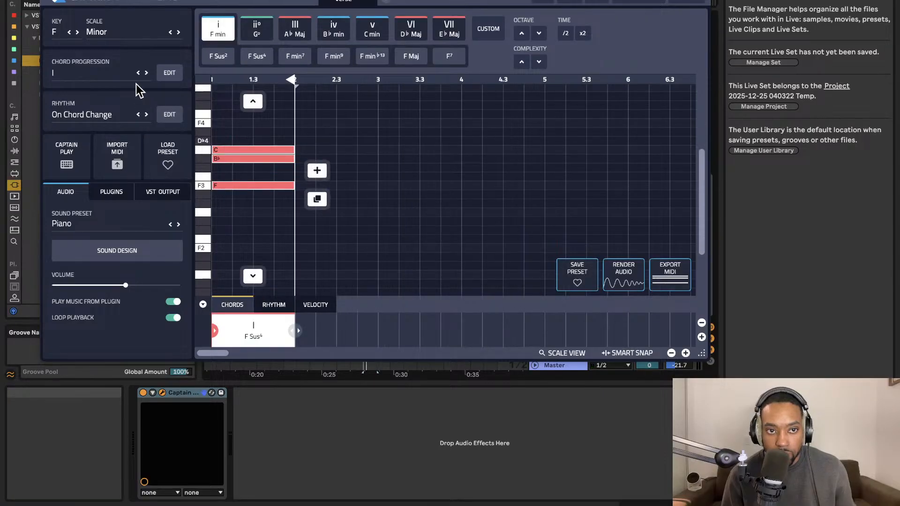
pyautogui.click(127, 76)
pyautogui.click(158, 74)
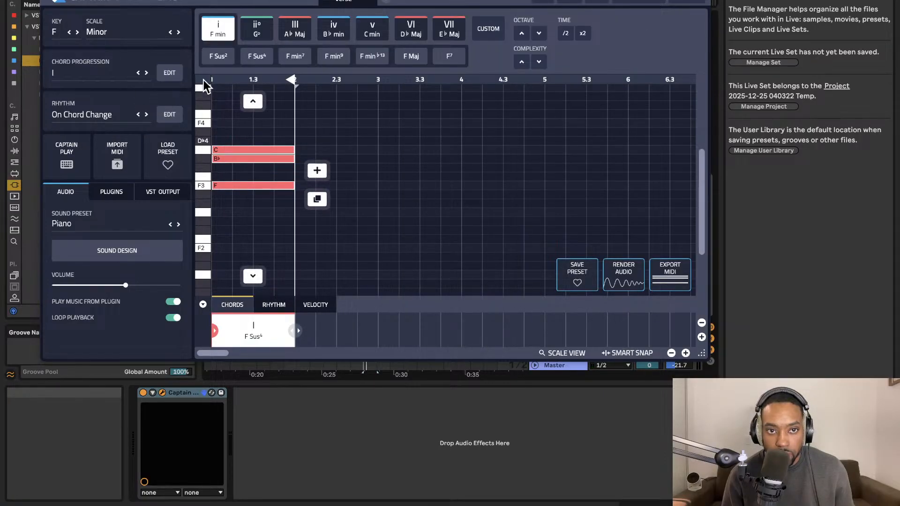
# Audition Analog Bell from the Plucks sounds, then apply Arp Effect as the sound preset.
pyautogui.click(120, 223)
pyautogui.click(296, 174)
pyautogui.click(535, 176)
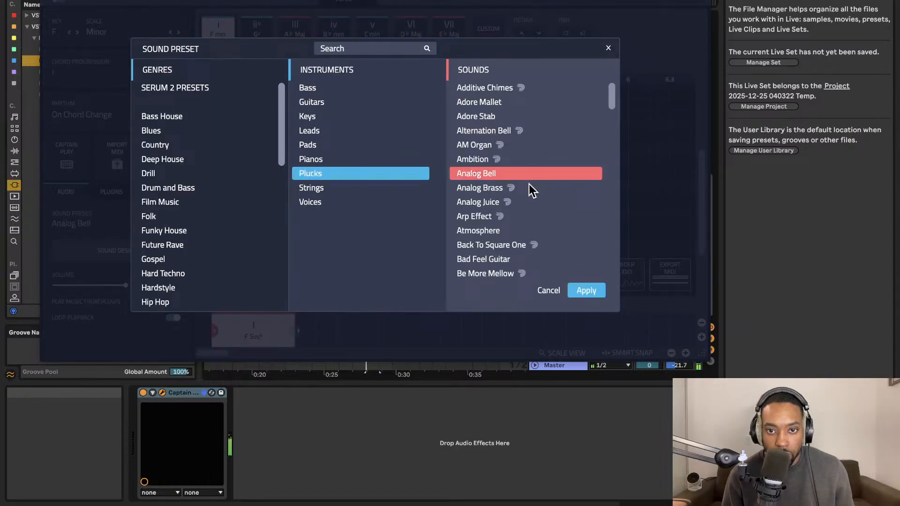
pyautogui.click(495, 217)
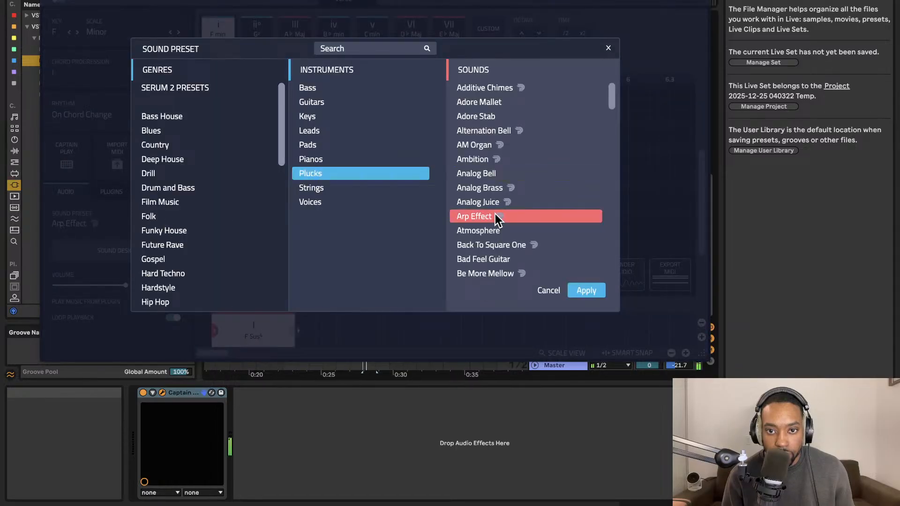
pyautogui.click(583, 291)
# Add a second chord in bar 2 of the progression and set it to F min9.
pyautogui.click(321, 174)
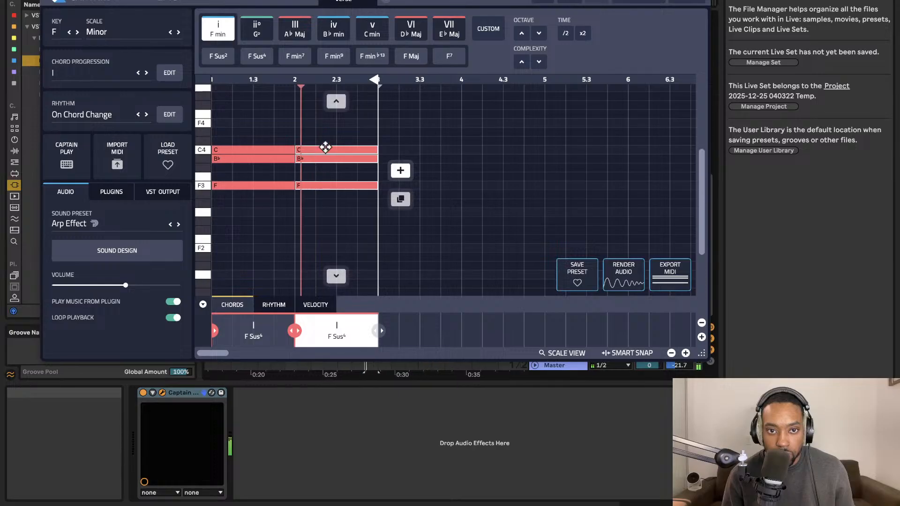
pyautogui.click(334, 56)
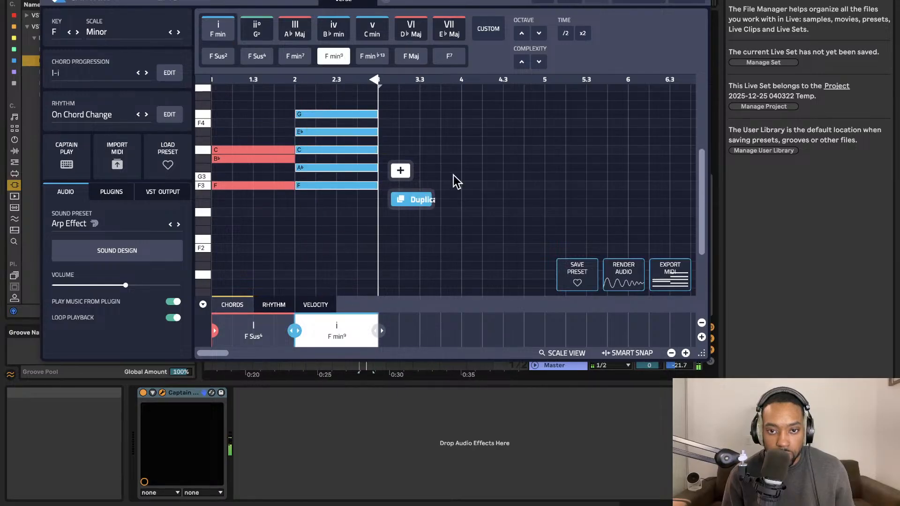
# Duplicate the F min9 chord into bar 3 and try F Maj, B♭ min, A♭ Maj, B♭ Sus2 and D♭ Maj in its place.
pyautogui.click(400, 195)
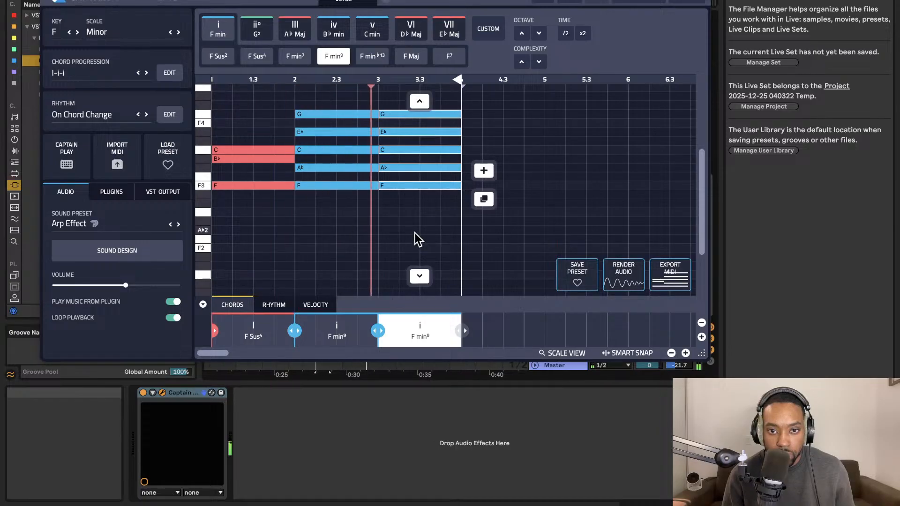
pyautogui.click(424, 277)
pyautogui.click(403, 56)
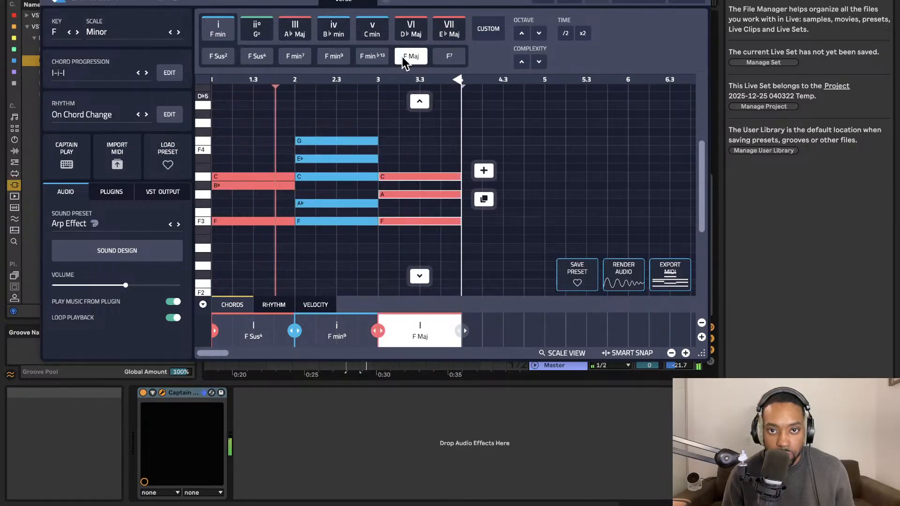
pyautogui.click(347, 31)
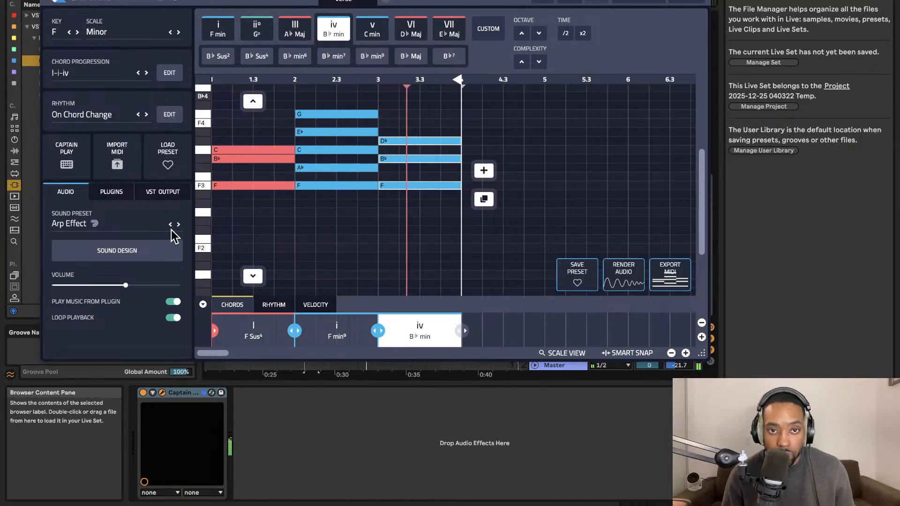
pyautogui.click(294, 28)
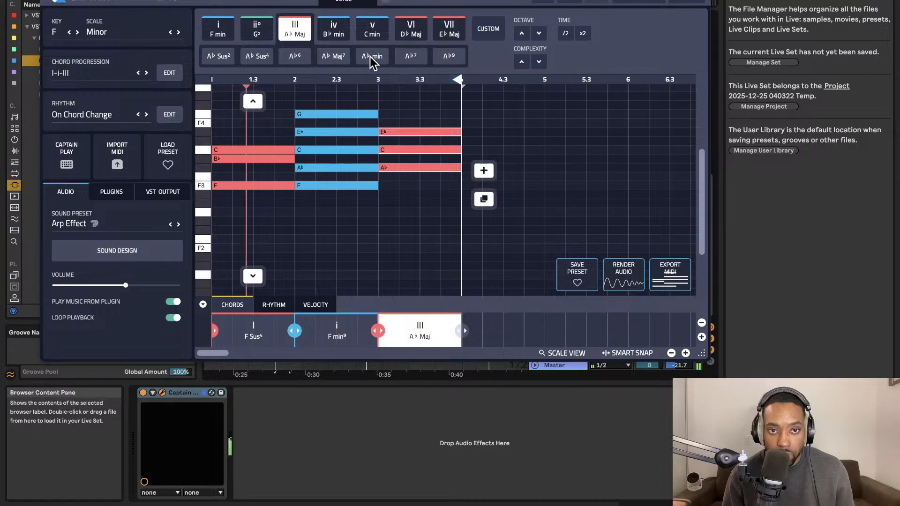
pyautogui.click(214, 57)
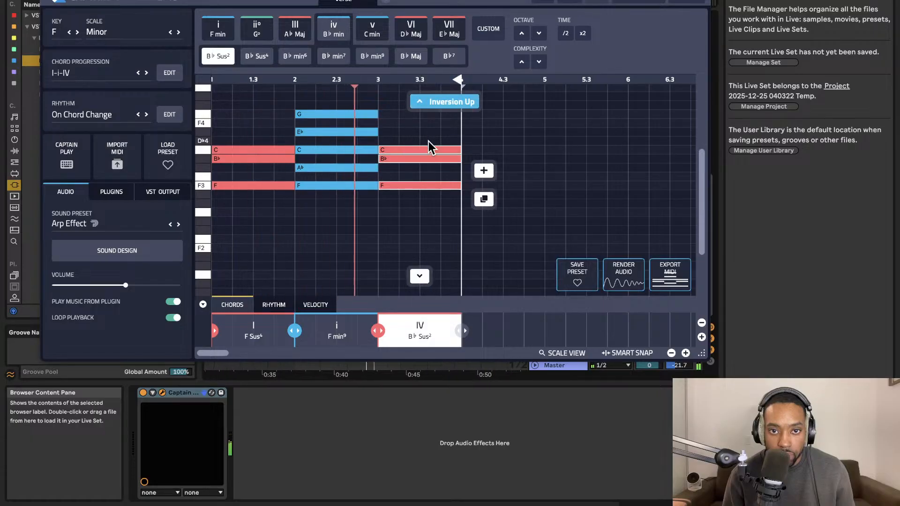
pyautogui.click(415, 32)
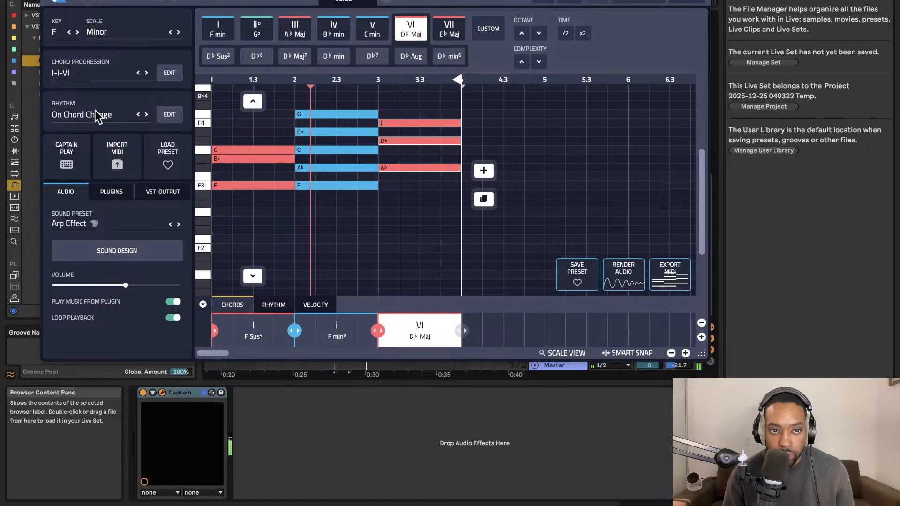
pyautogui.click(169, 114)
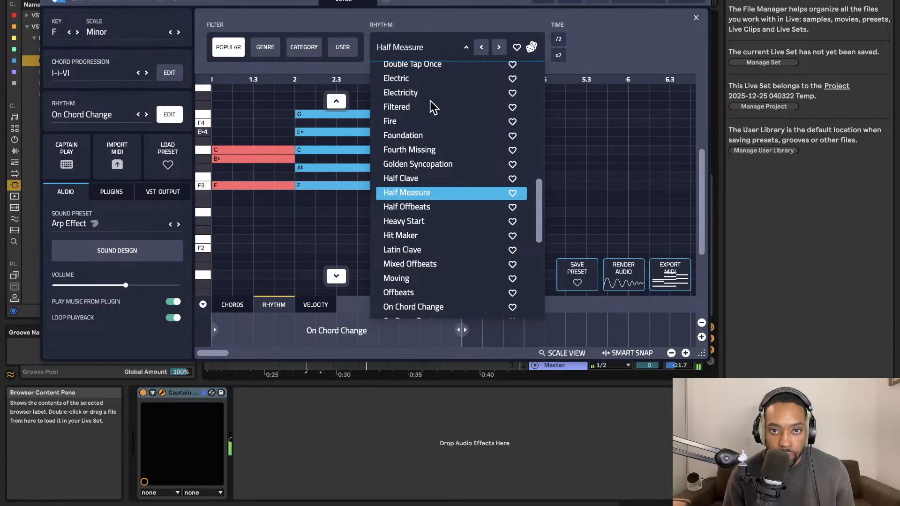
pyautogui.click(329, 187)
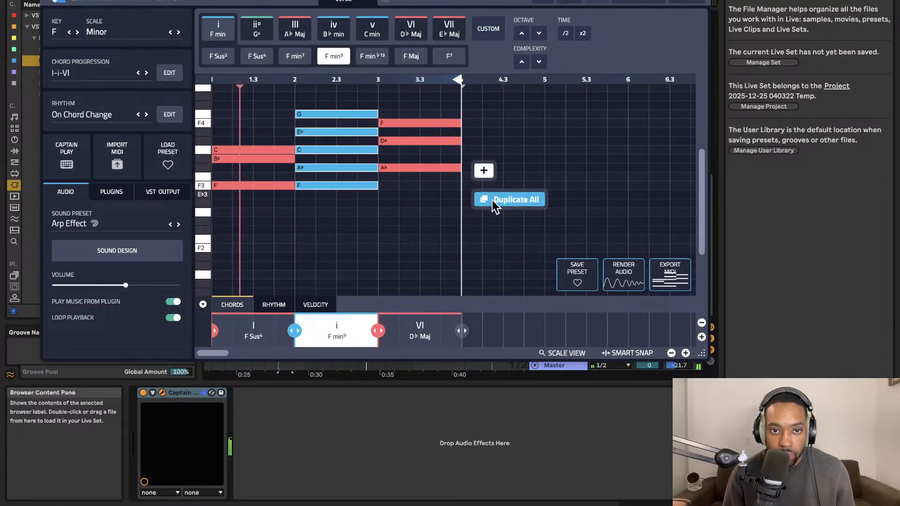
pyautogui.press('space')
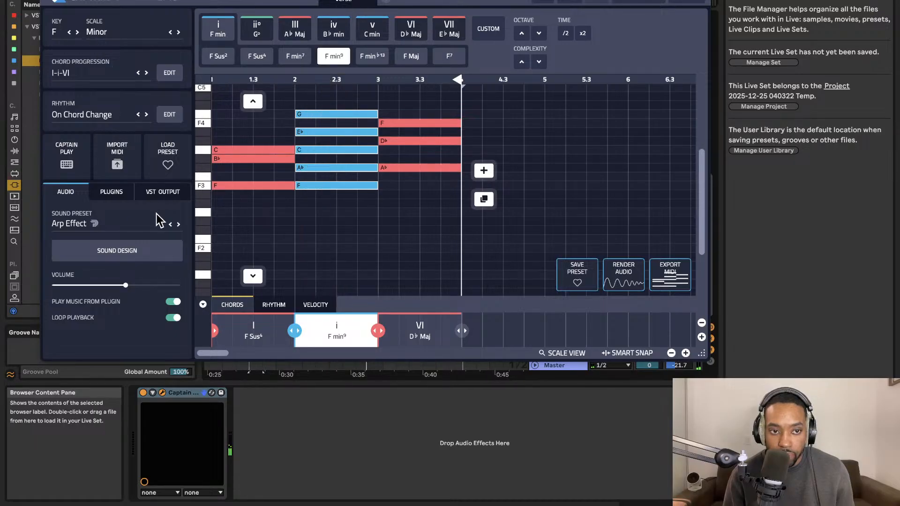
# Change the sound preset to Berlin EPiano from the Plucks sounds.
pyautogui.click(128, 222)
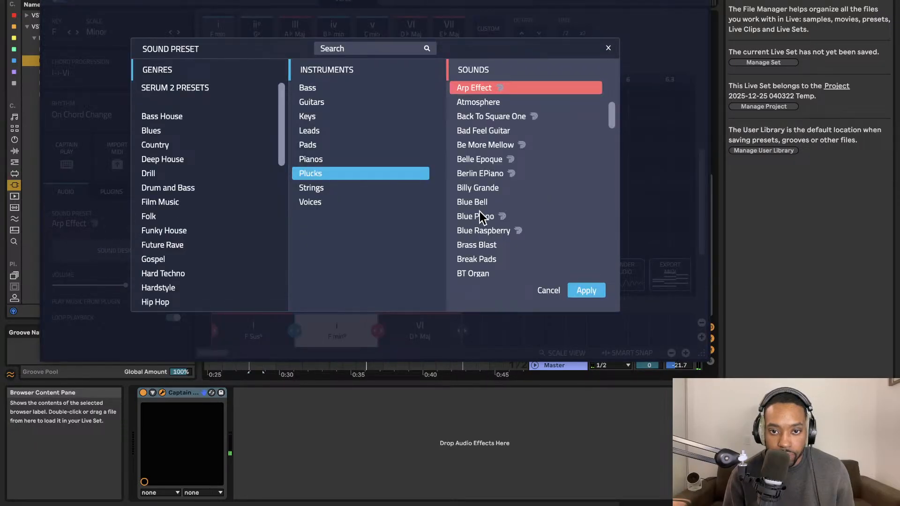
pyautogui.click(488, 173)
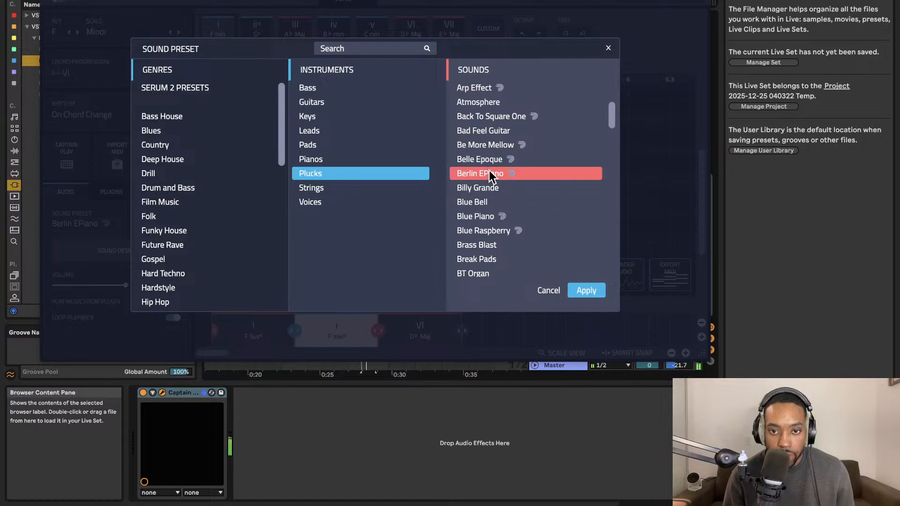
pyautogui.click(586, 292)
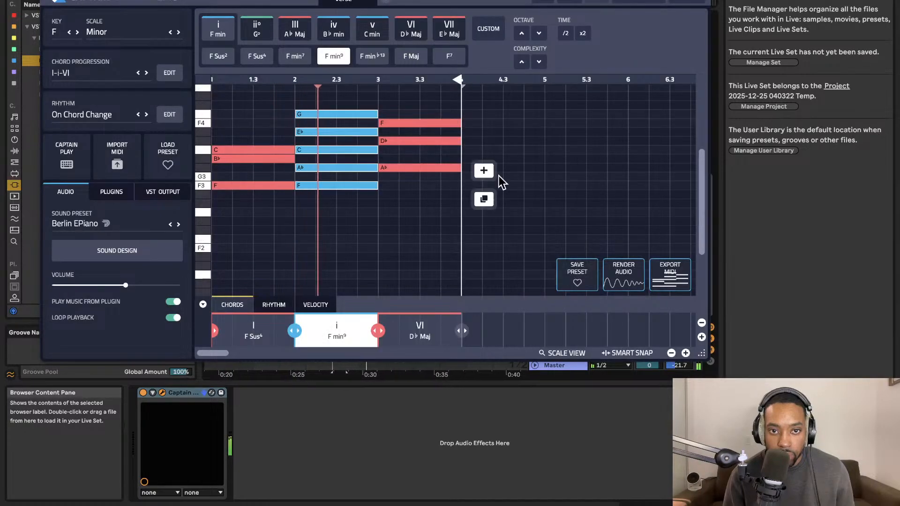
# Delete the D♭ Maj chord from bar 3 of the progression.
pyautogui.click(448, 132)
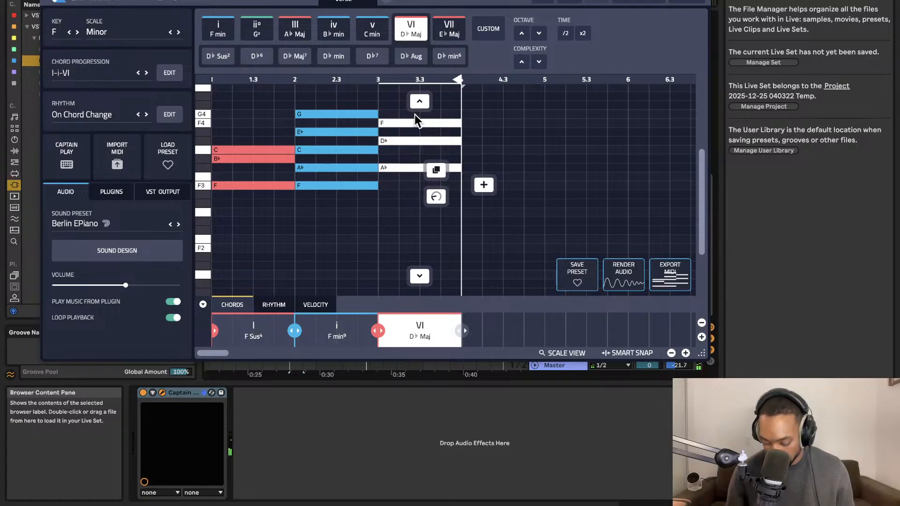
pyautogui.press('Delete')
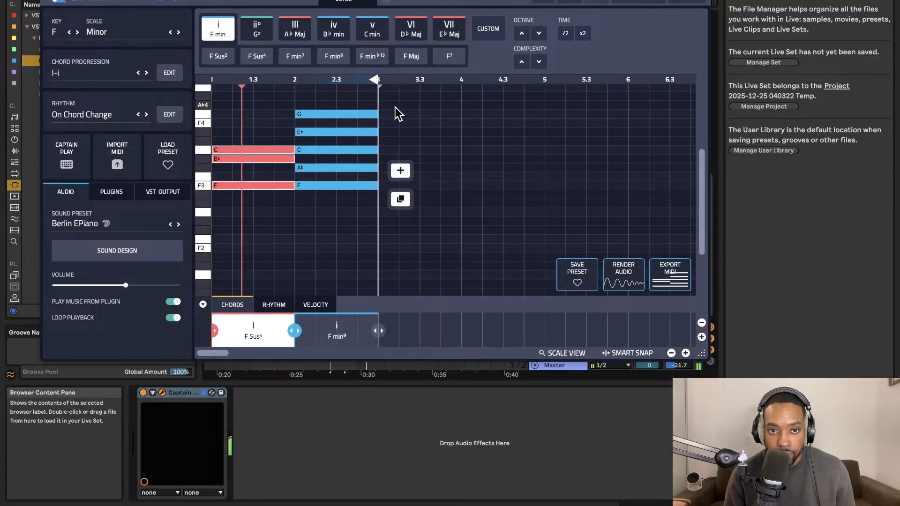
# Export the two-chord progression as a MIDI clip onto the Captain Chords track at bar 16 and set the track's volume to -11.6.
pyautogui.moveTo(444, 0); pyautogui.dragTo(817, 103)
pyautogui.moveTo(759, 104); pyautogui.dragTo(1, 86)
pyautogui.moveTo(230, 379)
pyautogui.mouseDown()
pyautogui.moveTo(302, 301)
pyautogui.moveTo(233, 293)
pyautogui.mouseUp()
pyautogui.click(544, 265)
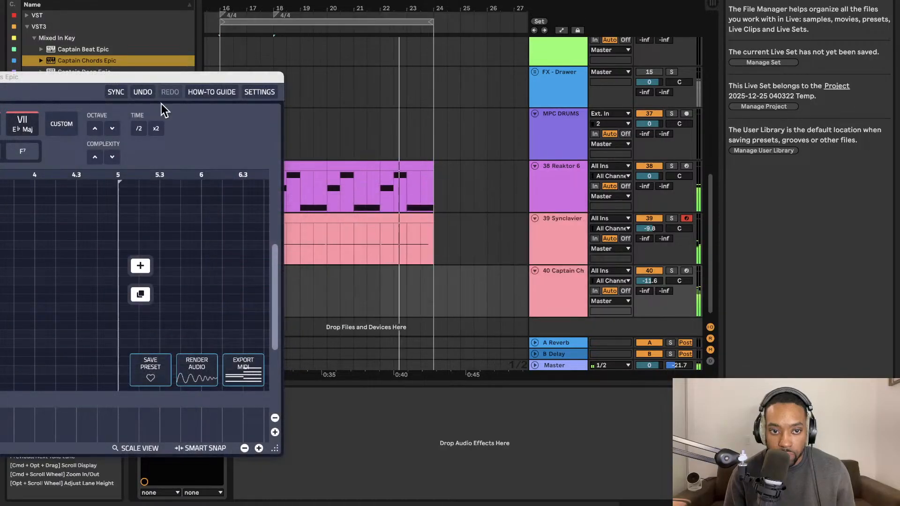
# Turn off Play Music From Plugin in Captain Chords Epic and close its window.
pyautogui.moveTo(169, 79); pyautogui.dragTo(670, 66)
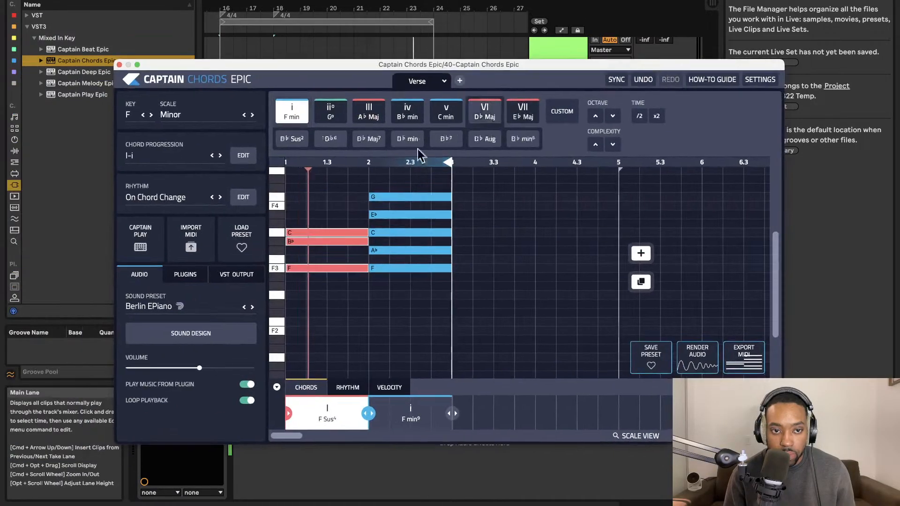
pyautogui.click(247, 385)
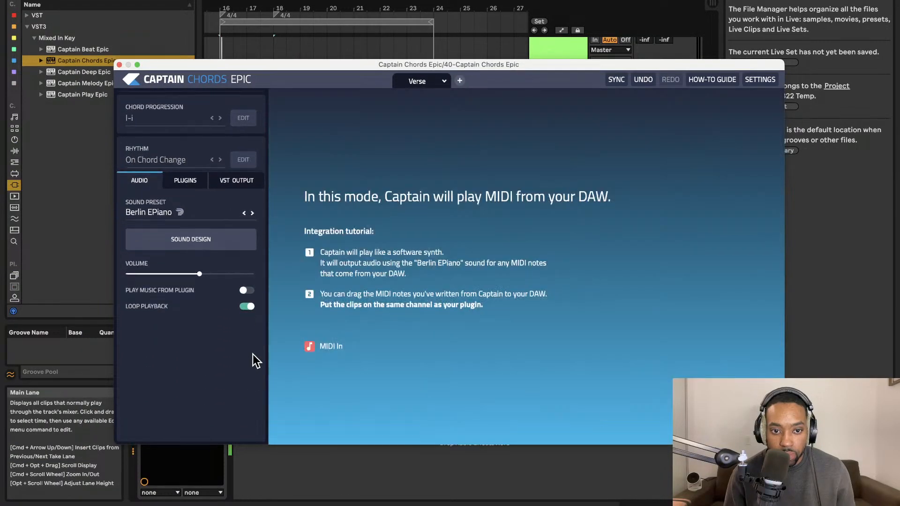
pyautogui.click(119, 65)
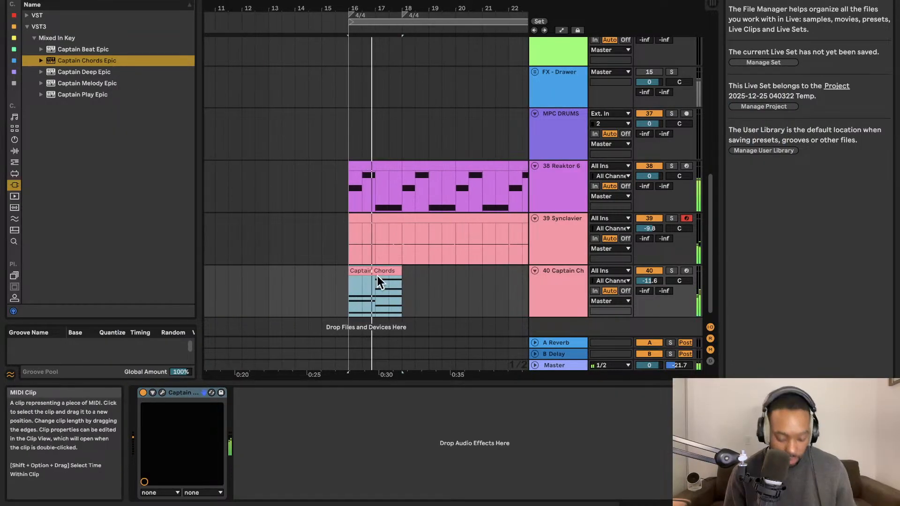
# Duplicate the Captain Chords clip three times so the chords fill bars 16 to 24.
pyautogui.press('super+d')
pyautogui.press('super+d')
pyautogui.press('super+d')
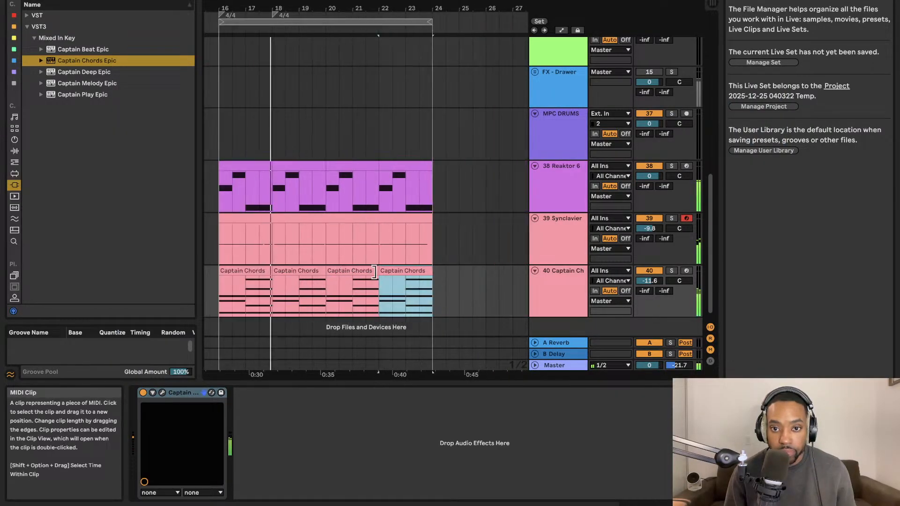
# Rename the Captain Chords track as pads.
pyautogui.hscroll(-5, 374, 272)
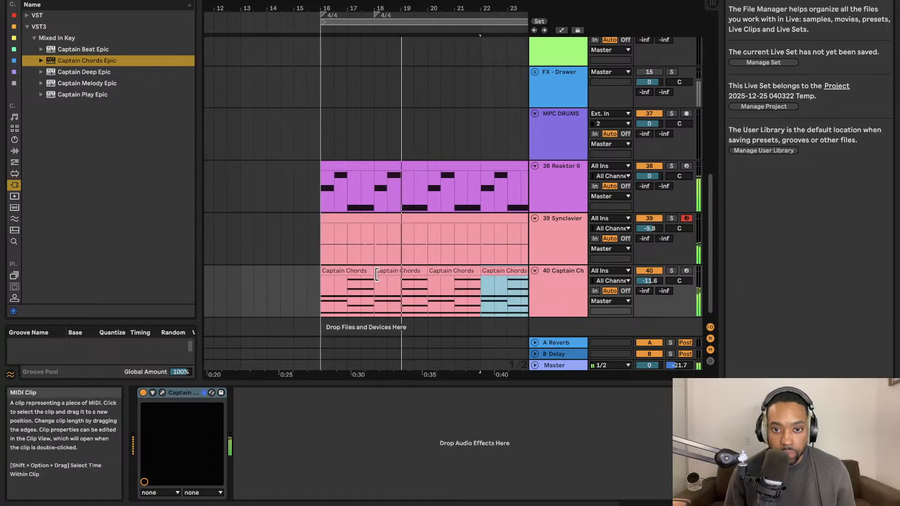
pyautogui.scroll(6, 376, 274)
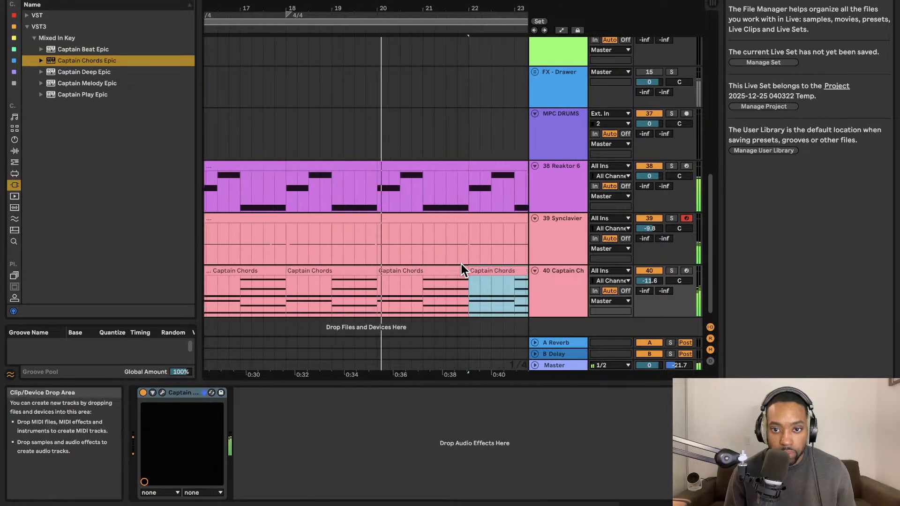
pyautogui.scroll(-2, 461, 269)
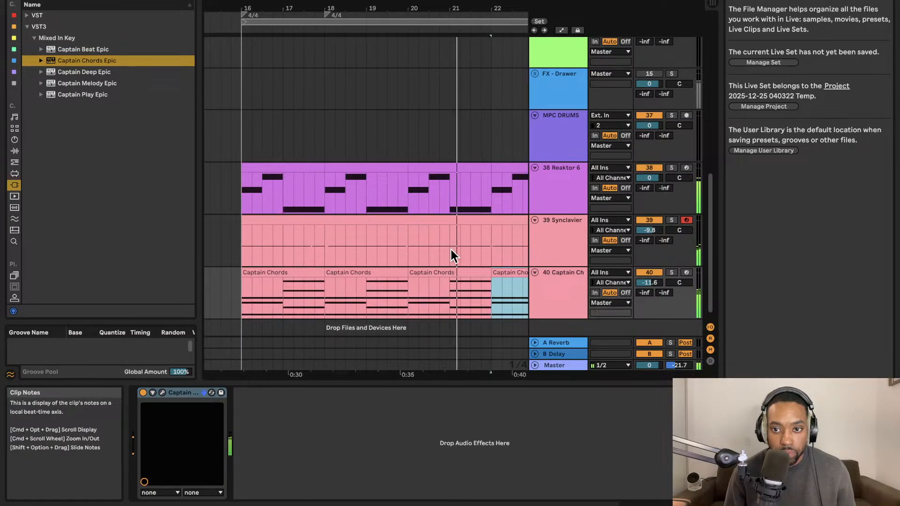
pyautogui.scroll(-1, 458, 261)
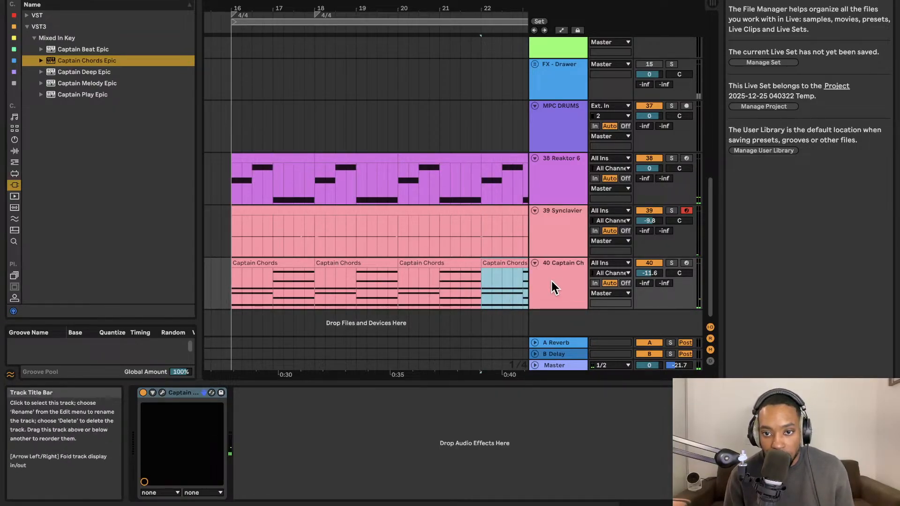
pyautogui.click(563, 274)
pyautogui.press('super+r')
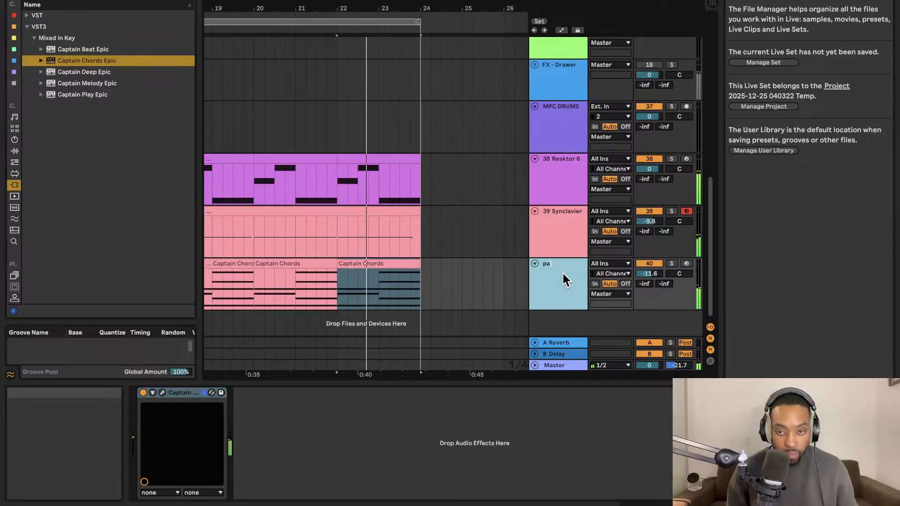
pyautogui.write('pads')
pyautogui.click(479, 271)
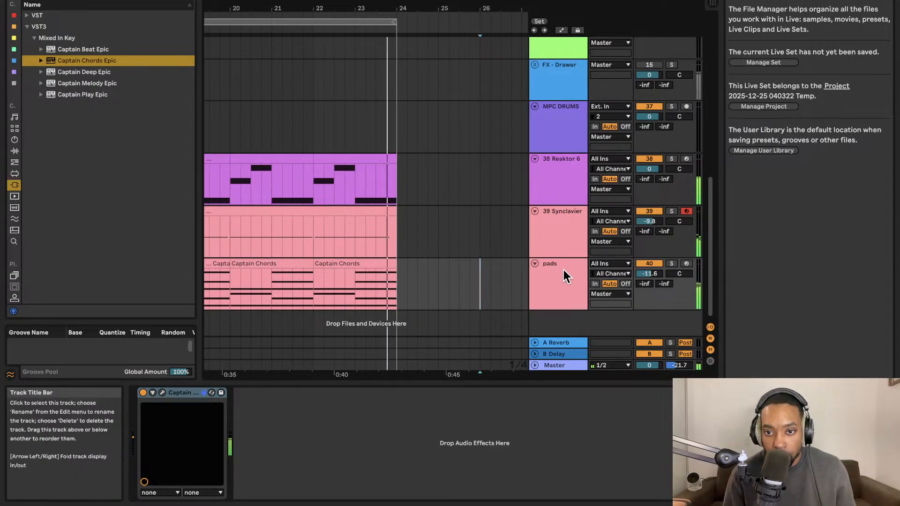
# Recolour the pads track pale yellow and apply the track colour to its Captain Chords clips.
pyautogui.rightClick(593, 274)
pyautogui.click(603, 215)
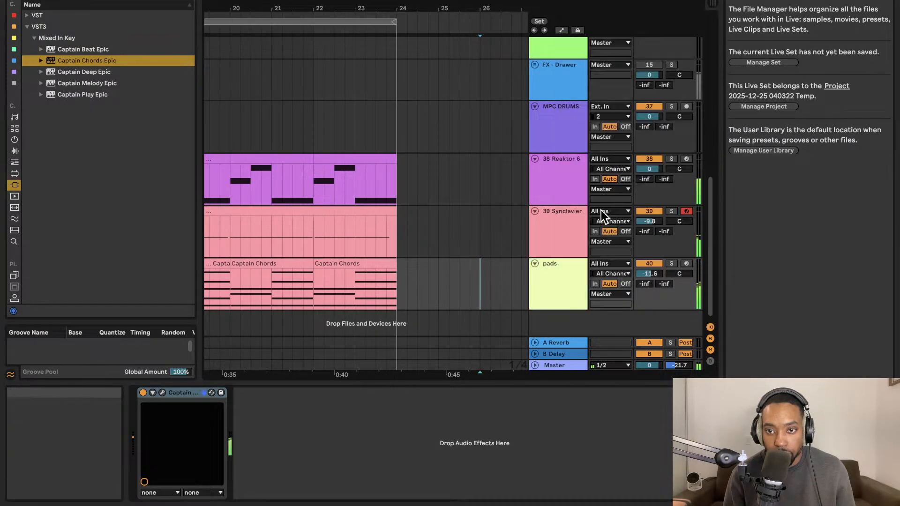
pyautogui.rightClick(576, 282)
pyautogui.click(609, 227)
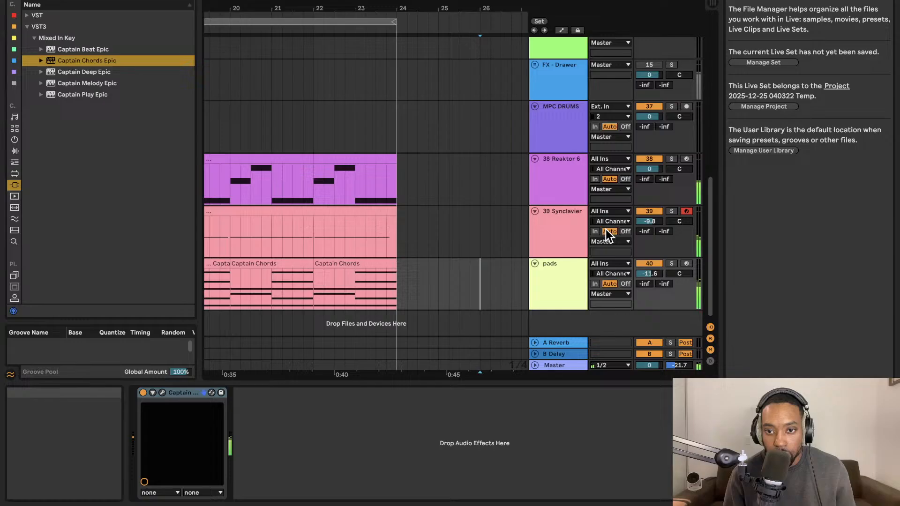
pyautogui.rightClick(540, 265)
pyautogui.click(588, 257)
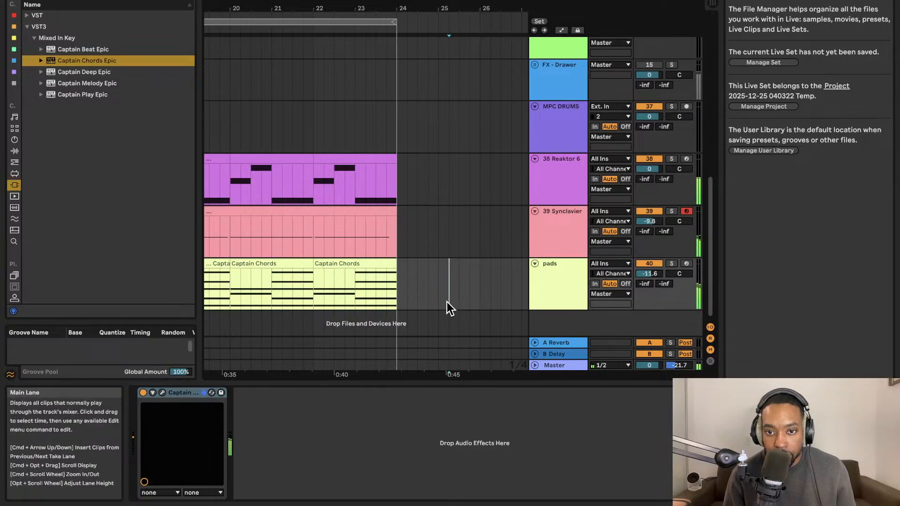
# Clear the browser search and look through the audio effects, third-party plug-ins and installed packs.
pyautogui.hscroll(-5, 464, 293)
pyautogui.scroll(3, 278, 216)
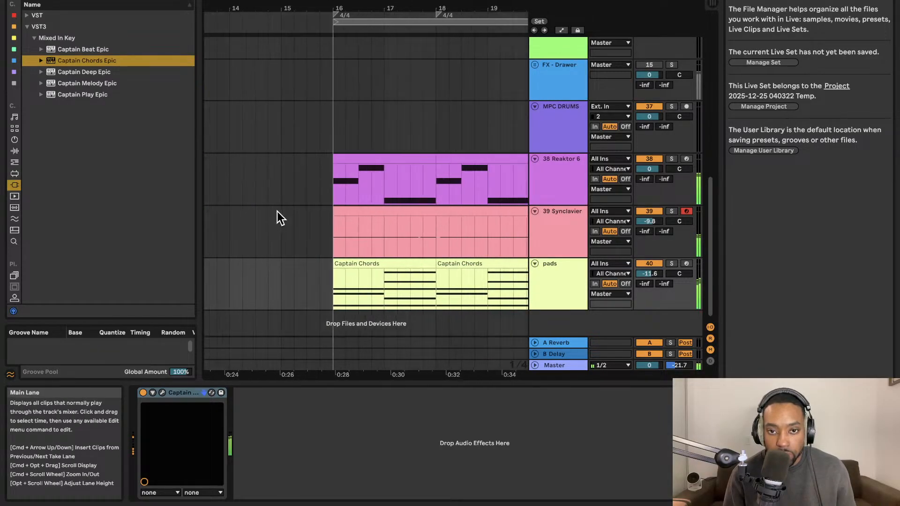
pyautogui.hscroll(3, 285, 211)
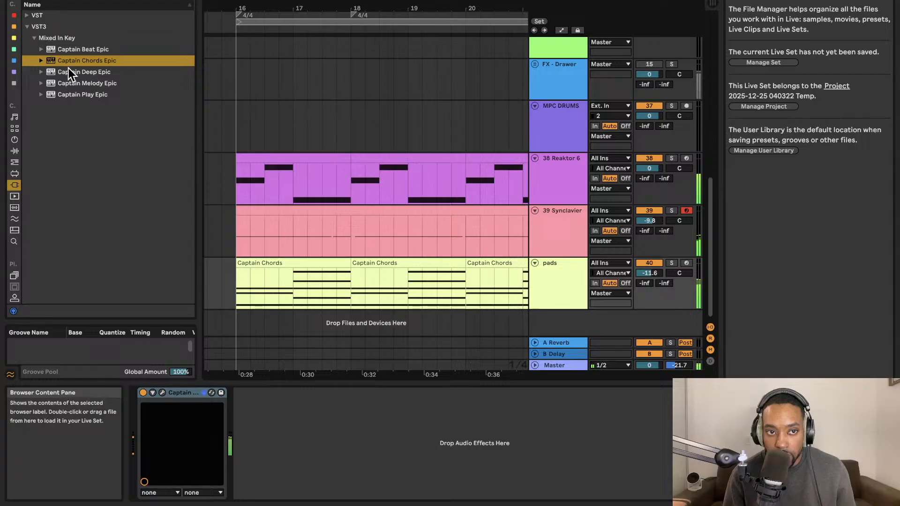
pyautogui.click(8, 152)
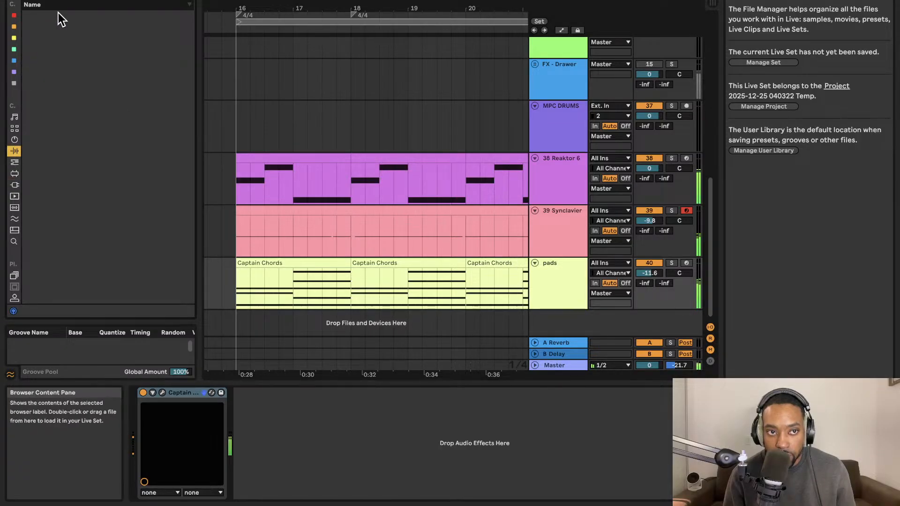
pyautogui.click(190, 0)
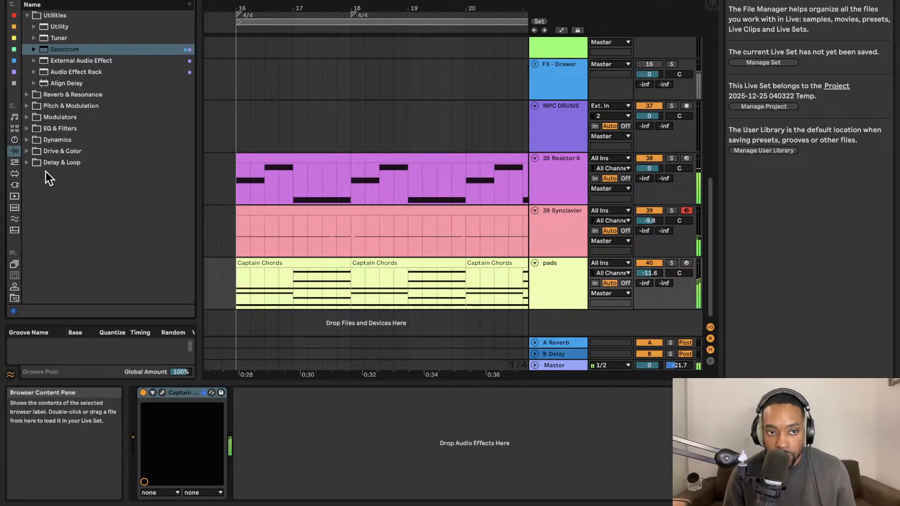
pyautogui.click(15, 186)
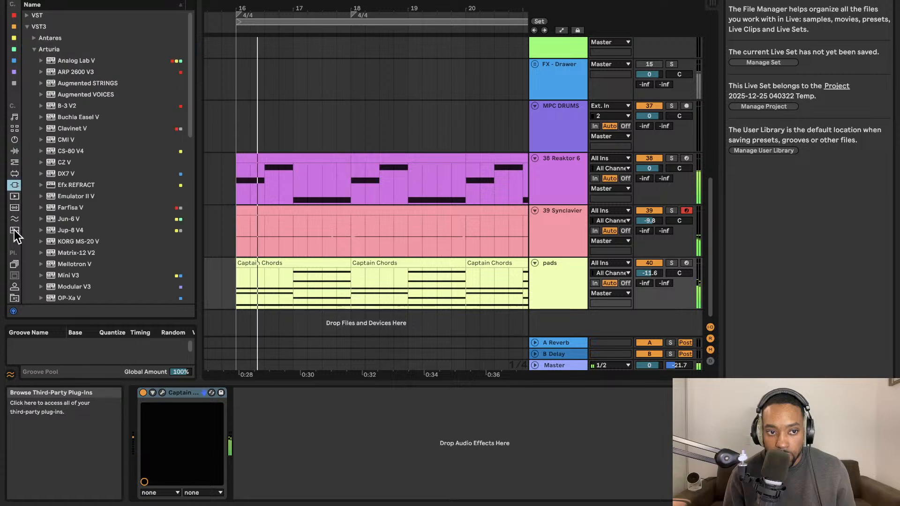
pyautogui.click(15, 264)
pyautogui.scroll(-2, 18, 255)
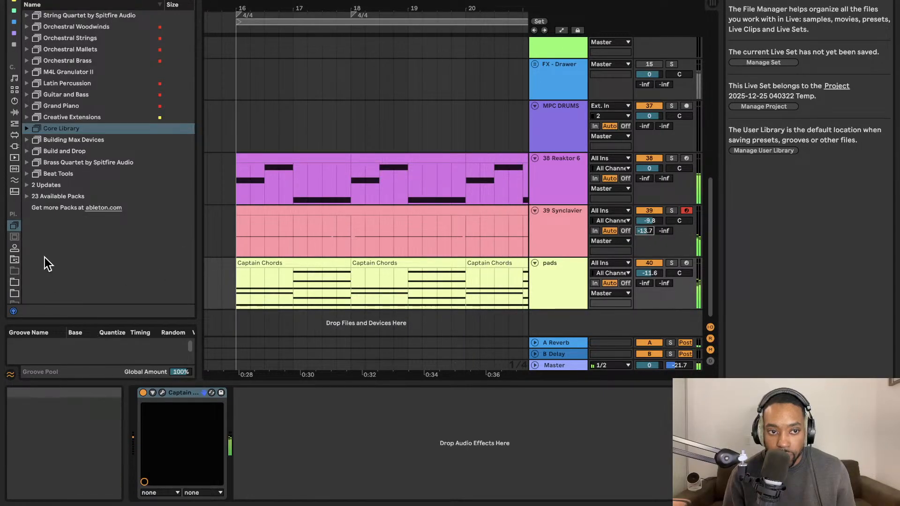
pyautogui.scroll(-3, 14, 169)
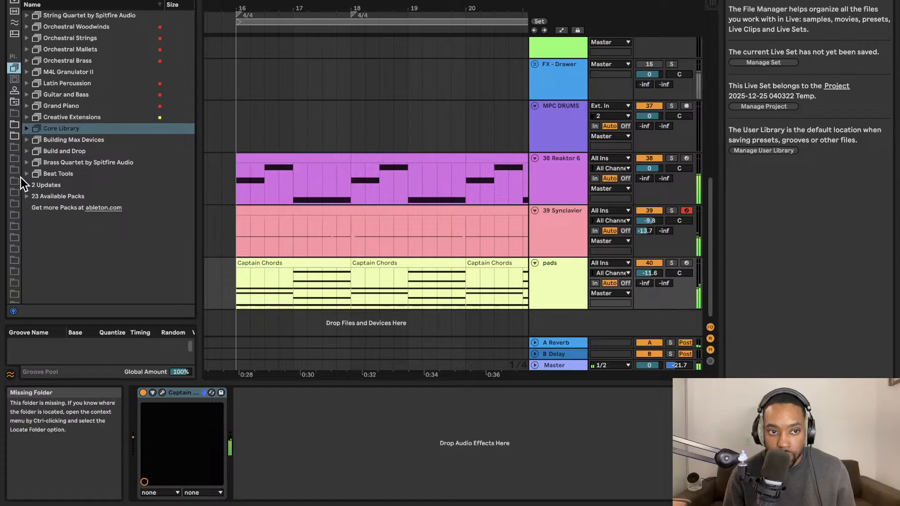
pyautogui.scroll(5, 19, 178)
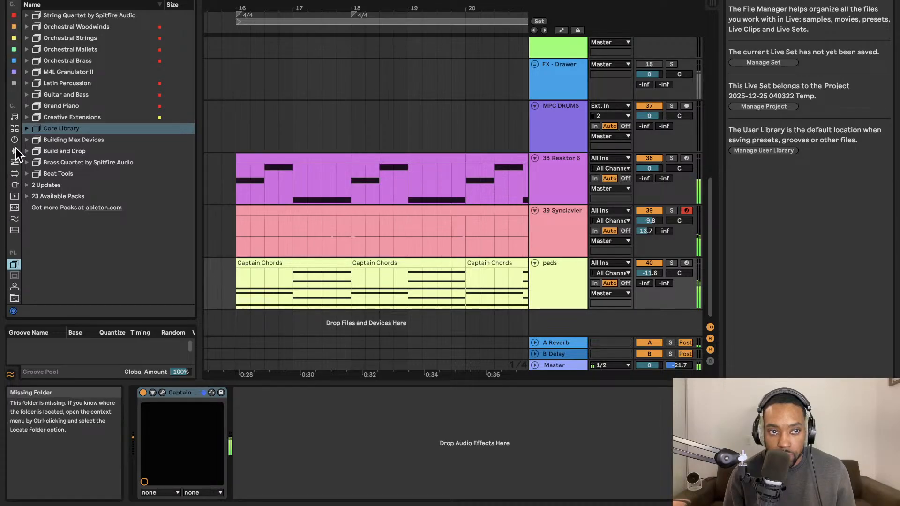
# Find the Utility audio effect, add it to the end of the Master track's chain and set its width to 218%.
pyautogui.click(555, 365)
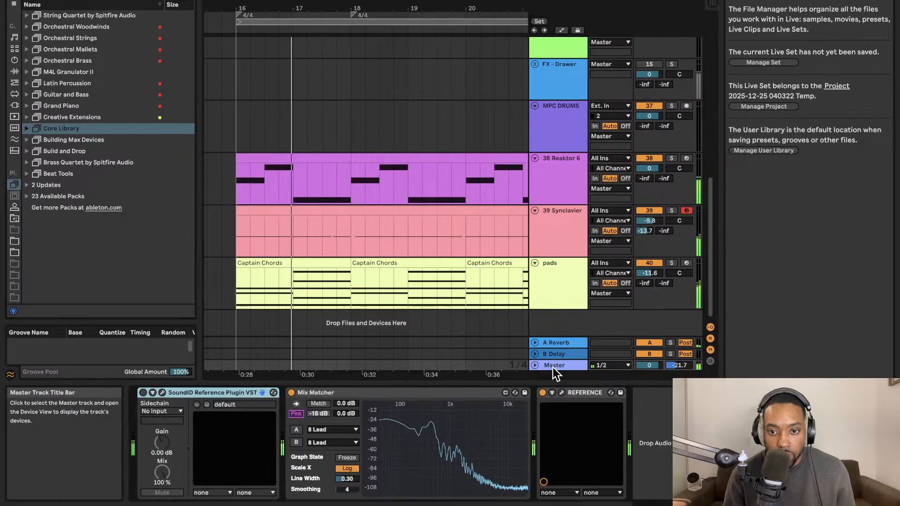
pyautogui.click(170, 1)
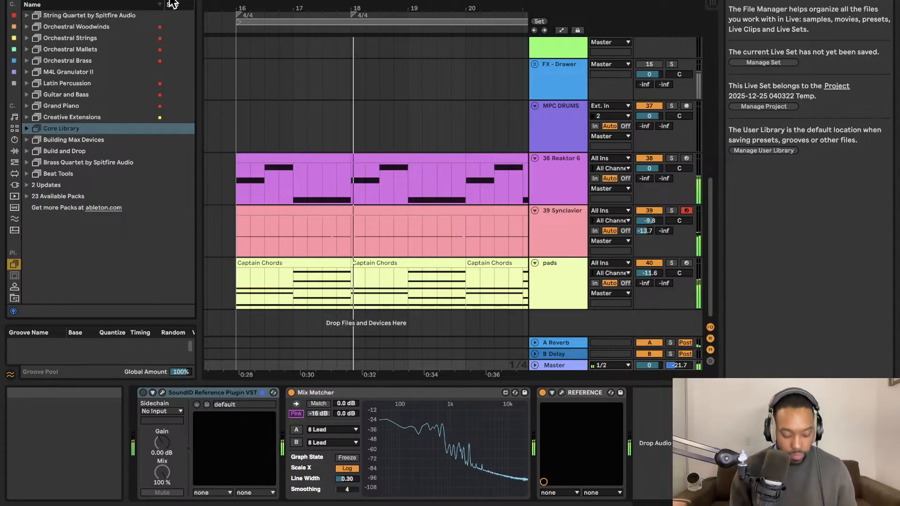
pyautogui.write('span')
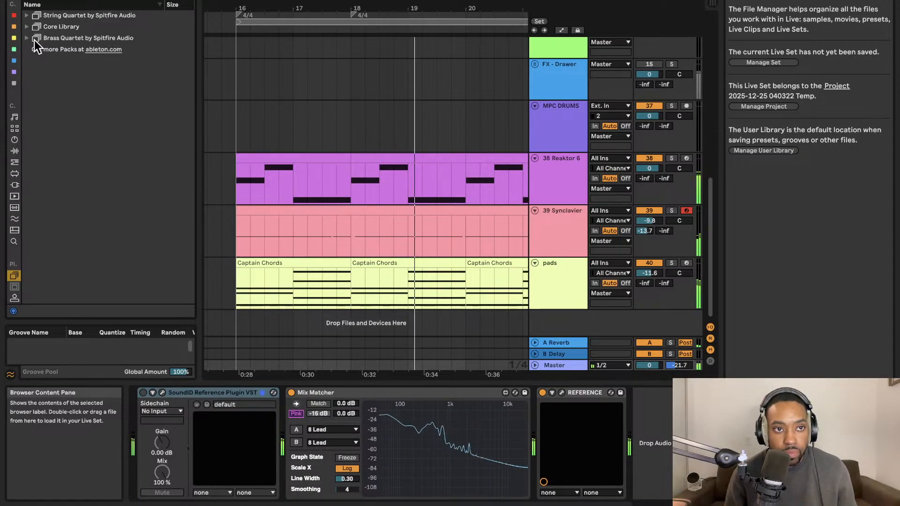
pyautogui.click(14, 151)
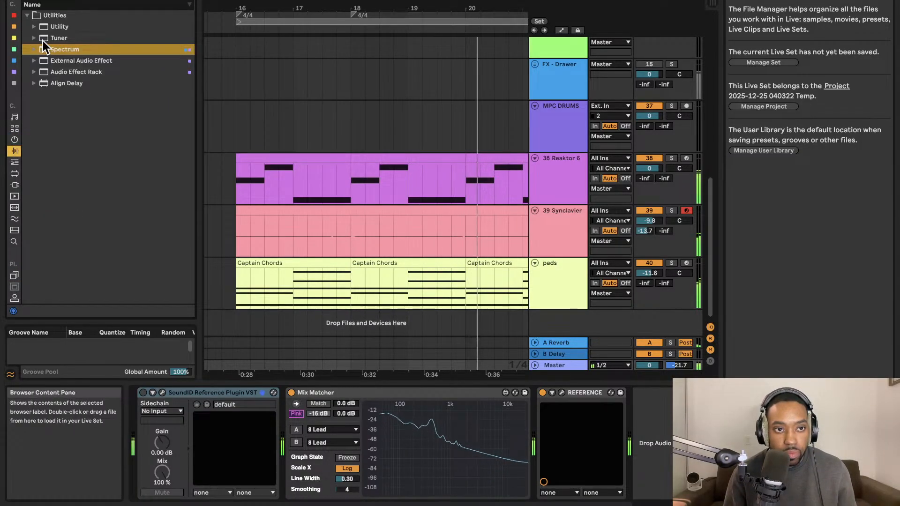
pyautogui.click(54, 27)
pyautogui.moveTo(576, 317); pyautogui.dragTo(667, 406)
pyautogui.moveTo(647, 446); pyautogui.dragTo(648, 442)
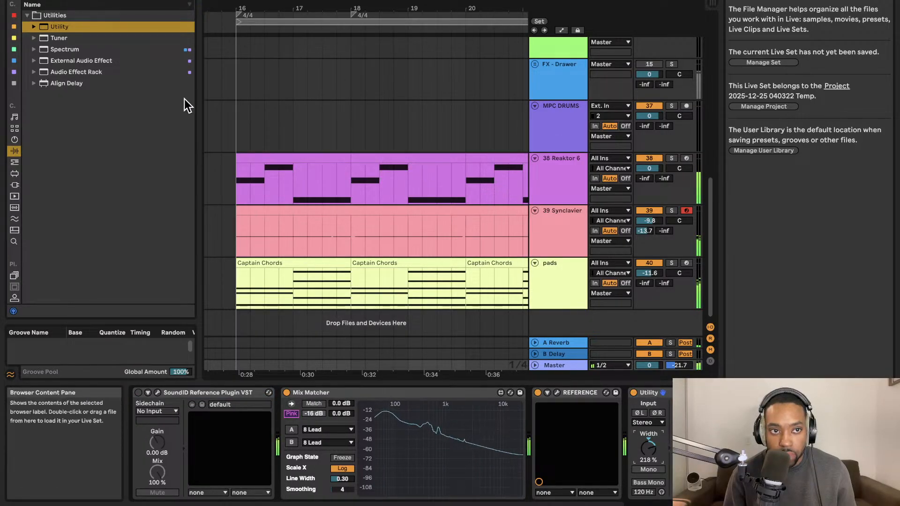
# Add Tuner and Spectrum after Utility on the Master track and expand the Spectrum display above the device chain.
pyautogui.moveTo(62, 39); pyautogui.dragTo(654, 421)
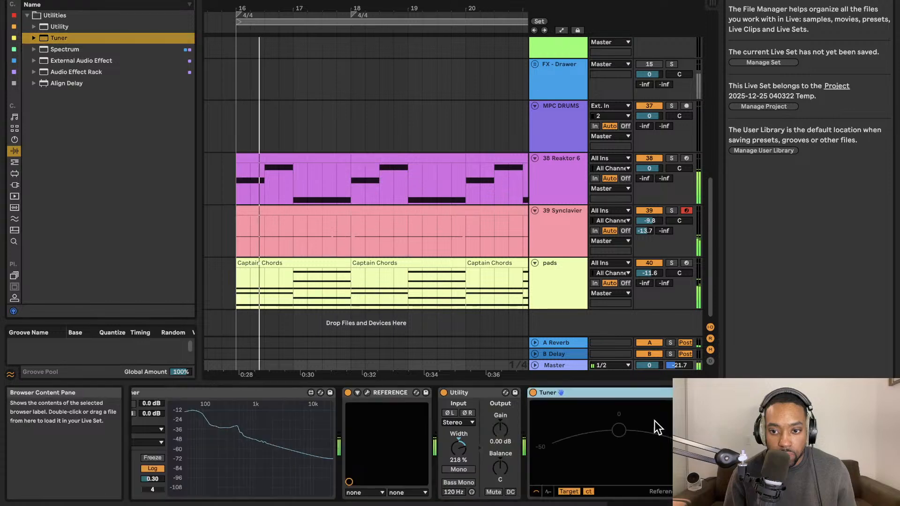
pyautogui.moveTo(65, 49); pyautogui.dragTo(590, 424)
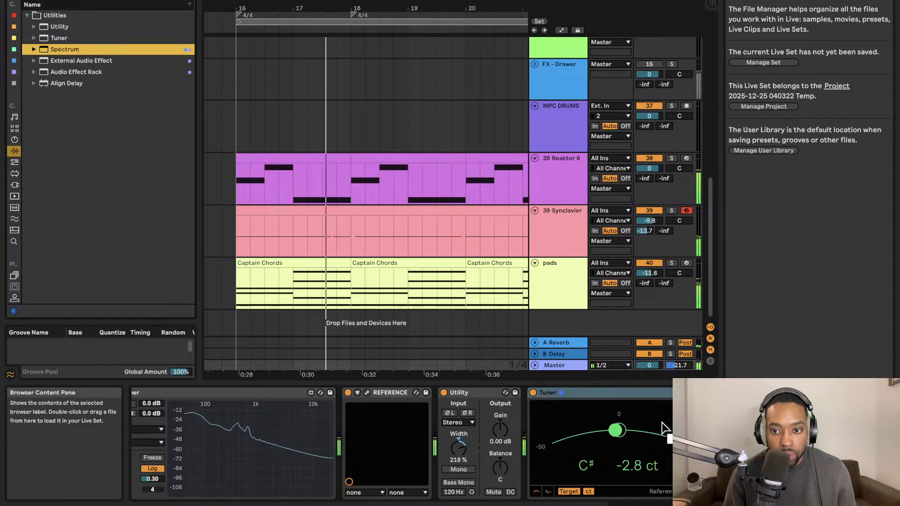
pyautogui.click(484, 393)
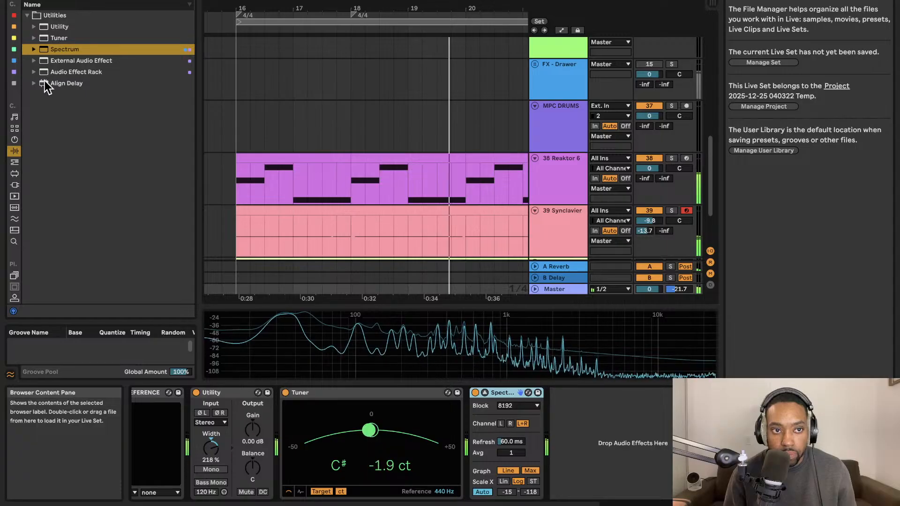
# Add Align Delay after Spectrum, set its left delay to 9.92 ms and right to 19.44 ms, and link both channels.
pyautogui.moveTo(47, 84); pyautogui.dragTo(594, 428)
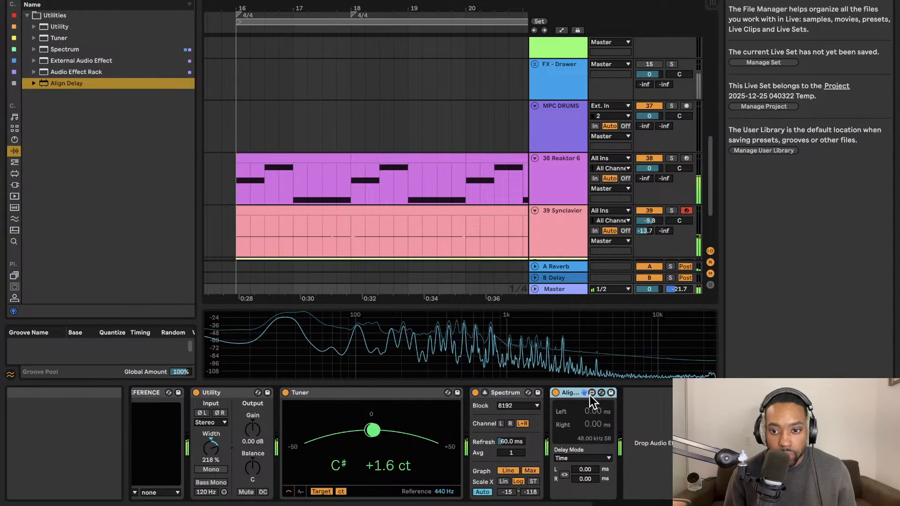
pyautogui.moveTo(585, 470); pyautogui.dragTo(585, 441)
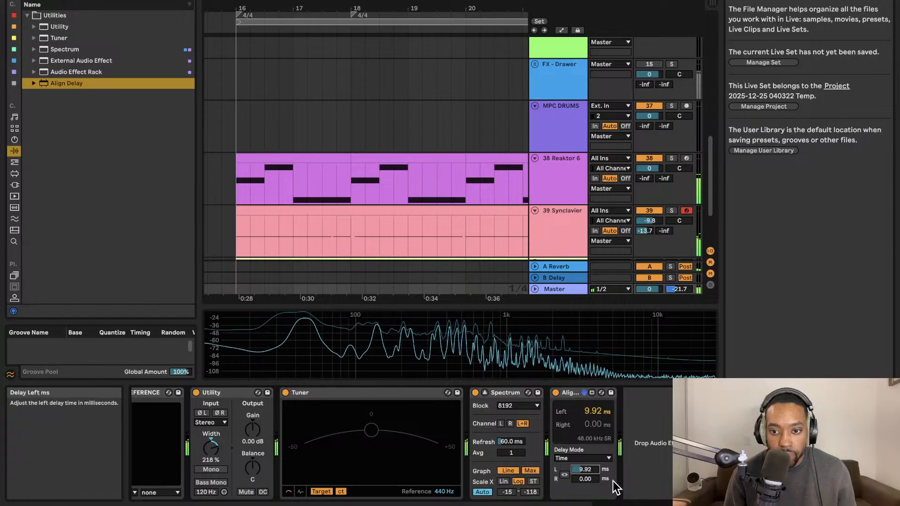
pyautogui.moveTo(586, 479); pyautogui.dragTo(585, 424)
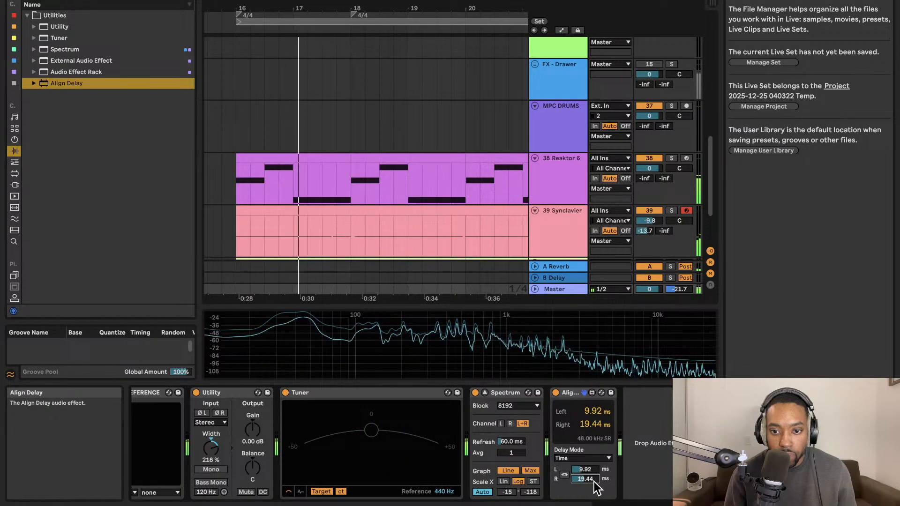
pyautogui.click(564, 475)
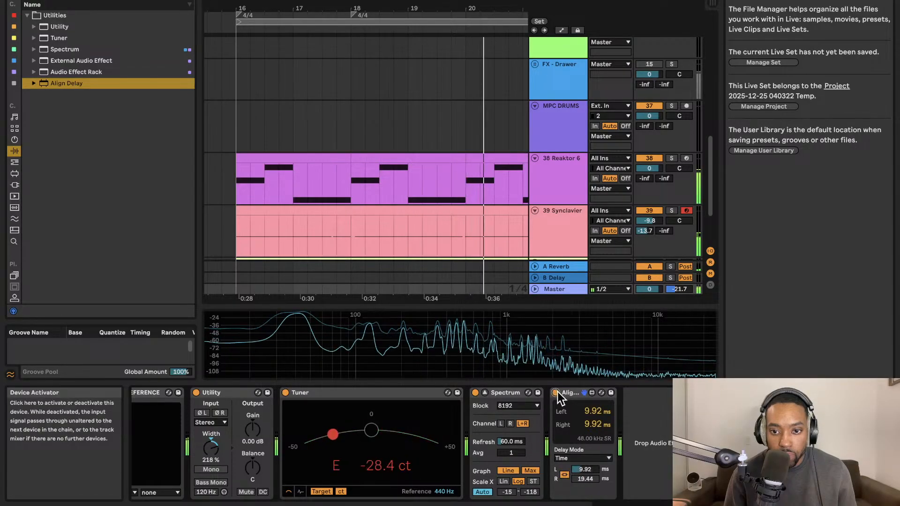
# Try the Synclavier track above the Reaktor 6 track, and restore the original track order.
pyautogui.scroll(-3, 513, 218)
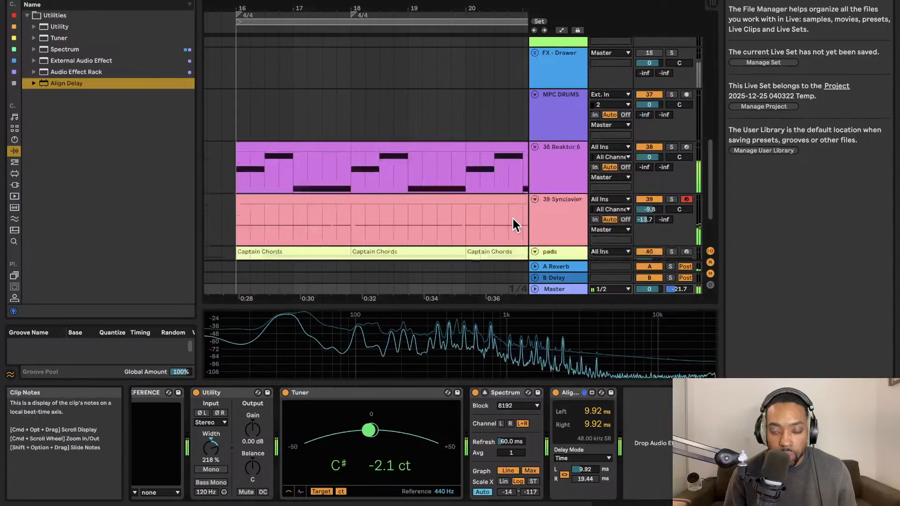
pyautogui.moveTo(556, 166); pyautogui.dragTo(558, 172)
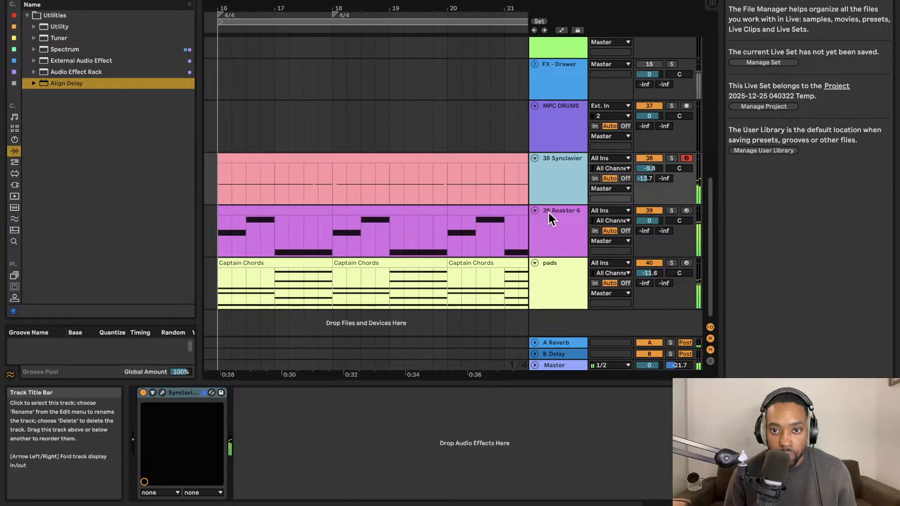
pyautogui.moveTo(550, 213); pyautogui.dragTo(540, 218)
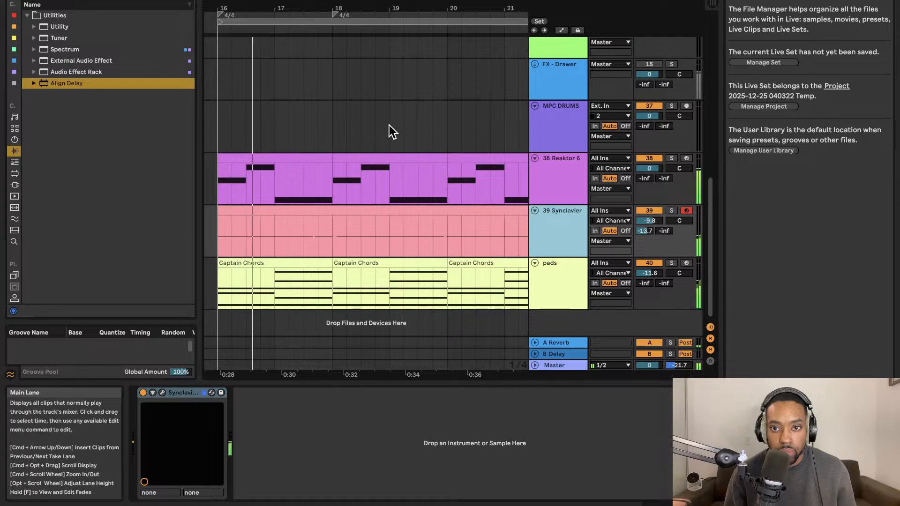
pyautogui.click(88, 0)
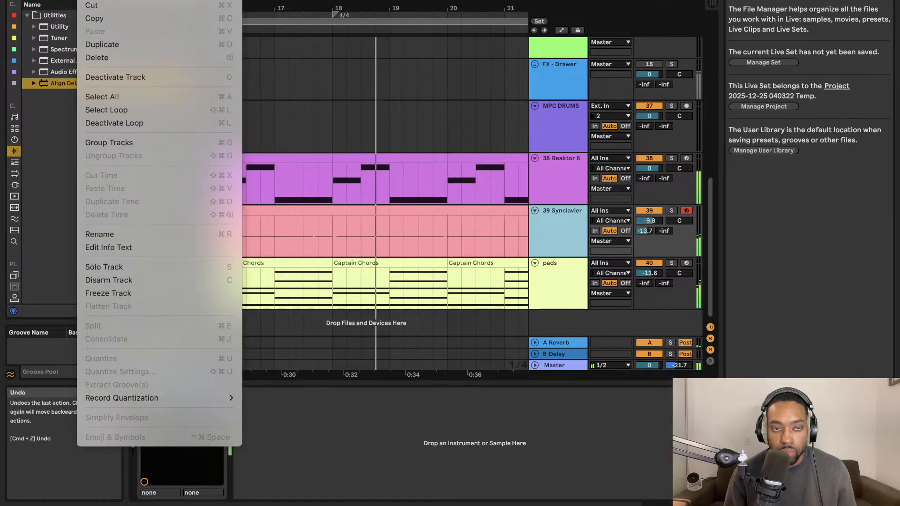
pyautogui.click(356, 62)
pyautogui.click(568, 287)
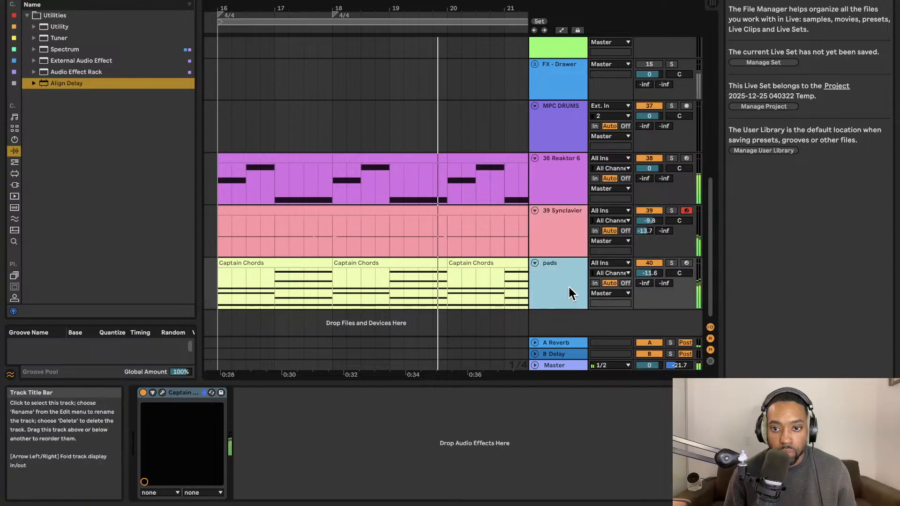
pyautogui.click(88, 0)
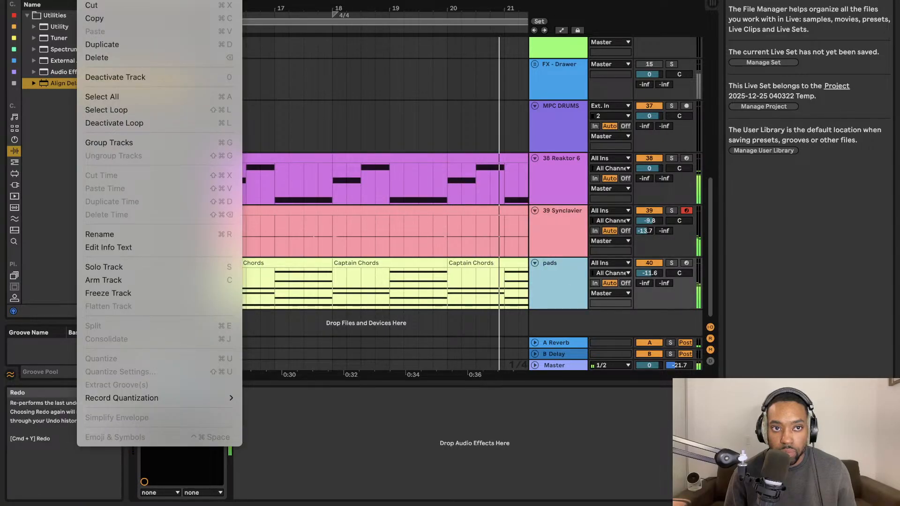
pyautogui.press('Escape')
pyautogui.click(567, 231)
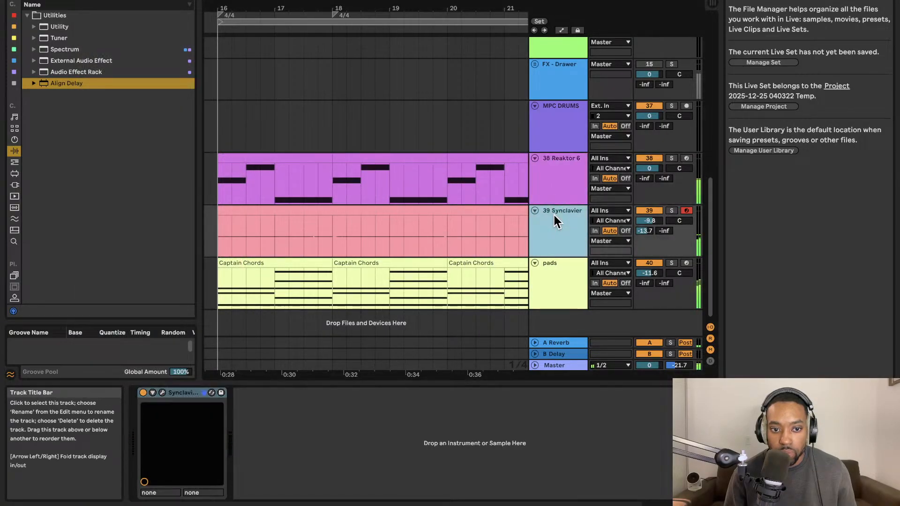
pyautogui.click(557, 274)
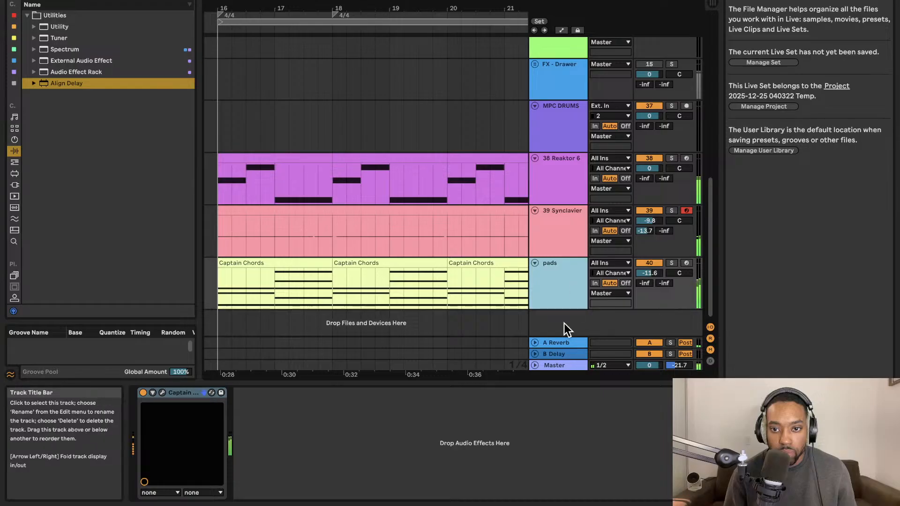
# Display the Master track's effects chain and deactivate the Synclavier track.
pyautogui.click(570, 368)
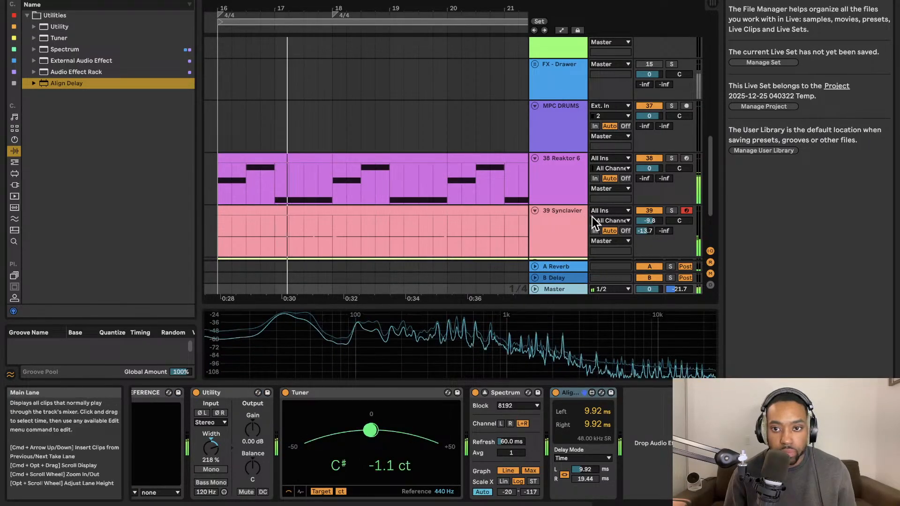
pyautogui.click(651, 210)
pyautogui.scroll(-1, 462, 203)
pyautogui.scroll(-3, 462, 203)
pyautogui.hscroll(-2, 450, 187)
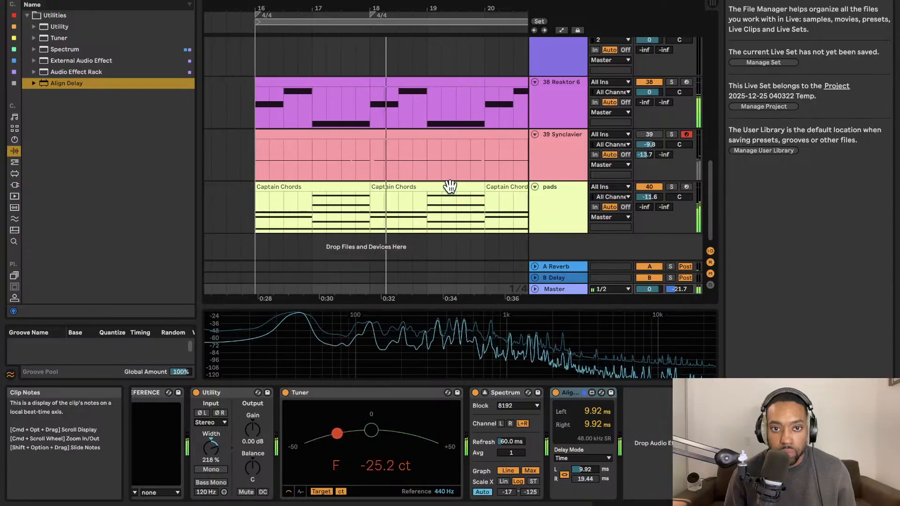
pyautogui.scroll(-2, 429, 174)
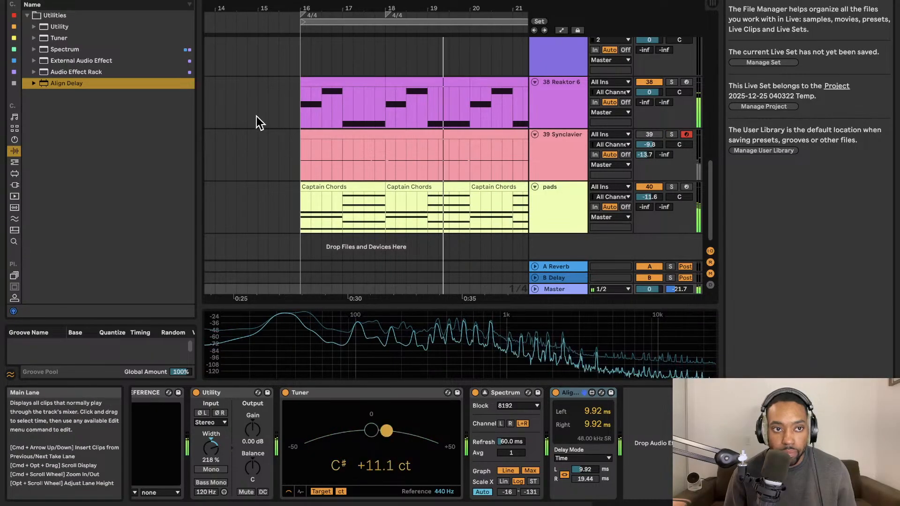
# Search the plug-ins for "xln" and expand the XLN Audio folder to see its instruments.
pyautogui.click(14, 185)
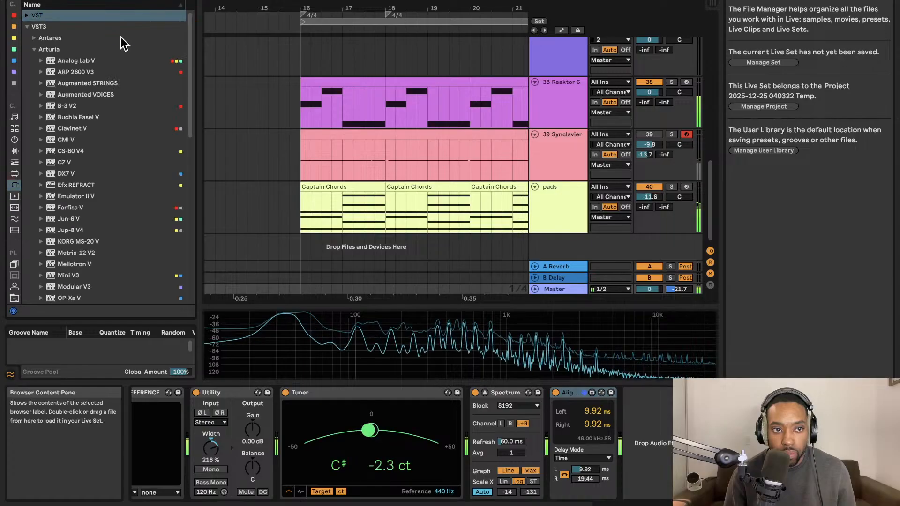
pyautogui.write('xln')
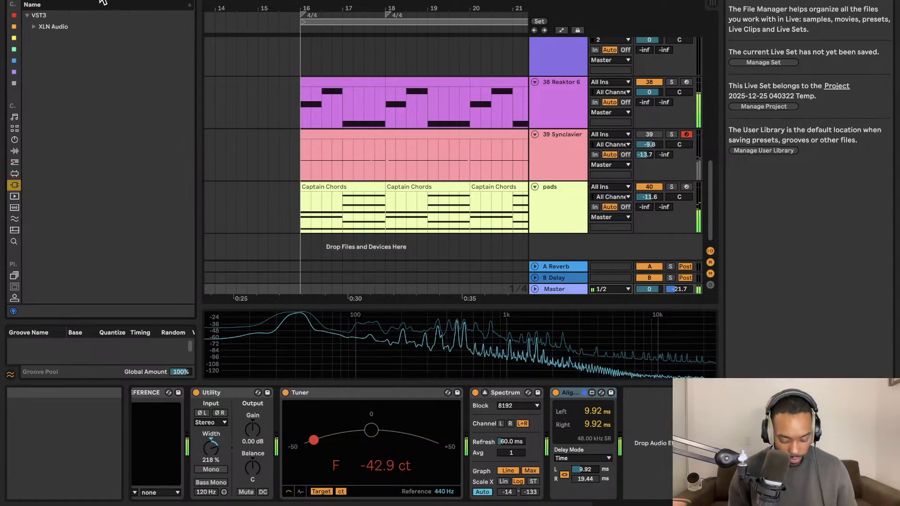
pyautogui.click(33, 26)
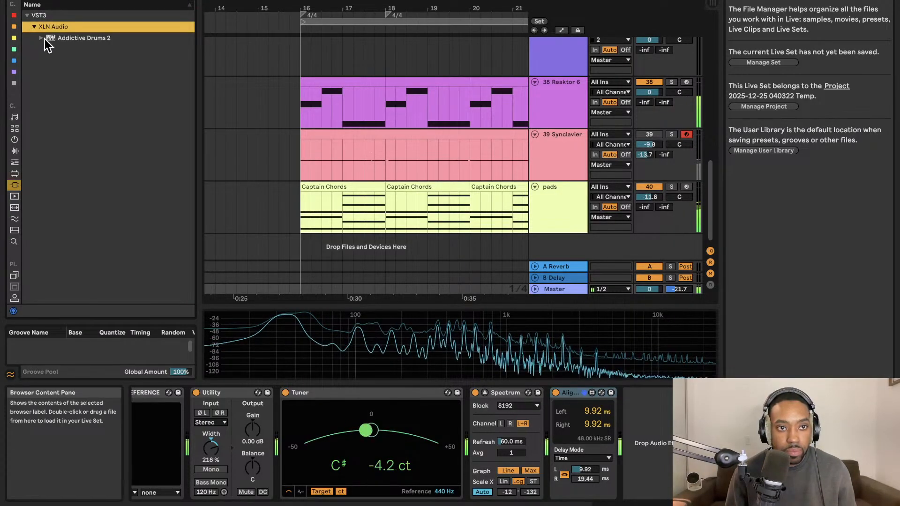
# Search the drum kits for "trap" and load the Trap DRUM Vol1 rack as a new track below pads.
pyautogui.click(15, 130)
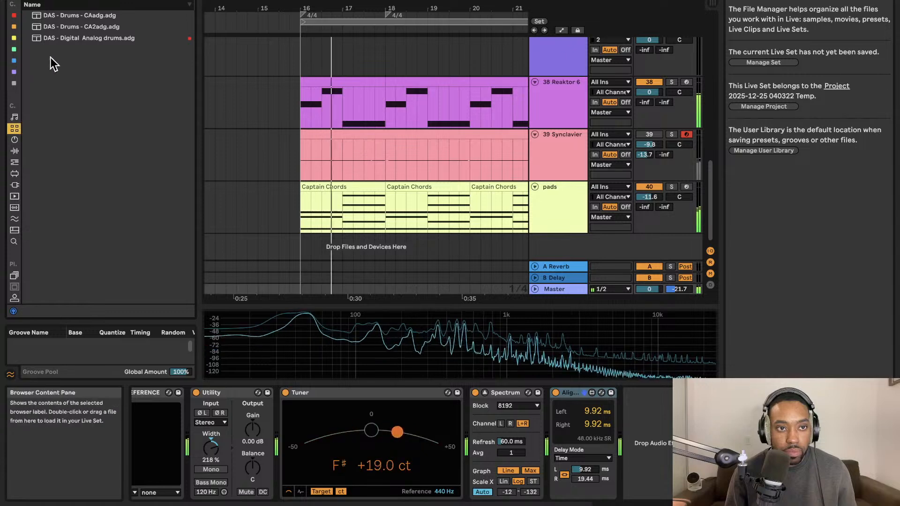
pyautogui.click(192, 1)
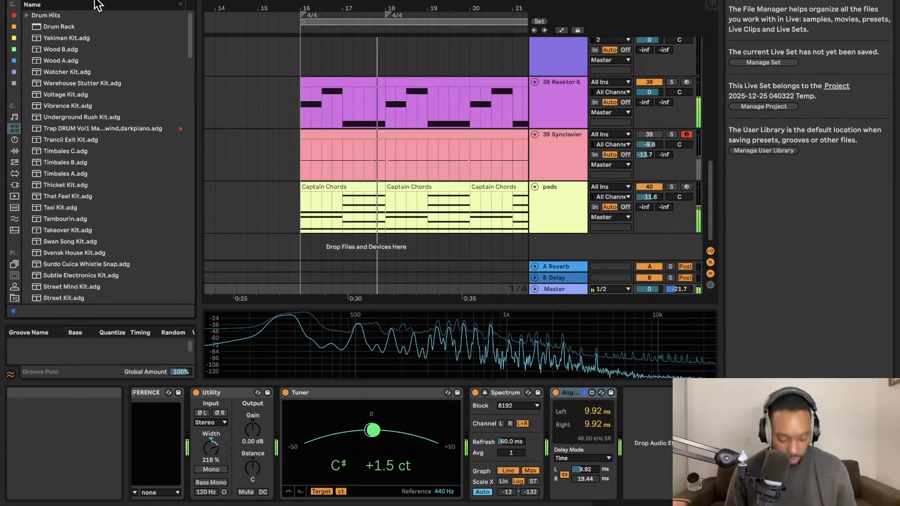
pyautogui.press('a')
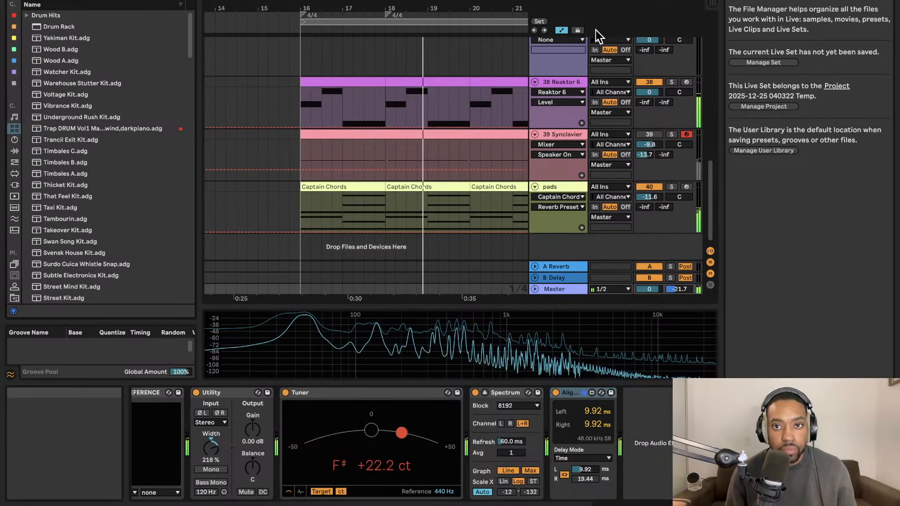
pyautogui.click(565, 31)
pyautogui.click(154, 0)
pyautogui.write('trap')
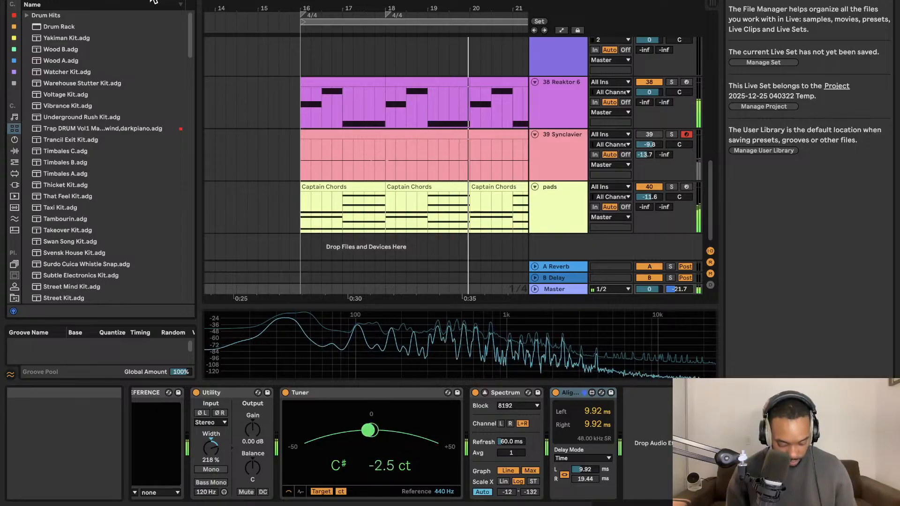
pyautogui.moveTo(94, 27); pyautogui.dragTo(569, 254)
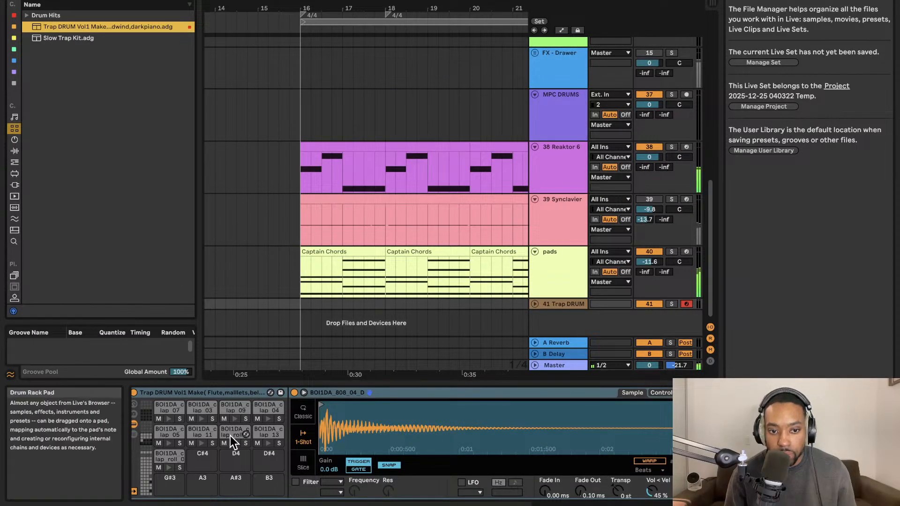
# Unfold the Trap DRUM track, lower its volume to -6.7 dB, and audition the rack's hi-hat samples.
pyautogui.click(534, 304)
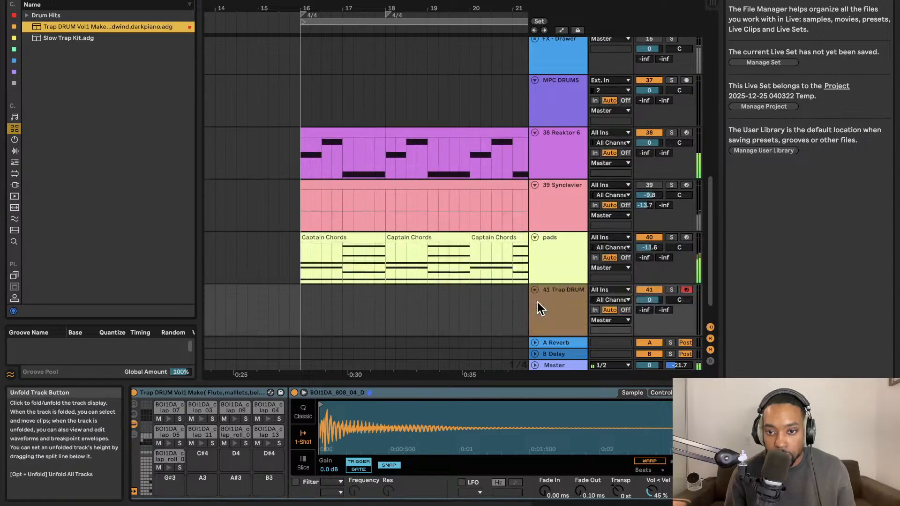
pyautogui.moveTo(632, 302); pyautogui.dragTo(633, 319)
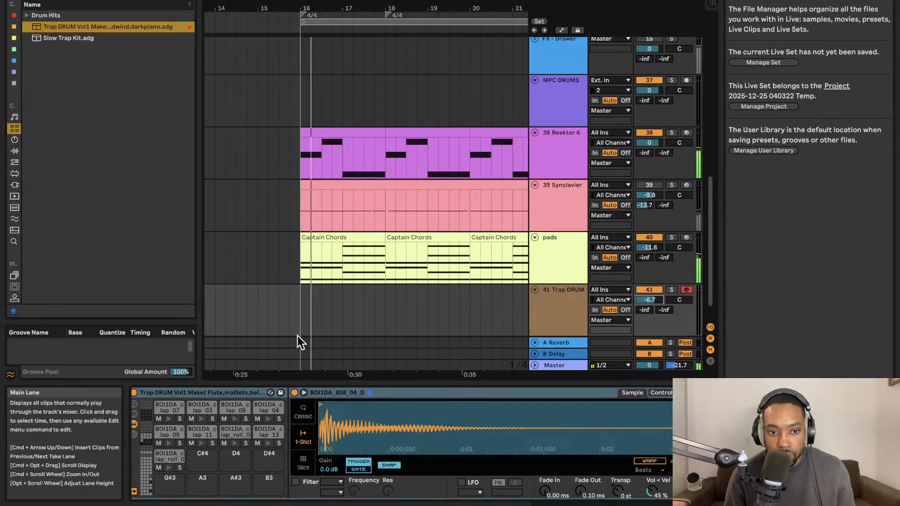
pyautogui.click(149, 469)
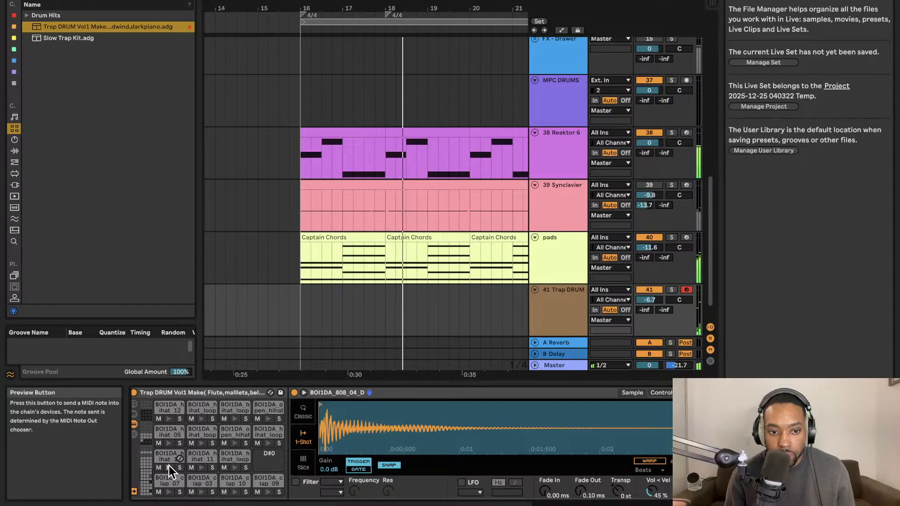
pyautogui.click(169, 443)
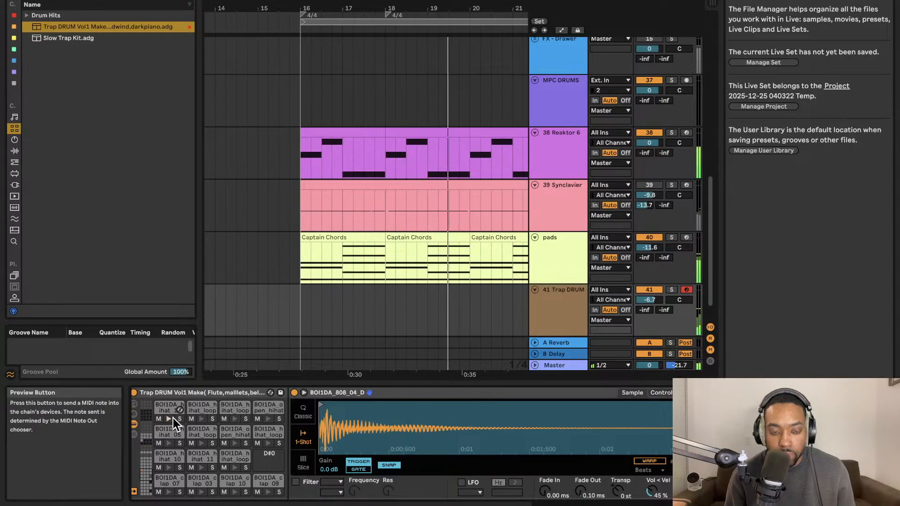
# Create an unlooped MIDI clip on the Trap DRUM track, spanning two bars from bar 16 to bar 18.
pyautogui.doubleClick(305, 305)
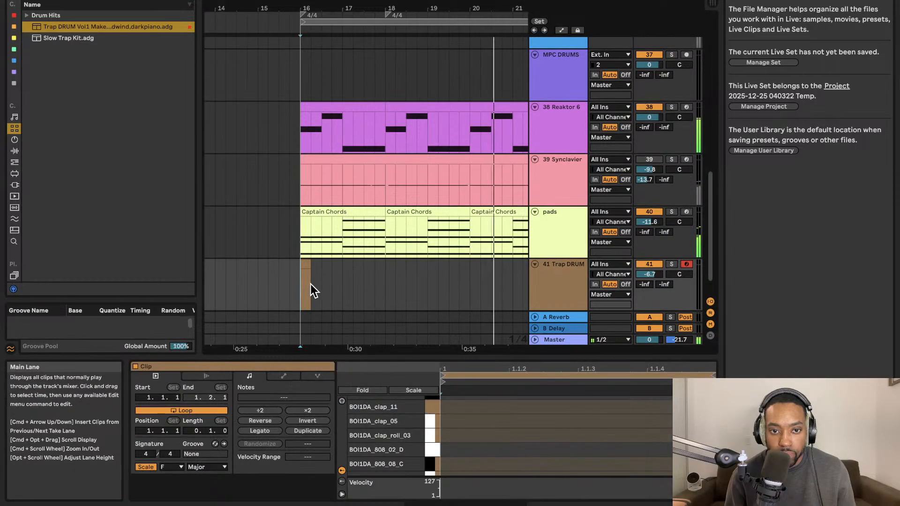
pyautogui.click(220, 411)
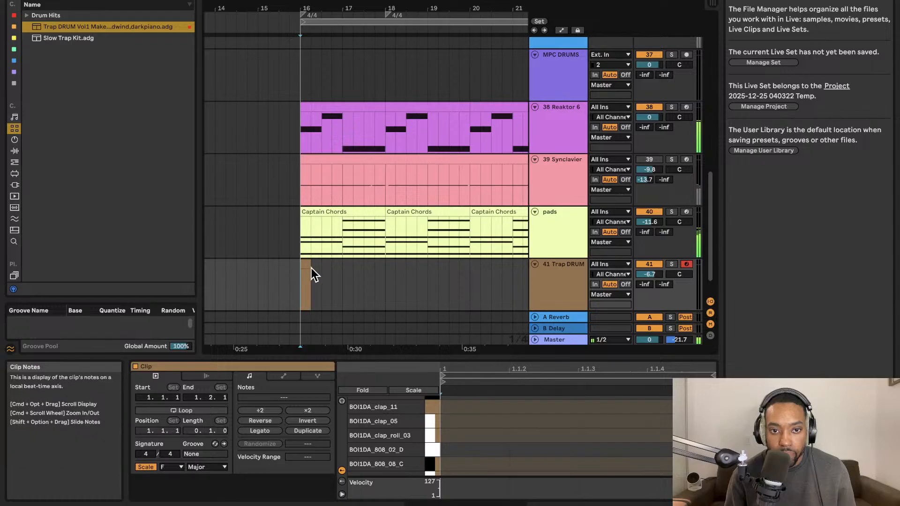
pyautogui.moveTo(305, 265); pyautogui.dragTo(378, 263)
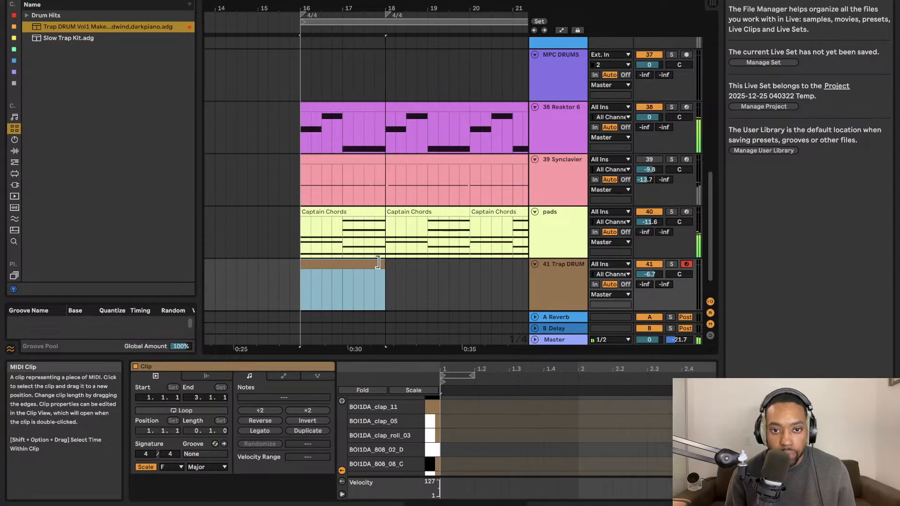
pyautogui.doubleClick(370, 264)
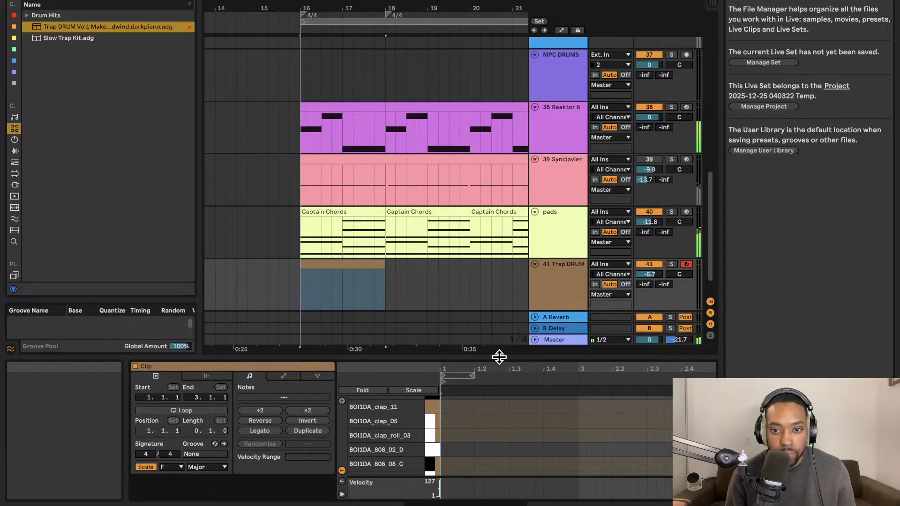
# Enlarge the clip's note editor, place a BOI1DA_kick_05 note on beat 1, and enable note preview during playback.
pyautogui.moveTo(499, 357); pyautogui.dragTo(441, 108)
pyautogui.doubleClick(349, 194)
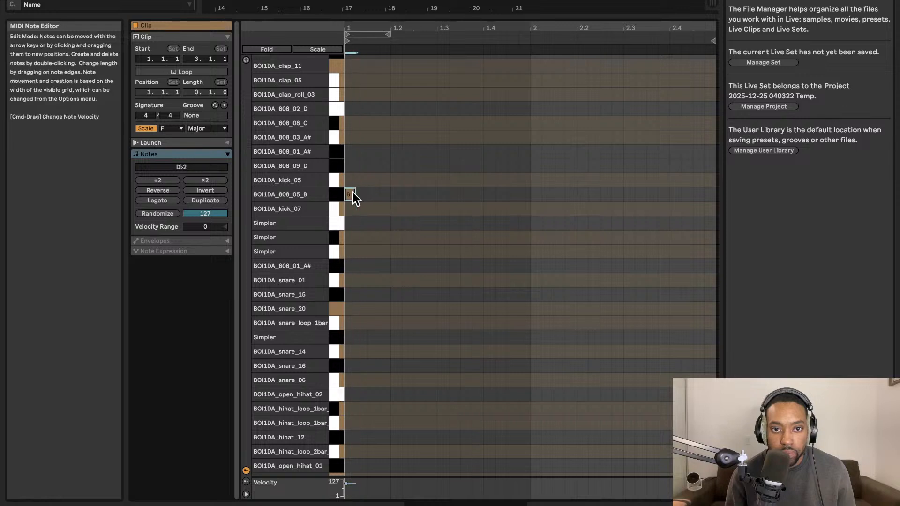
pyautogui.moveTo(353, 193)
pyautogui.mouseDown()
pyautogui.moveTo(353, 180)
pyautogui.moveTo(363, 183)
pyautogui.mouseUp()
pyautogui.click(247, 61)
pyautogui.press('space')
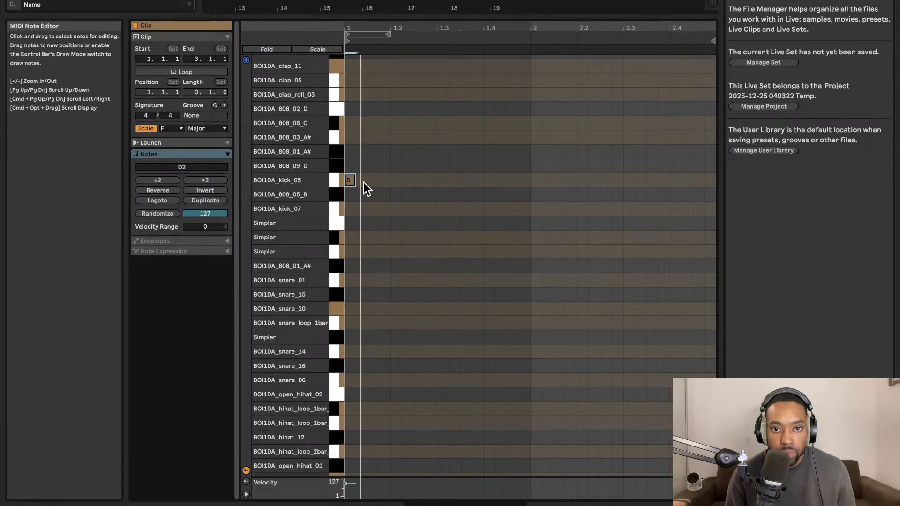
# Try additional BOI1DA_kick_05 notes on 1.1.3 and beat 1.4, and play the kick pattern against the loop.
pyautogui.doubleClick(418, 179)
pyautogui.doubleClick(406, 180)
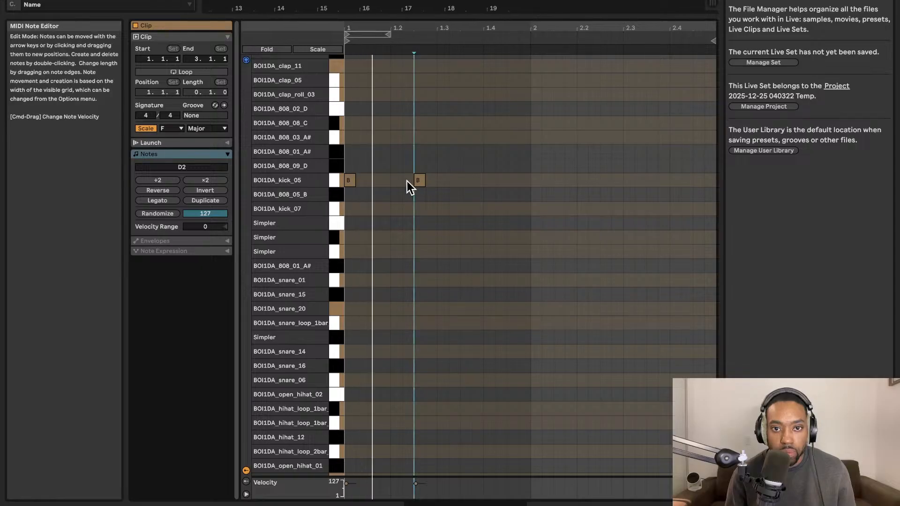
pyautogui.moveTo(406, 182); pyautogui.dragTo(374, 181)
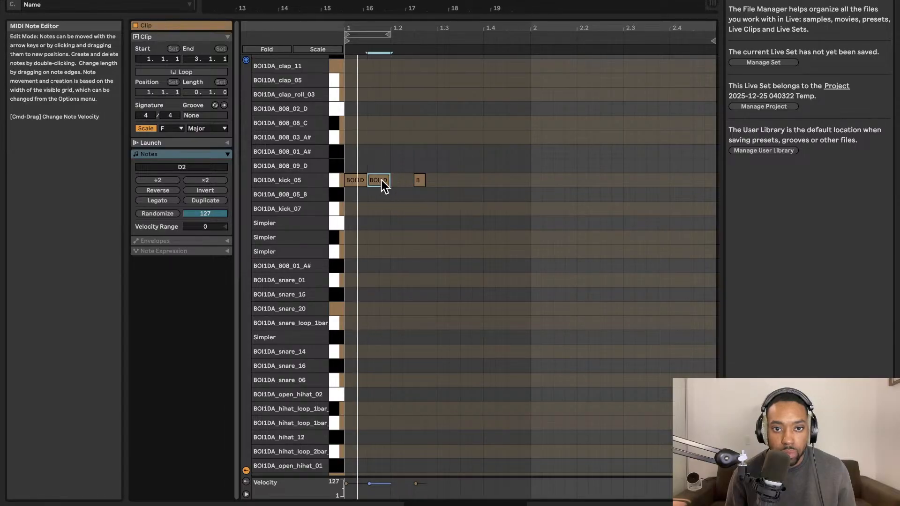
pyautogui.moveTo(491, 181); pyautogui.dragTo(491, 181)
pyautogui.press('space')
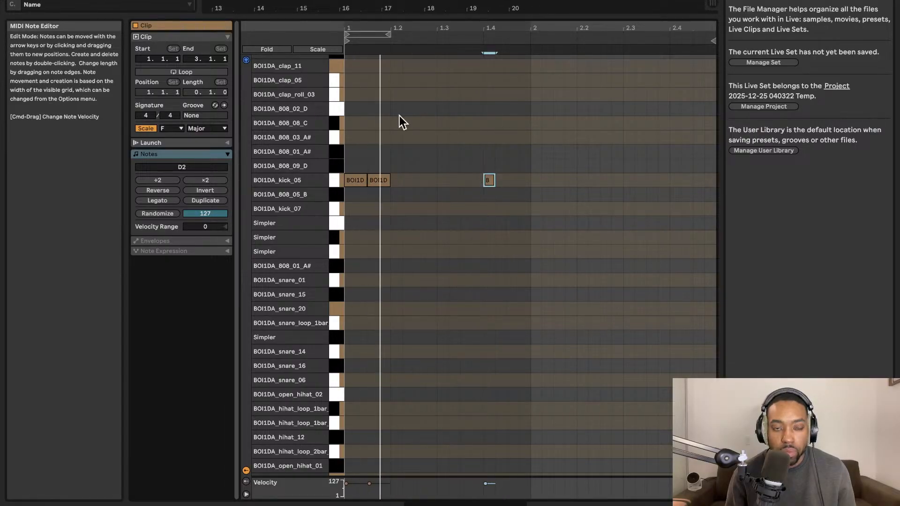
pyautogui.press('space')
pyautogui.press('space')
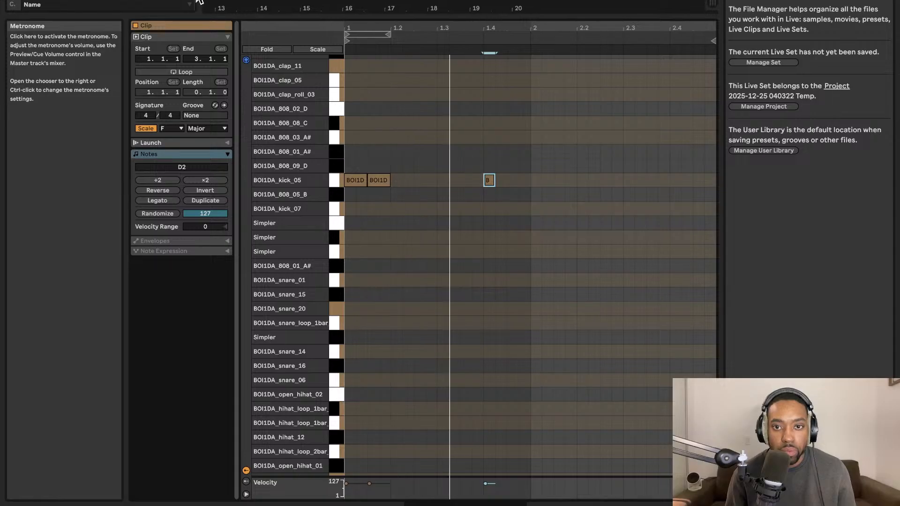
# Delete the kick notes and try a BOI1DA_808_02_D note around beat 1.3, removing it again.
pyautogui.doubleClick(487, 180)
pyautogui.click(361, 180)
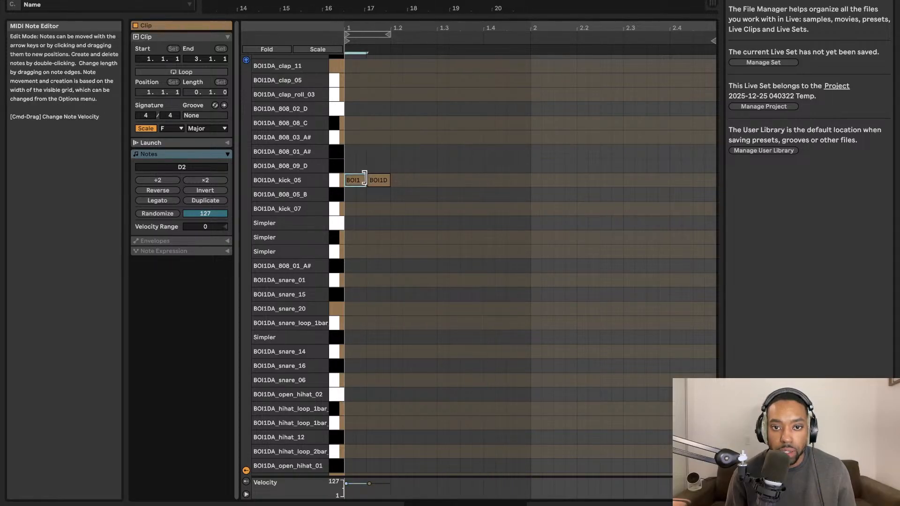
pyautogui.doubleClick(386, 137)
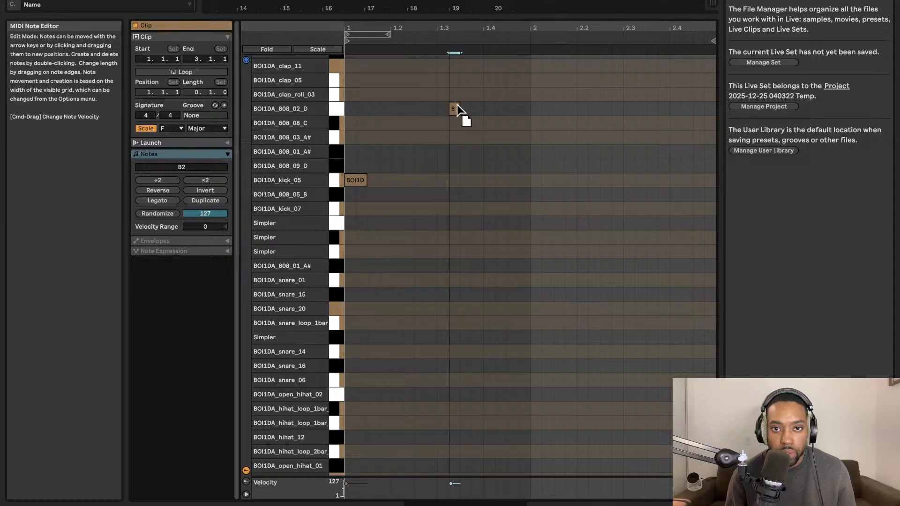
pyautogui.doubleClick(441, 110)
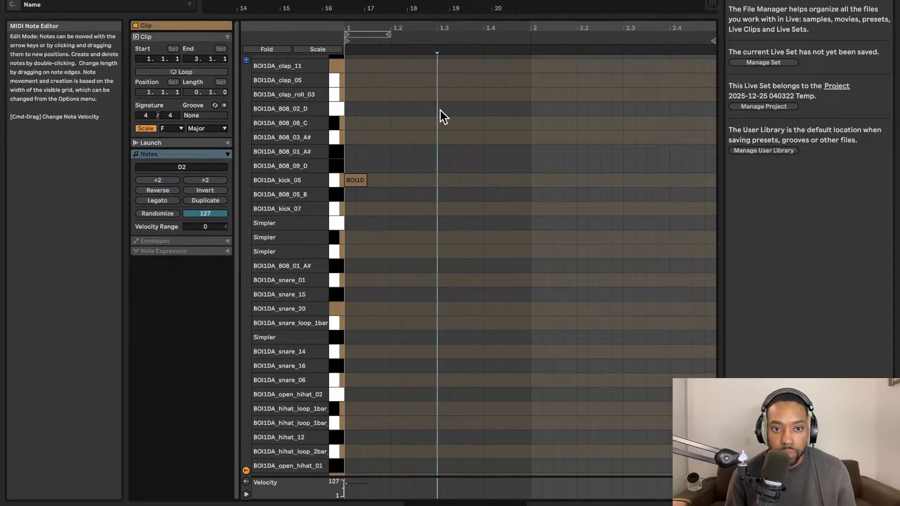
pyautogui.doubleClick(355, 179)
# Place a BOI1DA_snare_01 note on beat 1.3 of the drum clip and play it with the loop.
pyautogui.doubleClick(431, 281)
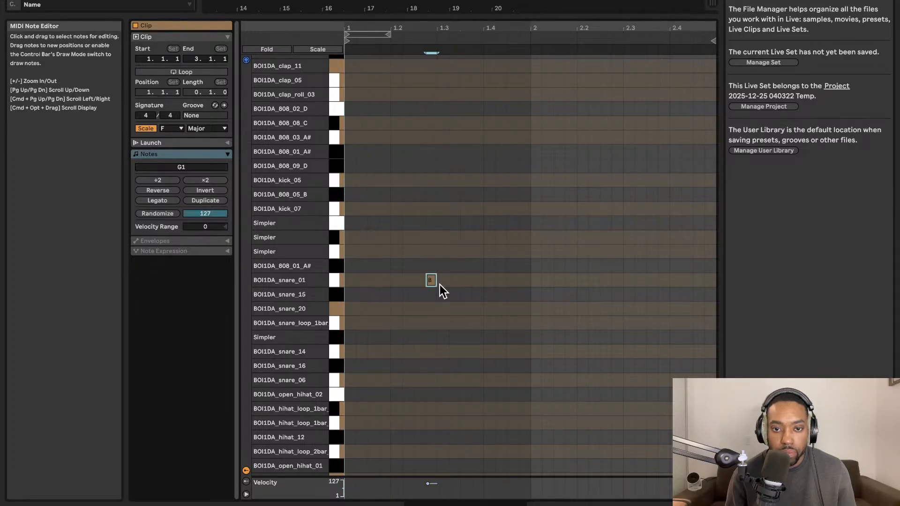
pyautogui.moveTo(430, 285)
pyautogui.mouseDown()
pyautogui.moveTo(395, 285)
pyautogui.moveTo(475, 284)
pyautogui.moveTo(404, 283)
pyautogui.moveTo(460, 282)
pyautogui.moveTo(443, 283)
pyautogui.mouseUp()
pyautogui.press('space')
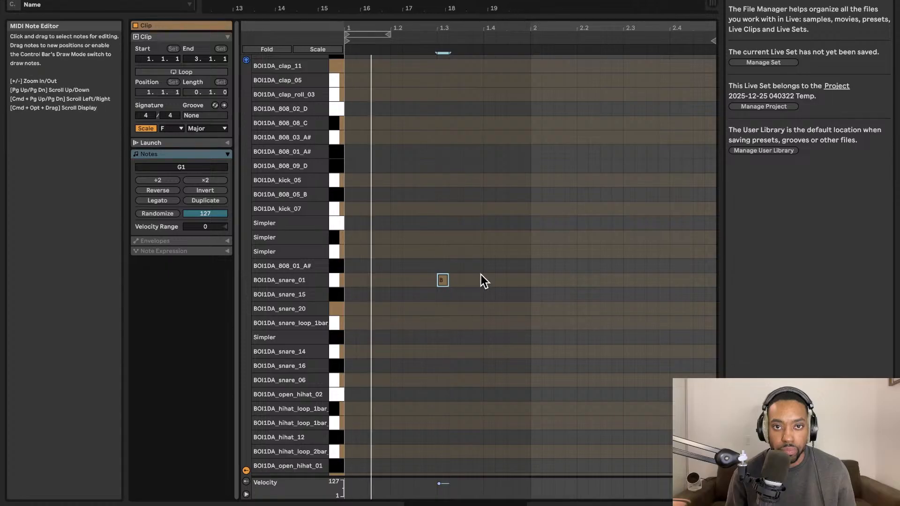
# Add a second BOI1DA_snare_01 note at the start of bar 2, select both snares, and play the pattern.
pyautogui.doubleClick(535, 280)
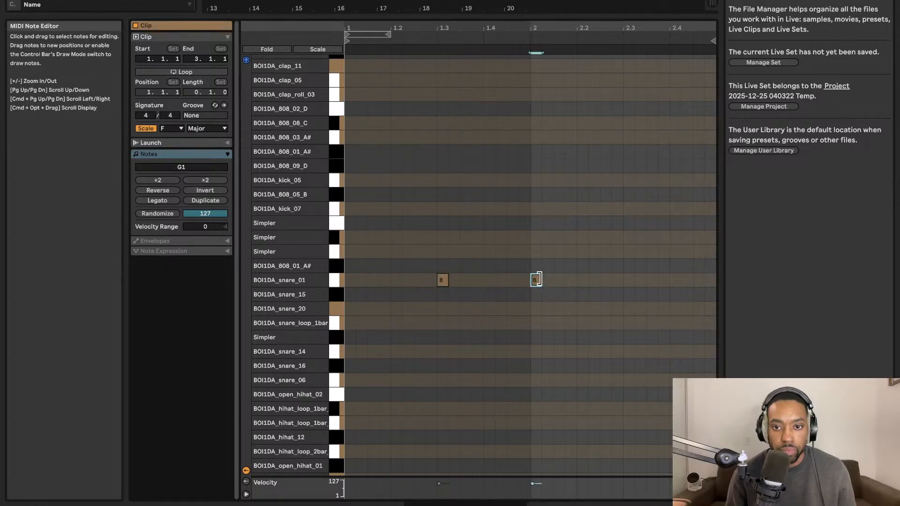
pyautogui.moveTo(535, 283); pyautogui.dragTo(535, 282)
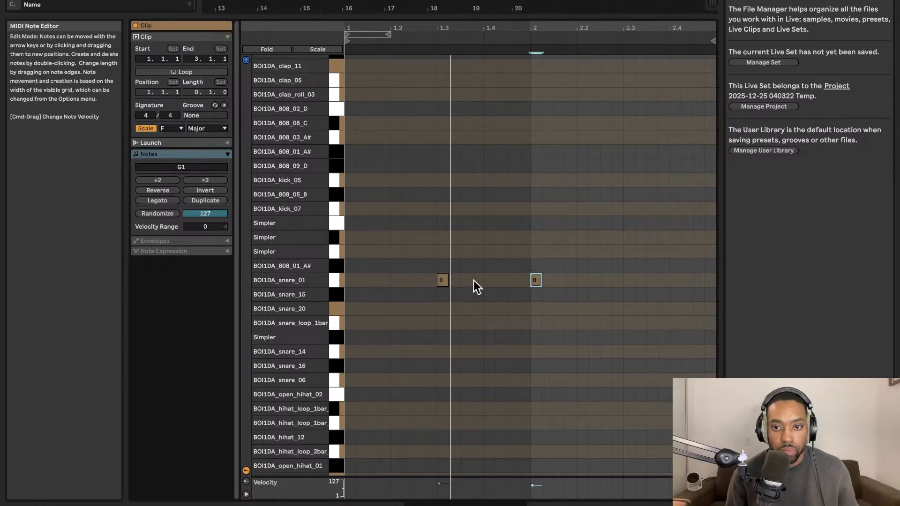
pyautogui.moveTo(391, 277); pyautogui.dragTo(654, 307)
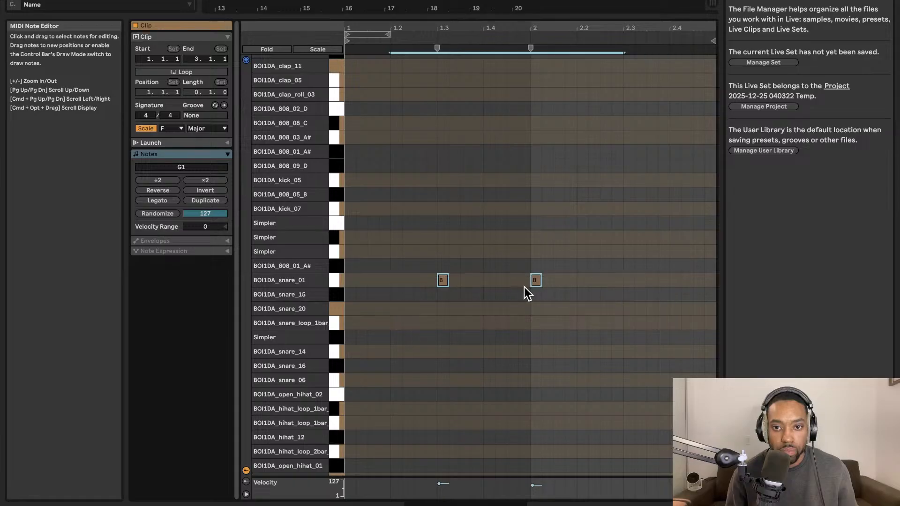
pyautogui.press('super+l')
pyautogui.press('space')
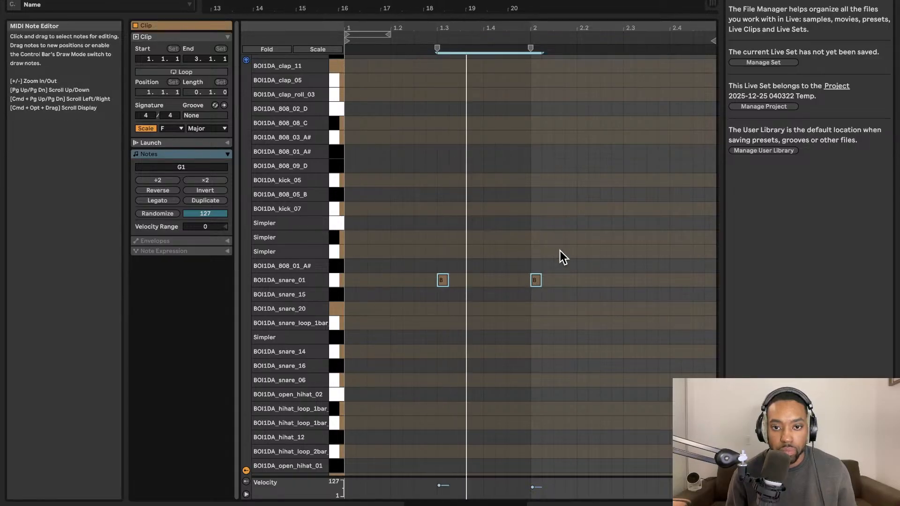
# Move the second snare note to beat 2.3, and collapse the note editor to show the arrangement.
pyautogui.moveTo(538, 281); pyautogui.dragTo(566, 282)
pyautogui.click(553, 282)
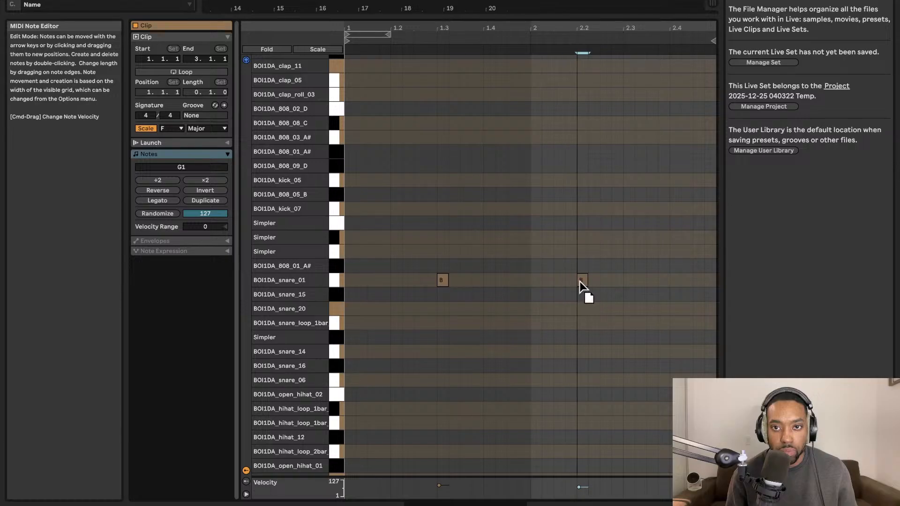
pyautogui.moveTo(626, 280); pyautogui.dragTo(627, 280)
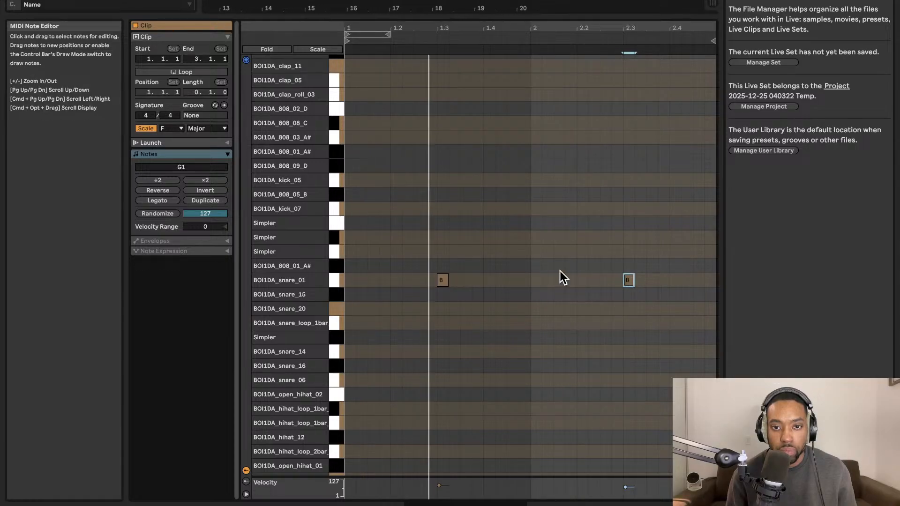
pyautogui.click(553, 265)
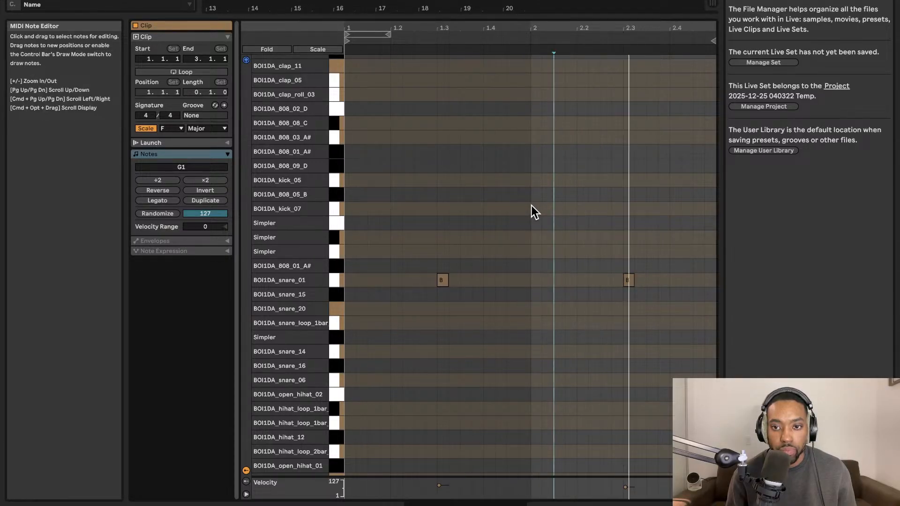
pyautogui.moveTo(506, 18); pyautogui.dragTo(487, 422)
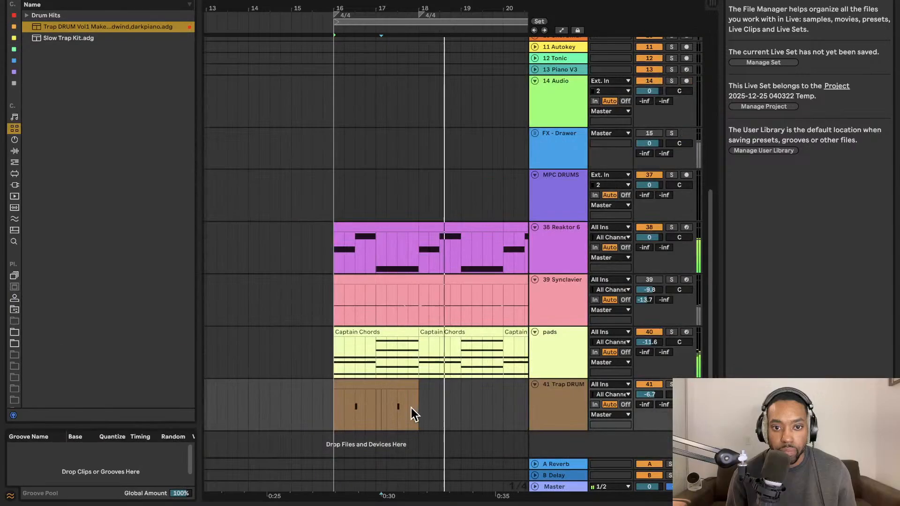
# Set the arrangement loop to span the two-bar Trap DRUM clip from bar 16 to bar 18.
pyautogui.click(391, 388)
pyautogui.hotkey('ctrl', 'l')
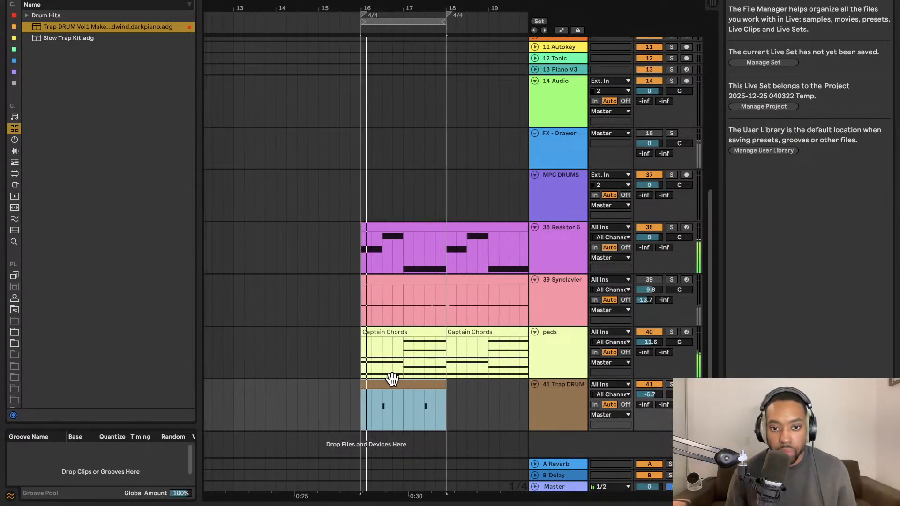
pyautogui.hscroll(1, 398, 336)
pyautogui.scroll(5, 397, 337)
pyautogui.hscroll(2, 421, 336)
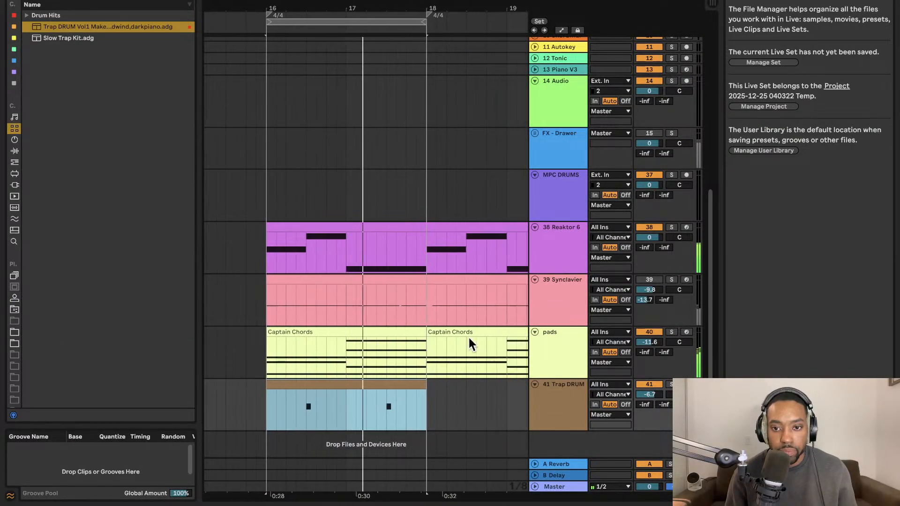
# Duplicate the Trap DRUM track with its snare clip and open the copy's clip in an enlarged note editor.
pyautogui.click(552, 396)
pyautogui.hotkey('ctrl', 'd')
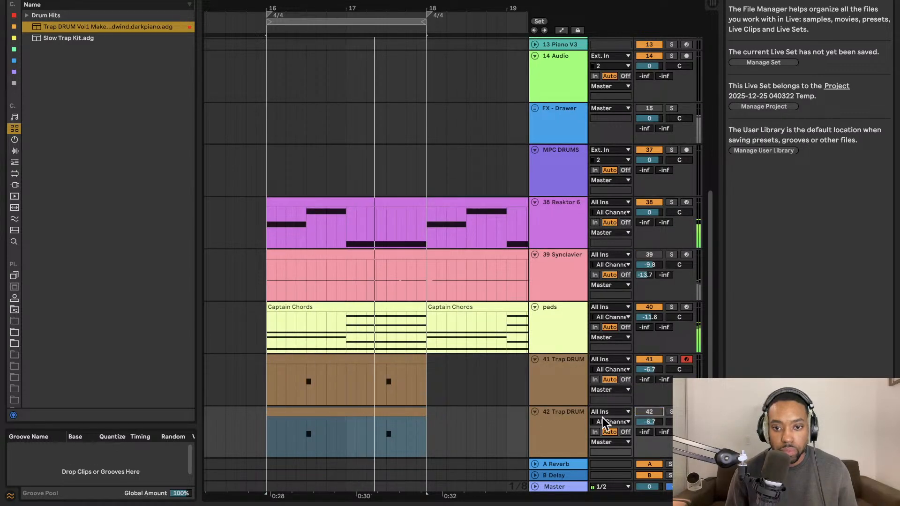
pyautogui.click(386, 413)
pyautogui.doubleClick(373, 412)
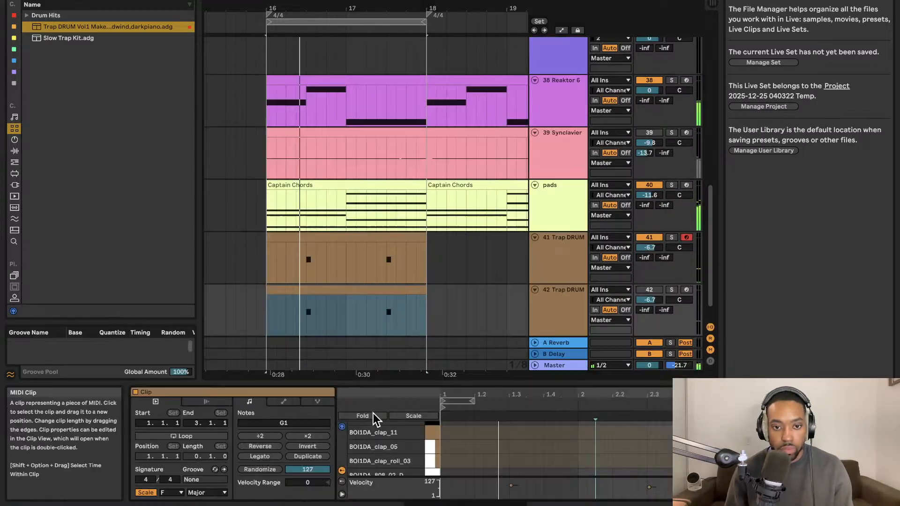
pyautogui.moveTo(477, 377); pyautogui.dragTo(457, 88)
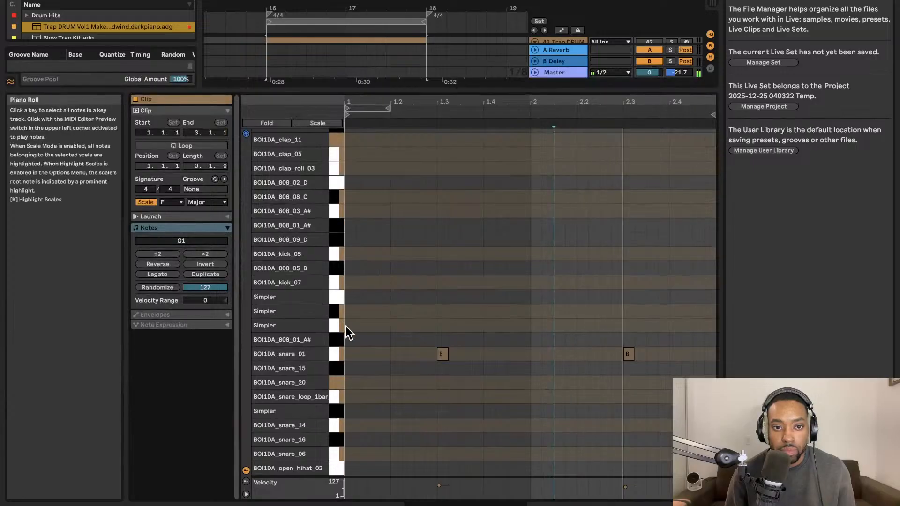
# Place two BOI1DA_hihat_loop_1bar notes in the copied clip, one on beat 1 and one an eighth note after it.
pyautogui.scroll(-8, 376, 350)
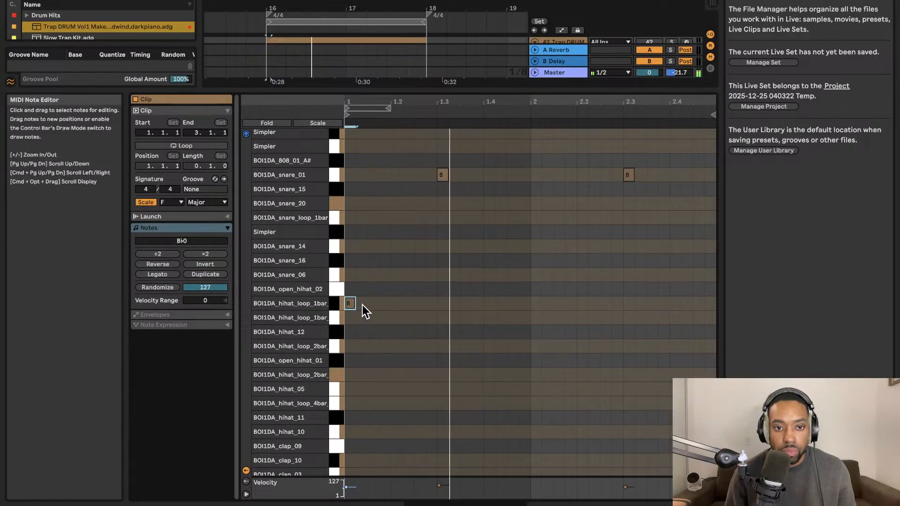
pyautogui.doubleClick(360, 303)
pyautogui.doubleClick(371, 303)
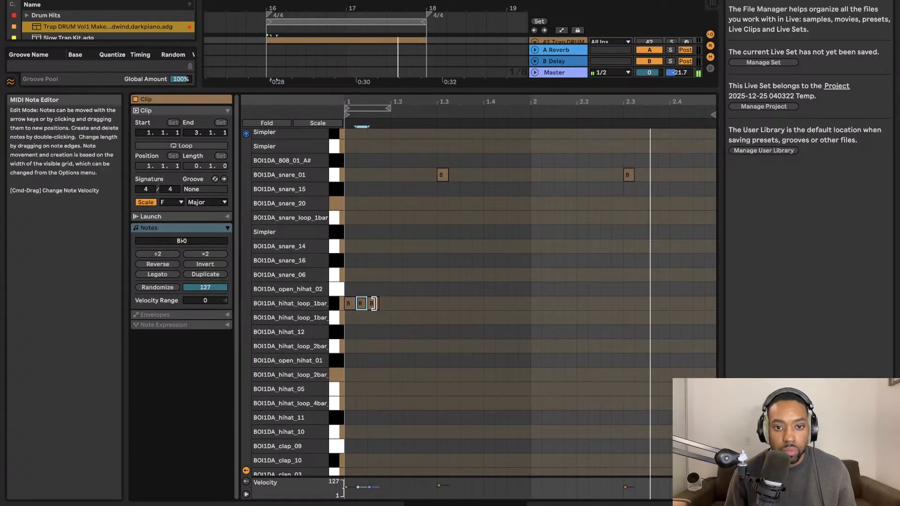
pyautogui.doubleClick(365, 306)
pyautogui.doubleClick(373, 304)
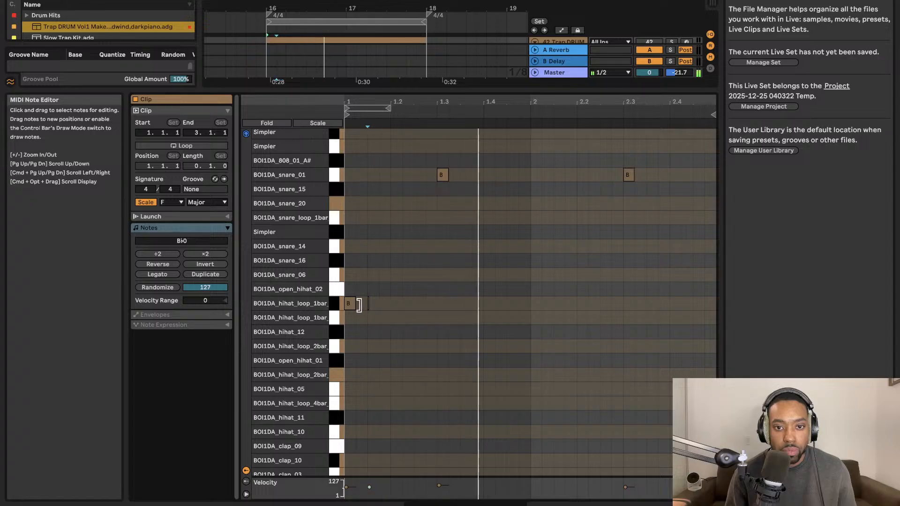
pyautogui.doubleClick(368, 305)
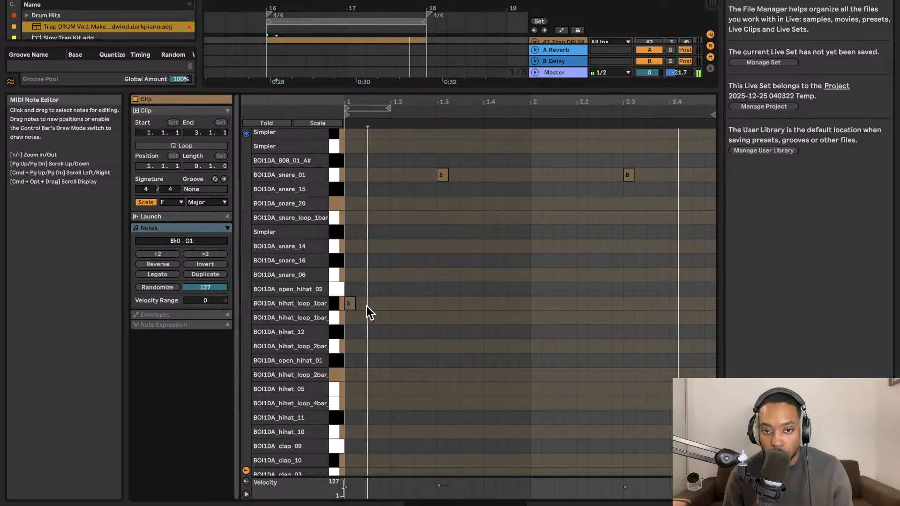
pyautogui.doubleClick(372, 303)
pyautogui.moveTo(385, 304); pyautogui.dragTo(349, 305)
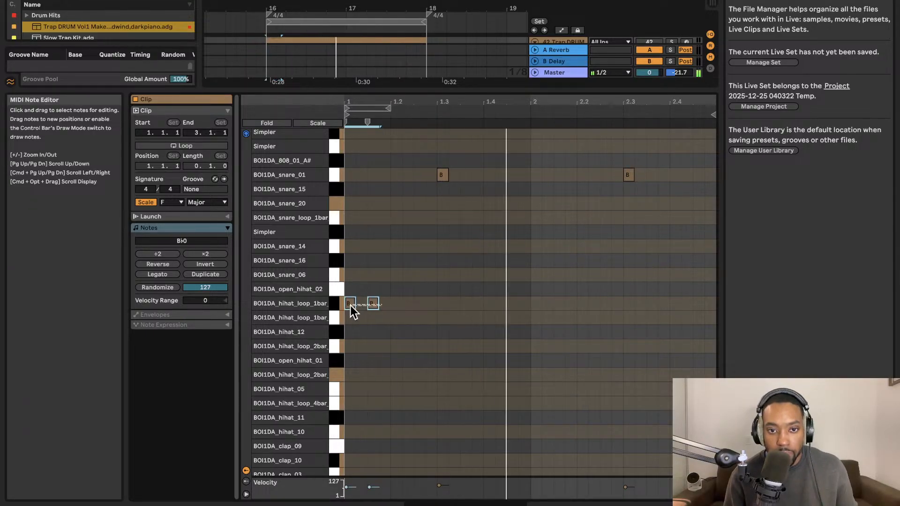
pyautogui.press('super+d')
pyautogui.press('super+d')
pyautogui.press('super+z')
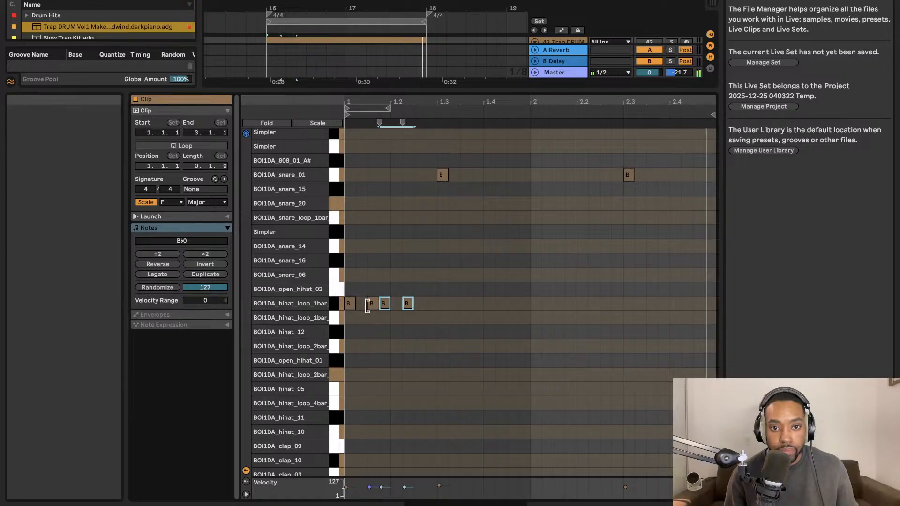
pyautogui.press('super+z')
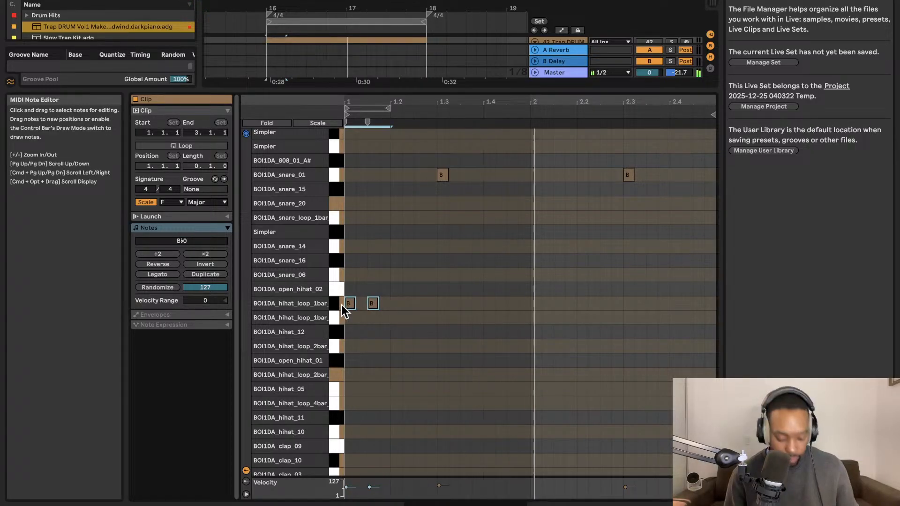
# Duplicate the one-beat pair of hi-hat notes repeatedly to fill both bars, keeping no copies past bar 3.
pyautogui.press('super+d')
pyautogui.press('super+d')
pyautogui.press('super+d')
pyautogui.press('super+d')
pyautogui.press('super+d')
pyautogui.press('super+d')
pyautogui.press('super+d')
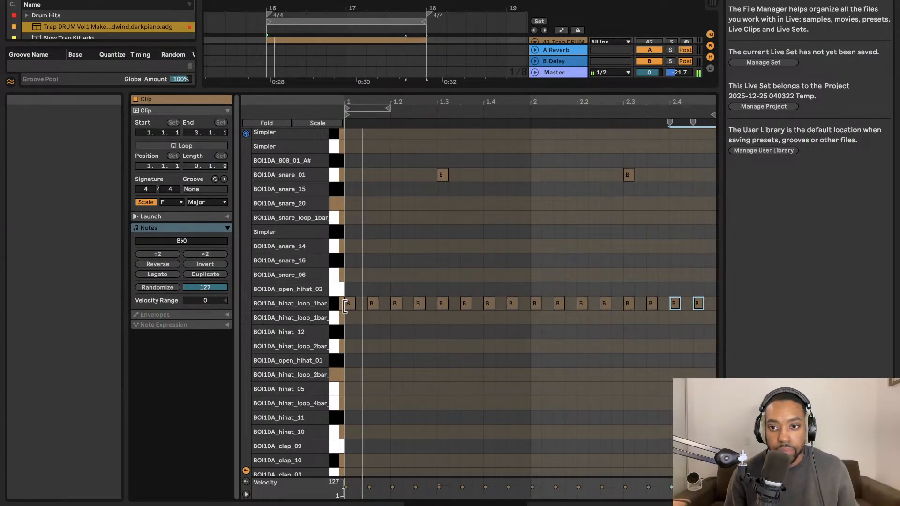
pyautogui.press('super+d')
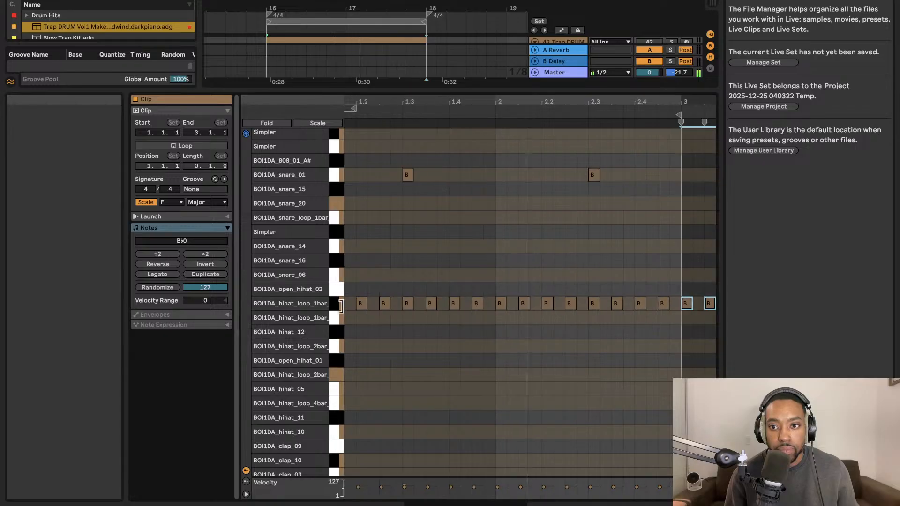
pyautogui.press('super+z')
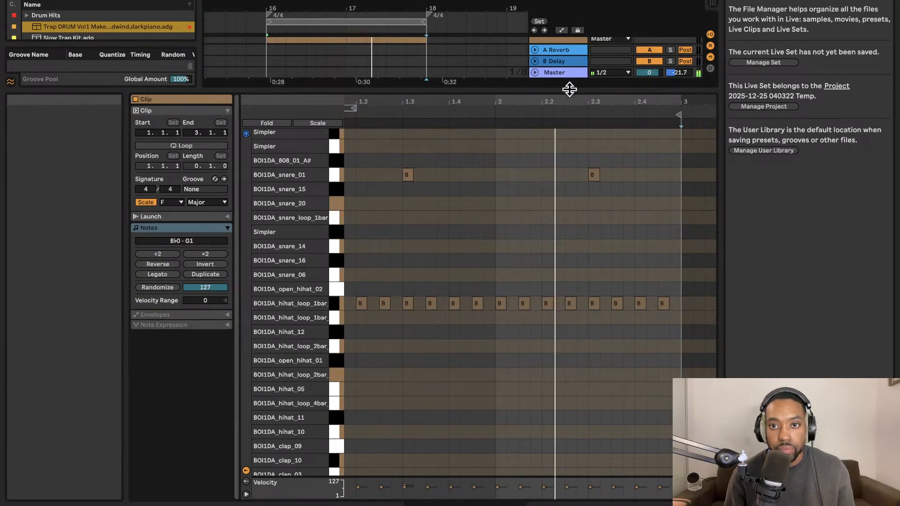
# Mute the original Trap DRUM track 41 and return to the hi-hat clip of track 42 in the note editor.
pyautogui.moveTo(569, 89); pyautogui.dragTo(569, 259)
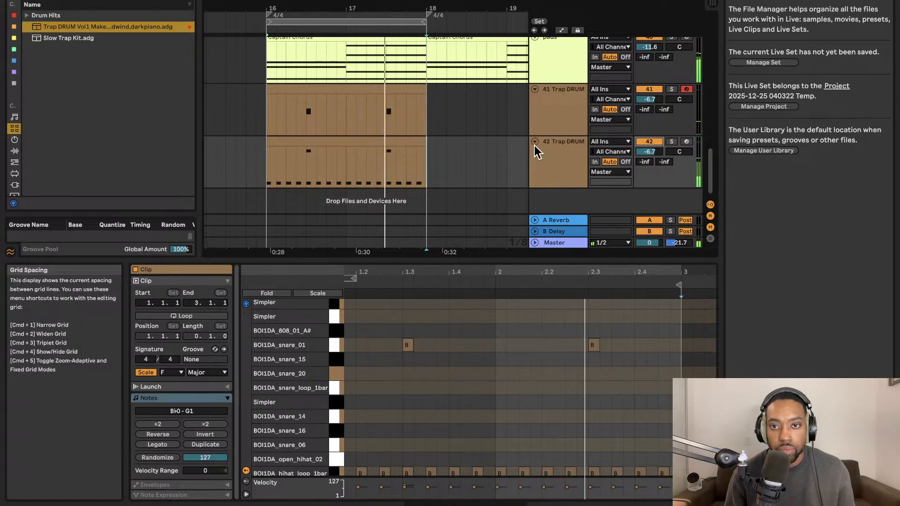
pyautogui.click(649, 89)
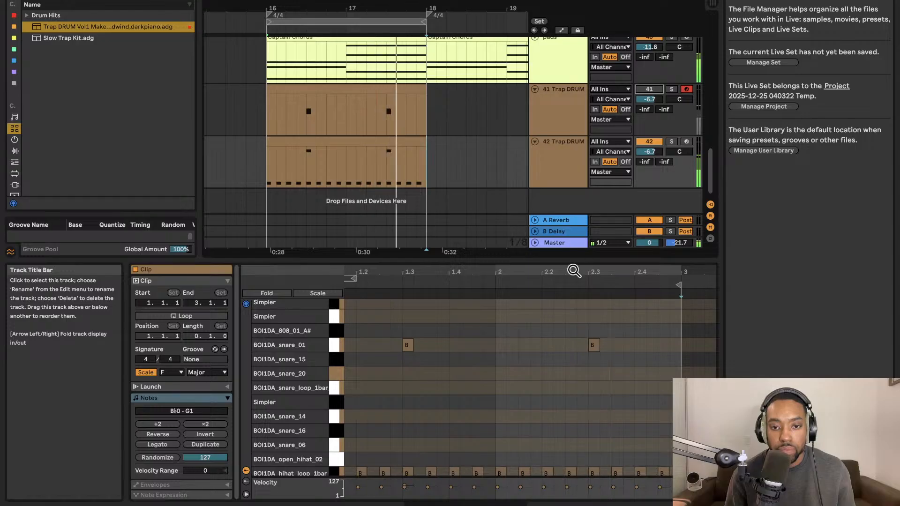
pyautogui.moveTo(538, 256); pyautogui.dragTo(534, 164)
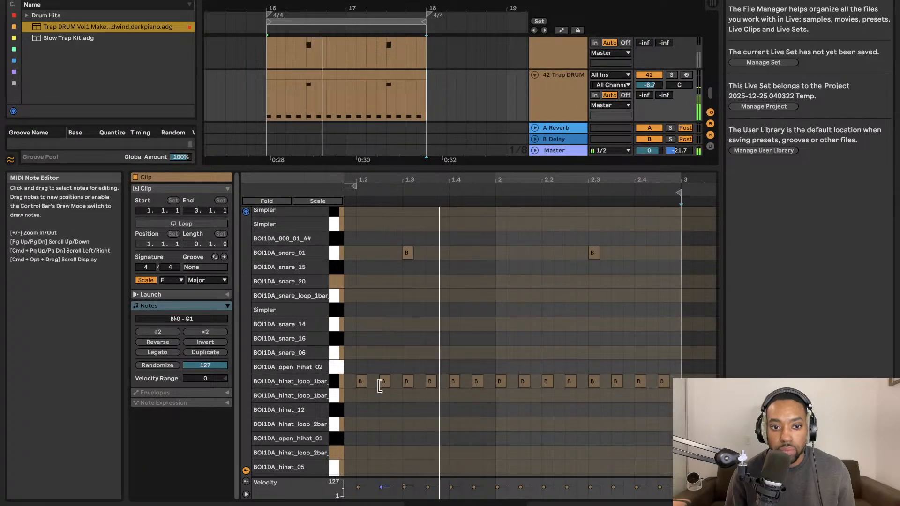
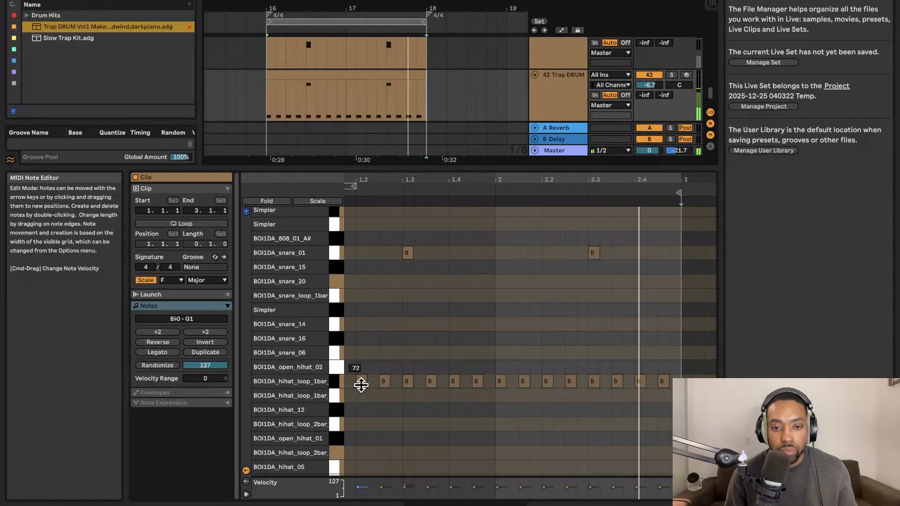
# Adjust the velocities of individual BOI1DA_hihat_loop_1bar notes between beats 1.3 and 2.4 to about 72.
pyautogui.click(429, 380)
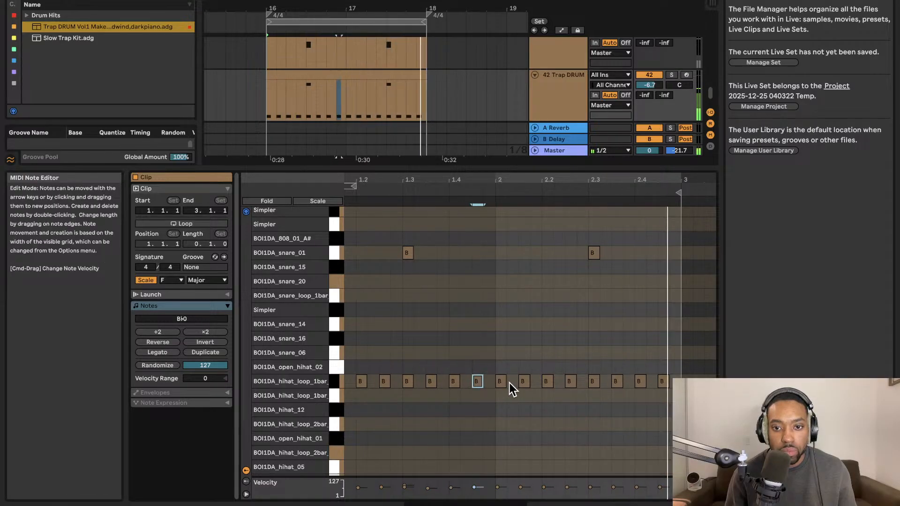
pyautogui.click(521, 382)
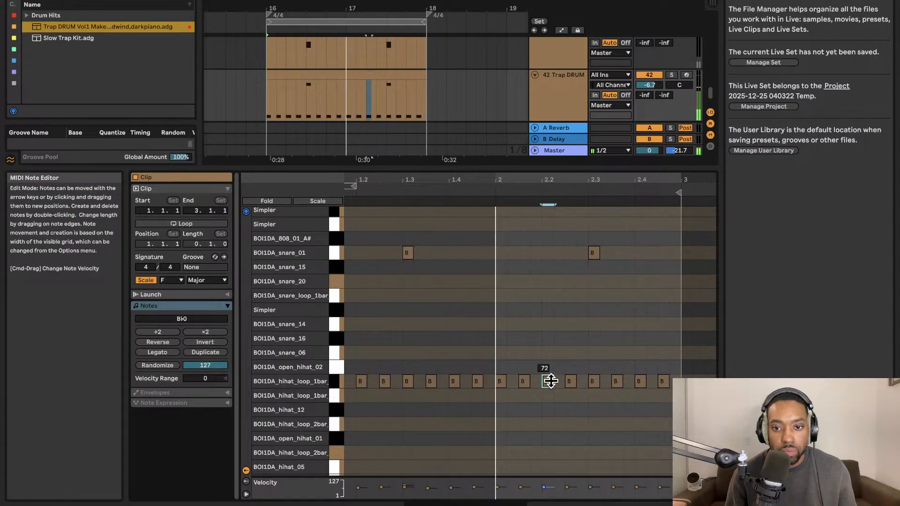
pyautogui.click(570, 382)
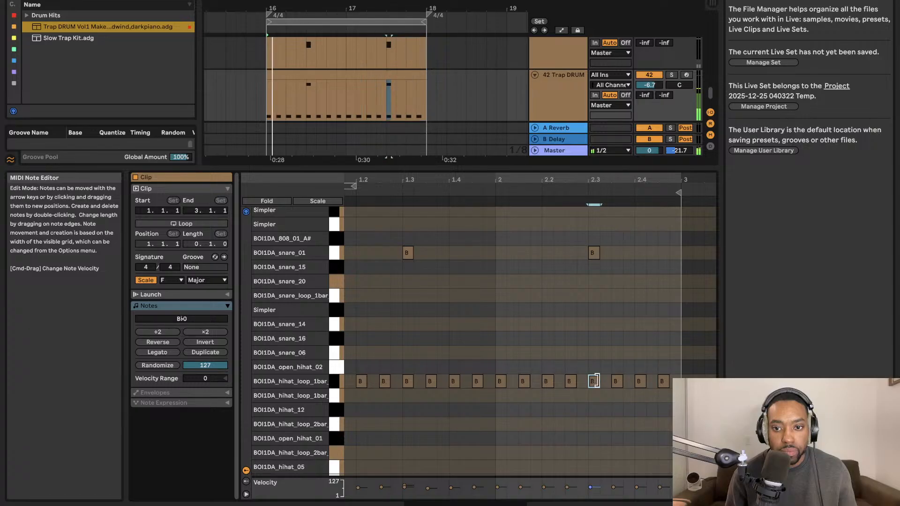
pyautogui.click(615, 381)
pyautogui.click(662, 381)
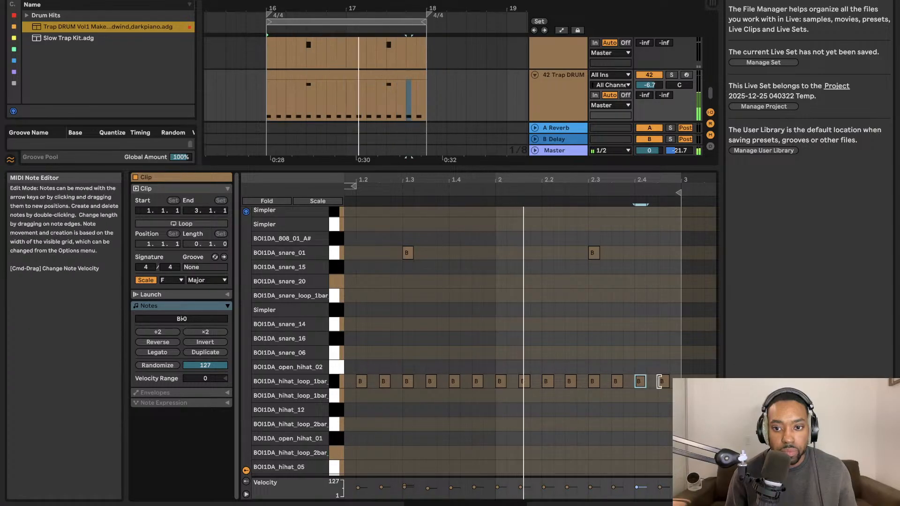
pyautogui.click(638, 382)
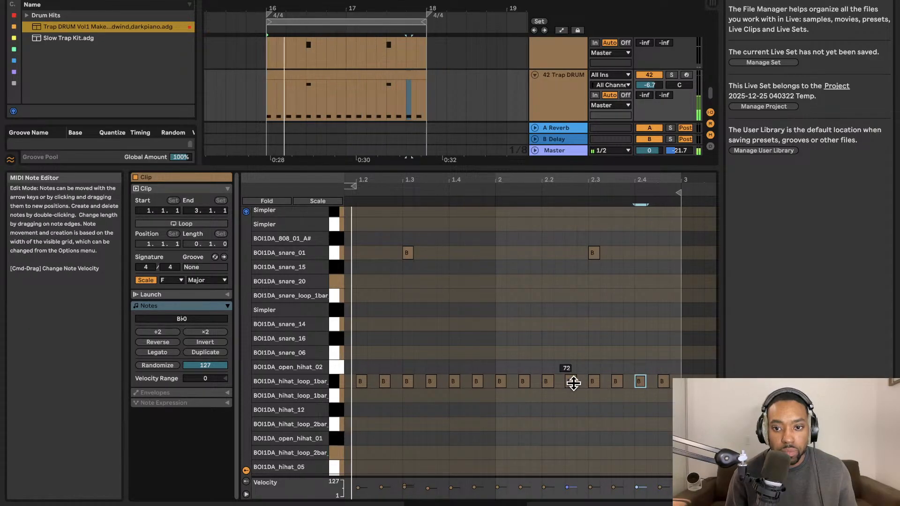
pyautogui.click(546, 381)
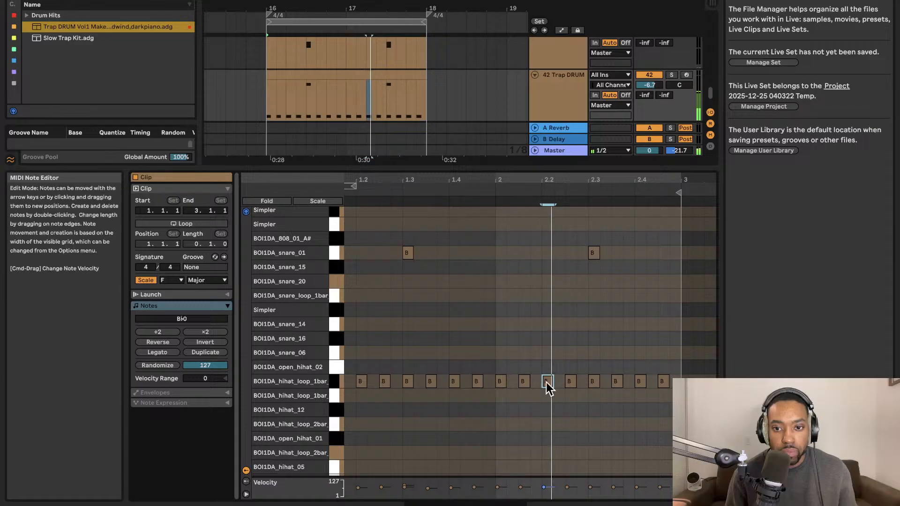
# Add two BOI1DA_hihat_12 notes in bar 1, one on beat 1.2 and one an eighth note after it.
pyautogui.scroll(-2, 363, 399)
pyautogui.click(370, 355)
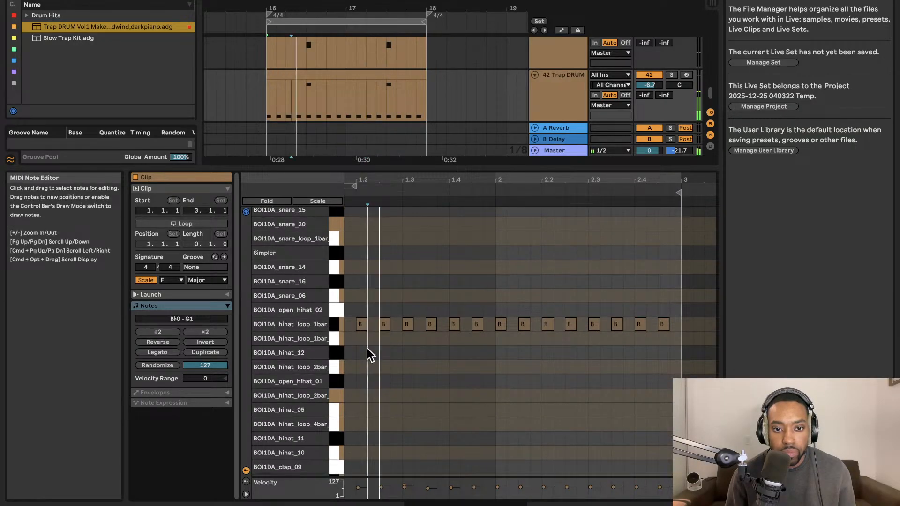
pyautogui.doubleClick(369, 354)
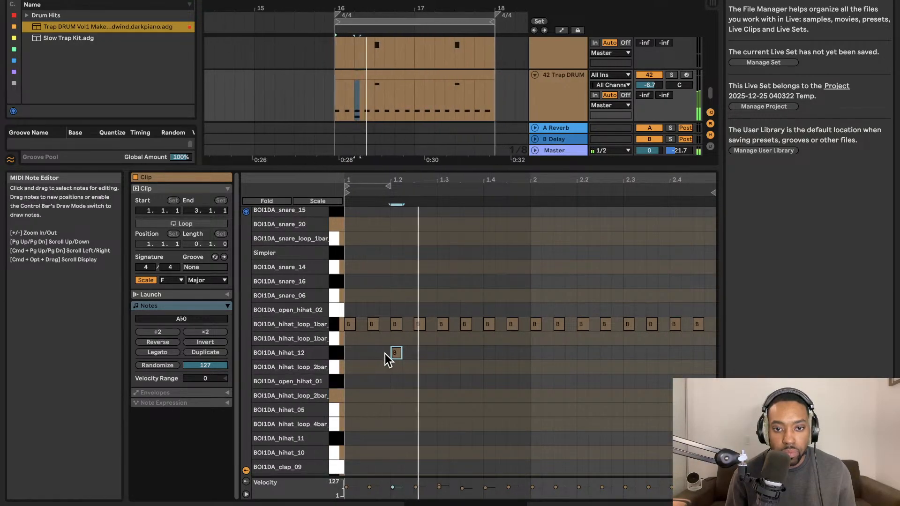
pyautogui.doubleClick(433, 353)
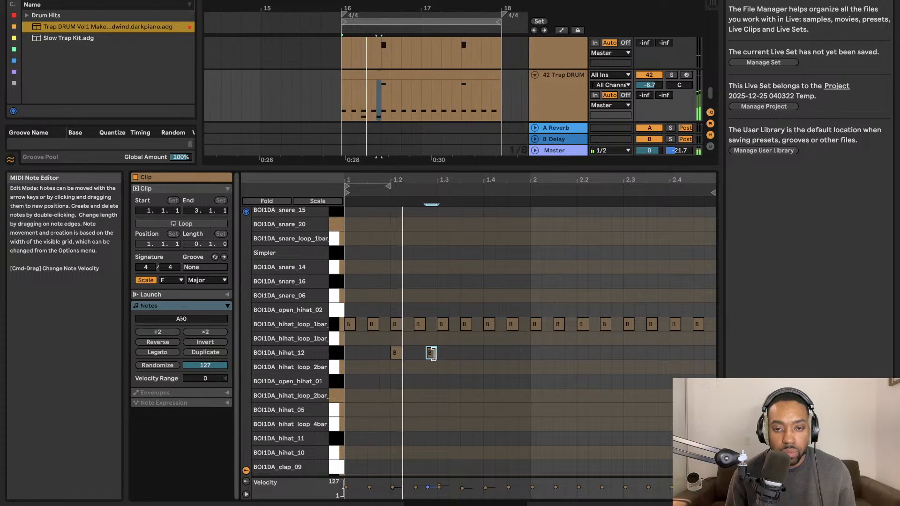
pyautogui.moveTo(433, 354); pyautogui.dragTo(425, 355)
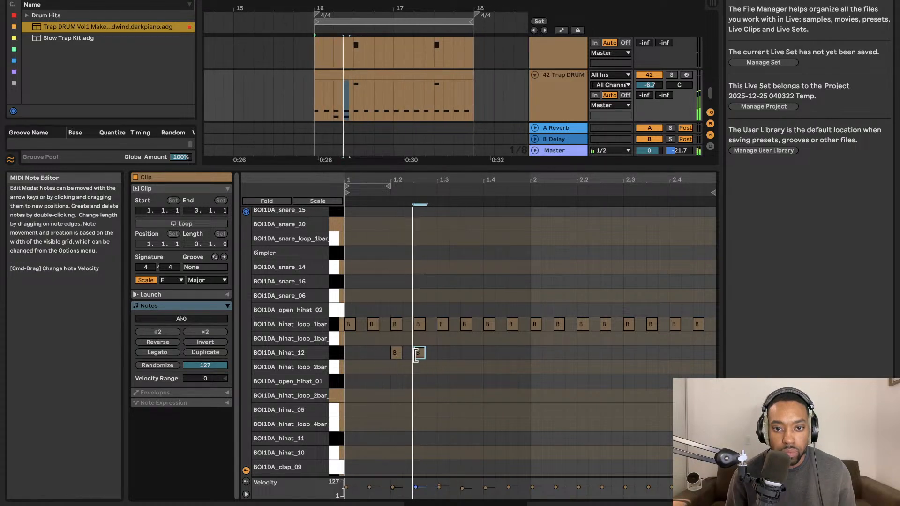
# Add two more BOI1DA_hihat_12 notes in bar 2, on beat 2.2 and an eighth note after it.
pyautogui.doubleClick(524, 354)
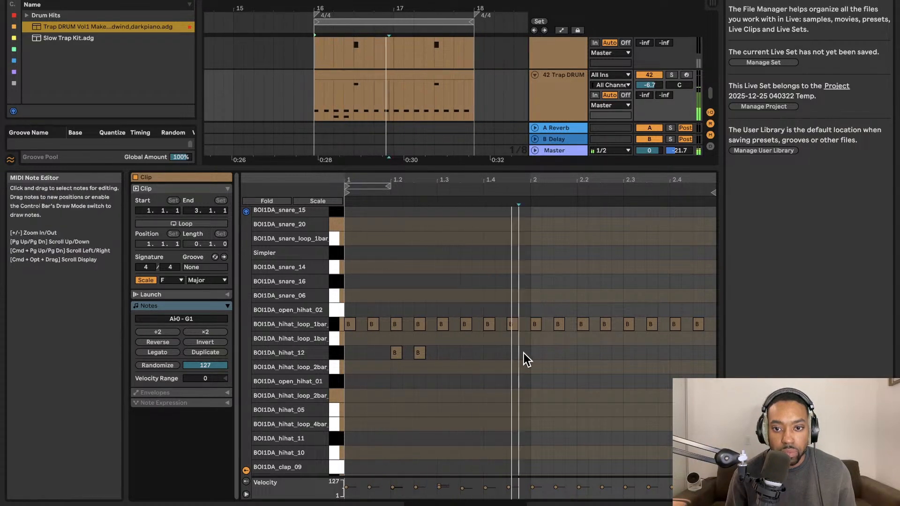
pyautogui.doubleClick(547, 354)
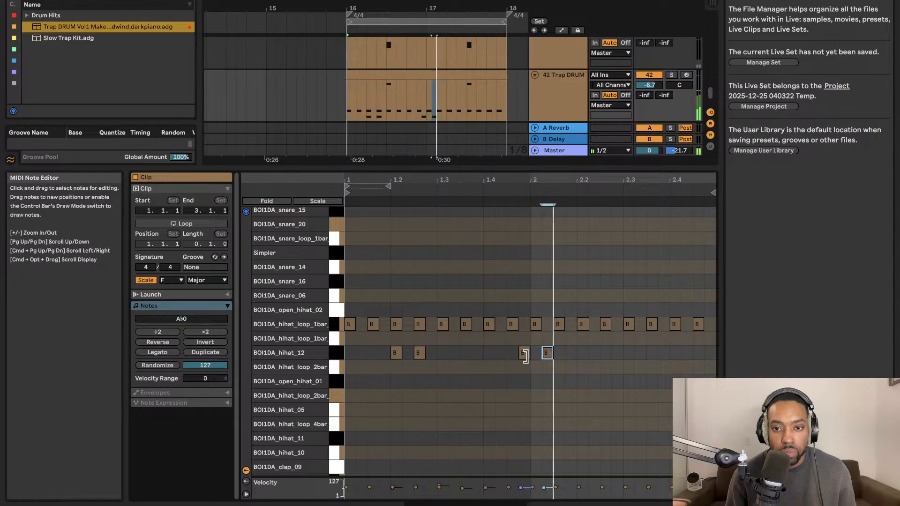
pyautogui.moveTo(525, 354); pyautogui.dragTo(606, 356)
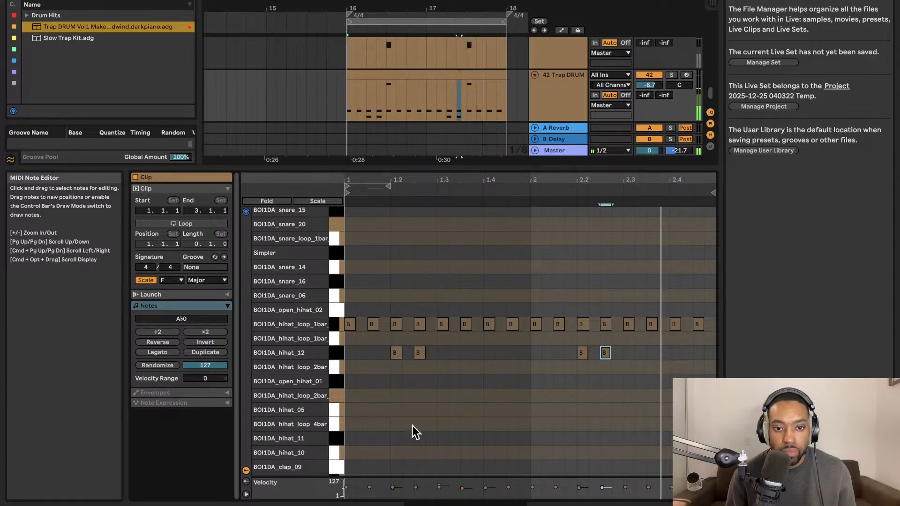
# Add three BOI1DA_hihat_05 notes, placed an eighth note after beats 1.4, 2.3 and 2.4.
pyautogui.doubleClick(404, 414)
pyautogui.moveTo(407, 409)
pyautogui.mouseDown()
pyautogui.moveTo(528, 406)
pyautogui.moveTo(515, 407)
pyautogui.mouseUp()
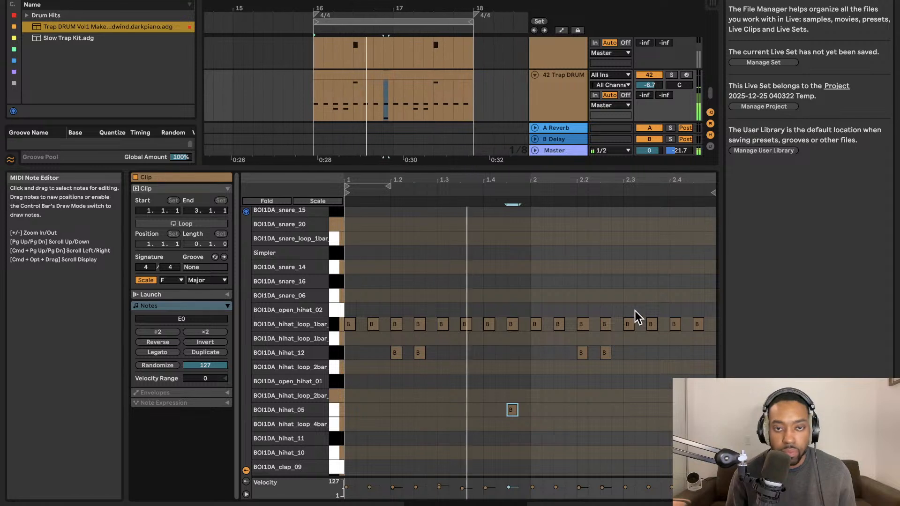
pyautogui.click(643, 398)
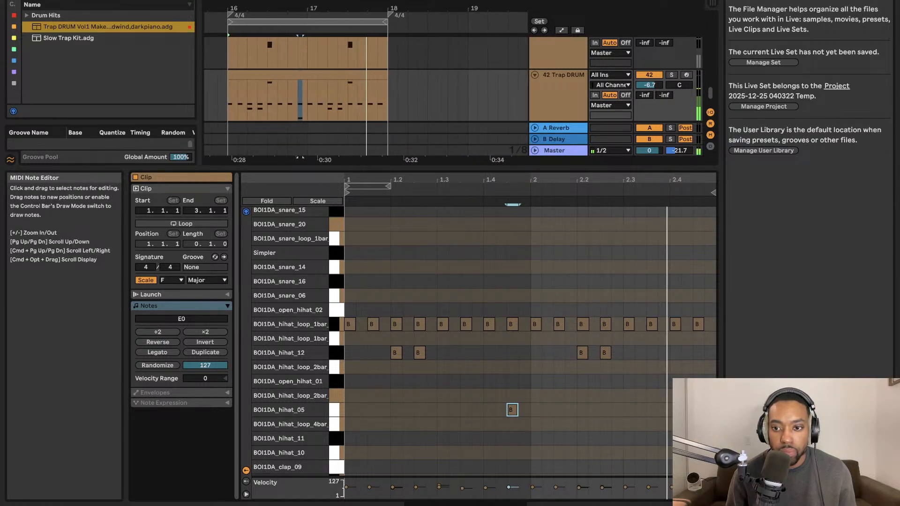
pyautogui.doubleClick(651, 410)
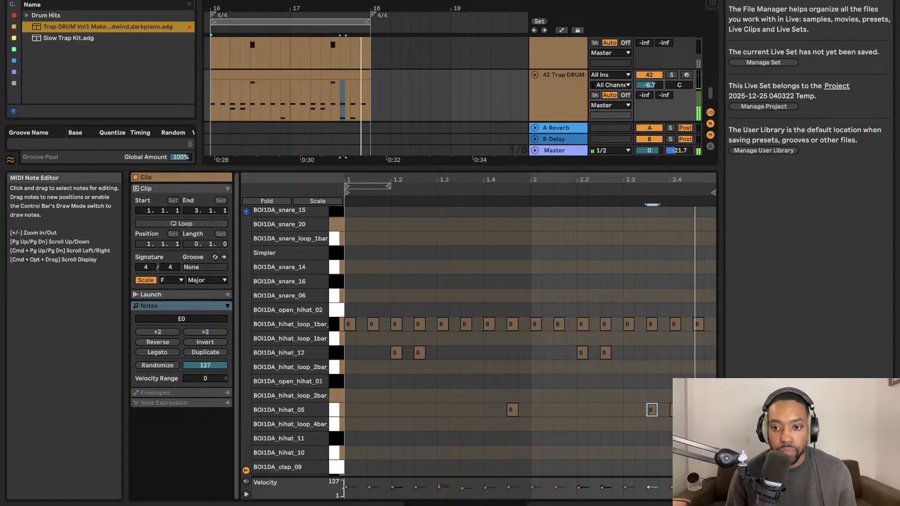
pyautogui.moveTo(675, 409); pyautogui.dragTo(698, 410)
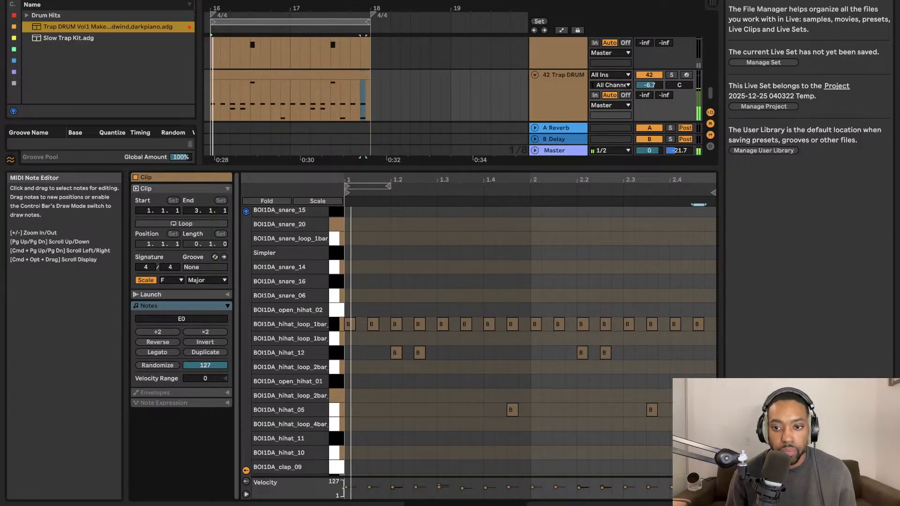
# Return to a larger arrangement view and duplicate Trap DRUM track 42 with its hi-hat clip.
pyautogui.moveTo(424, 168); pyautogui.dragTo(436, 382)
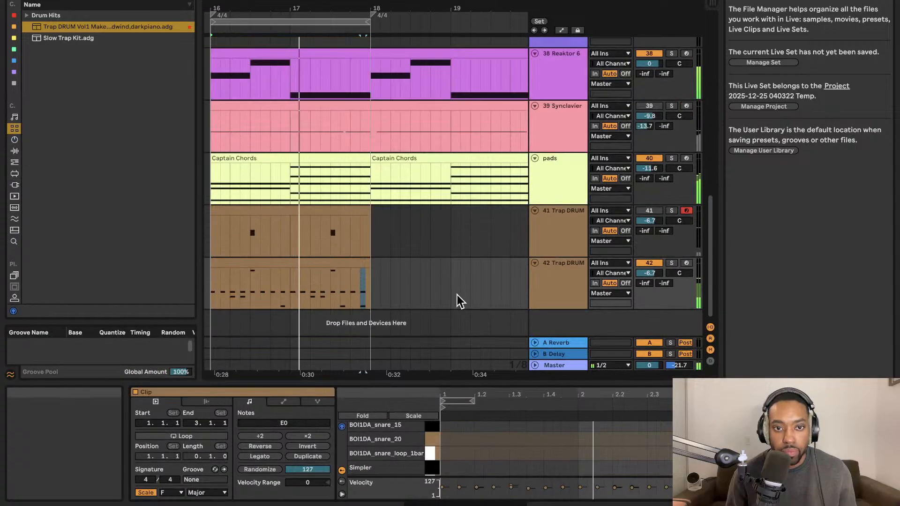
pyautogui.hscroll(-4, 460, 288)
pyautogui.hscroll(-1, 455, 251)
pyautogui.hscroll(1, 454, 251)
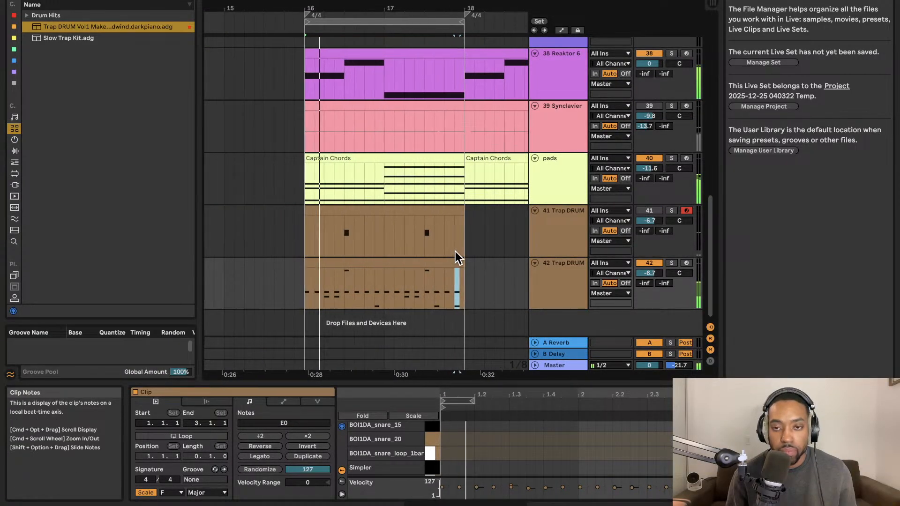
pyautogui.hscroll(-1, 453, 252)
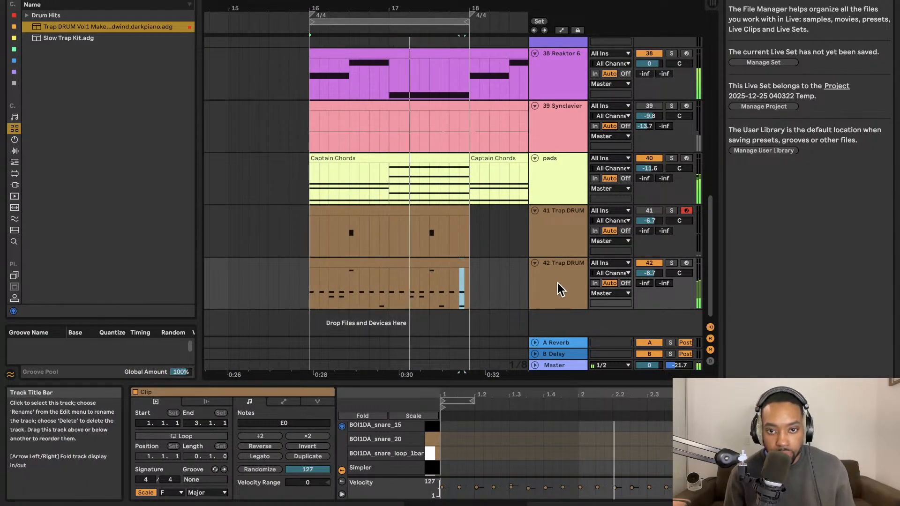
pyautogui.click(547, 297)
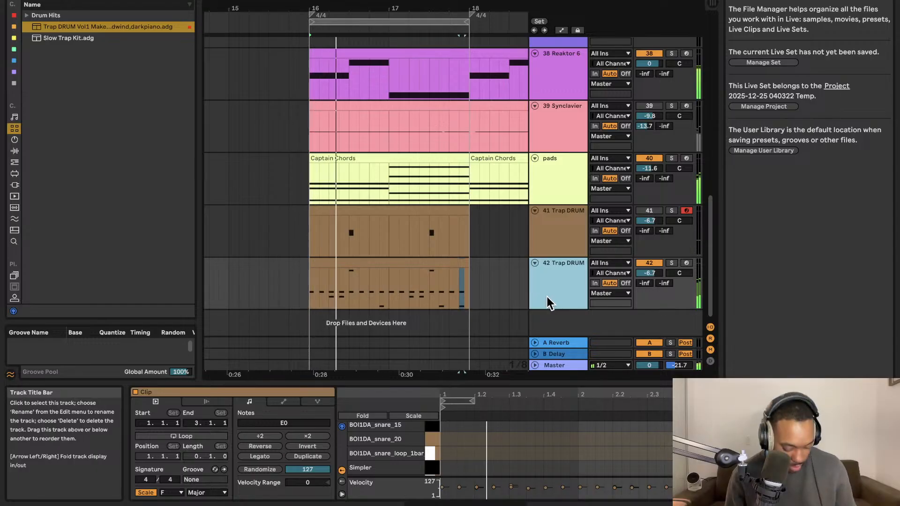
pyautogui.press('super+d')
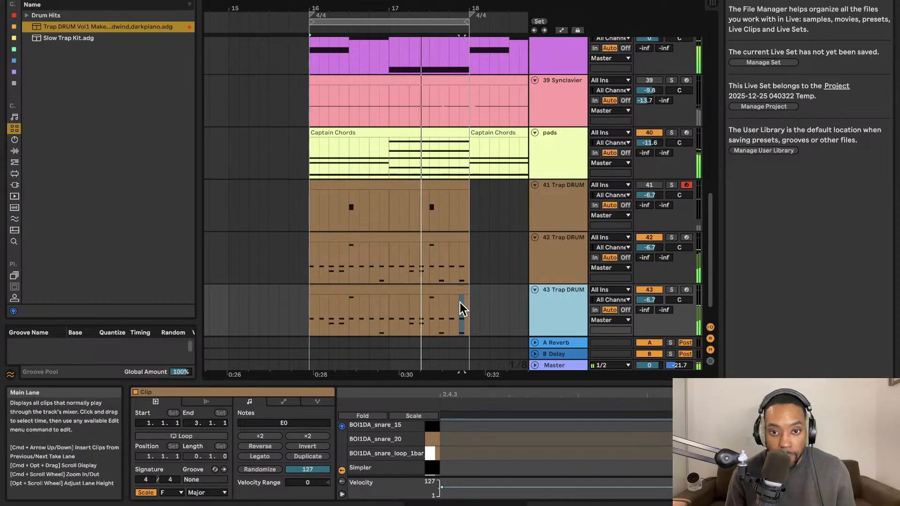
# Open the clip of Trap DRUM track 43 in an enlarged note editor and delete all its hi-hat notes.
pyautogui.click(430, 291)
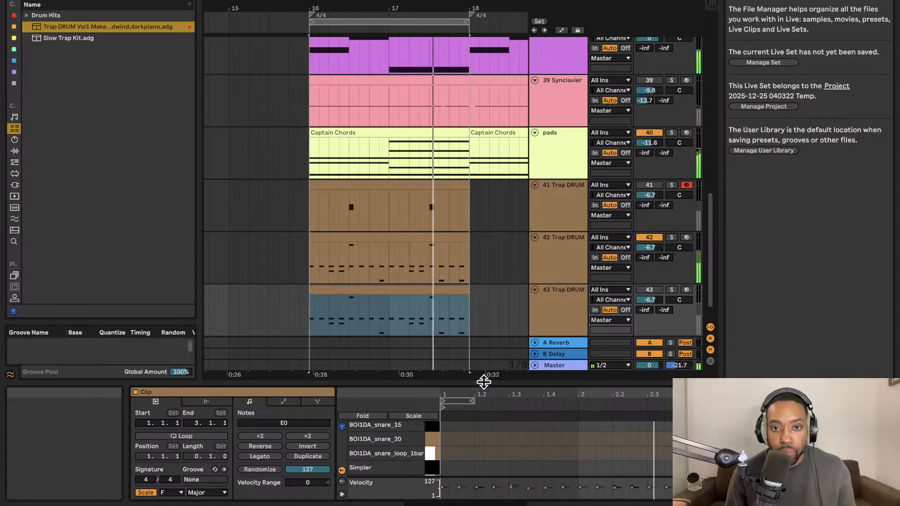
pyautogui.moveTo(482, 378); pyautogui.dragTo(482, 213)
pyautogui.moveTo(345, 360); pyautogui.dragTo(713, 470)
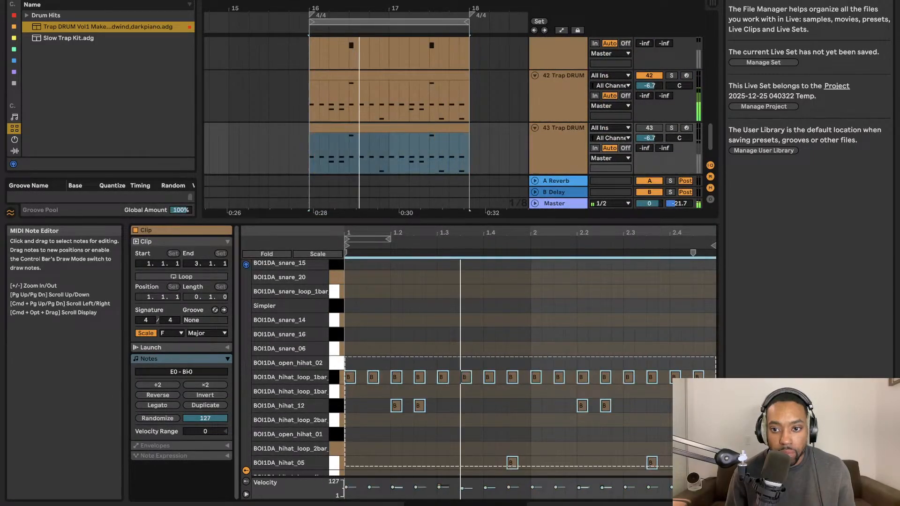
pyautogui.press('Delete')
# Add two BOI1DA_clap_09 notes in bar 1, one an eighth note after beat 1.2 and one a sixteenth after beat 1.4.
pyautogui.scroll(-5, 361, 443)
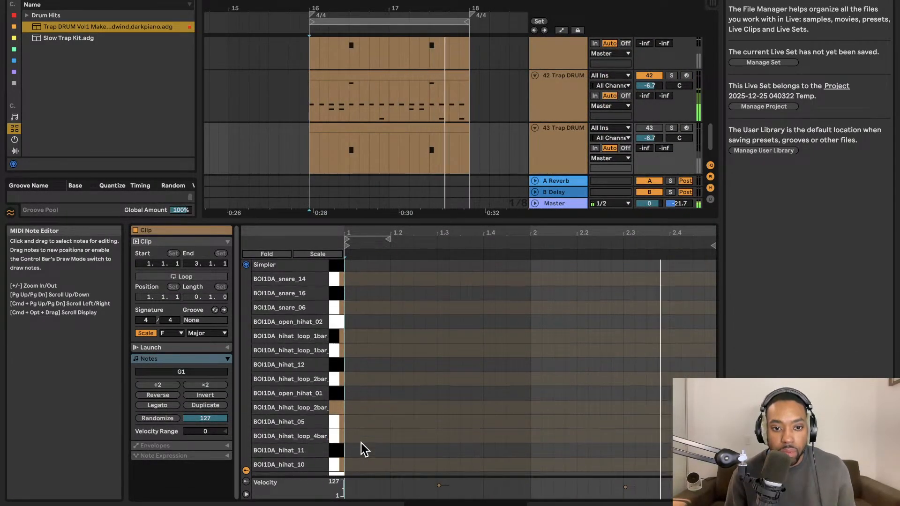
pyautogui.doubleClick(356, 390)
pyautogui.doubleClick(500, 391)
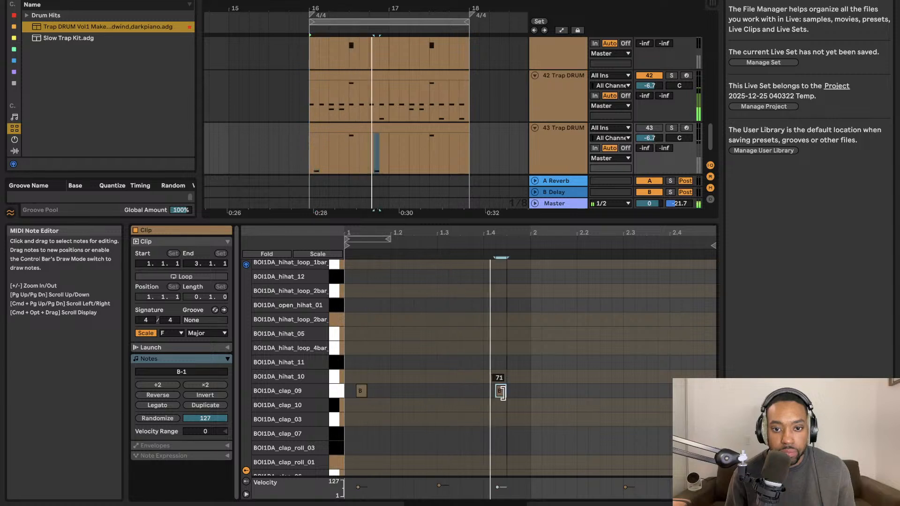
pyautogui.moveTo(360, 390); pyautogui.dragTo(417, 388)
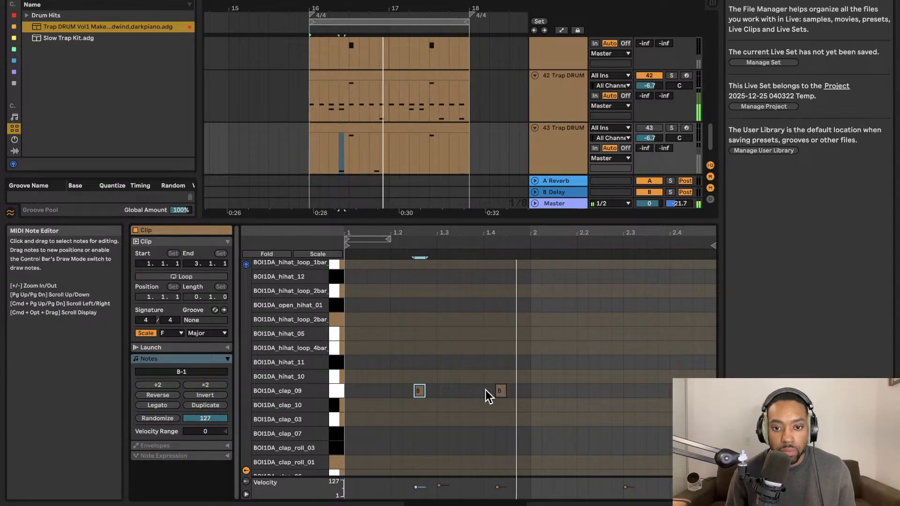
# Unmute Trap DRUM track 43 and move the second clap note into bar 2, an eighth note after beat 2.2.
pyautogui.click(645, 131)
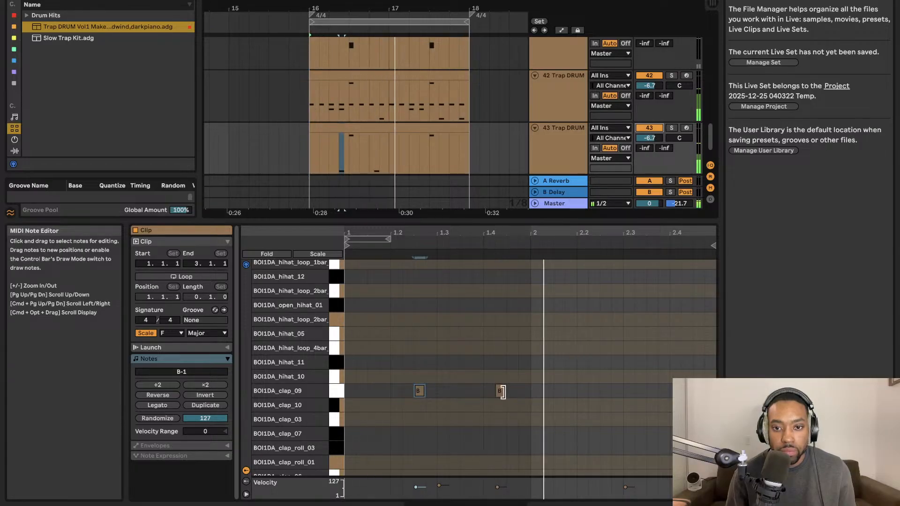
pyautogui.moveTo(500, 390); pyautogui.dragTo(570, 390)
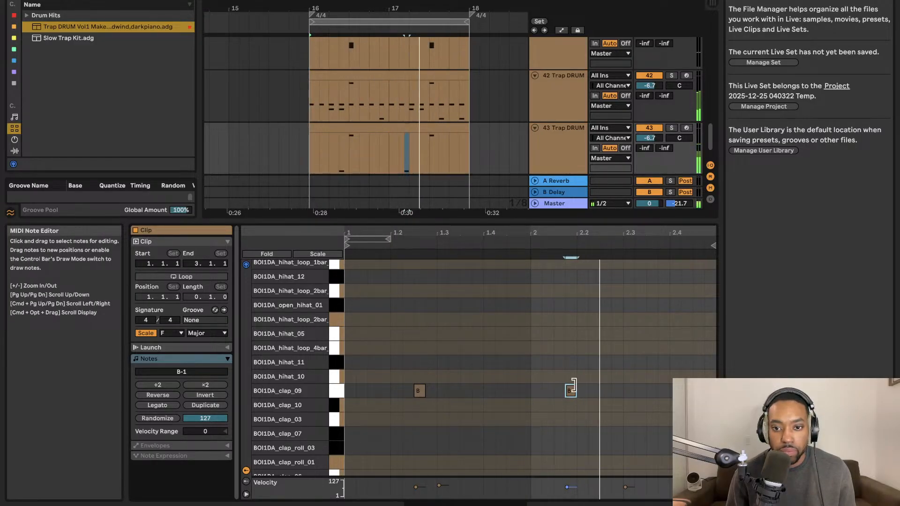
pyautogui.moveTo(572, 387); pyautogui.dragTo(592, 390)
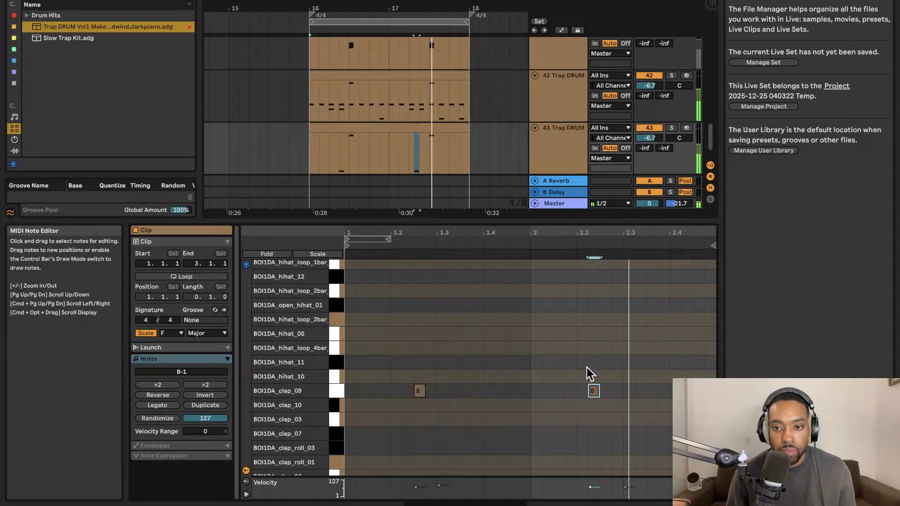
# Try the bar 2 clap note on beat 2.3 and a sixteenth before it, and return it to an eighth after beat 2.2.
pyautogui.moveTo(615, 398); pyautogui.dragTo(627, 398)
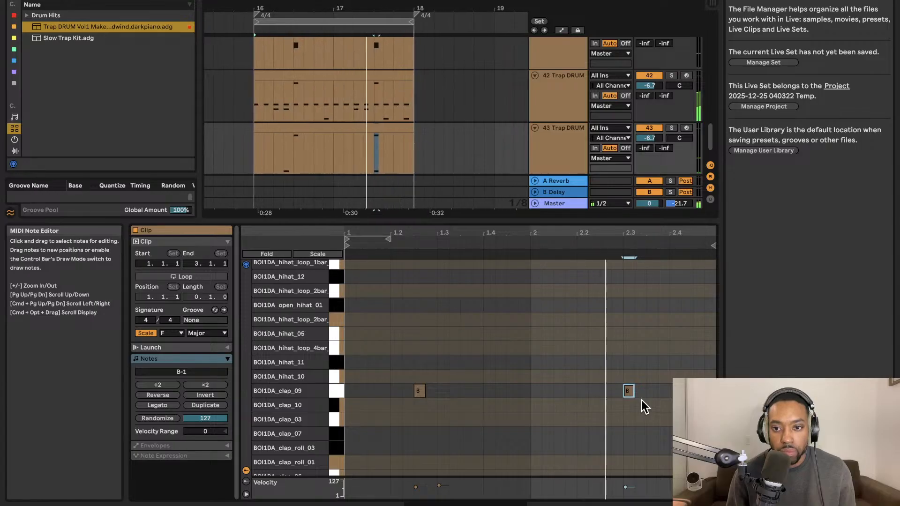
pyautogui.moveTo(628, 395); pyautogui.dragTo(614, 394)
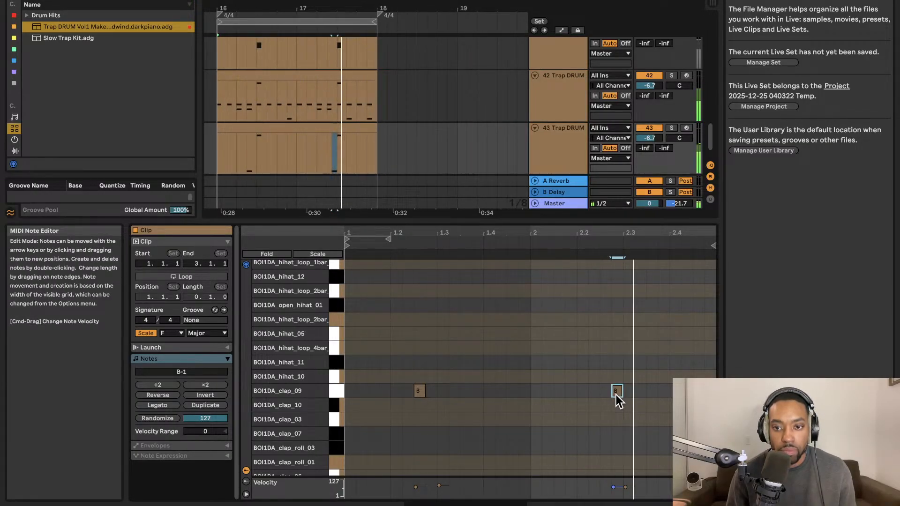
pyautogui.moveTo(616, 395); pyautogui.dragTo(592, 394)
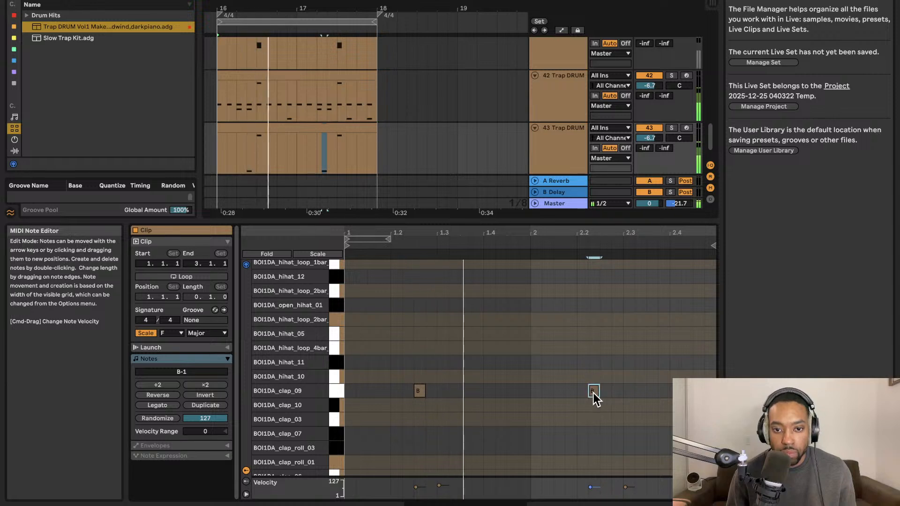
pyautogui.moveTo(598, 394); pyautogui.dragTo(585, 394)
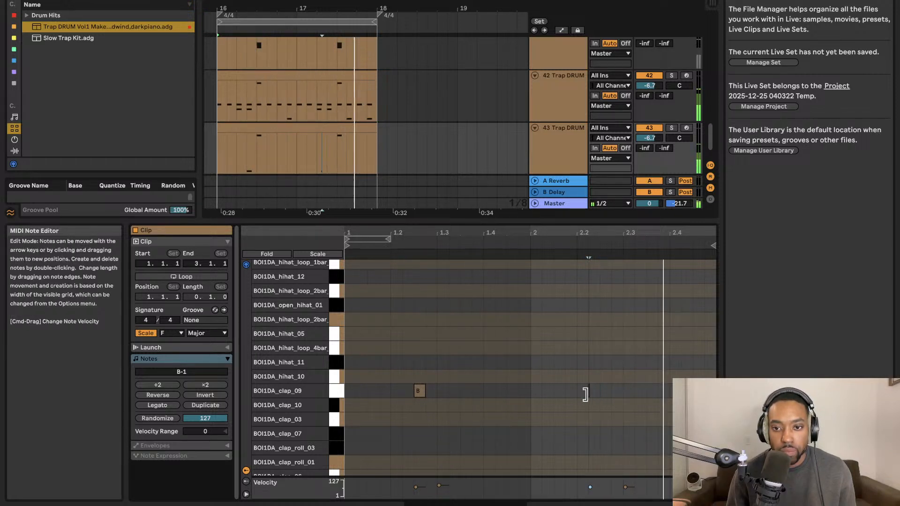
pyautogui.press('space')
pyautogui.press('space')
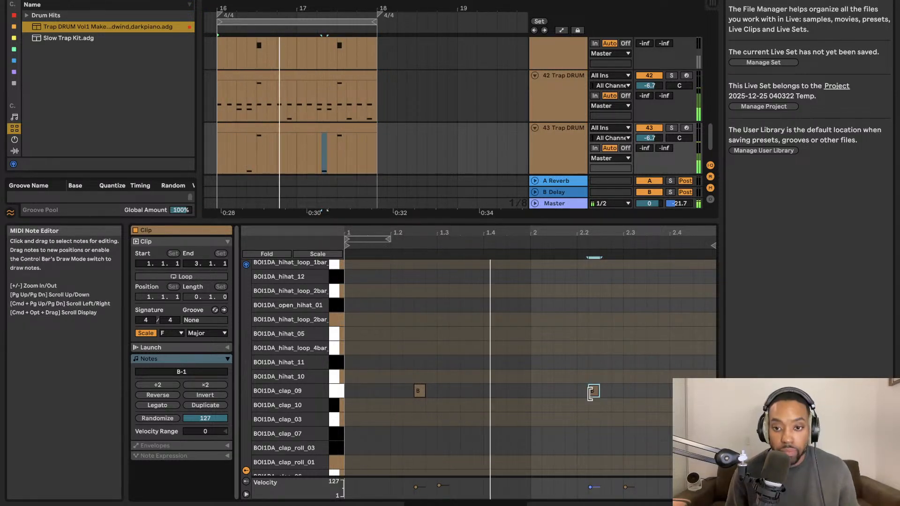
# Move the bar 2 clap note onto beat 2.2 and slightly lower the velocity of the bar 1 clap note.
pyautogui.moveTo(589, 391); pyautogui.dragTo(577, 391)
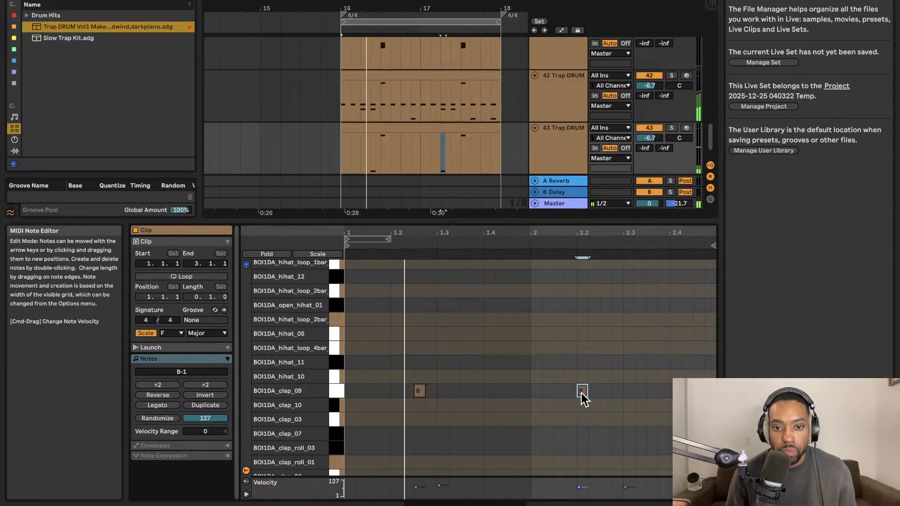
pyautogui.click(420, 394)
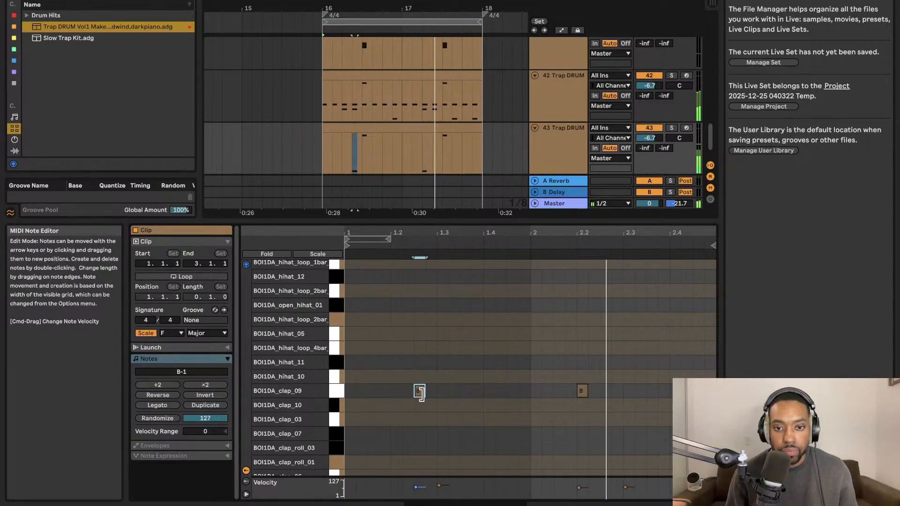
pyautogui.moveTo(419, 393); pyautogui.dragTo(419, 404)
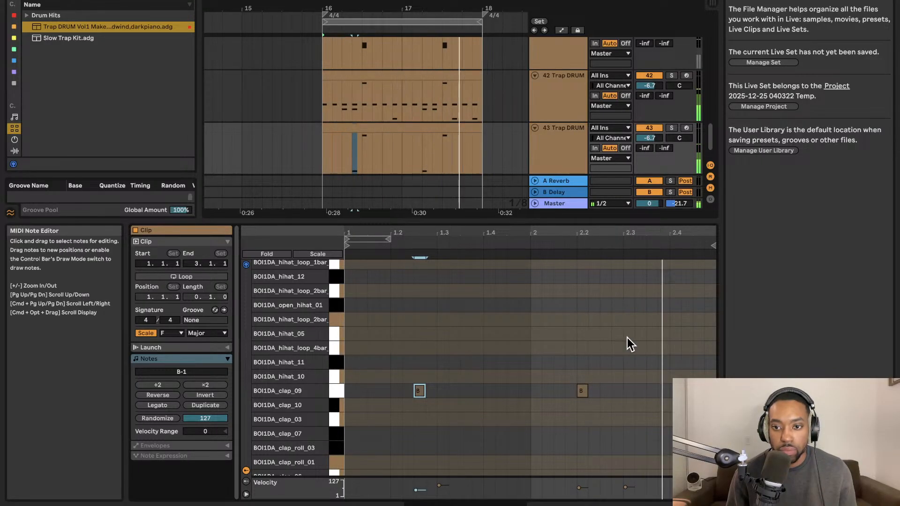
# Add another BOI1DA_clap_09 note in bar 2, try it a sixteenth after beat 2.3, and place it on beat 2.4.
pyautogui.doubleClick(660, 387)
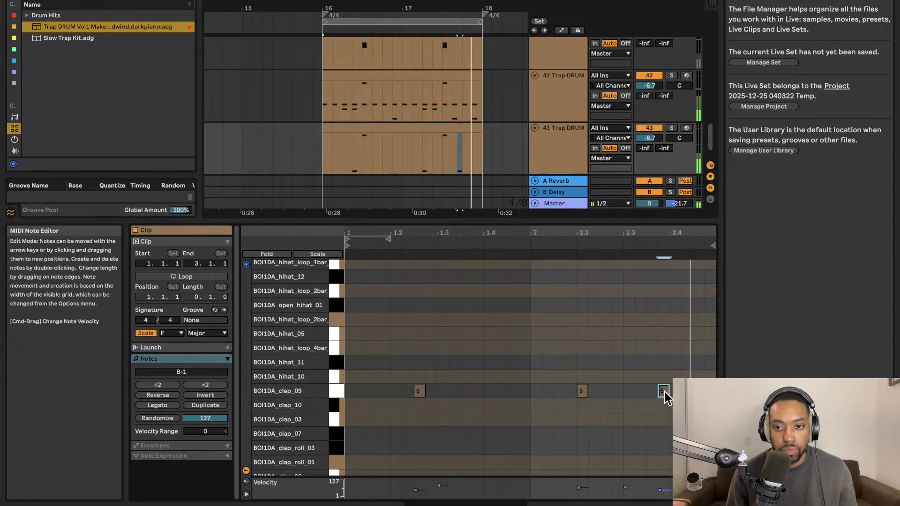
pyautogui.moveTo(664, 391); pyautogui.dragTo(643, 391)
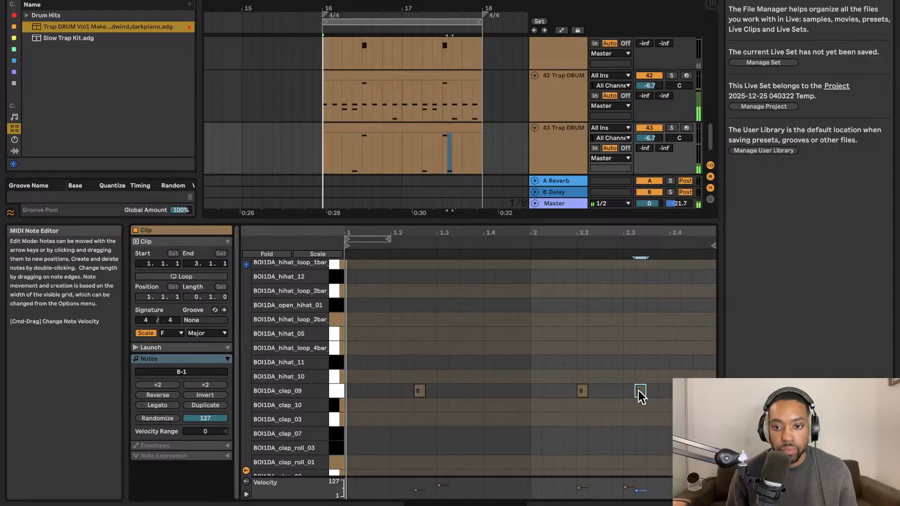
pyautogui.moveTo(639, 391); pyautogui.dragTo(661, 391)
pyautogui.doubleClick(662, 391)
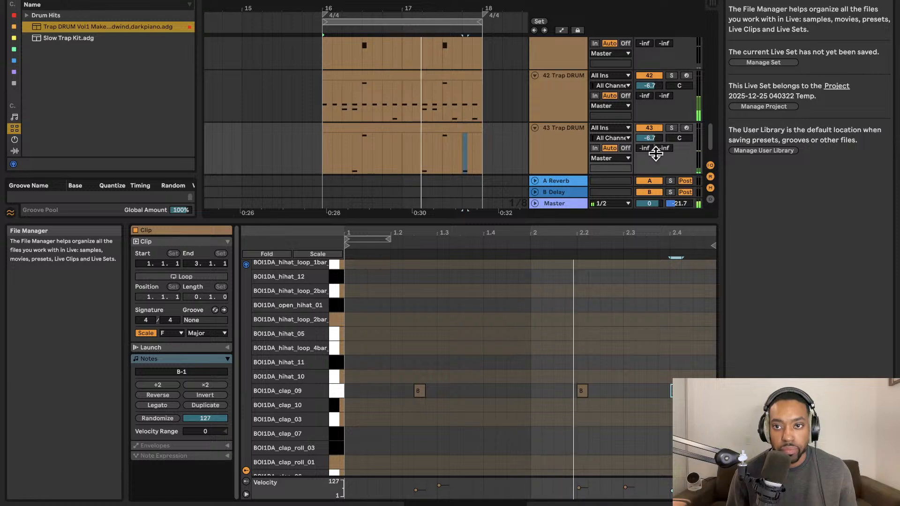
# Unmute Trap DRUM track 41 and lower its volume to about -18.6 dB.
pyautogui.scroll(2, 658, 122)
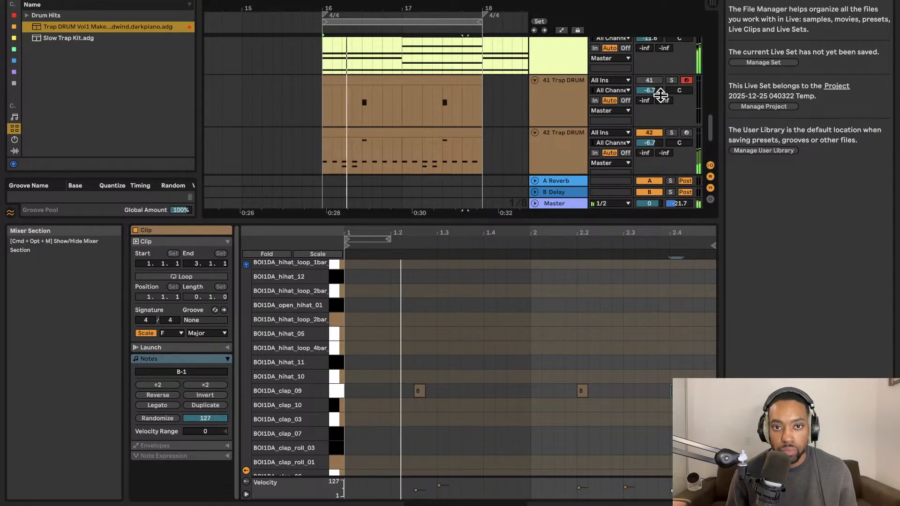
pyautogui.click(655, 82)
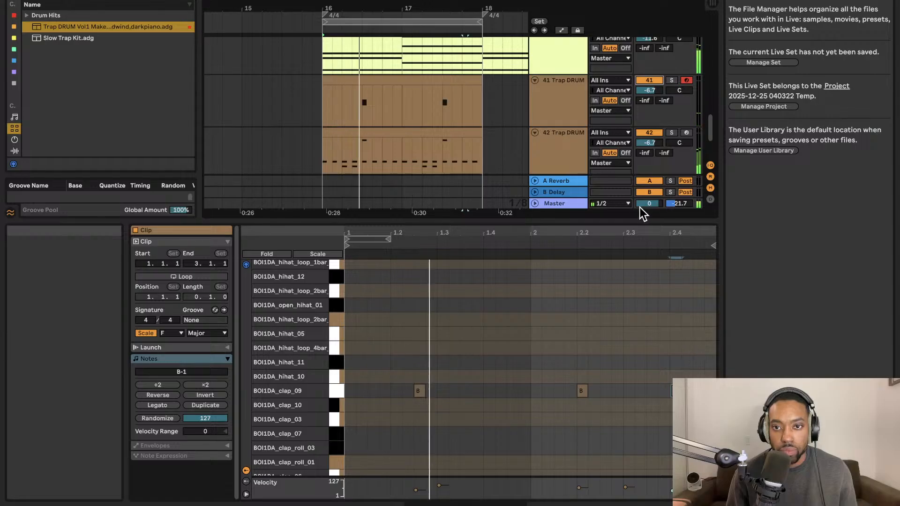
pyautogui.moveTo(648, 91); pyautogui.dragTo(648, 113)
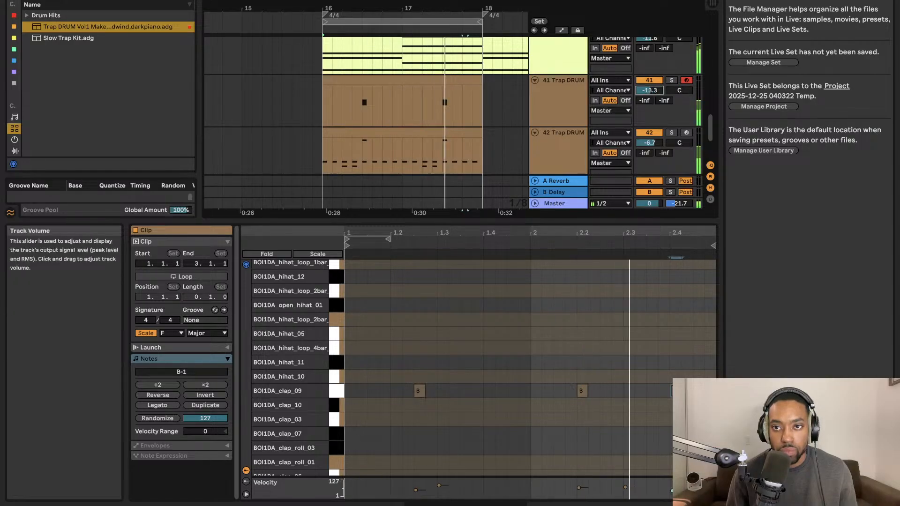
pyautogui.scroll(-3, 612, 135)
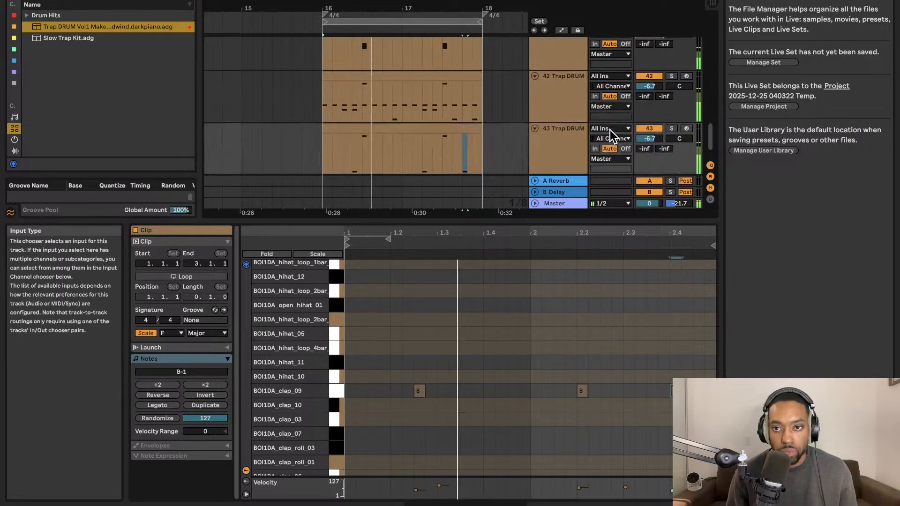
pyautogui.scroll(3, 640, 126)
pyautogui.scroll(-3, 642, 131)
pyautogui.scroll(4, 644, 129)
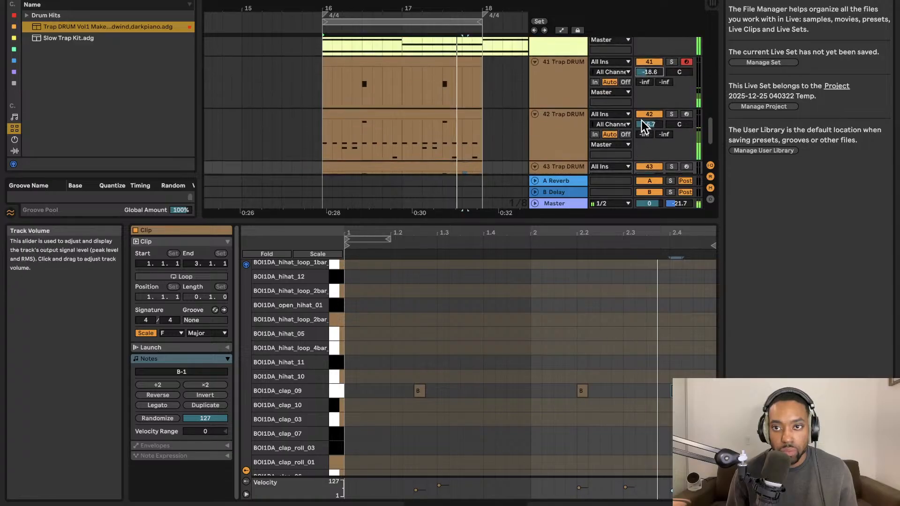
# Lower the volumes of Trap DRUM tracks 41, 43 and 42 to -29.0, -16.0 and -8.5 dB.
pyautogui.moveTo(649, 99); pyautogui.dragTo(648, 120)
pyautogui.scroll(-4, 649, 117)
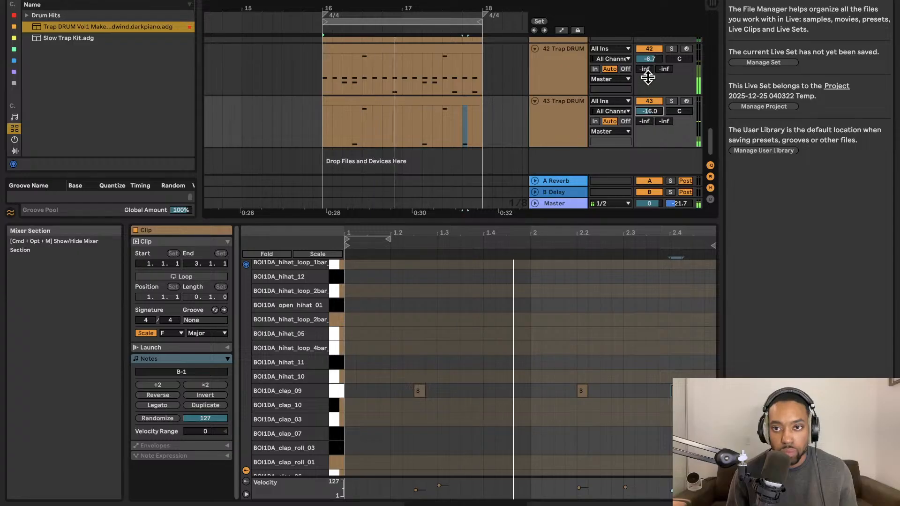
pyautogui.scroll(1, 648, 78)
pyautogui.moveTo(648, 82); pyautogui.dragTo(649, 90)
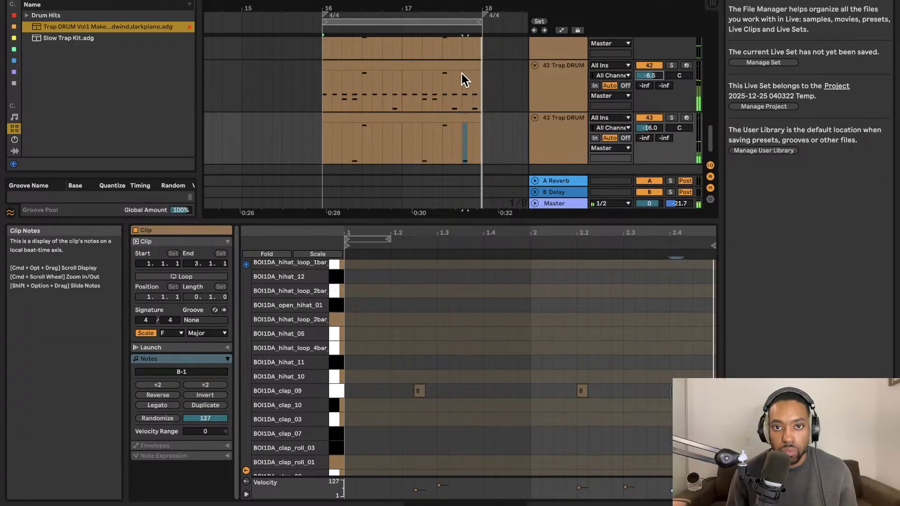
# Search the audio effects for "eq" and load EQ Eight onto Trap DRUM track 42.
pyautogui.click(456, 68)
pyautogui.click(335, 377)
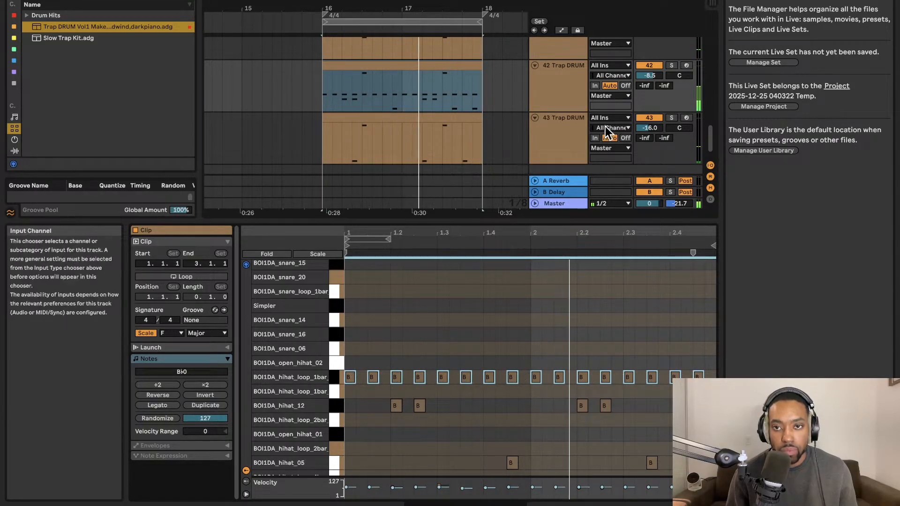
pyautogui.click(569, 66)
pyautogui.click(160, 0)
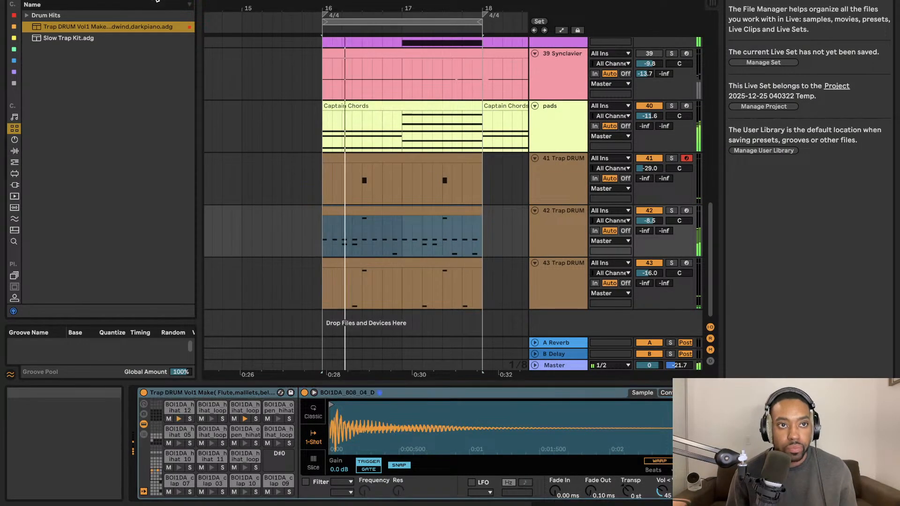
pyautogui.press('BackSpace')
pyautogui.write('eq')
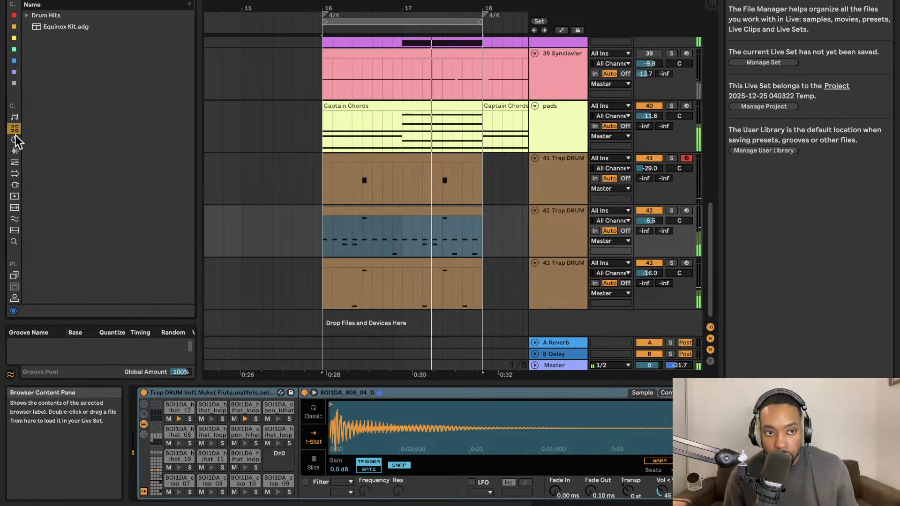
pyautogui.click(14, 151)
pyautogui.click(41, 37)
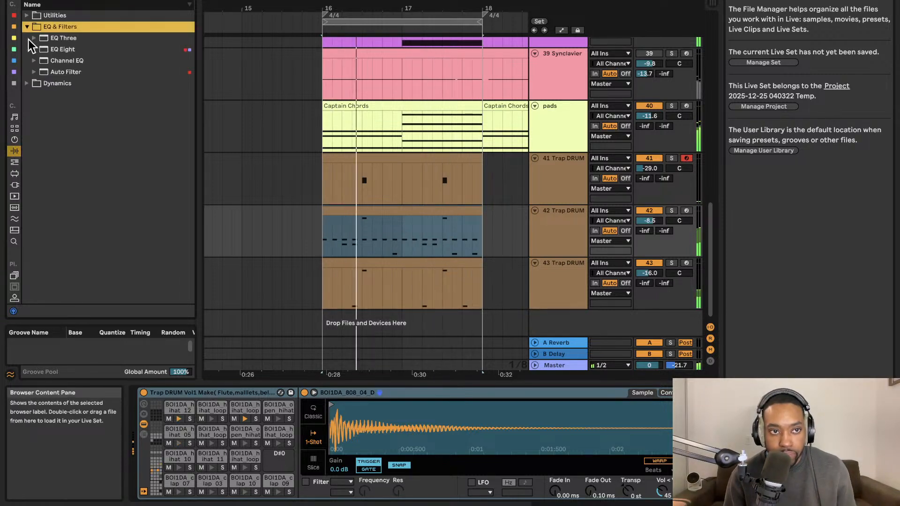
pyautogui.click(64, 50)
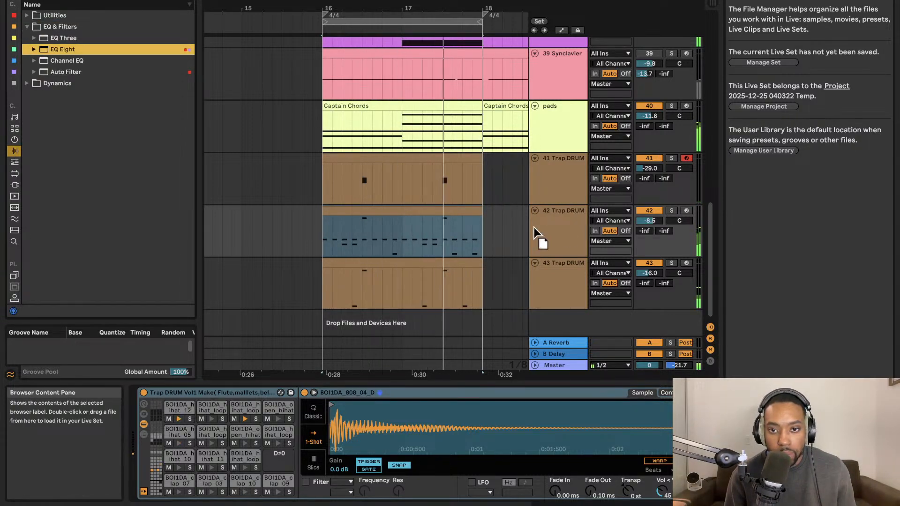
pyautogui.moveTo(534, 226); pyautogui.dragTo(556, 221)
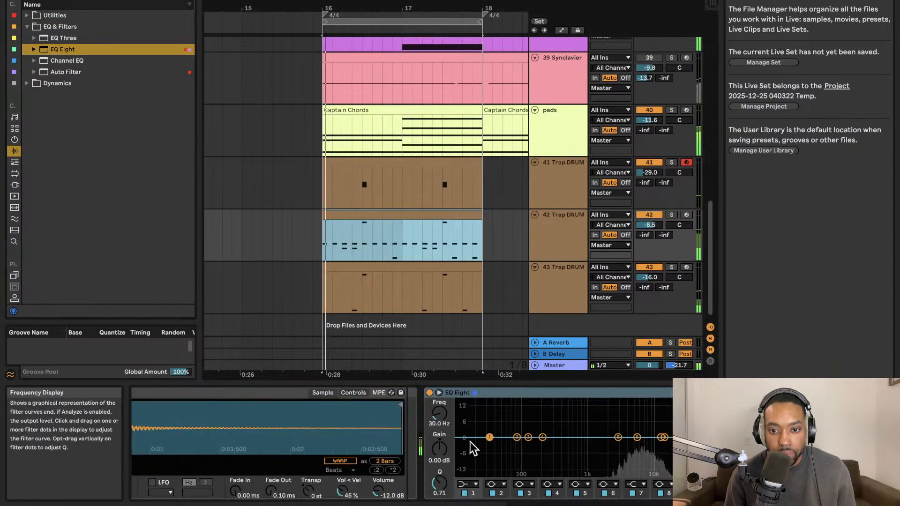
# Expand the EQ Eight display, change filter 1 to a low cut and raise its frequency to about 1.68 kHz.
pyautogui.click(439, 393)
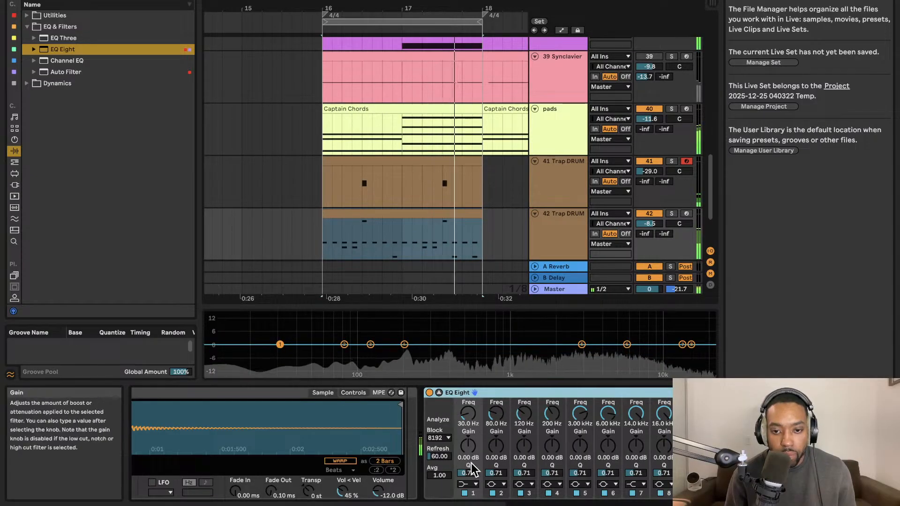
pyautogui.click(468, 484)
pyautogui.click(470, 424)
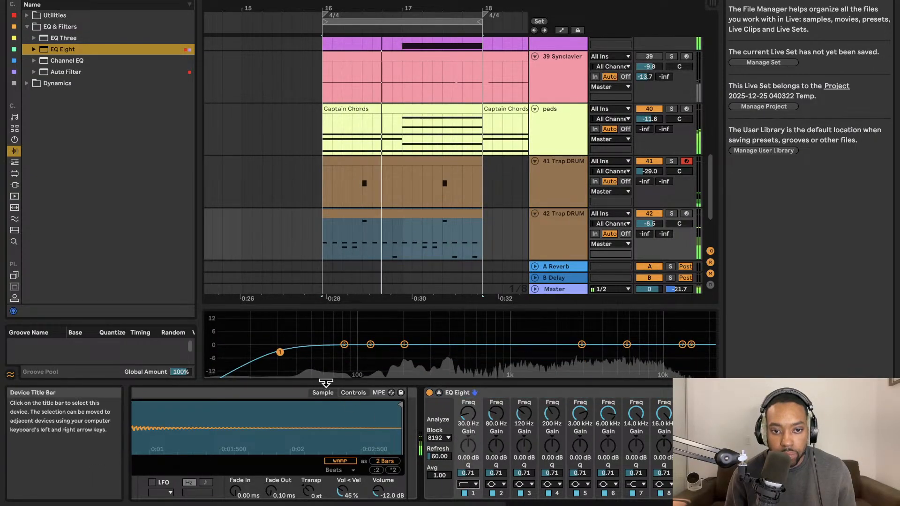
pyautogui.moveTo(280, 351); pyautogui.dragTo(558, 349)
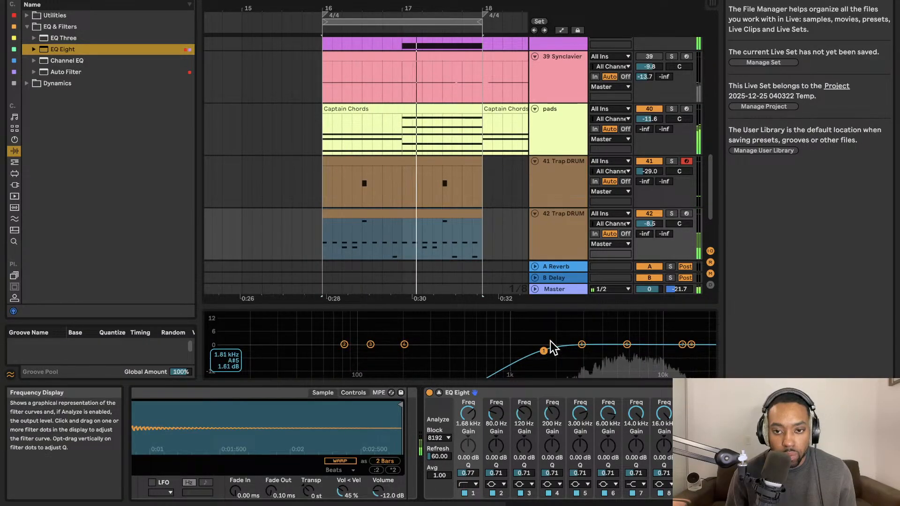
# Set EQ Eight filter 7 to -3.18 dB at 13.8 kHz and the filter 1 low cut to 389 Hz with Q 0.73.
pyautogui.moveTo(681, 344); pyautogui.dragTo(681, 350)
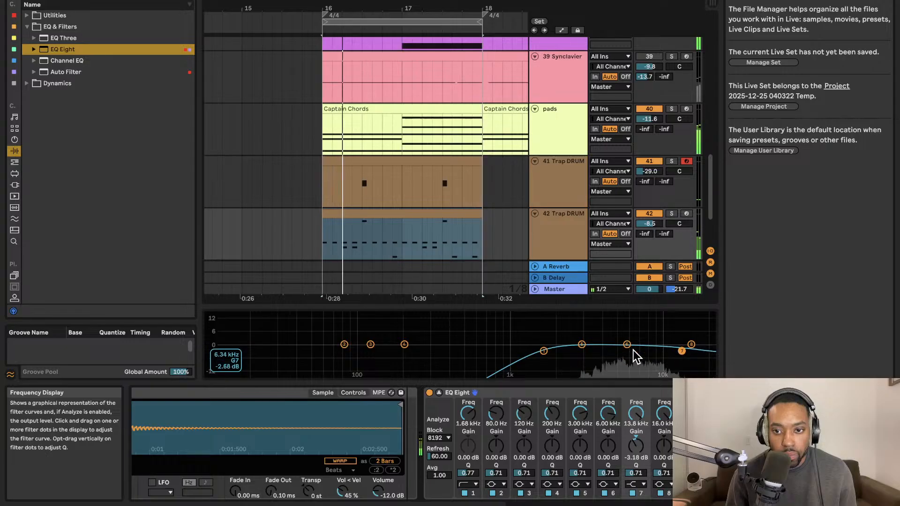
pyautogui.moveTo(543, 351); pyautogui.dragTo(539, 349)
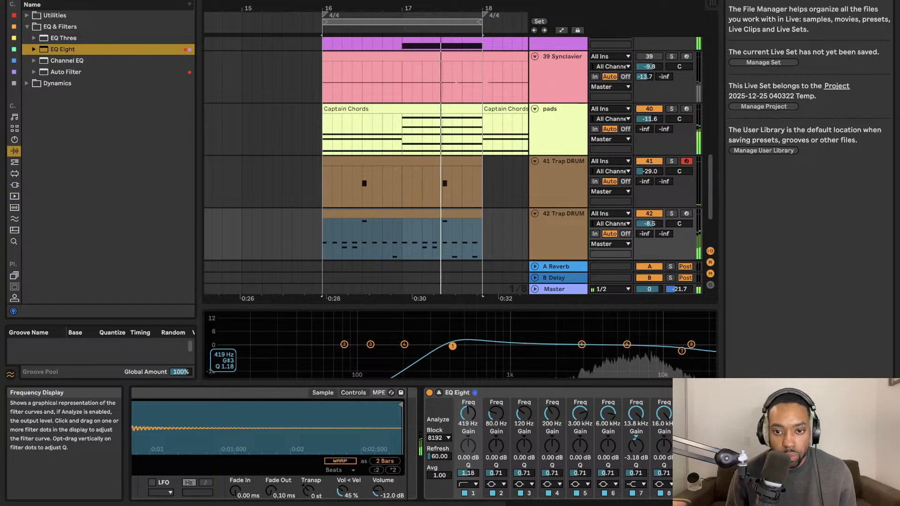
pyautogui.moveTo(453, 346); pyautogui.dragTo(450, 352)
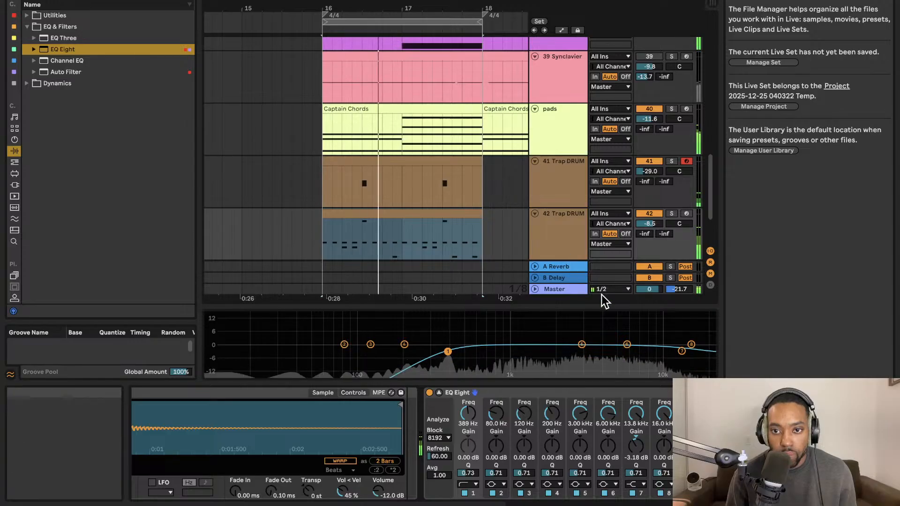
# Mute Trap DRUM track 41.
pyautogui.scroll(-5, 609, 237)
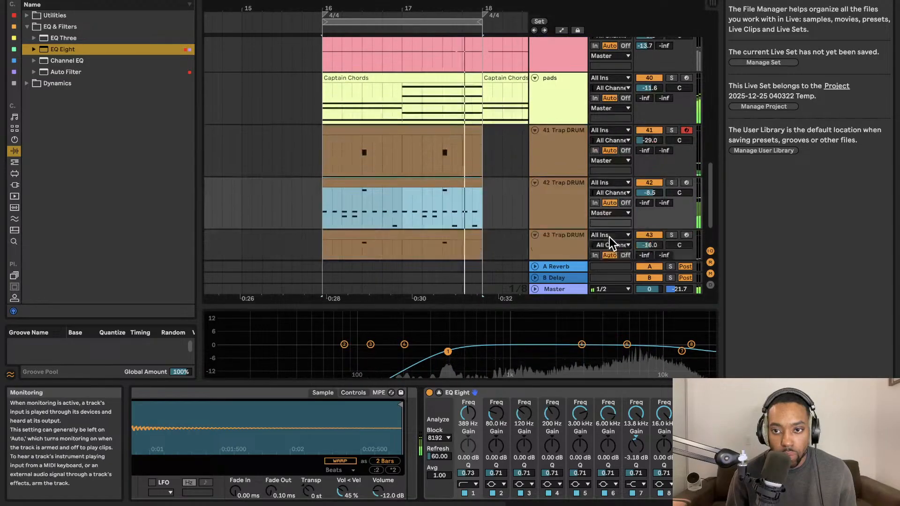
pyautogui.click(643, 85)
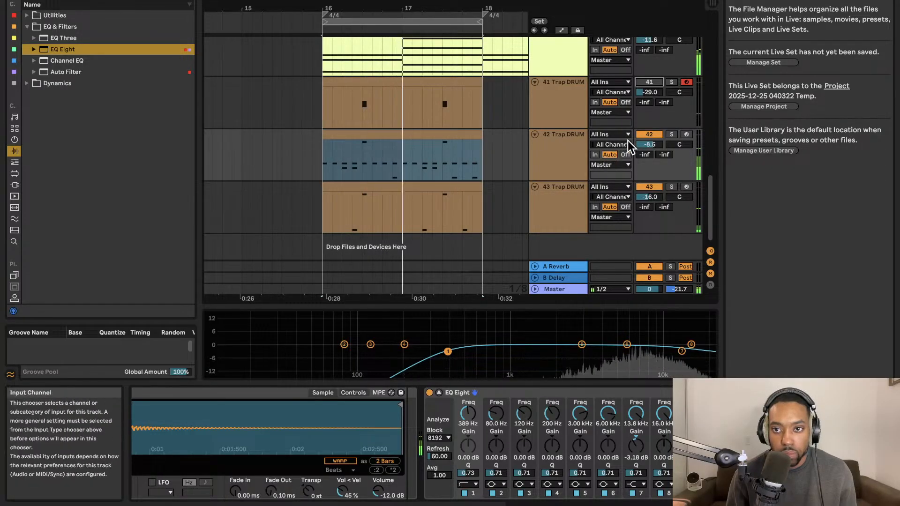
# Examine the device chains of the pads track and of Trap DRUM tracks 41, 42 and 43.
pyautogui.scroll(3, 556, 134)
pyautogui.click(560, 114)
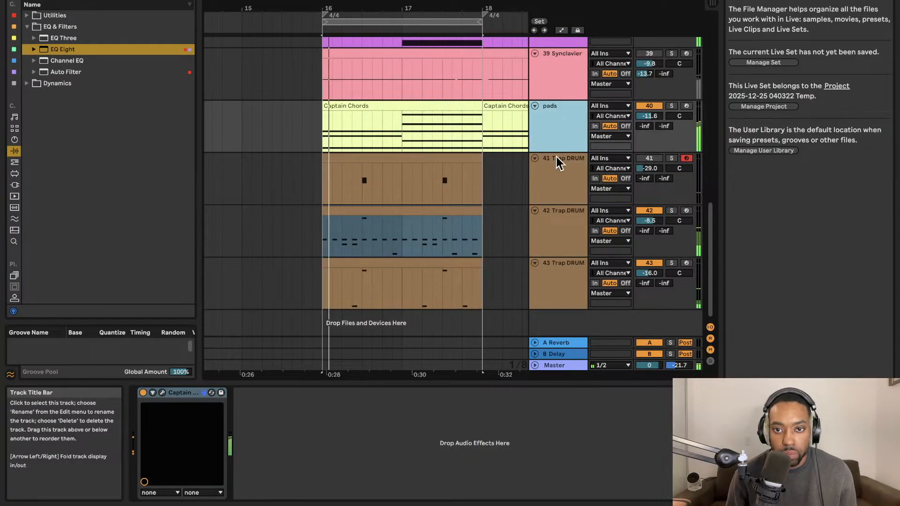
pyautogui.click(552, 186)
pyautogui.click(555, 232)
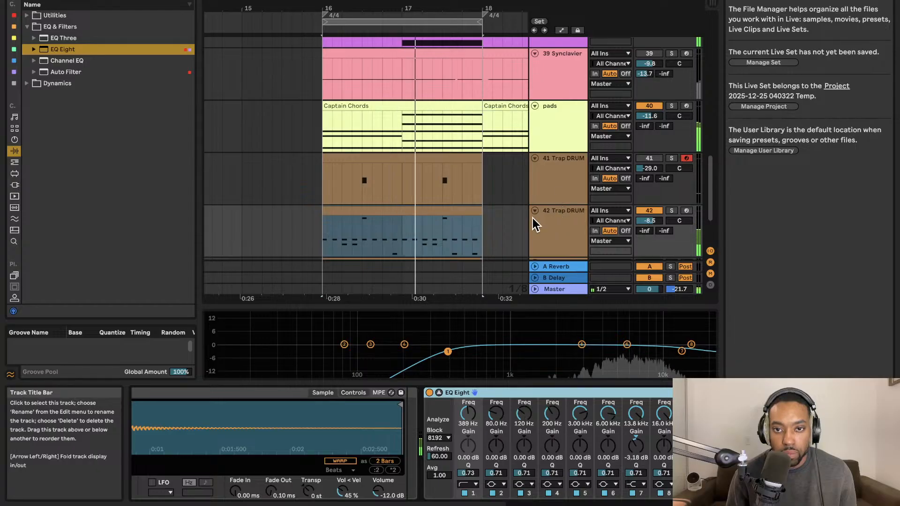
pyautogui.click(552, 200)
pyautogui.click(553, 440)
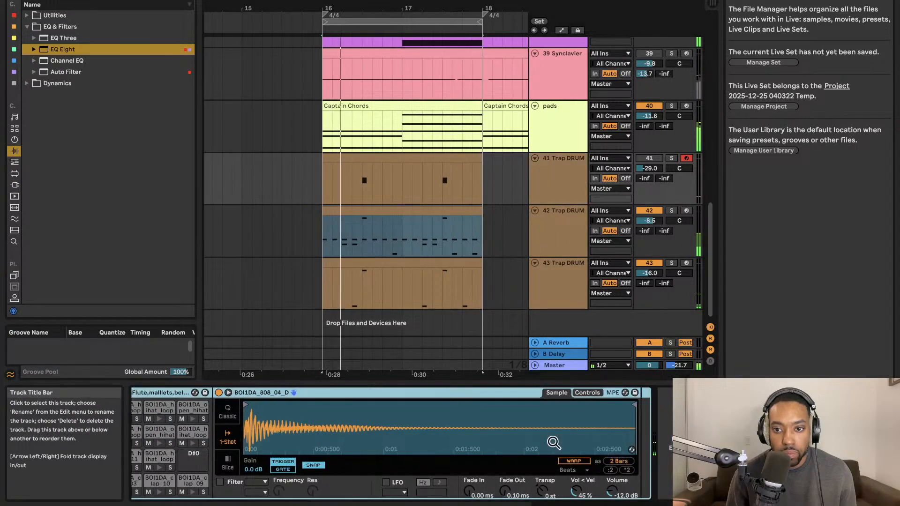
pyautogui.click(558, 313)
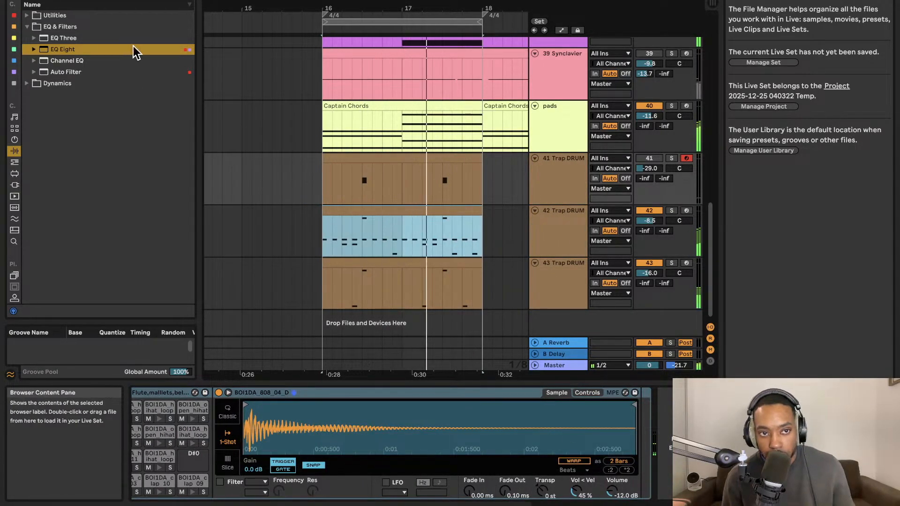
pyautogui.click(572, 282)
# Unmute the Synclavier track 39 and mute the pads track 40.
pyautogui.scroll(2, 640, 112)
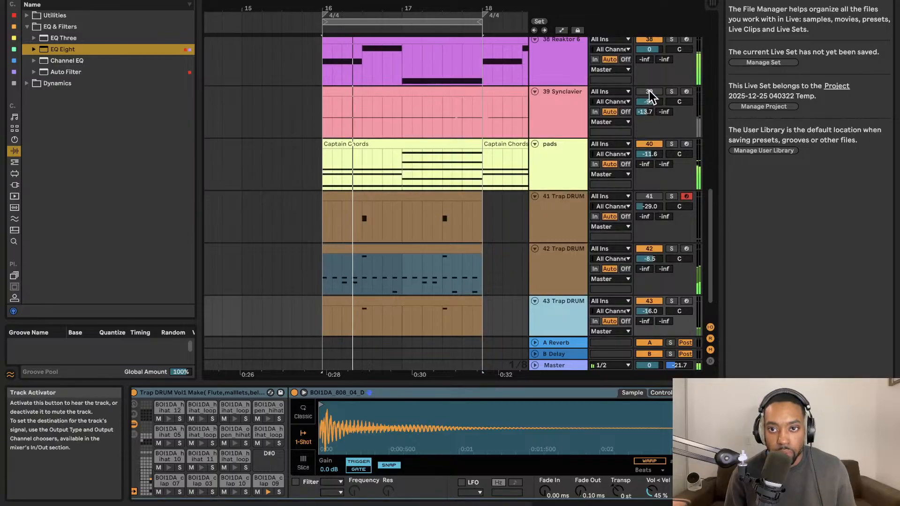
pyautogui.click(650, 92)
pyautogui.click(648, 144)
# Duplicate Trap DRUM track 43 together with its clap clip.
pyautogui.scroll(-2, 532, 247)
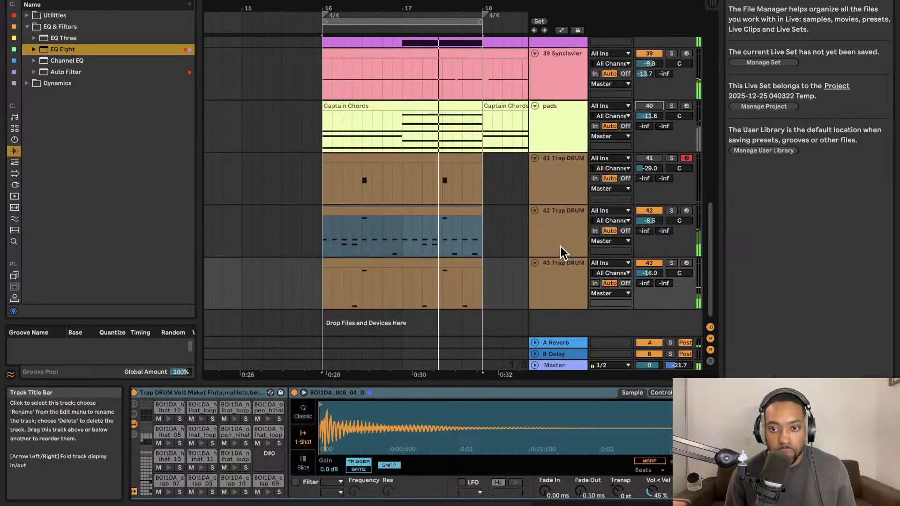
pyautogui.click(553, 319)
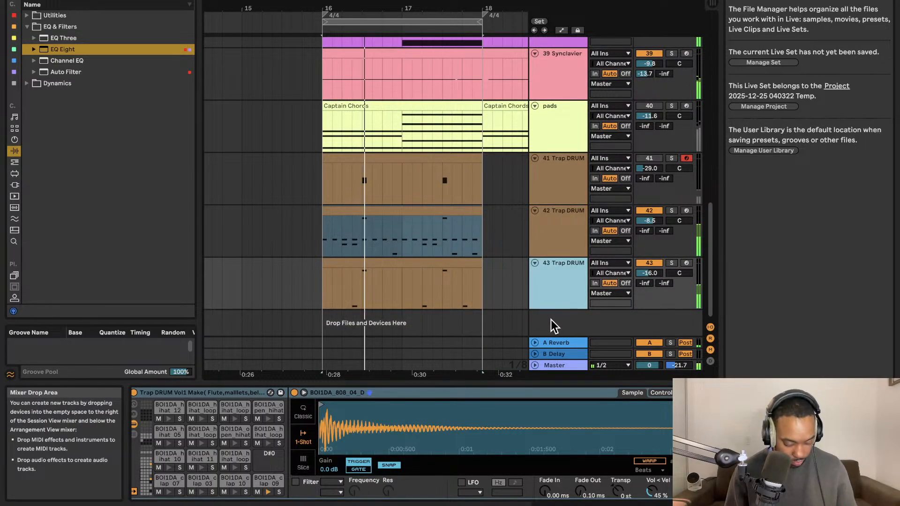
pyautogui.press('super+d')
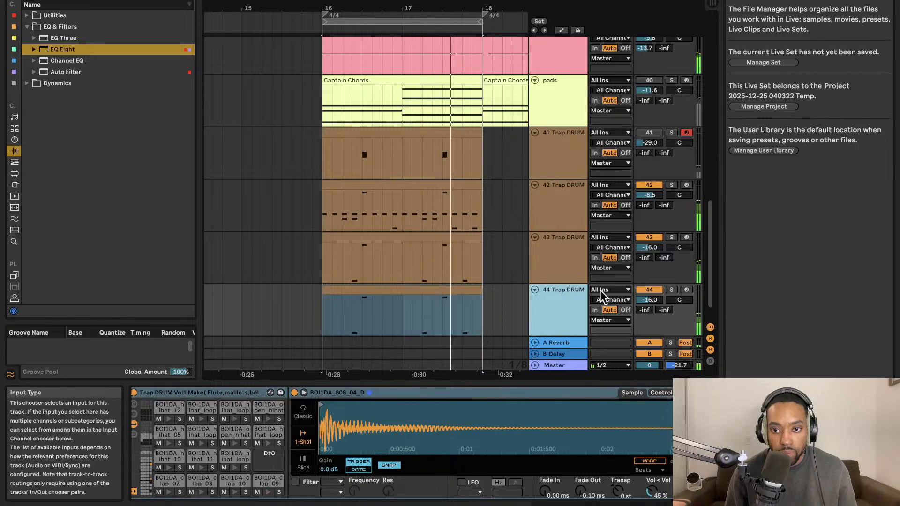
# Delete the BOI1DA_clap_09 notes from the clip on Trap DRUM track 44.
pyautogui.doubleClick(413, 291)
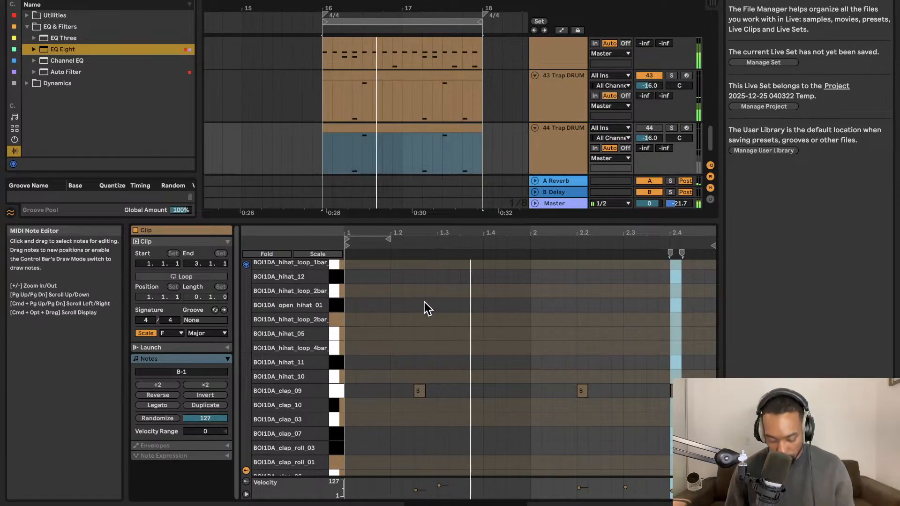
pyautogui.moveTo(465, 223); pyautogui.dragTo(458, 129)
pyautogui.moveTo(381, 251); pyautogui.dragTo(682, 372)
pyautogui.press('BackSpace')
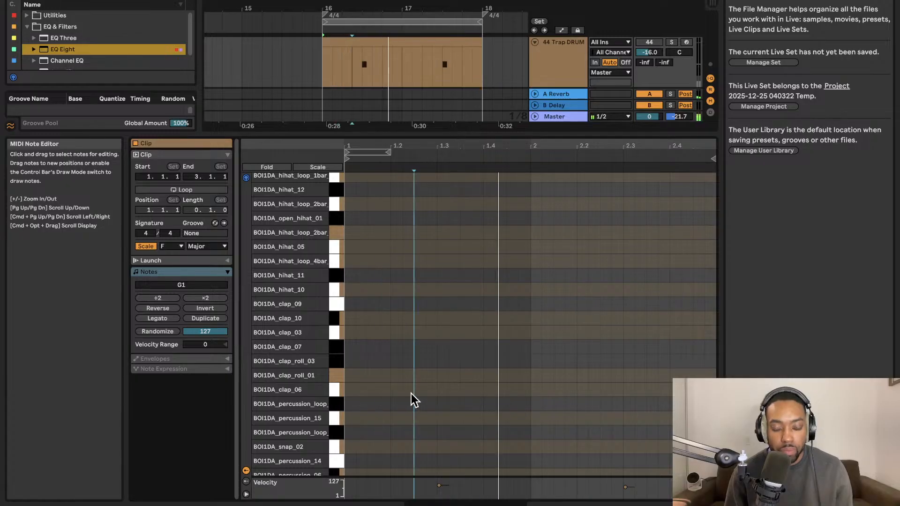
# Audition other drum sounds in track 44's clip, placing BOI1DA_clap_07 notes three sixteenths long at 1.2.3 and 2.2.3.
pyautogui.doubleClick(410, 393)
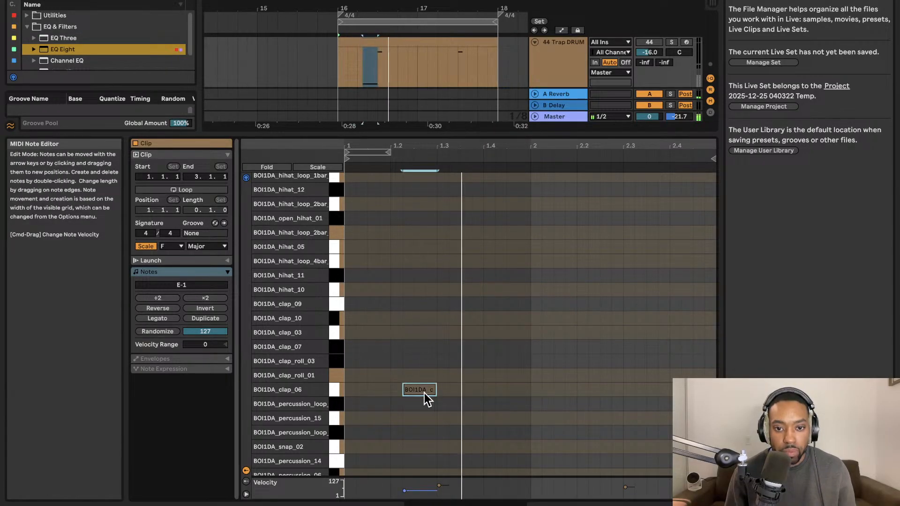
pyautogui.moveTo(424, 392); pyautogui.dragTo(444, 445)
pyautogui.scroll(-5, 455, 441)
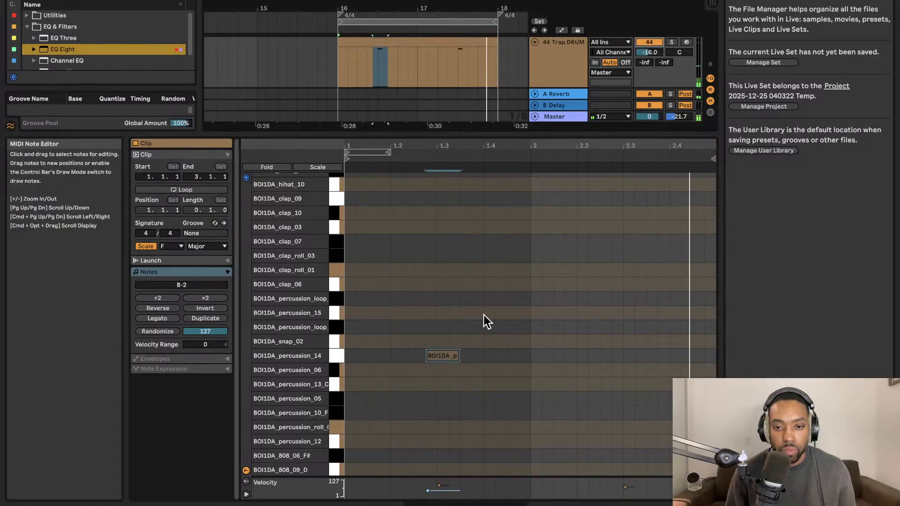
pyautogui.moveTo(446, 356); pyautogui.dragTo(393, 406)
pyautogui.moveTo(394, 437); pyautogui.dragTo(397, 459)
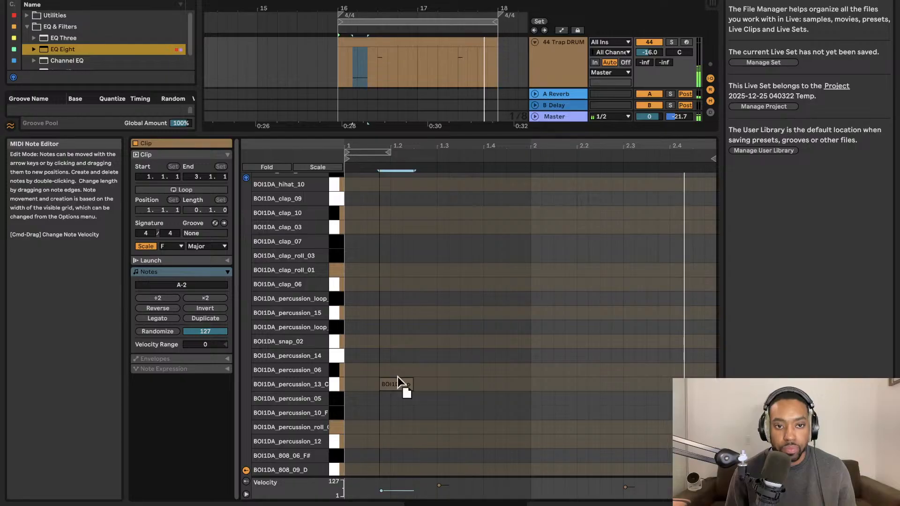
pyautogui.moveTo(397, 377); pyautogui.dragTo(437, 204)
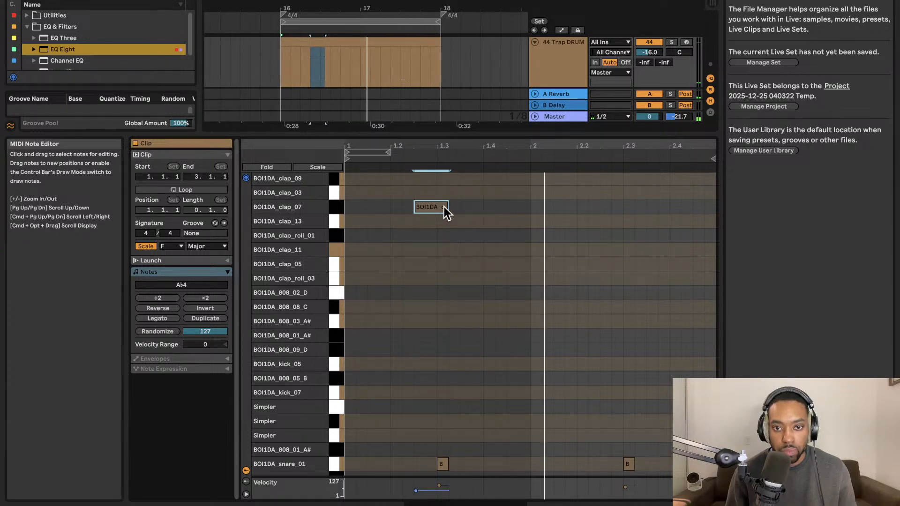
pyautogui.moveTo(441, 205); pyautogui.dragTo(611, 216)
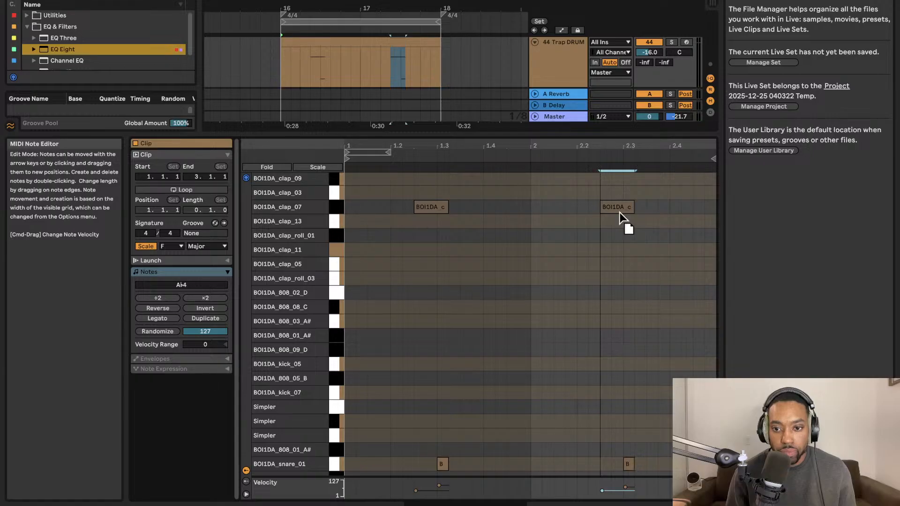
pyautogui.click(427, 209)
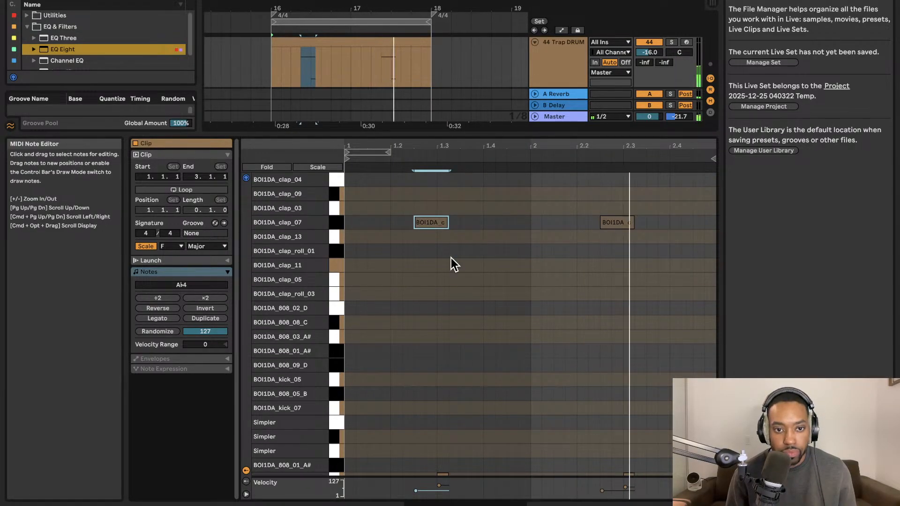
pyautogui.scroll(10, 452, 281)
pyautogui.scroll(15, 457, 303)
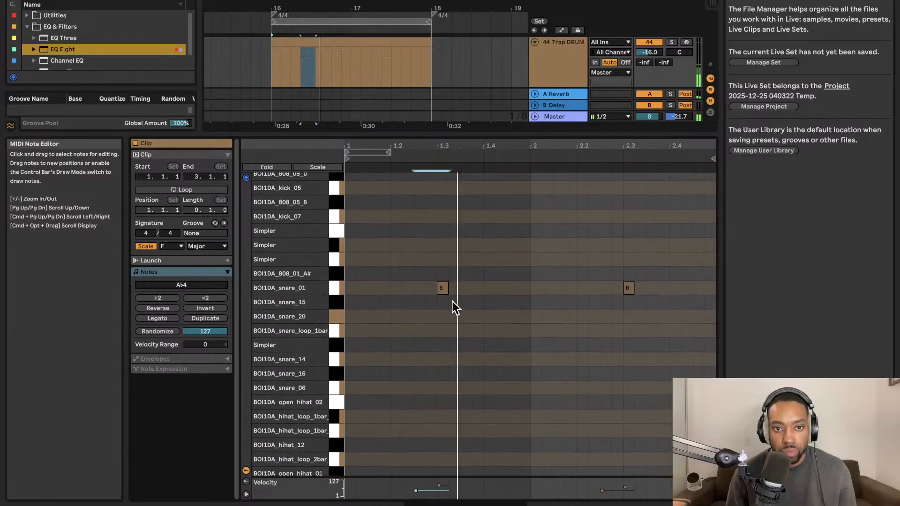
pyautogui.doubleClick(441, 290)
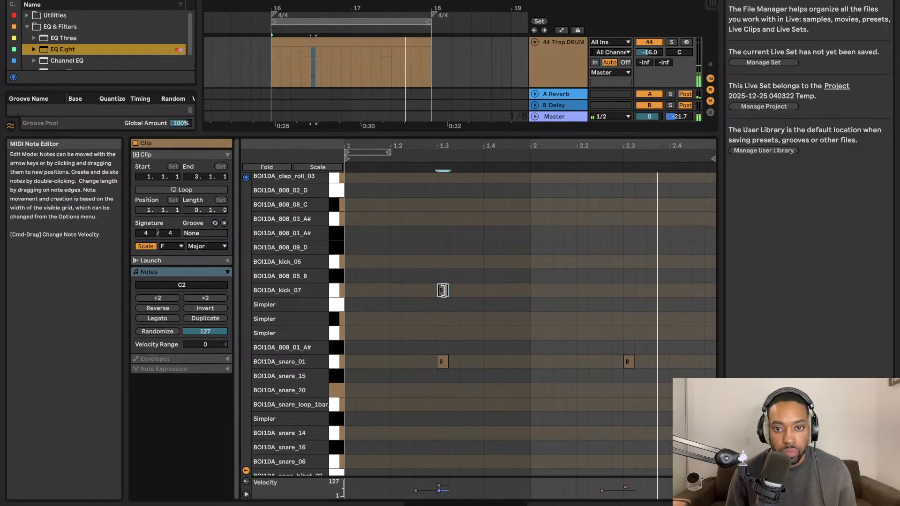
pyautogui.moveTo(444, 294)
pyautogui.mouseDown()
pyautogui.moveTo(443, 279)
pyautogui.moveTo(488, 279)
pyautogui.moveTo(449, 279)
pyautogui.mouseUp()
pyautogui.doubleClick(442, 280)
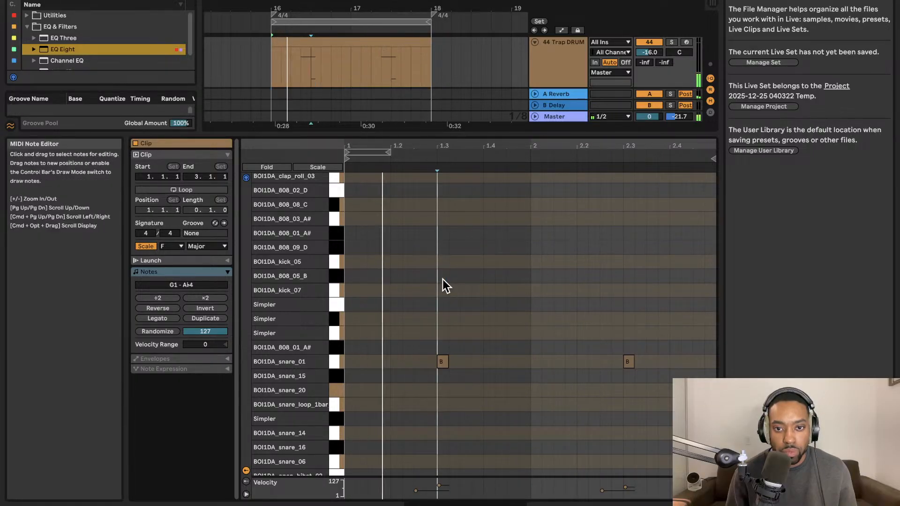
pyautogui.doubleClick(443, 279)
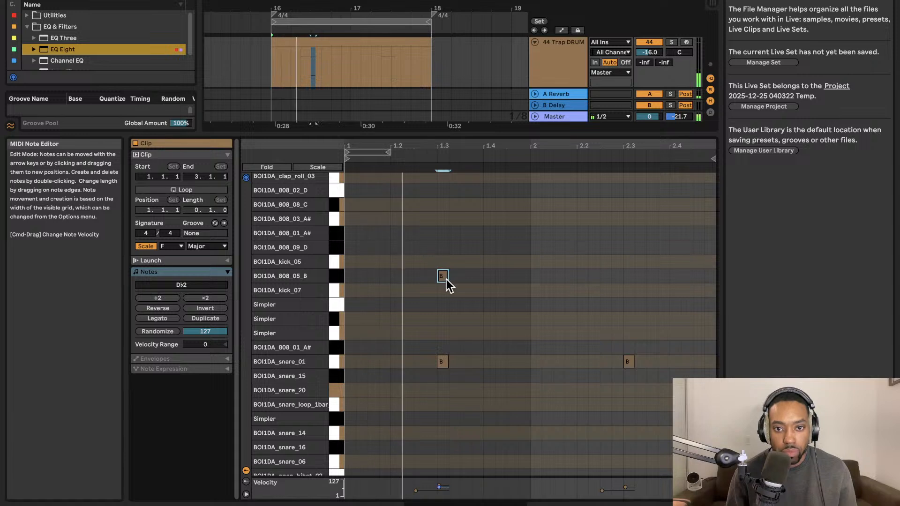
pyautogui.moveTo(445, 280); pyautogui.dragTo(426, 293)
pyautogui.moveTo(514, 141); pyautogui.dragTo(517, 343)
pyautogui.scroll(-1, 456, 442)
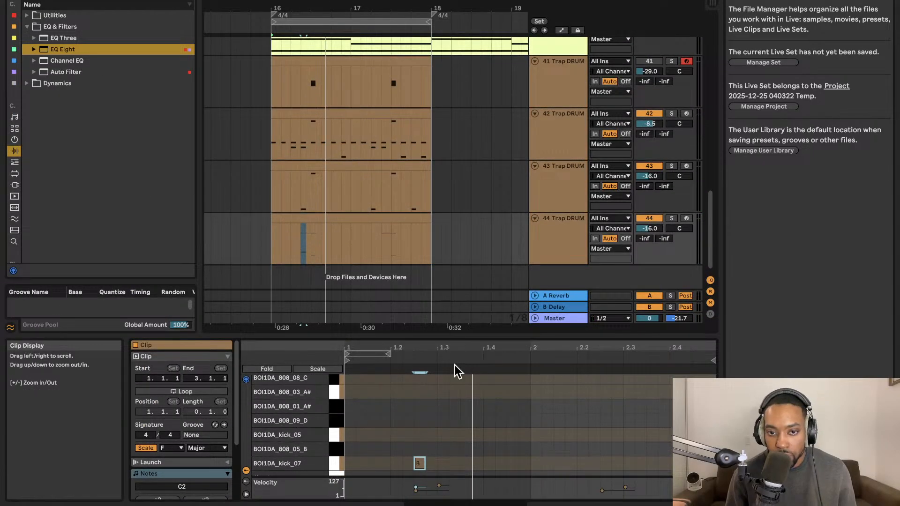
pyautogui.doubleClick(419, 464)
# Duplicate Trap DRUM track 44 and delete all notes from the duplicate's clip.
pyautogui.click(556, 262)
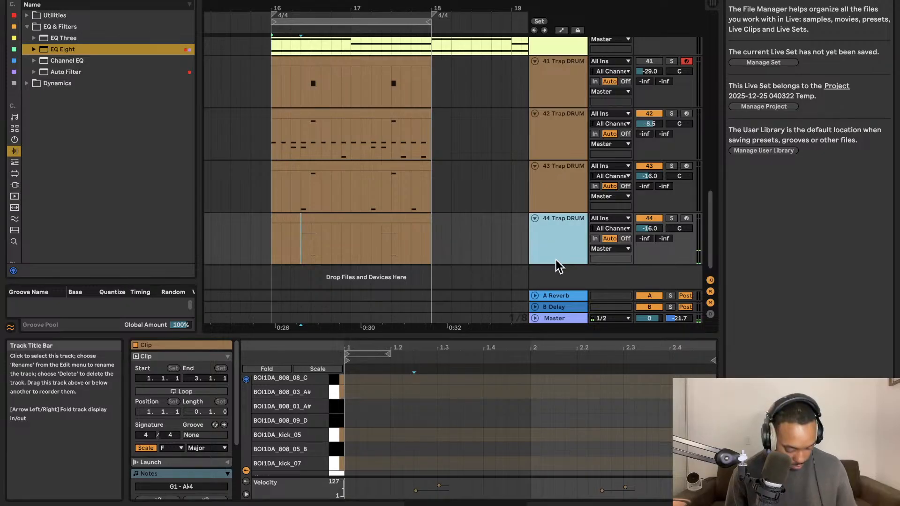
pyautogui.press('super+d')
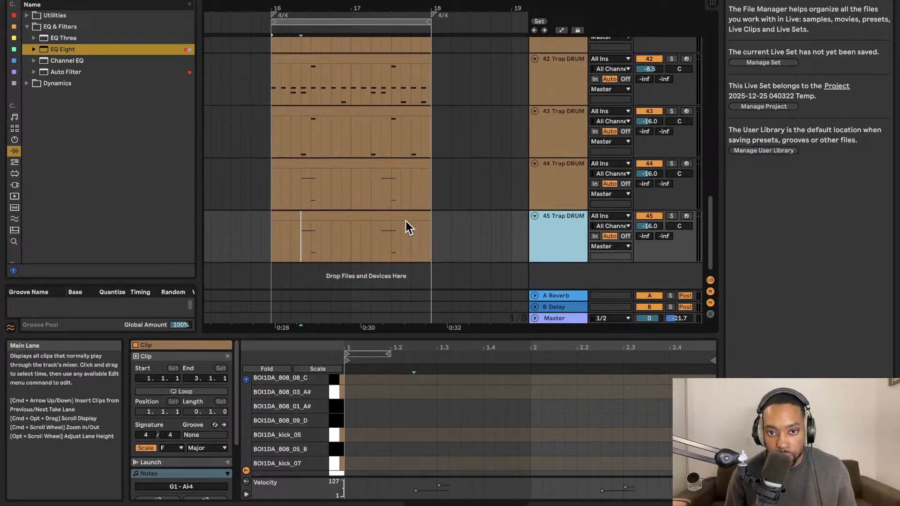
pyautogui.click(405, 224)
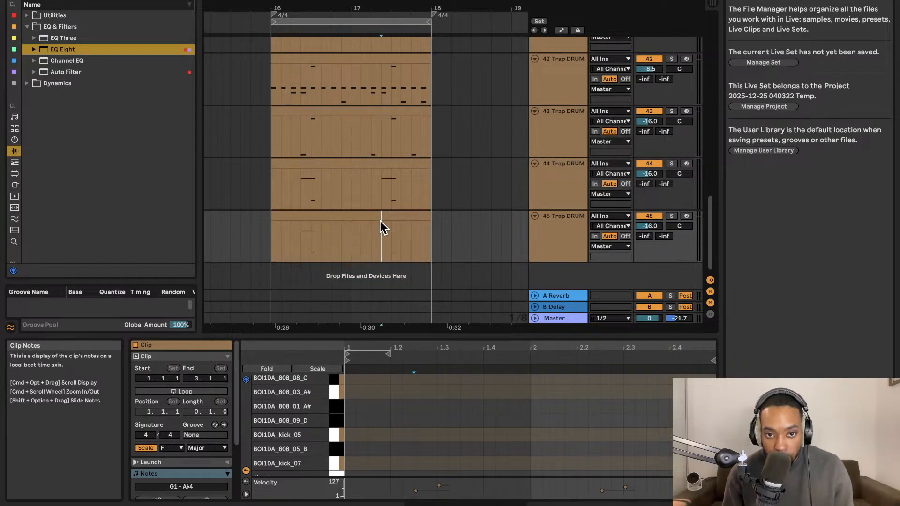
pyautogui.moveTo(444, 332); pyautogui.dragTo(428, 49)
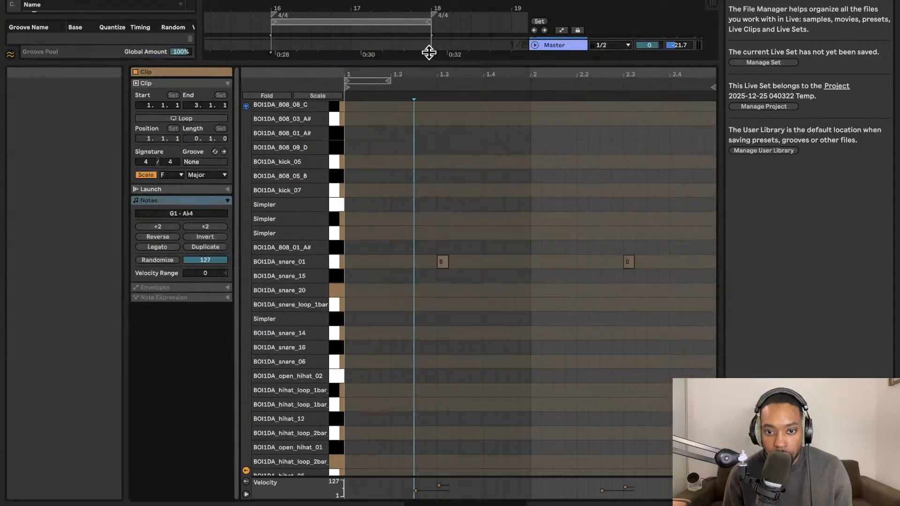
pyautogui.scroll(-6, 580, 261)
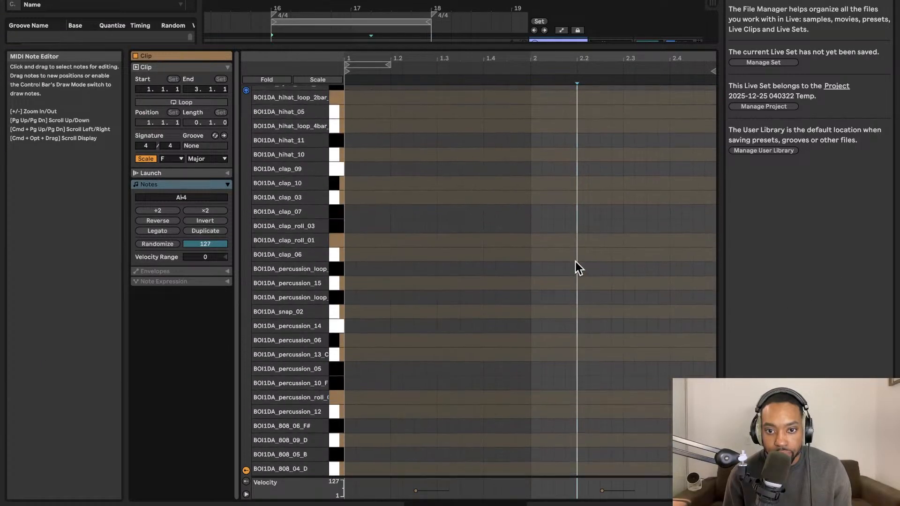
pyautogui.scroll(11, 578, 261)
pyautogui.moveTo(400, 112); pyautogui.dragTo(642, 143)
pyautogui.press('Delete')
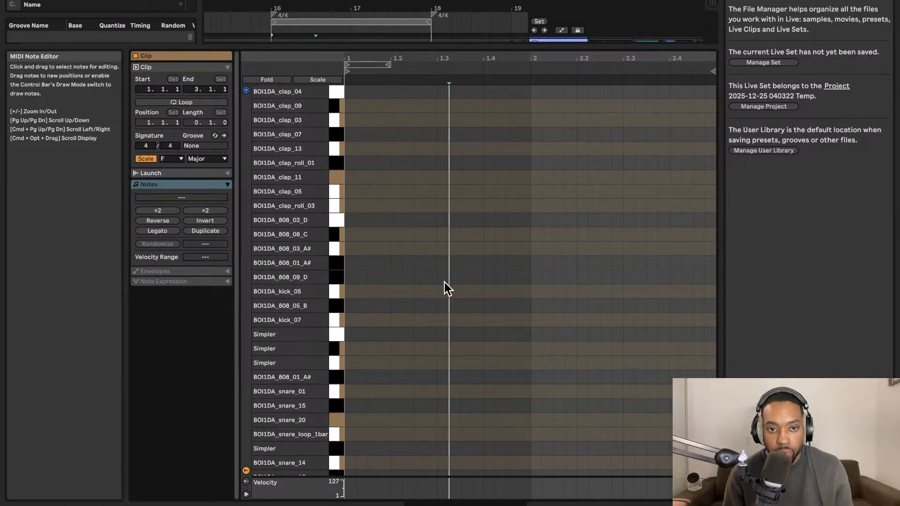
# Place BOI1DA_kick_05 notes at 1.2.3, 1.4.3, 2.1.3 and 2.3.3 in track 45's clip, and lengthen all four to three sixteenths.
pyautogui.doubleClick(443, 278)
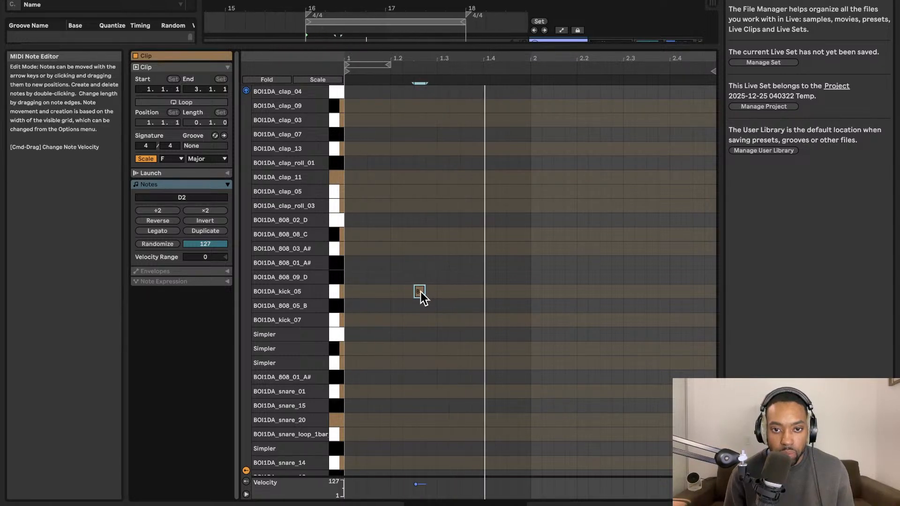
pyautogui.click(525, 299)
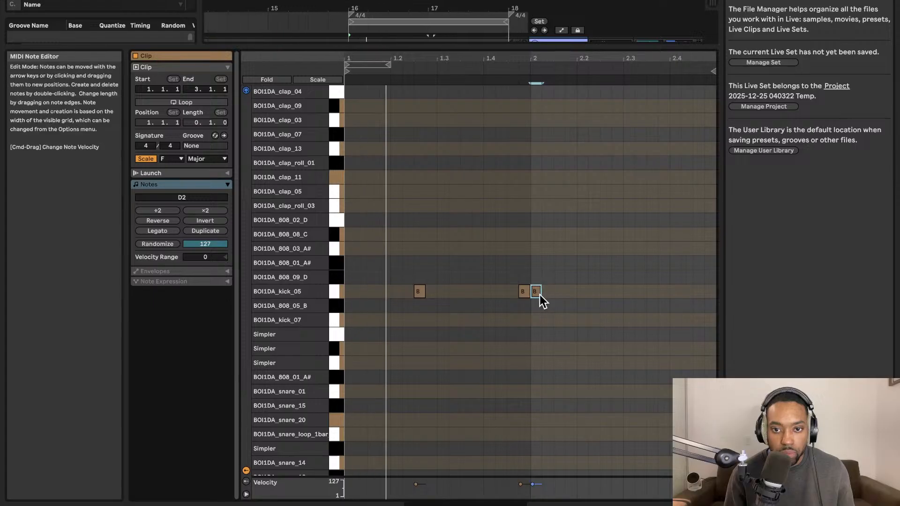
pyautogui.moveTo(538, 295); pyautogui.dragTo(561, 293)
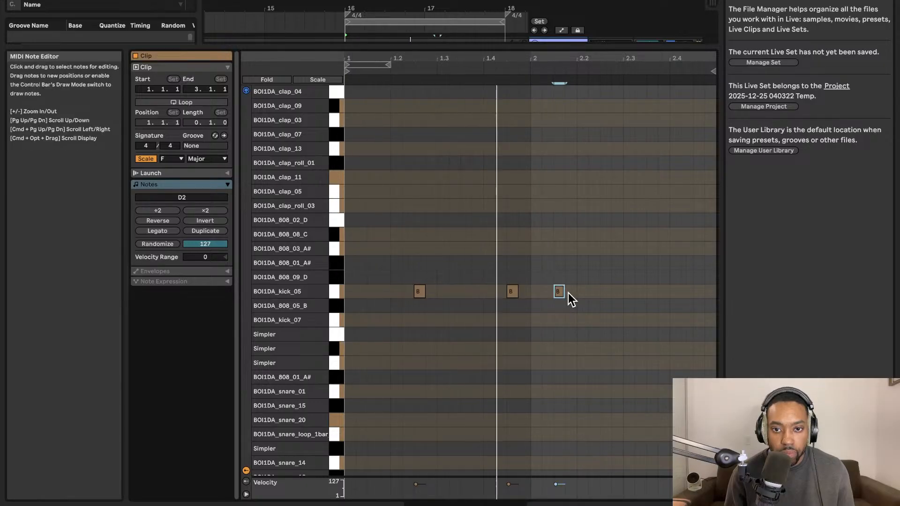
pyautogui.doubleClick(663, 290)
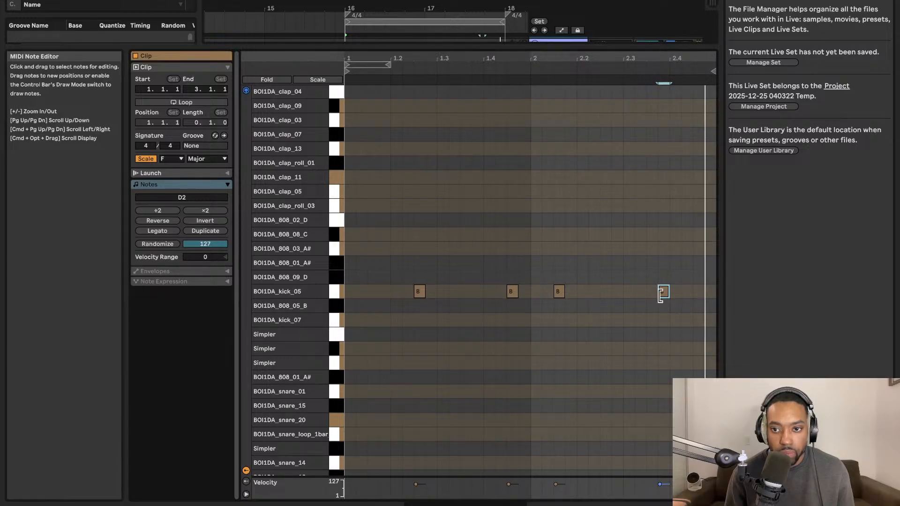
pyautogui.moveTo(662, 292); pyautogui.dragTo(645, 297)
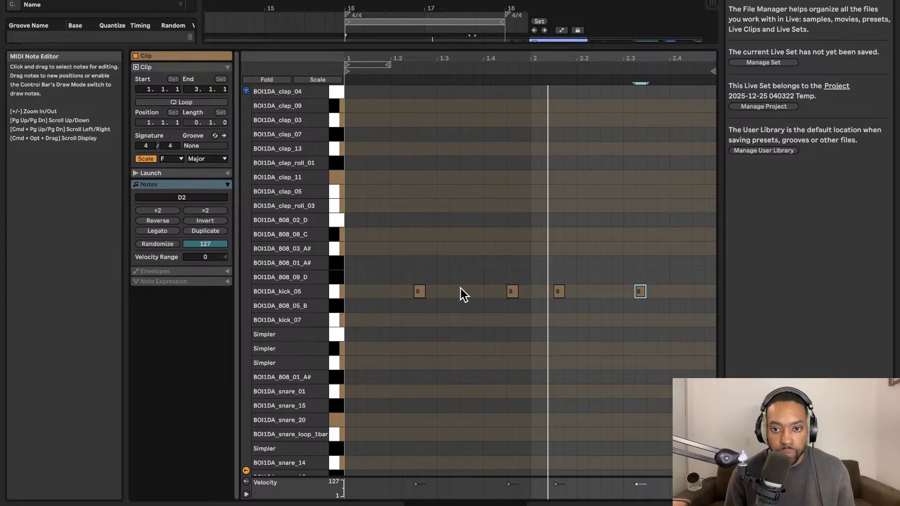
pyautogui.moveTo(639, 292); pyautogui.dragTo(634, 294)
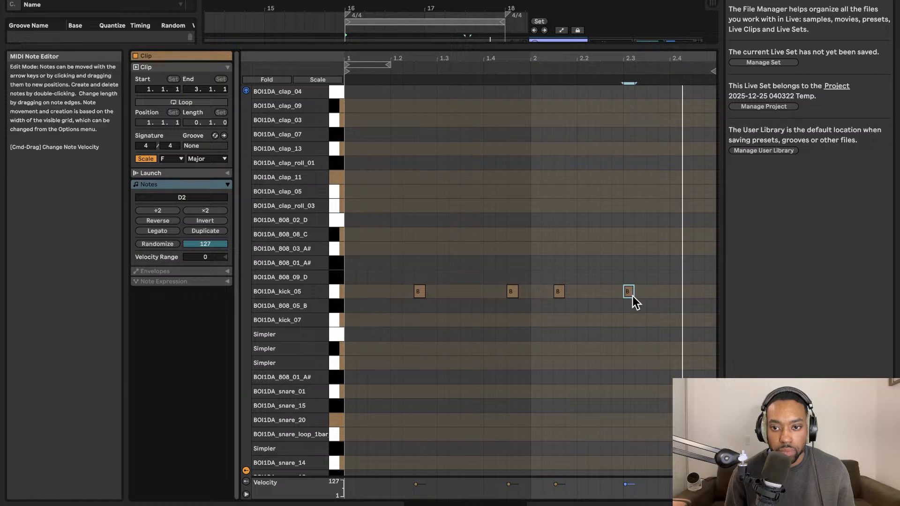
pyautogui.moveTo(629, 294); pyautogui.dragTo(650, 296)
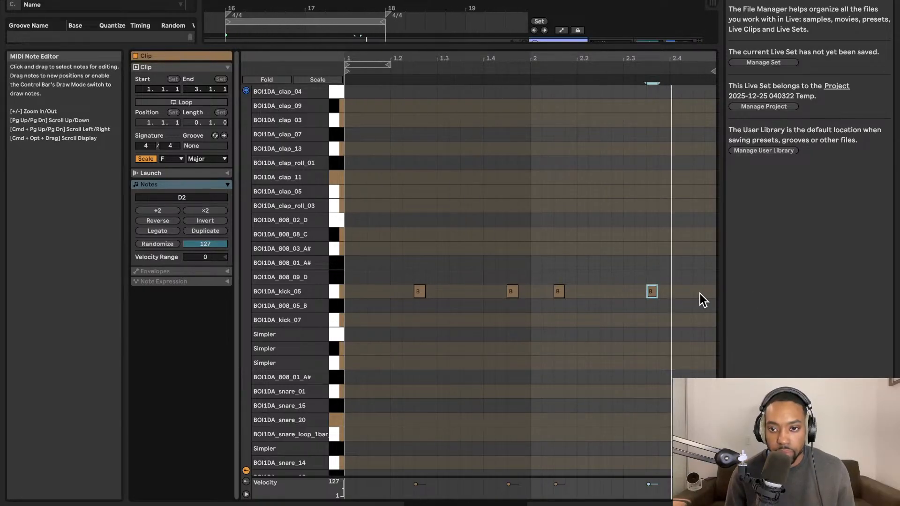
pyautogui.moveTo(683, 291); pyautogui.dragTo(361, 288)
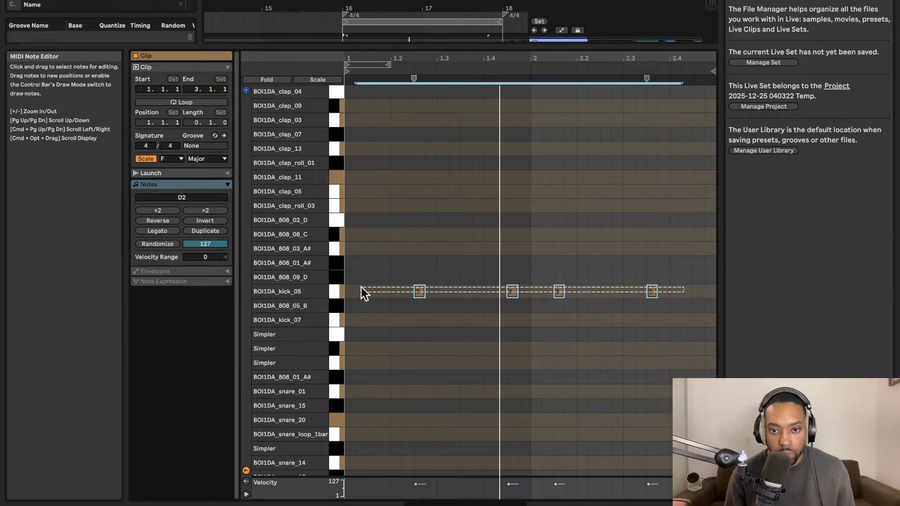
pyautogui.moveTo(425, 291); pyautogui.dragTo(447, 291)
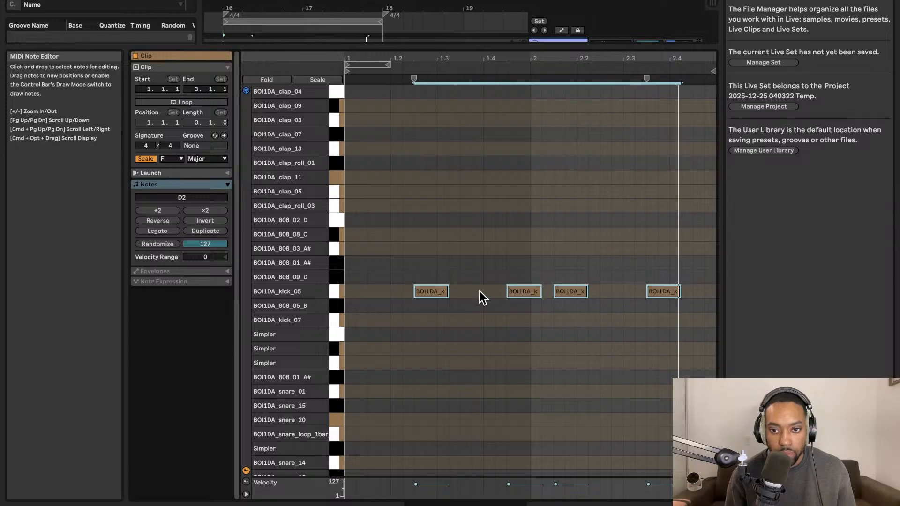
# Group Trap DRUM tracks 41 to 45 and name the group DRUMS.
pyautogui.moveTo(510, 43); pyautogui.dragTo(553, 501)
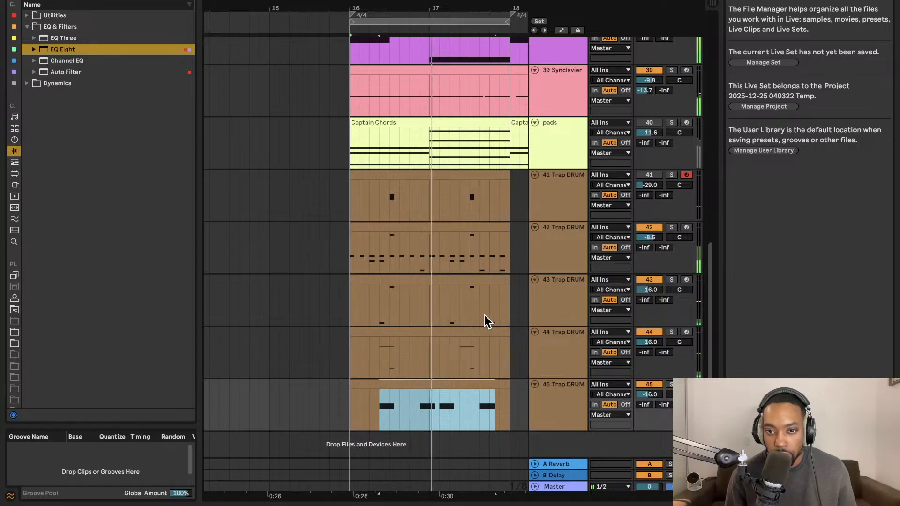
pyautogui.click(558, 201)
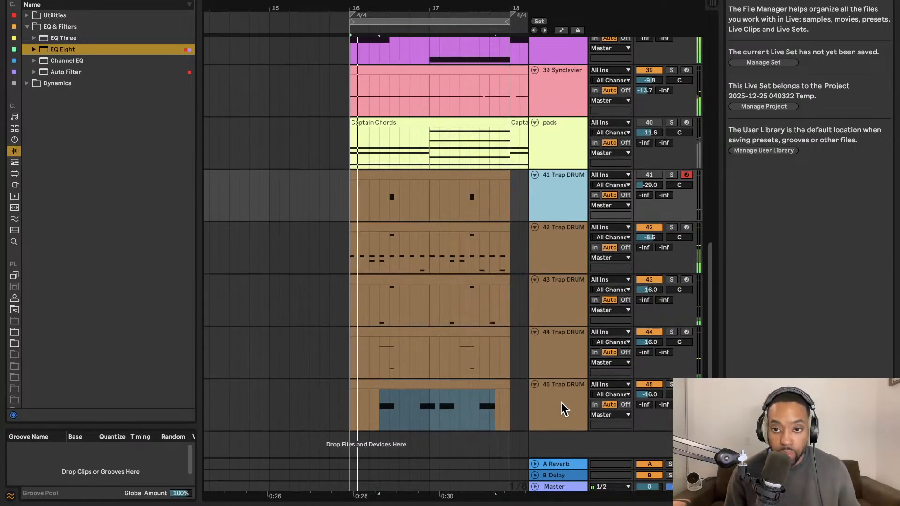
pyautogui.keyDown('shift'); pyautogui.click(561, 403); pyautogui.keyUp('shift')
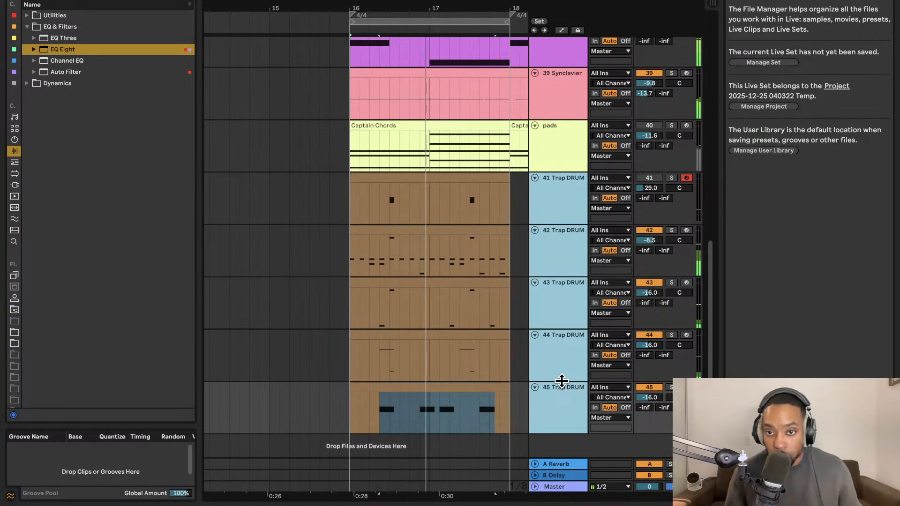
pyautogui.press('super+g')
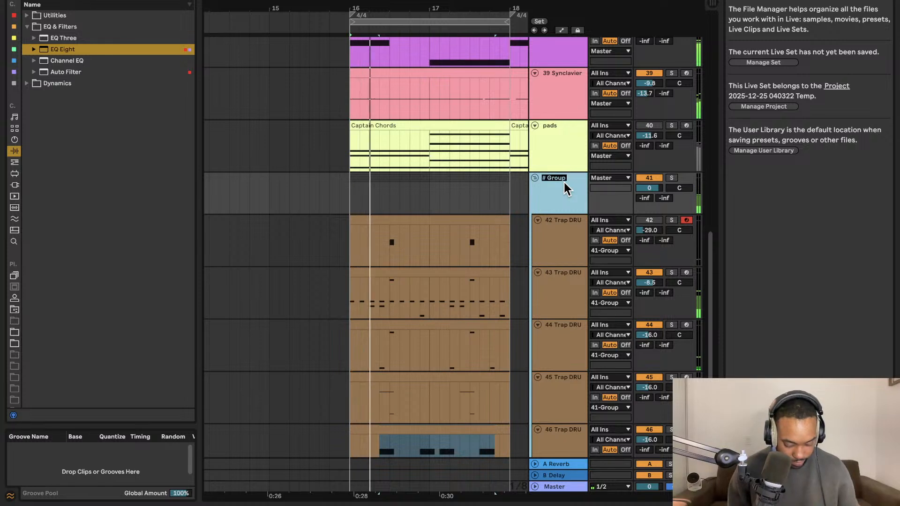
pyautogui.write('DRUM')
pyautogui.press('Return')
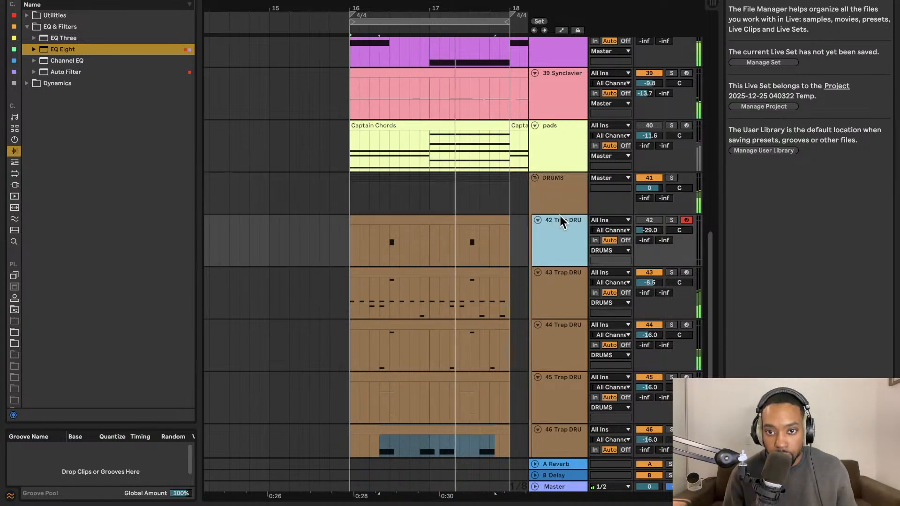
# Add Drum Buss to the DRUMS group and set Drive to 19%, Crunch to 7.9% and Boom to 22%.
pyautogui.click(14, 139)
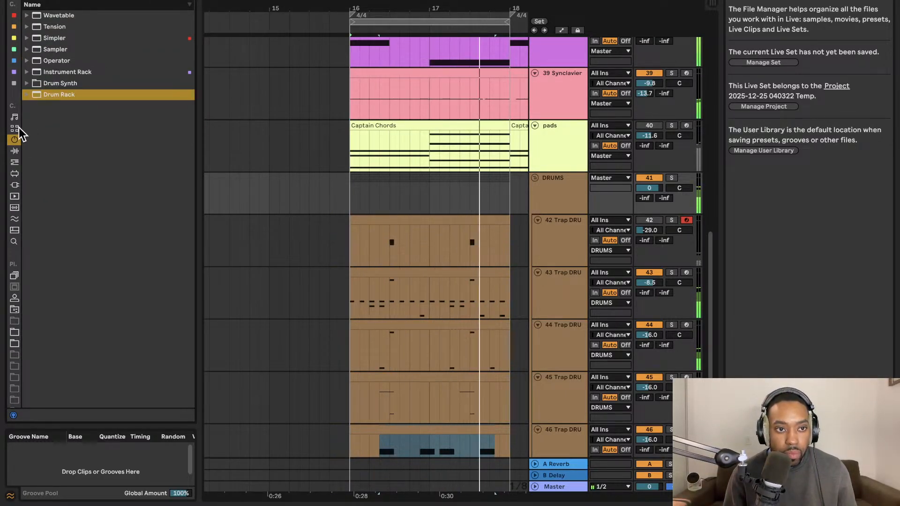
pyautogui.click(14, 150)
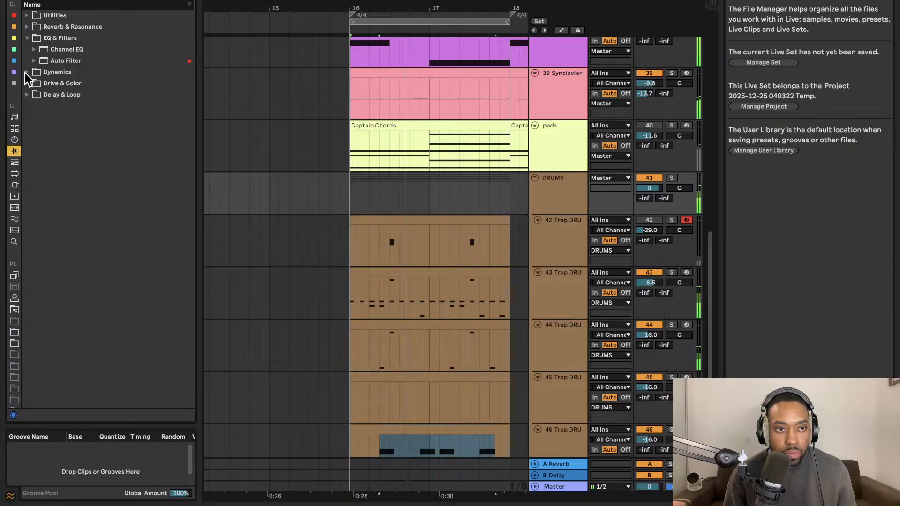
pyautogui.click(25, 72)
pyautogui.click(32, 105)
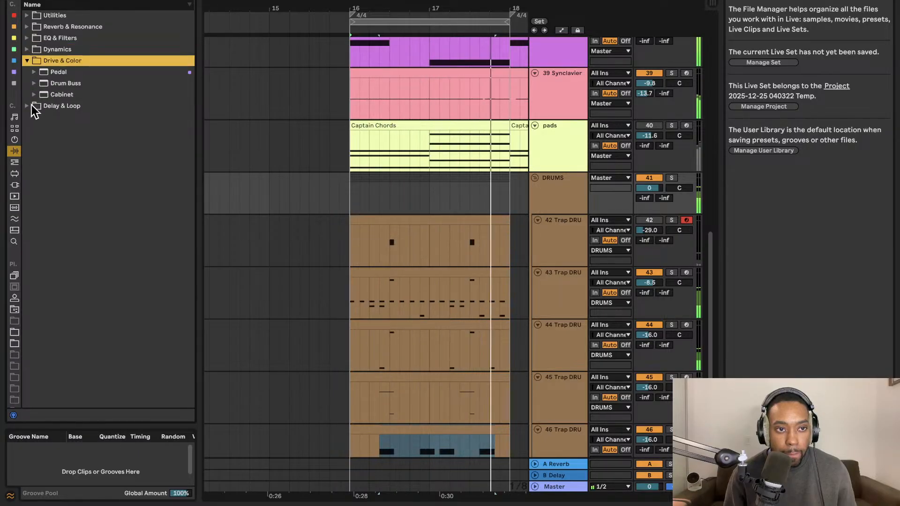
pyautogui.click(49, 87)
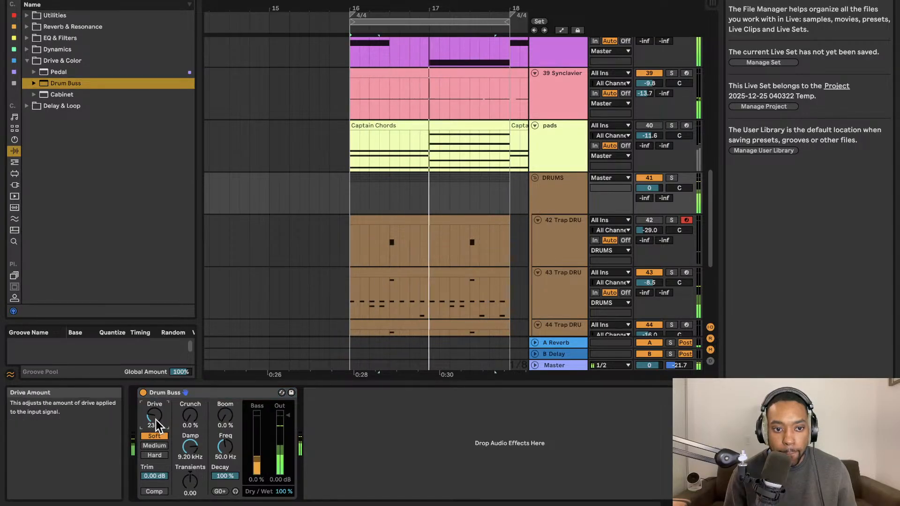
pyautogui.moveTo(225, 414); pyautogui.dragTo(190, 412)
pyautogui.hscroll(2, 436, 265)
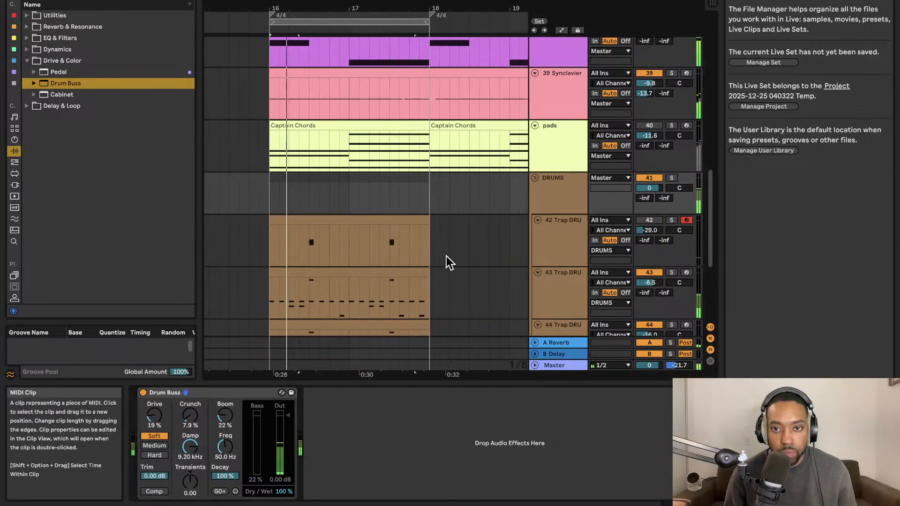
# Mute Trap DRUM track 43.
pyautogui.scroll(3, 446, 260)
pyautogui.scroll(-6, 486, 245)
pyautogui.hscroll(6, 486, 244)
pyautogui.hscroll(-8, 490, 245)
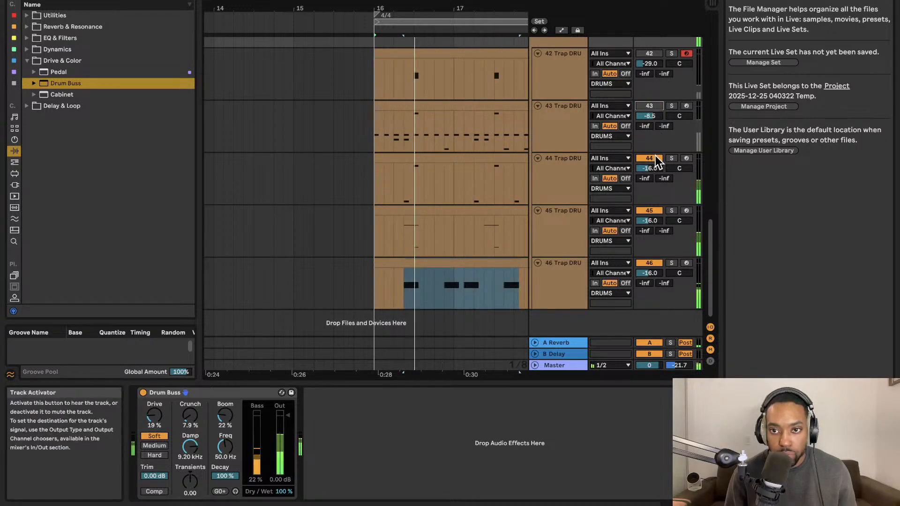
pyautogui.hscroll(3, 402, 149)
pyautogui.hscroll(1, 402, 149)
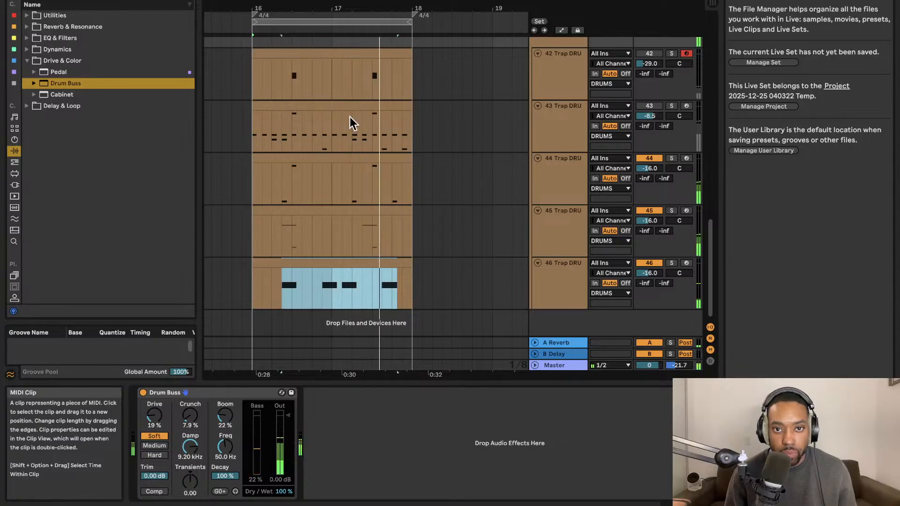
pyautogui.scroll(2, 350, 117)
pyautogui.scroll(1, 353, 58)
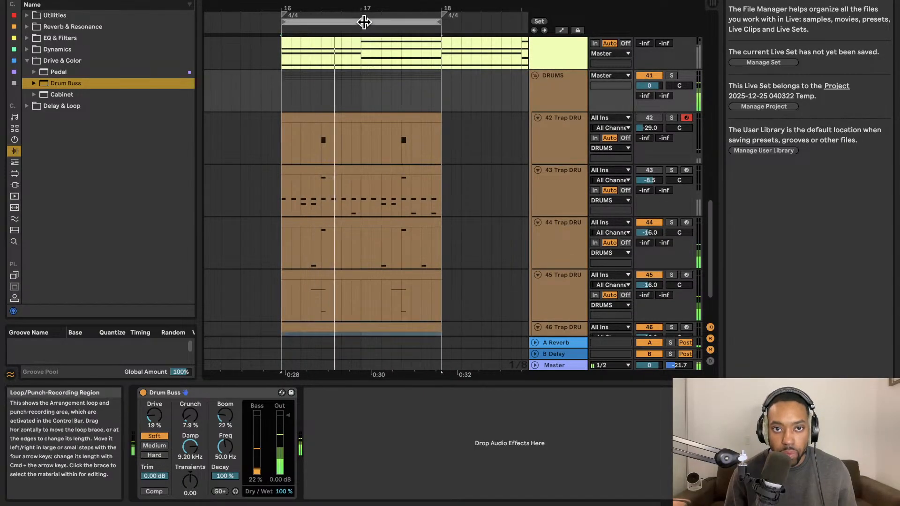
# Duplicate the time of bars 16 to 18 across all tracks and add a locator at bar 18.
pyautogui.click(364, 22)
pyautogui.press('super+shift+d')
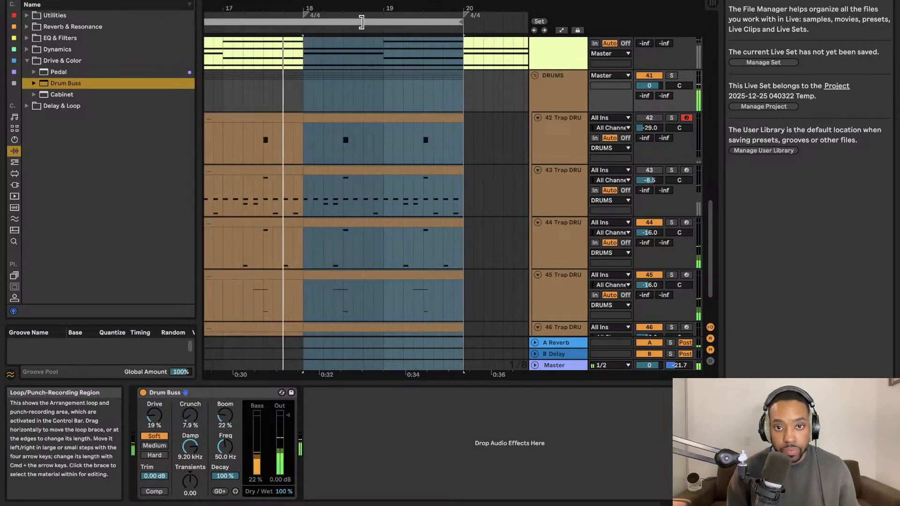
pyautogui.click(304, 29)
pyautogui.rightClick(303, 29)
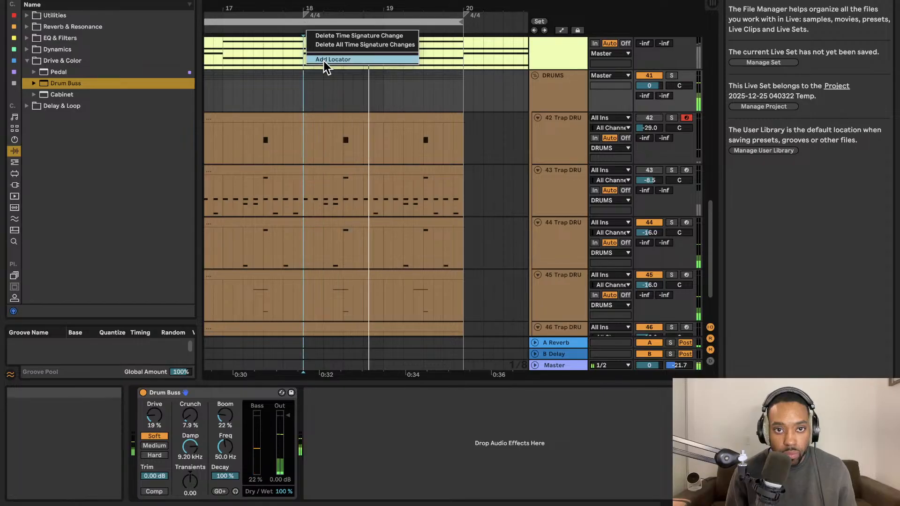
pyautogui.press('Escape')
# Duplicate the time of the four-bar section from bar 16 repeatedly across all tracks until bar 132.
pyautogui.click(316, 22)
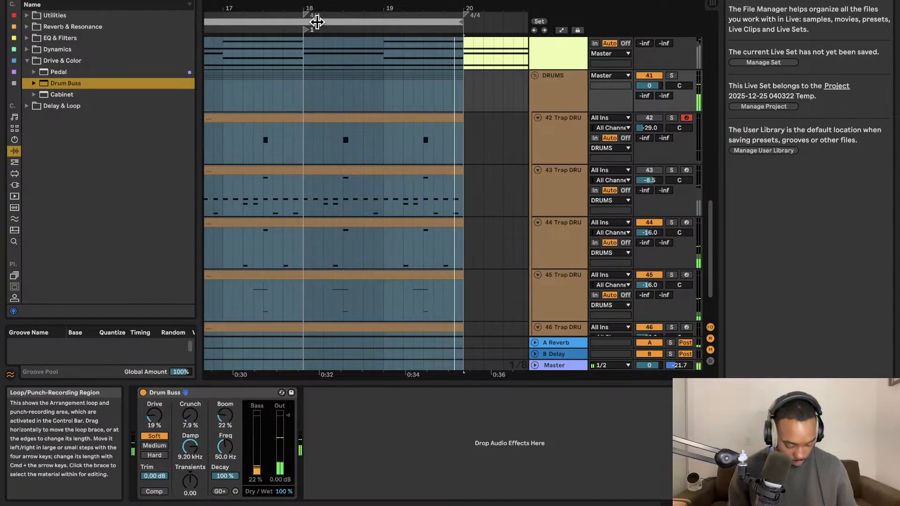
pyautogui.scroll(-3, 325, 91)
pyautogui.hscroll(5, 324, 93)
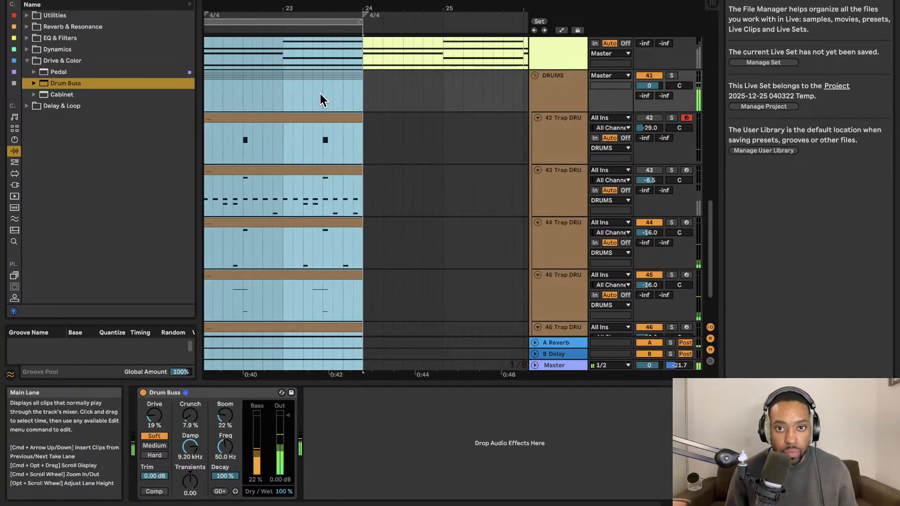
pyautogui.press('super+shift+d')
pyautogui.press('super+shift+d')
pyautogui.press('super+shift+d')
pyautogui.press('super+shift+d')
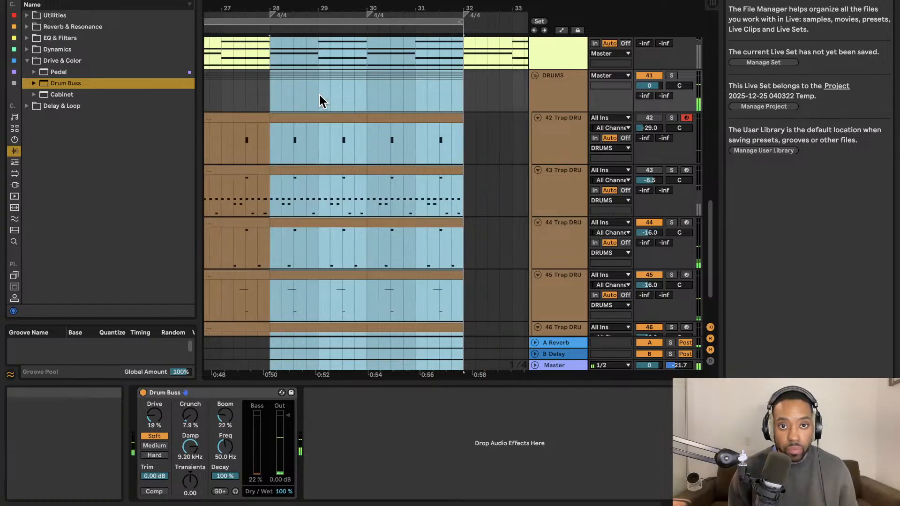
pyautogui.press('super+shift+d')
pyautogui.press('super+shift+d')
pyautogui.press('super+shift+d')
pyautogui.press('super+shift+d')
pyautogui.press('super+shift+d')
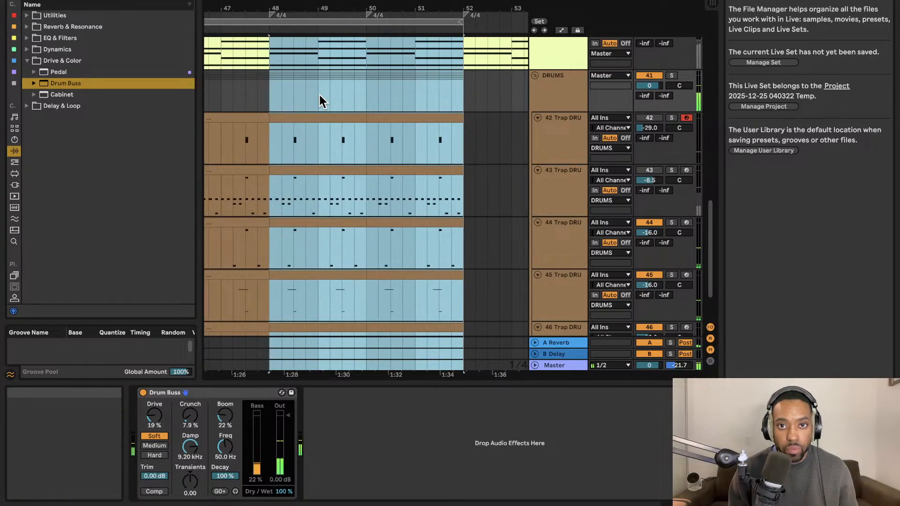
pyautogui.press('super+shift+d')
pyautogui.press('super+shift+d')
pyautogui.press('super+shift+d')
pyautogui.press('super+shift+d')
pyautogui.press('super+shift+d')
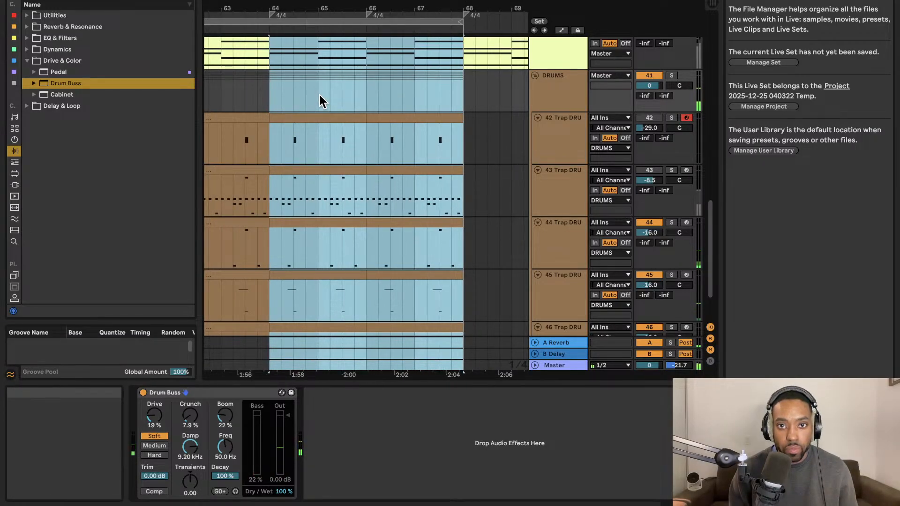
pyautogui.press('super+shift+d')
pyautogui.press('super+shift+d')
pyautogui.press('super+shift+d')
pyautogui.press('super+shift+d')
pyautogui.press('super+shift+d')
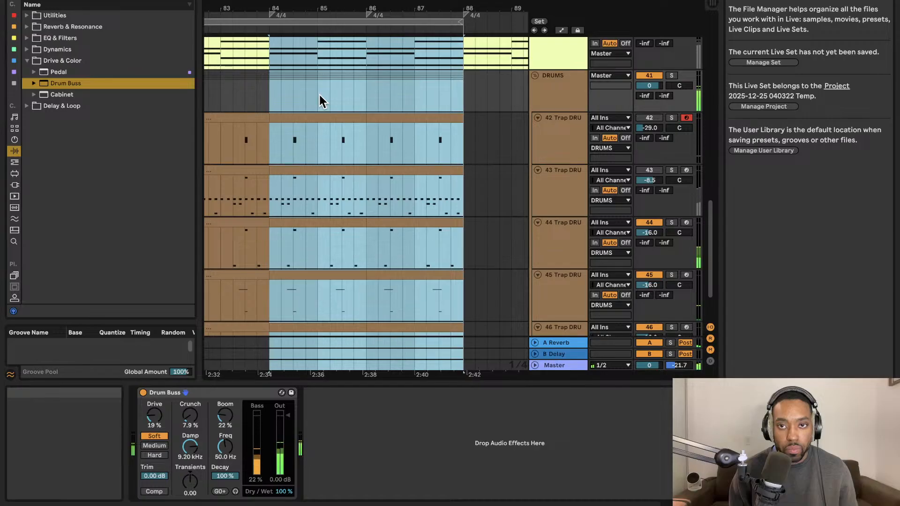
pyautogui.press('super+shift+d')
pyautogui.press('super+shift+d')
pyautogui.press('super+shift+d')
pyautogui.press('super+shift+d')
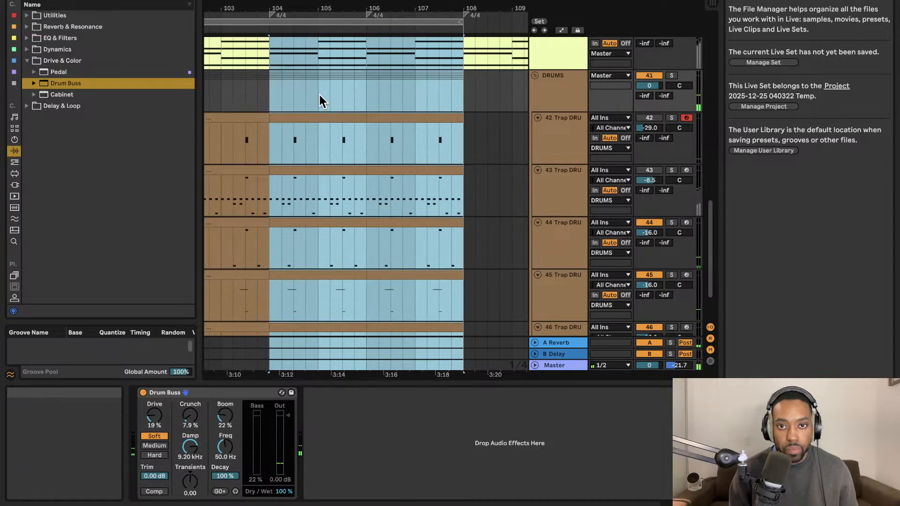
pyautogui.press('super+shift+d')
pyautogui.press('super+shift+d')
pyautogui.press('super+shift+d')
pyautogui.press('super+shift+d')
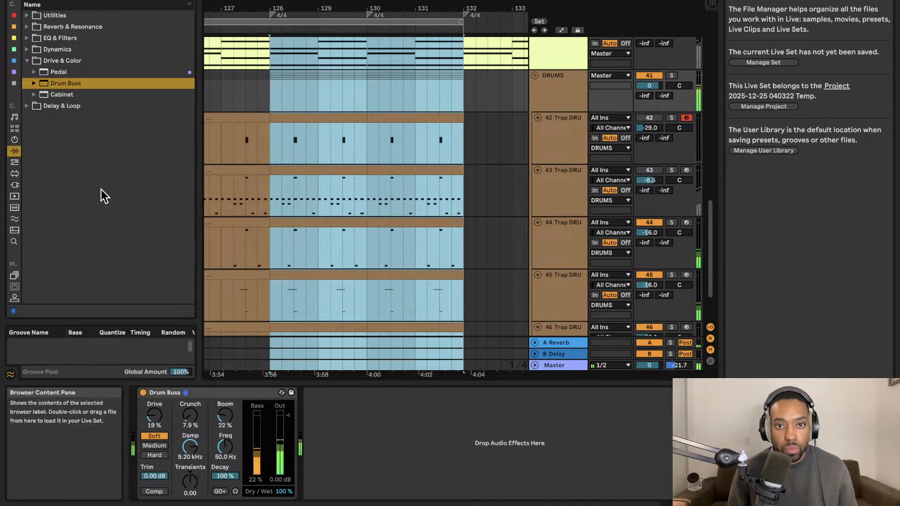
# Review the duplicated arrangement across the instrument and drum tracks, checking where their clips end.
pyautogui.scroll(-5, 325, 181)
pyautogui.hscroll(-3, 326, 181)
pyautogui.scroll(3, 327, 181)
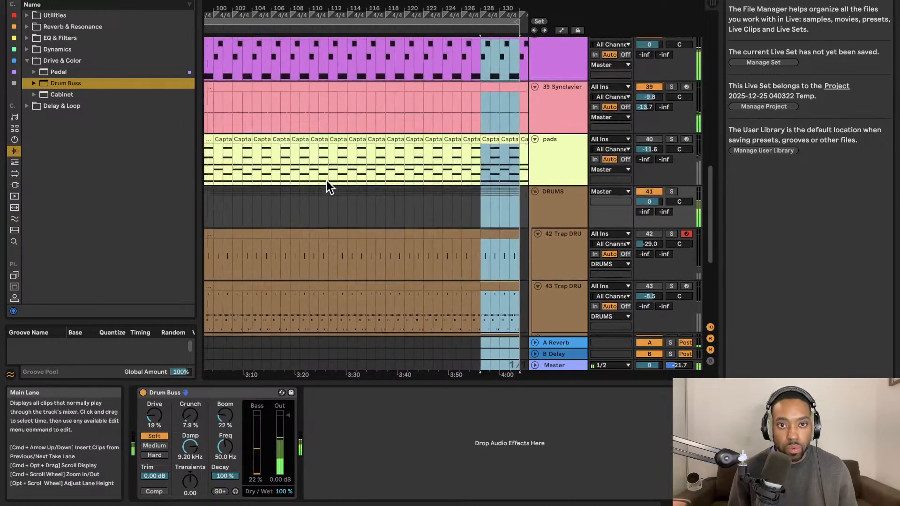
pyautogui.hscroll(-10, 327, 181)
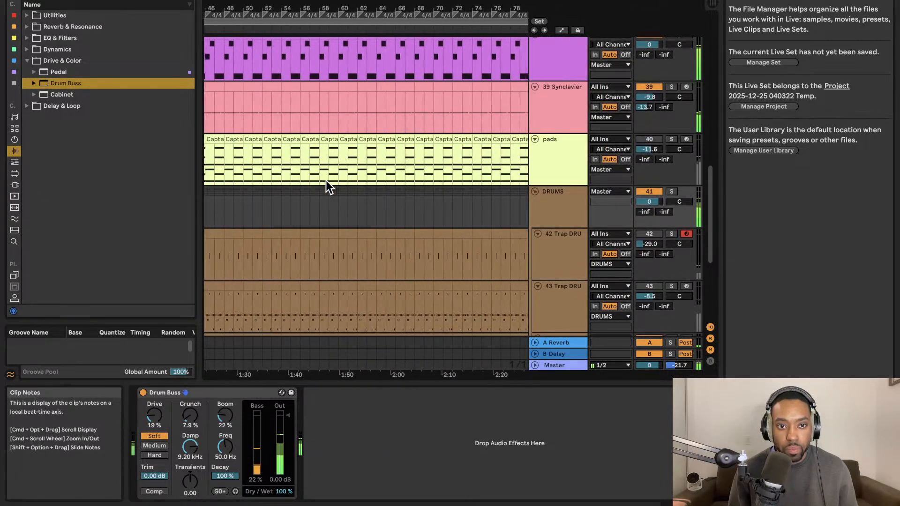
pyautogui.hscroll(12, 326, 181)
pyautogui.scroll(3, 322, 181)
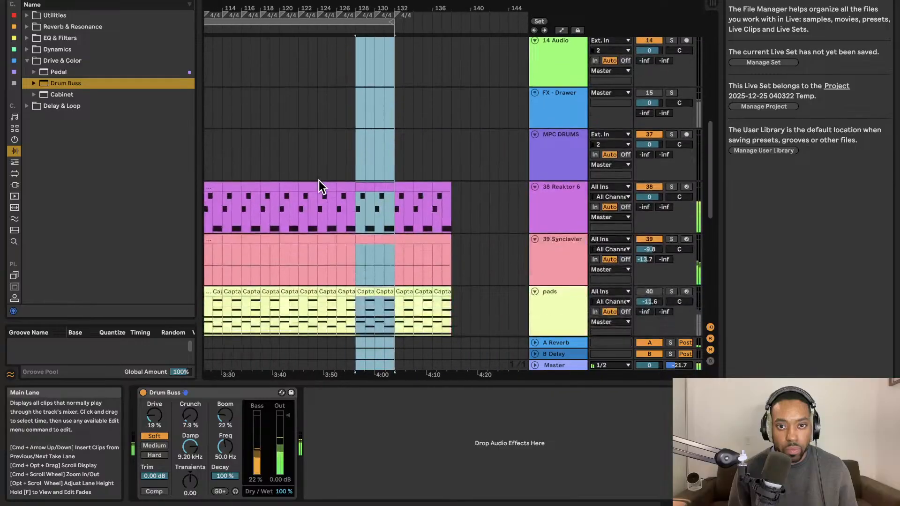
pyautogui.hscroll(-6, 318, 181)
pyautogui.scroll(-5, 318, 180)
pyautogui.hscroll(-15, 318, 179)
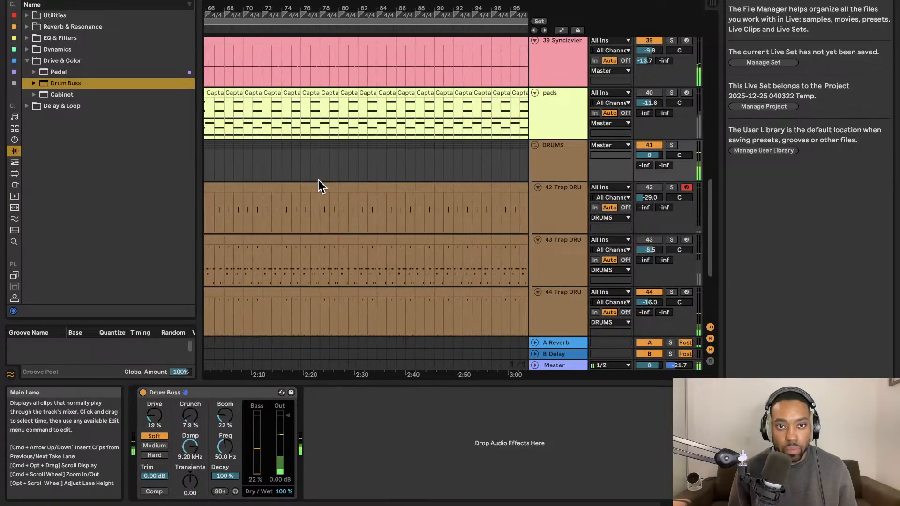
pyautogui.scroll(-10, 319, 180)
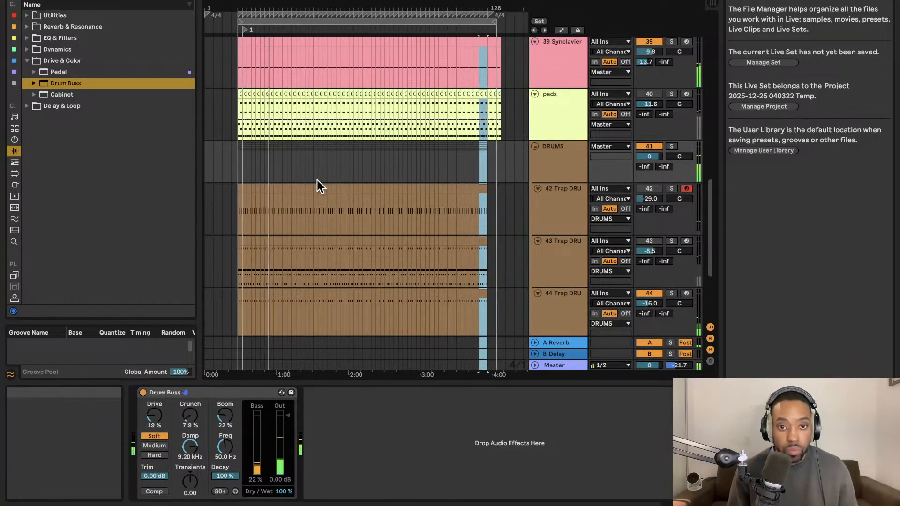
# Undo the repeated time duplications back to the four-bar drum section at bars 16 to 20.
pyautogui.scroll(-6, 317, 180)
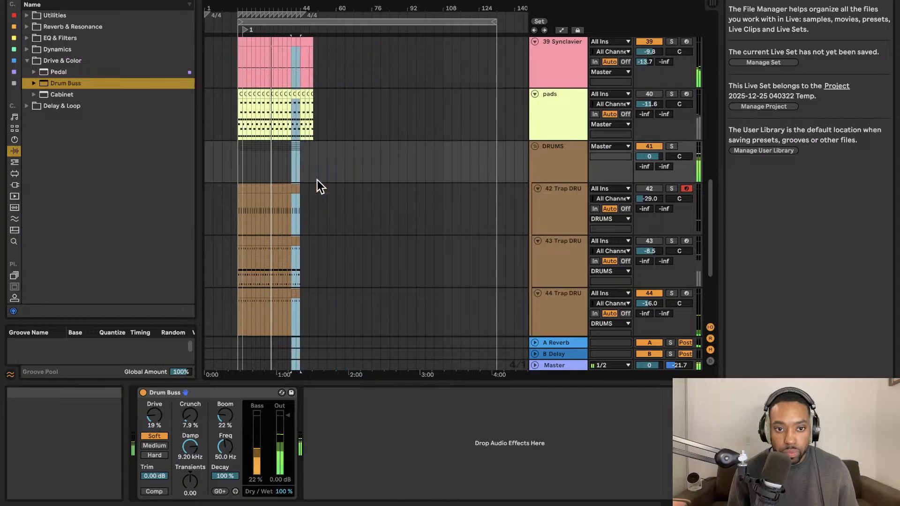
pyautogui.scroll(-1, 317, 181)
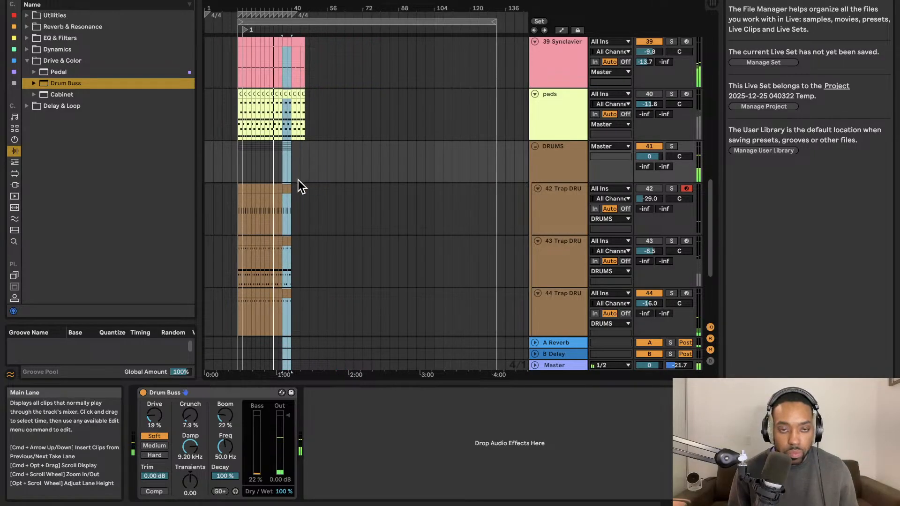
pyautogui.scroll(8, 265, 178)
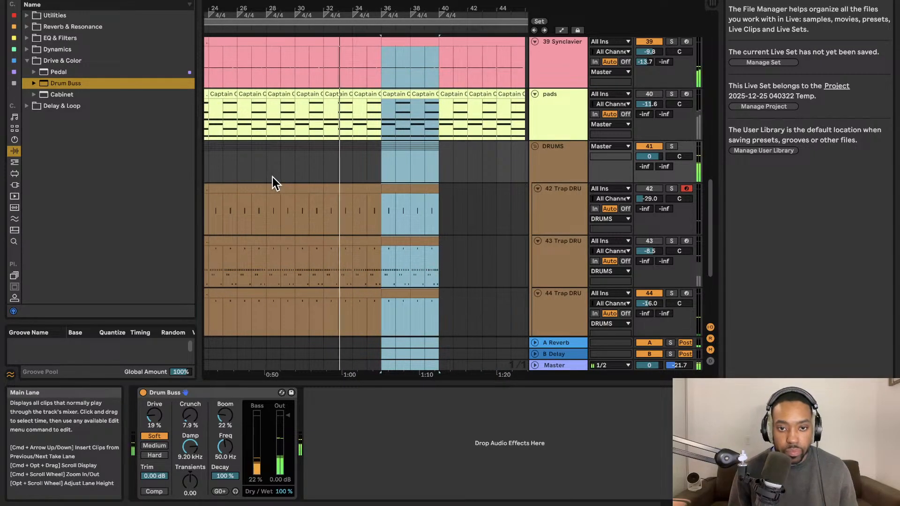
pyautogui.scroll(4, 273, 175)
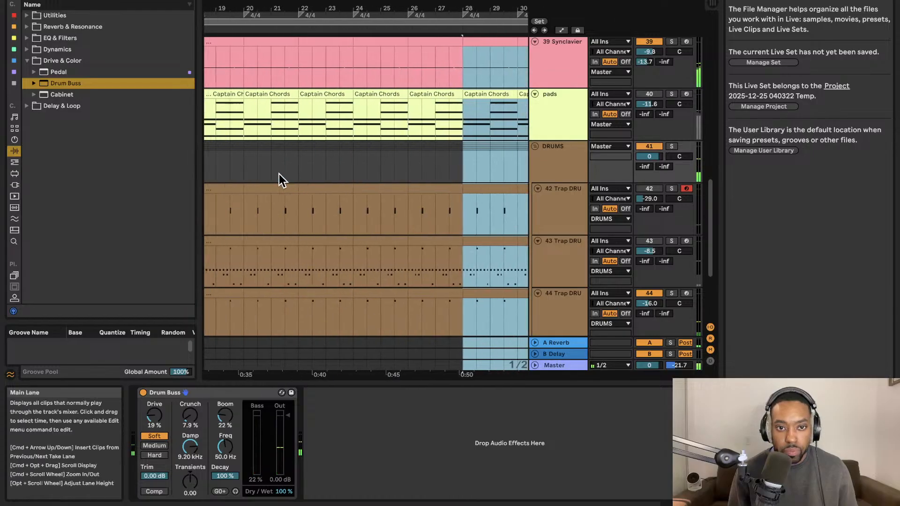
pyautogui.press('super+z')
pyautogui.press('space')
pyautogui.press('space')
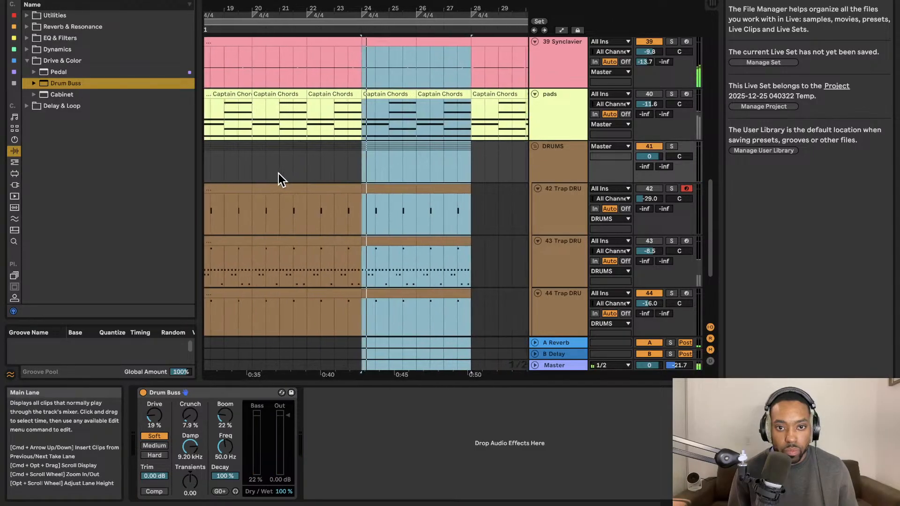
pyautogui.press('super+z')
pyautogui.hscroll(-6, 278, 174)
pyautogui.press('space')
pyautogui.press('space')
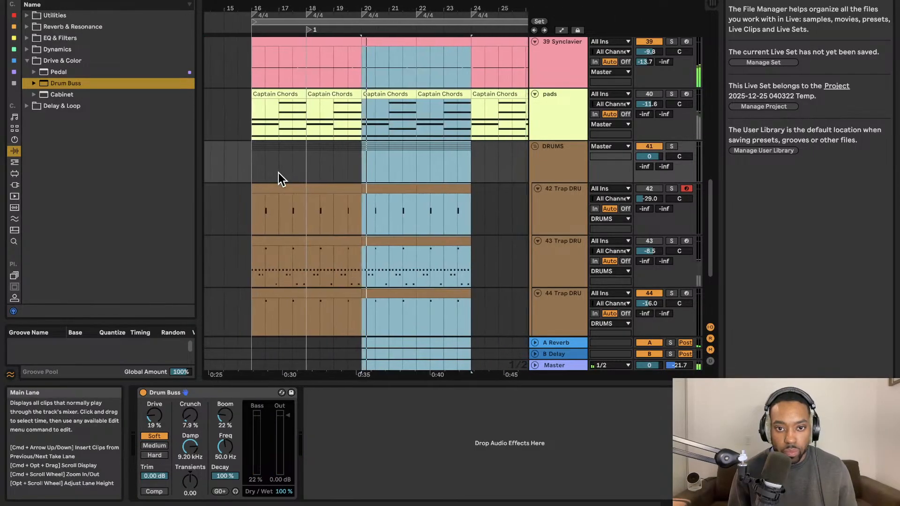
pyautogui.press('super+z')
pyautogui.press('space')
pyautogui.press('space')
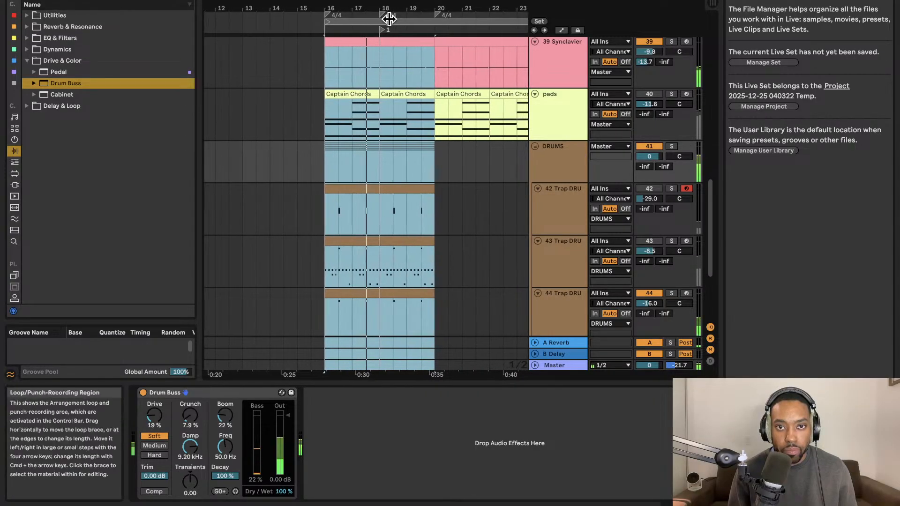
# Duplicate the four-bar clips at bars 16 to 20 on Trap DRU tracks 42 to 44 repeatedly until bar 80.
pyautogui.click(389, 195)
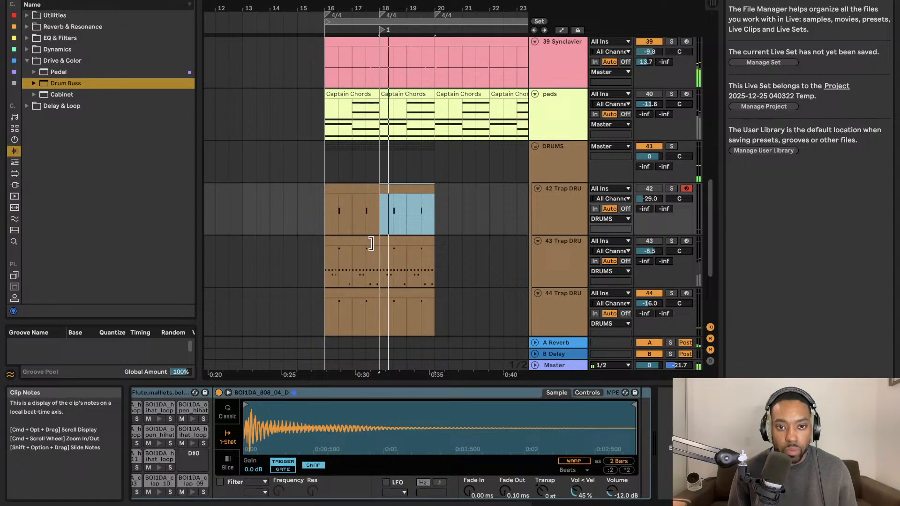
pyautogui.keyDown('shift'); pyautogui.click(355, 188); pyautogui.keyUp('shift')
pyautogui.keyDown('shift'); pyautogui.click(363, 293); pyautogui.keyUp('shift')
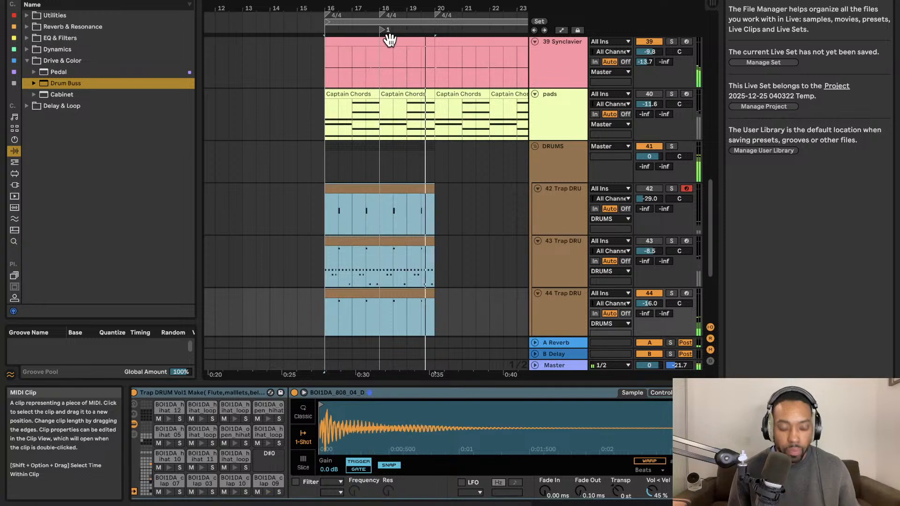
pyautogui.press('super+d')
pyautogui.press('super+d')
pyautogui.press('super+d')
pyautogui.press('super+d')
pyautogui.press('super+d')
pyautogui.press('super+d')
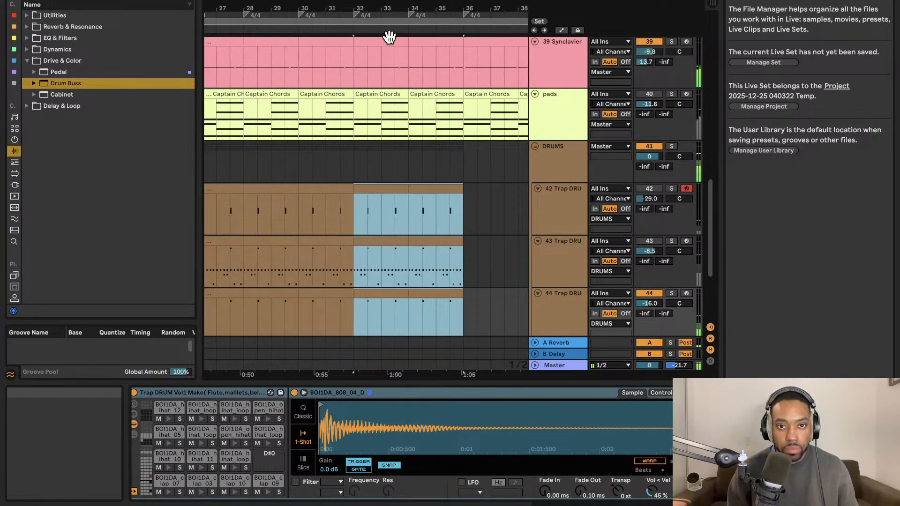
pyautogui.press('super+d')
pyautogui.press('super+d')
pyautogui.press('super+d')
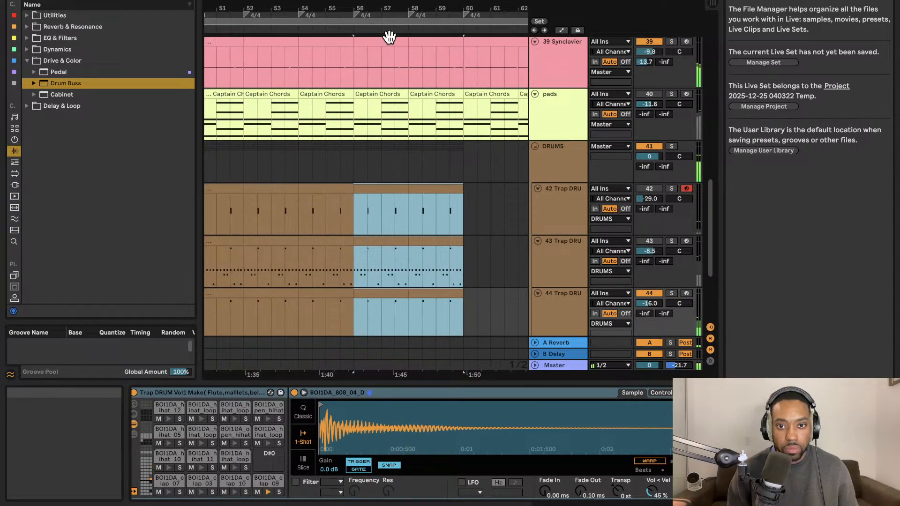
pyautogui.press('super+d')
pyautogui.press('super+d')
pyautogui.press('super+d')
pyautogui.press('super+d')
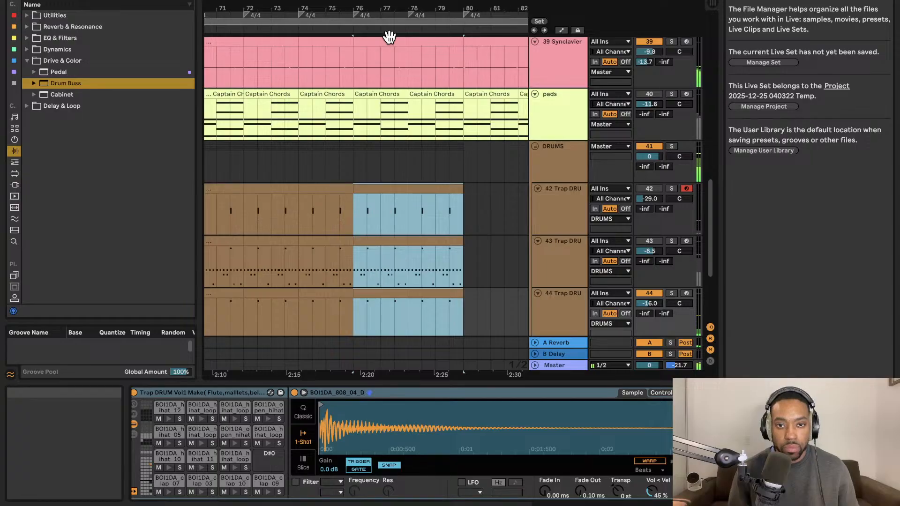
pyautogui.scroll(-10, 367, 112)
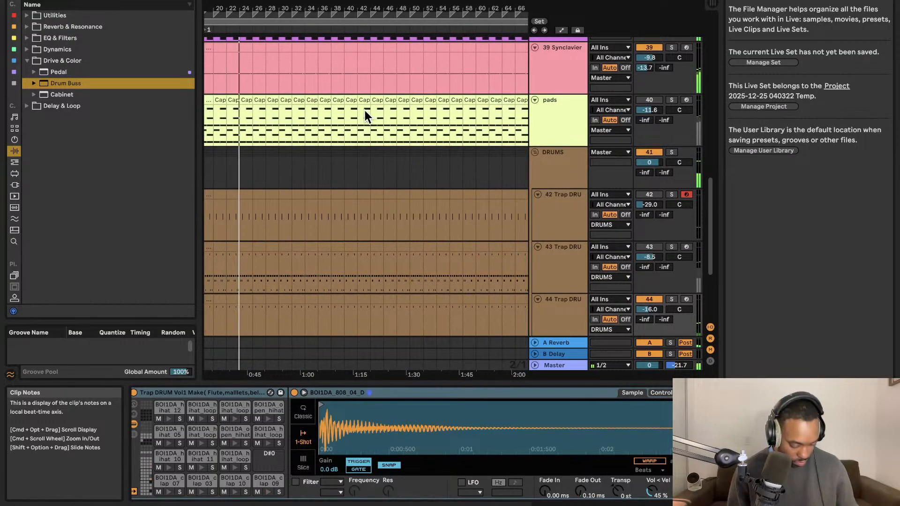
# Undo the repeated duplications on drum tracks 42 to 44 back to the original clips at bars 16 to 20.
pyautogui.press('super+z')
pyautogui.press('super+z')
pyautogui.press('super+z')
pyautogui.press('super+z')
pyautogui.press('super+z')
pyautogui.press('super+z')
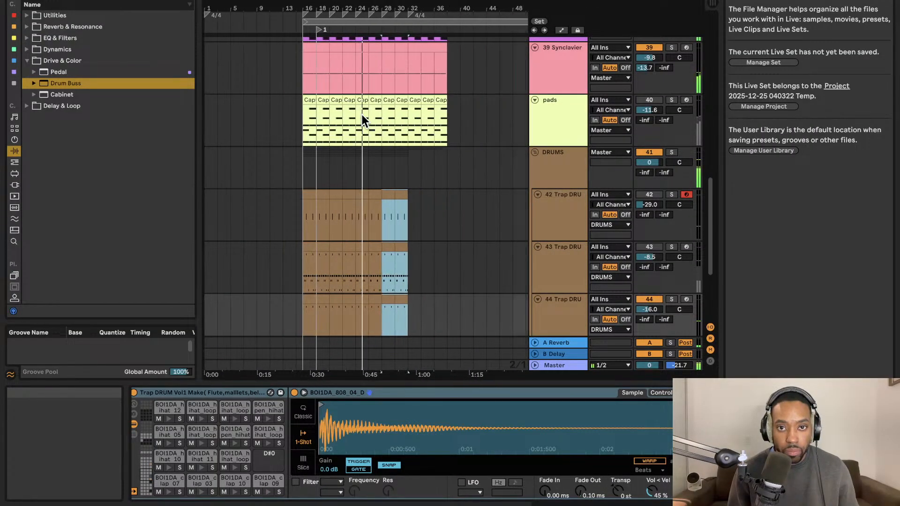
pyautogui.press('super+z')
pyautogui.press('super+z')
pyautogui.press('super+z')
pyautogui.press('super+z')
pyautogui.press('super+z')
pyautogui.press('super+z')
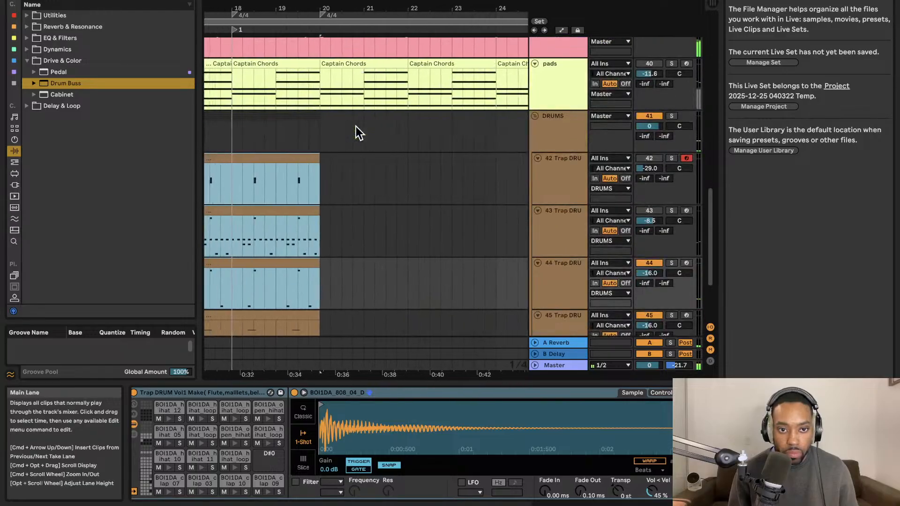
pyautogui.hscroll(-6, 355, 126)
pyautogui.hscroll(4, 354, 128)
pyautogui.scroll(-1, 354, 127)
pyautogui.scroll(1, 353, 128)
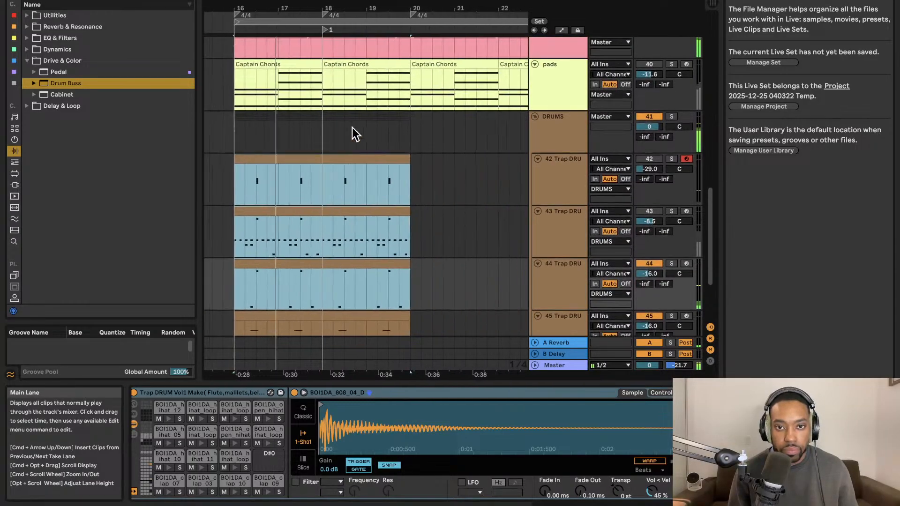
# Select the clips at bars 16 to 20 on Trap DRU tracks 42 to 45 and duplicate them repeatedly until bar 64.
pyautogui.scroll(1, 349, 136)
pyautogui.click(332, 151)
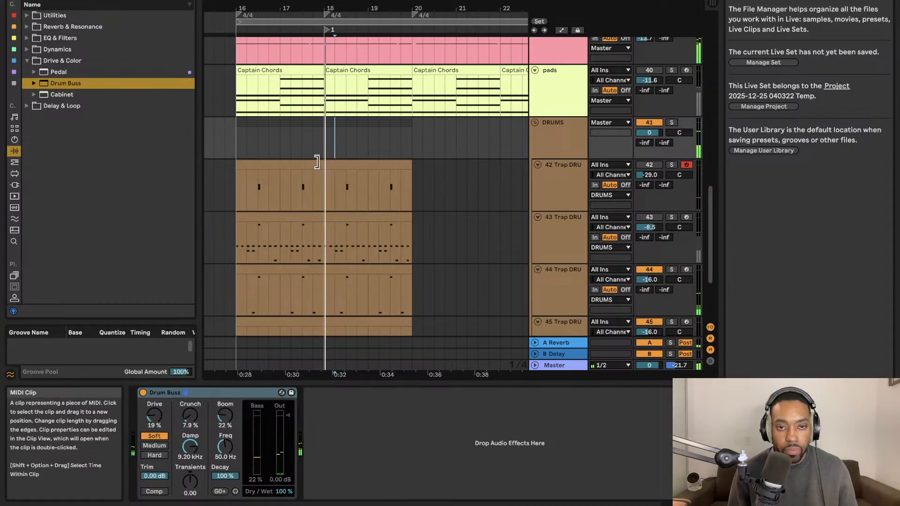
pyautogui.click(302, 162)
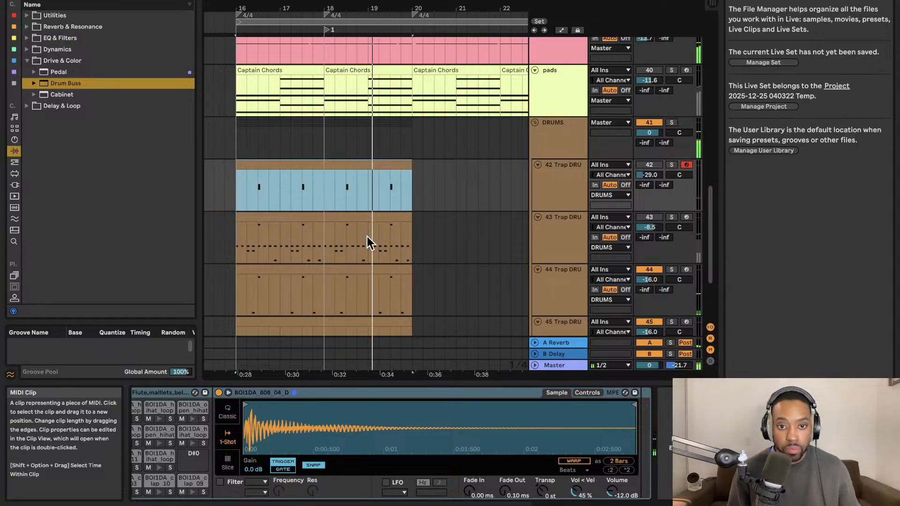
pyautogui.keyDown('shift'); pyautogui.click(368, 317); pyautogui.keyUp('shift')
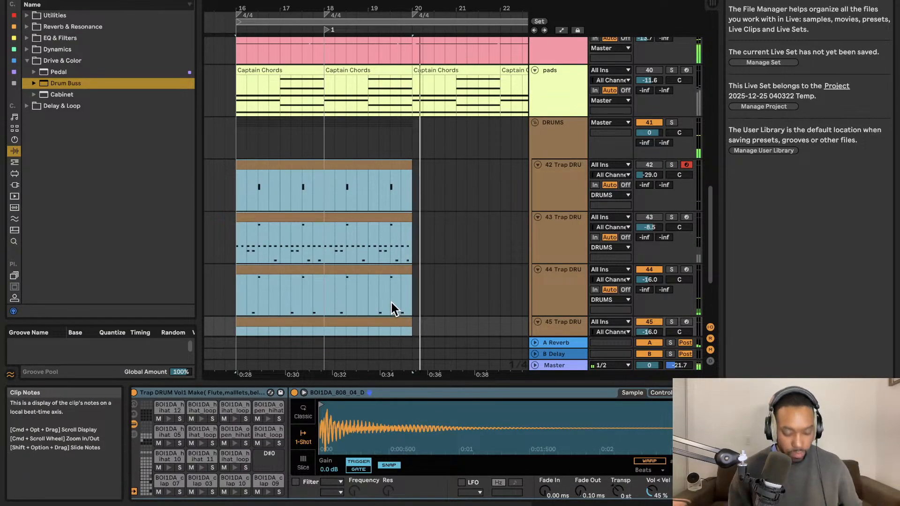
pyautogui.press('super+d')
pyautogui.scroll(-5, 400, 321)
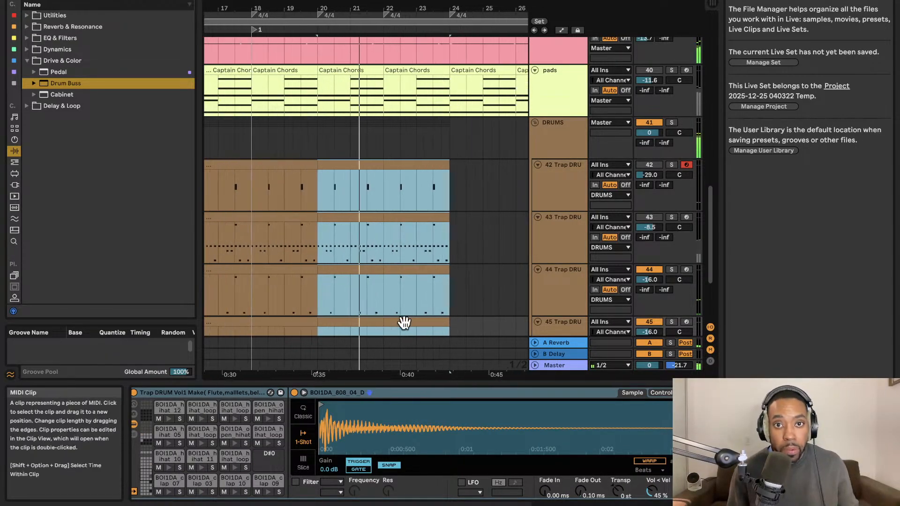
pyautogui.scroll(5, 400, 282)
pyautogui.scroll(-3, 400, 282)
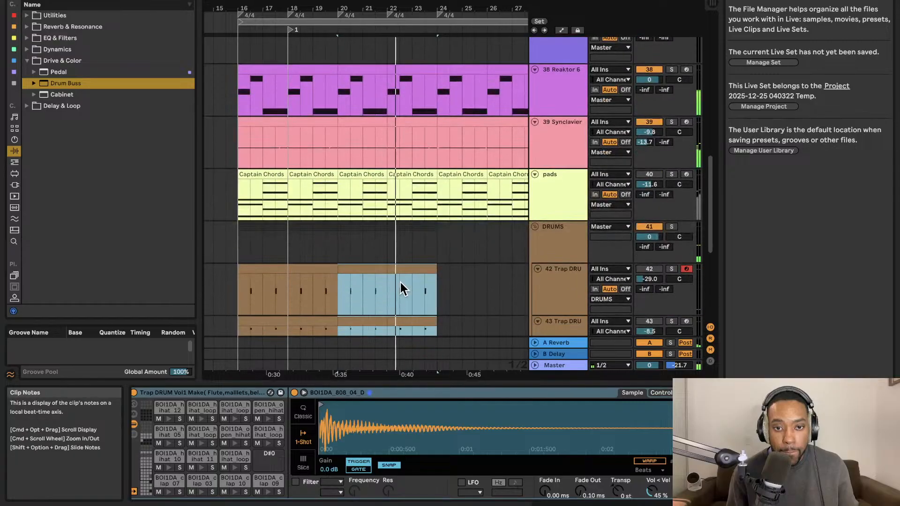
pyautogui.hscroll(5, 400, 282)
pyautogui.hscroll(10, 401, 282)
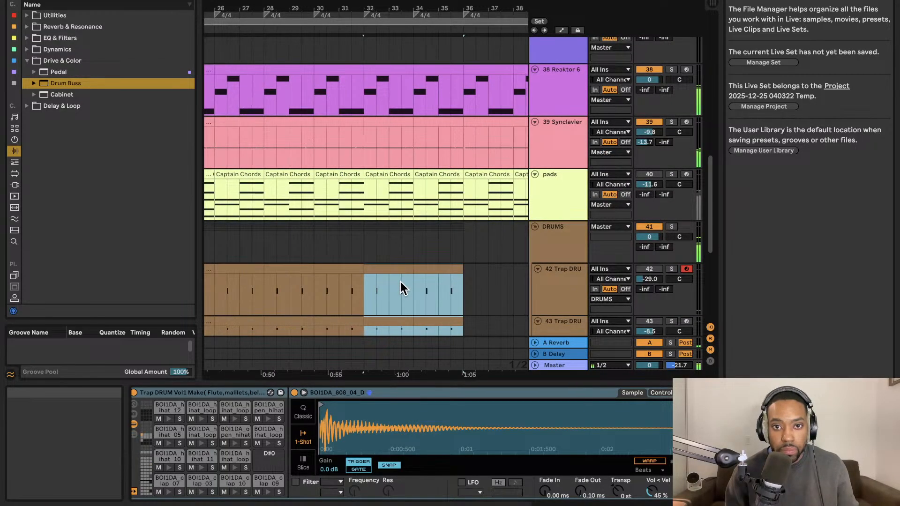
pyautogui.hscroll(6, 401, 282)
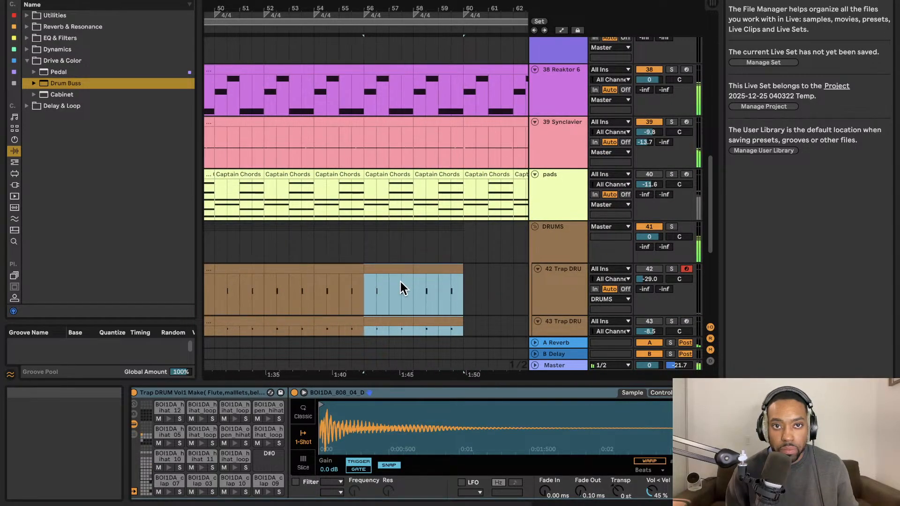
pyautogui.hscroll(5, 370, 276)
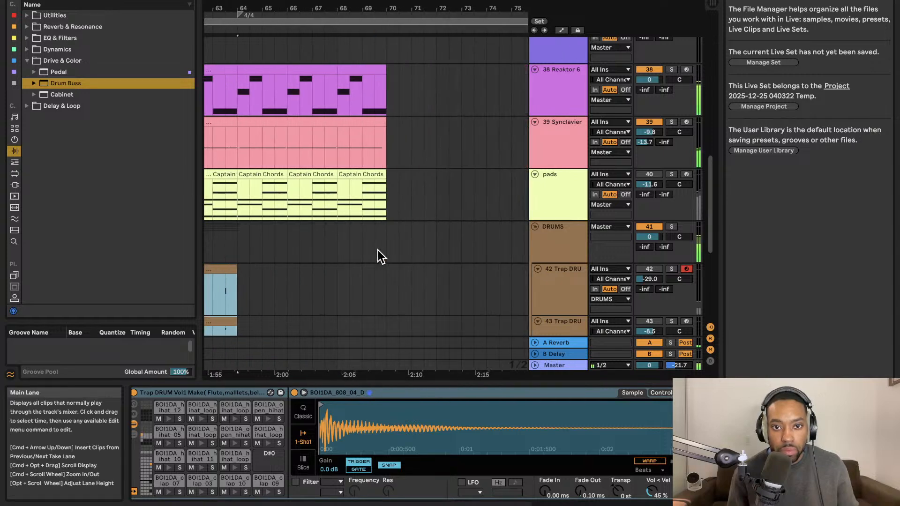
# Undo the repeated duplications on drum tracks 42 to 45 until only the clips at bars 16 to 20 remain.
pyautogui.hscroll(-6, 382, 250)
pyautogui.hscroll(-8, 384, 249)
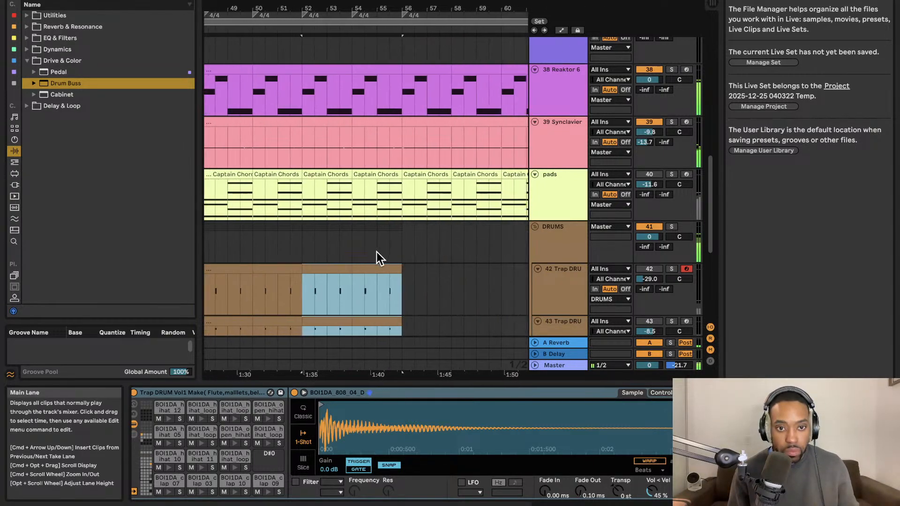
pyautogui.hscroll(-9, 375, 248)
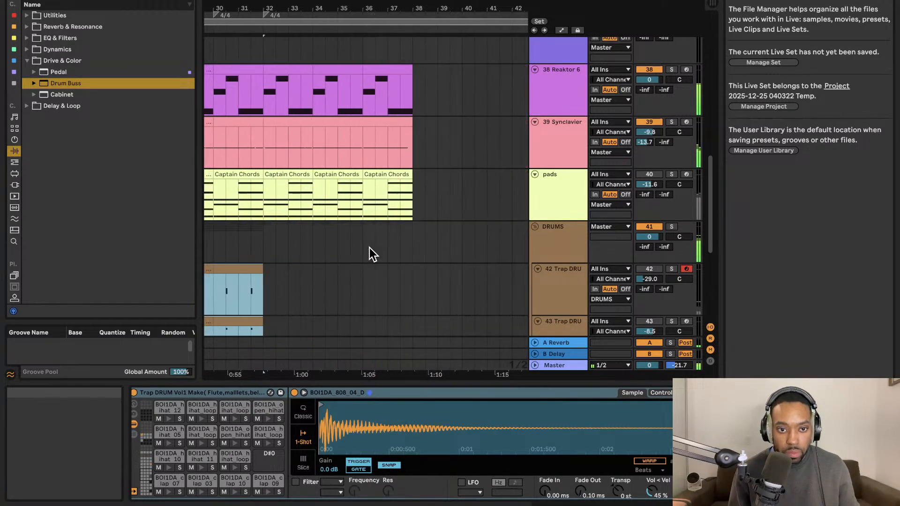
pyautogui.hscroll(-3, 371, 246)
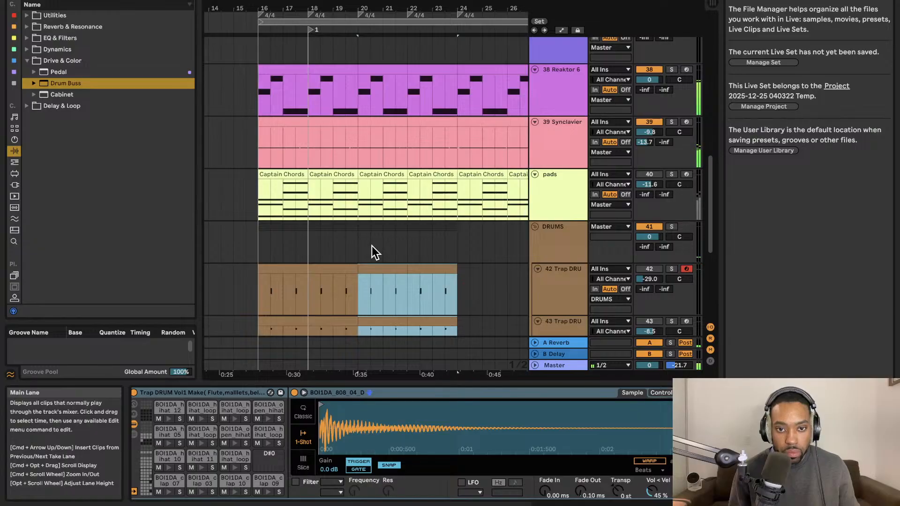
pyautogui.press('super+z')
pyautogui.scroll(3, 356, 246)
pyautogui.scroll(1, 356, 245)
pyautogui.scroll(-4, 359, 248)
pyautogui.hscroll(-5, 355, 236)
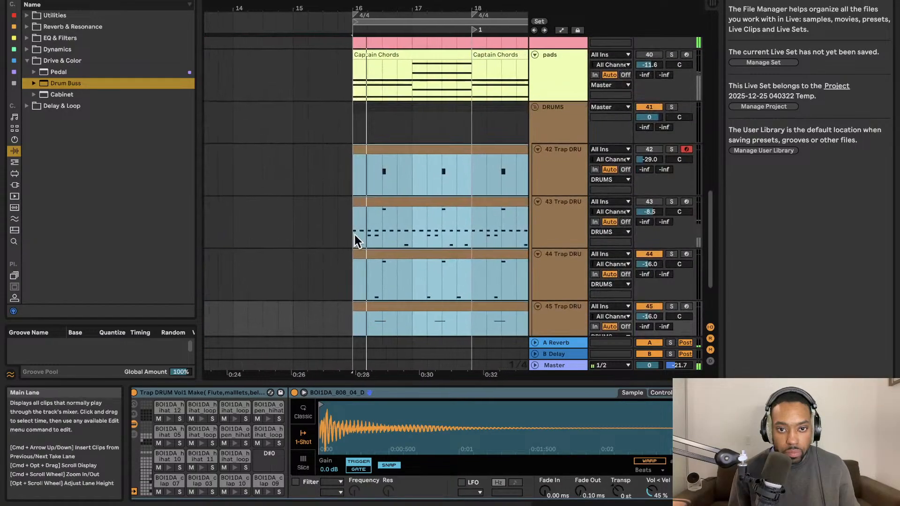
# Select both track 42 Trap DRU clips at bars 16 to 20 and duplicate them three times until bar 32.
pyautogui.hscroll(3, 355, 234)
pyautogui.scroll(2, 354, 229)
pyautogui.hscroll(3, 351, 229)
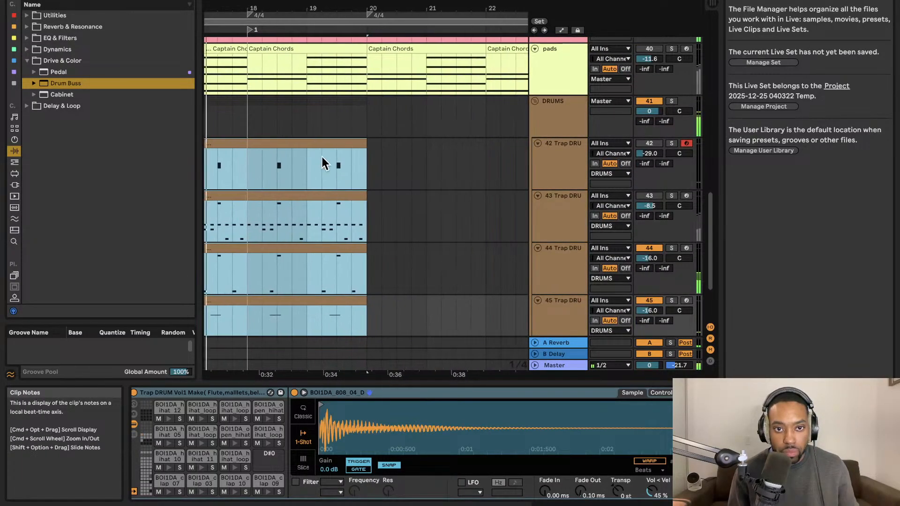
pyautogui.hscroll(-3, 320, 158)
pyautogui.click(325, 143)
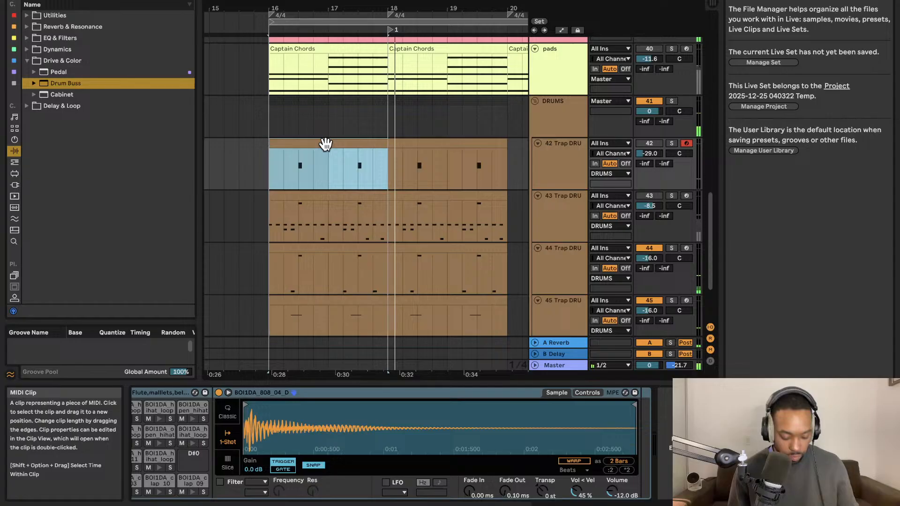
pyautogui.keyDown('shift'); pyautogui.click(397, 144); pyautogui.keyUp('shift')
pyautogui.press('super+d')
pyautogui.press('super+d')
pyautogui.press('super+d')
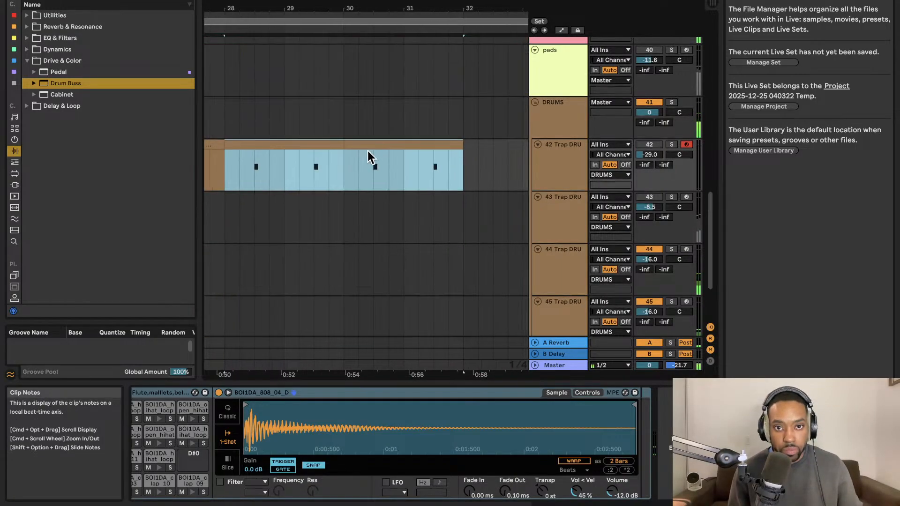
# Undo the last two duplications on track 42 and duplicate its four-bar pattern once more until bar 28.
pyautogui.press('super+z')
pyautogui.press('super+z')
pyautogui.hscroll(-5, 365, 150)
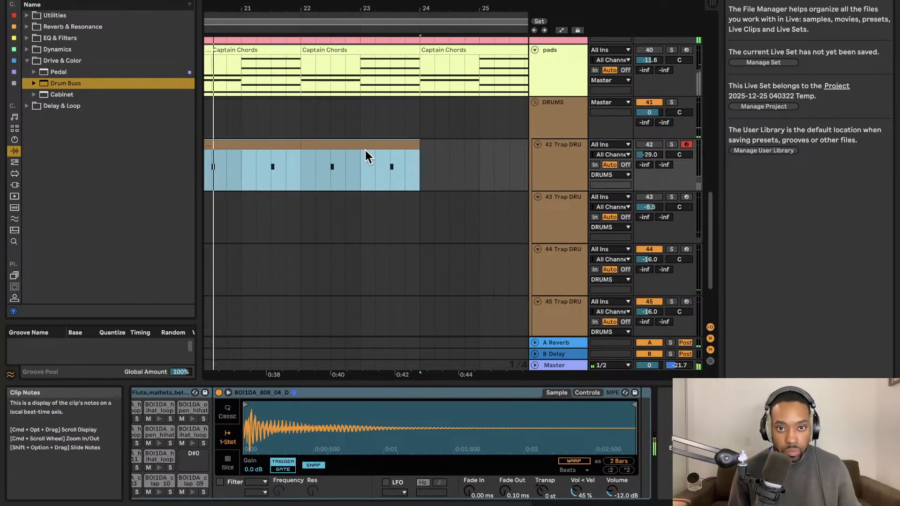
pyautogui.press('super+d')
pyautogui.hscroll(-4, 365, 149)
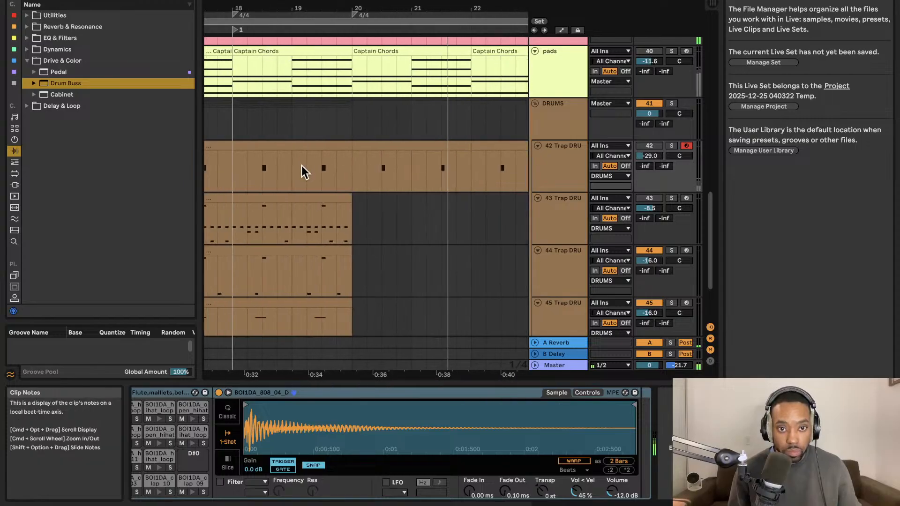
# Select the track 43 Trap DRU clips at bars 16 to 20 and duplicate them twice until bar 28.
pyautogui.hscroll(1, 302, 165)
pyautogui.click(272, 188)
pyautogui.hscroll(-3, 299, 183)
pyautogui.keyDown('shift'); pyautogui.click(297, 186); pyautogui.keyUp('shift')
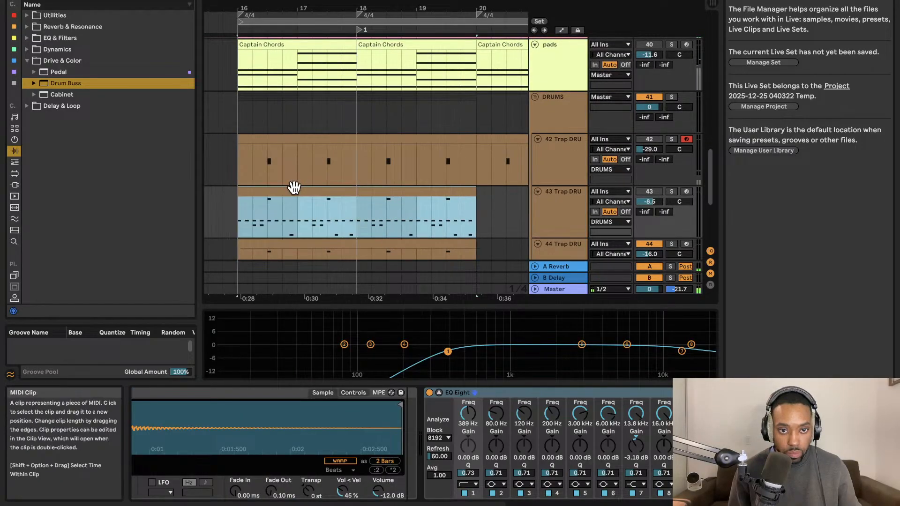
pyautogui.press('super+d')
pyautogui.hscroll(-8, 299, 184)
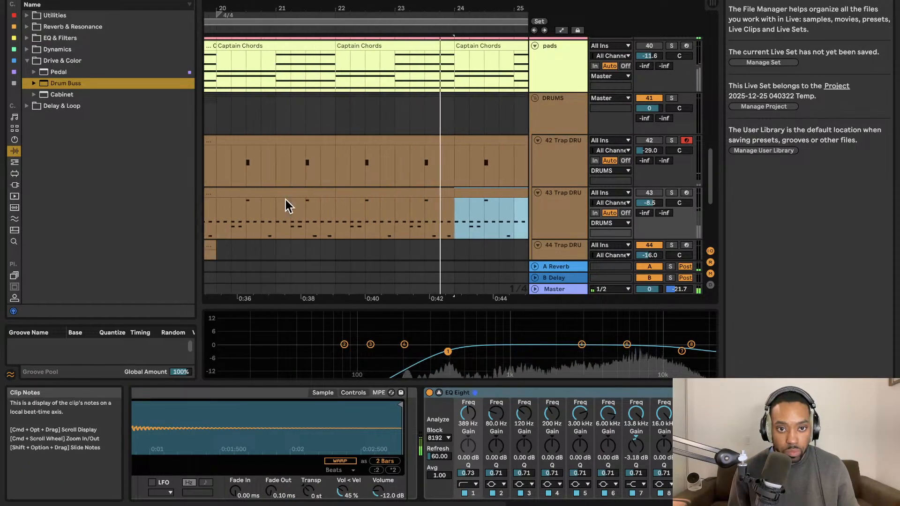
# Select both track 44 Trap DRU clips at bars 16 to 20, resume playback and duplicate them twice until bar 28.
pyautogui.scroll(-3, 268, 189)
pyautogui.click(278, 160)
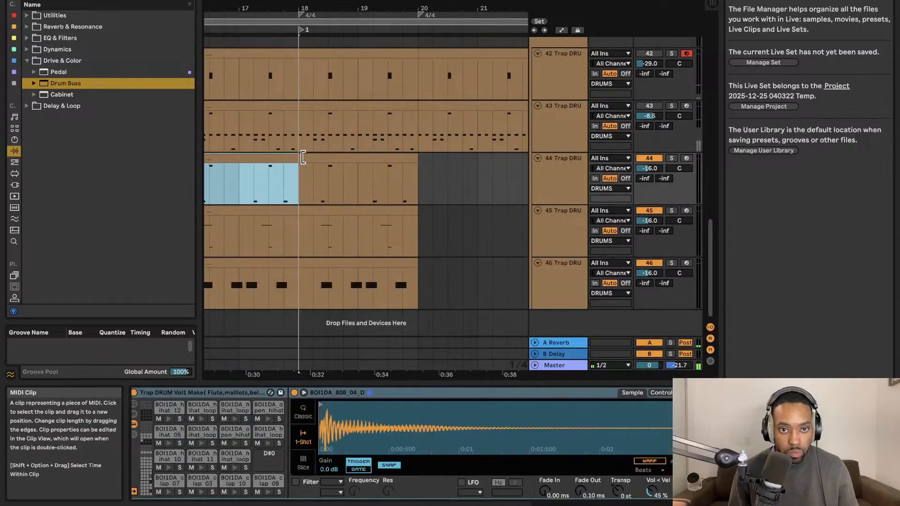
pyautogui.click(305, 158)
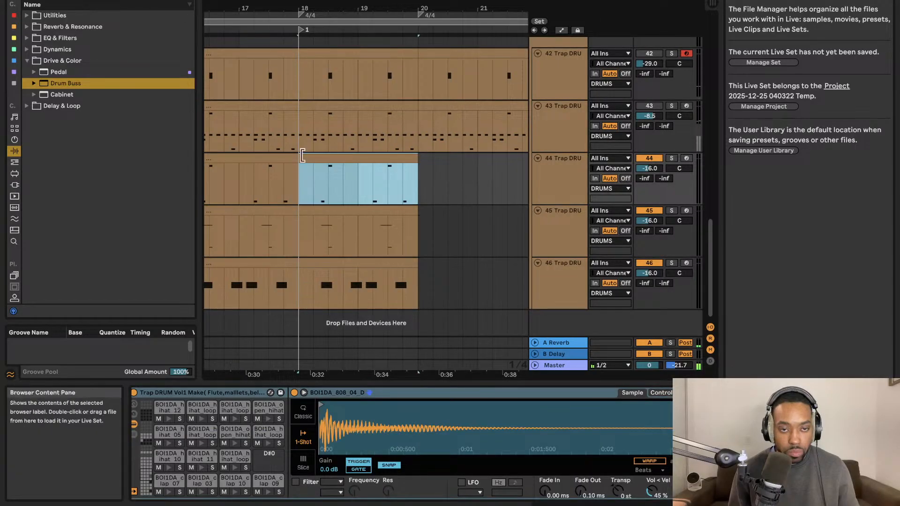
pyautogui.keyDown('shift'); pyautogui.click(281, 166); pyautogui.keyUp('shift')
pyautogui.press('space')
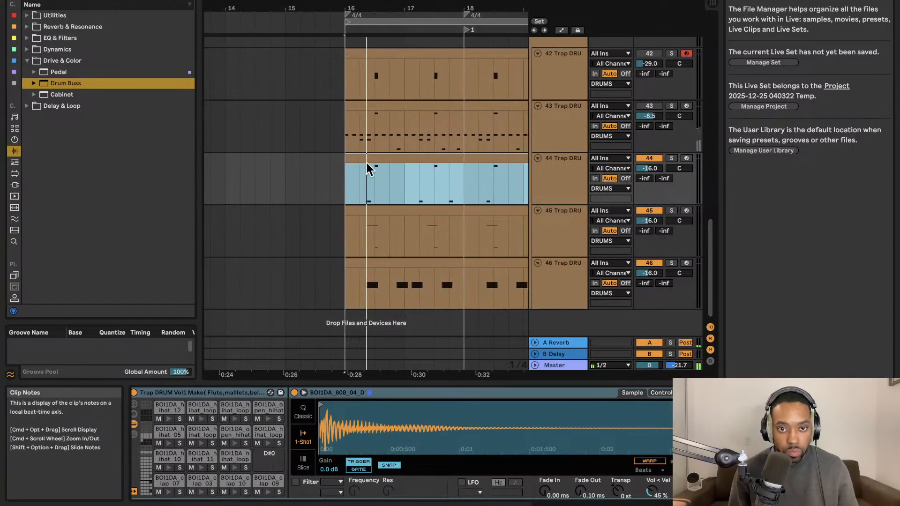
pyautogui.press('super+d')
pyautogui.hscroll(8, 349, 178)
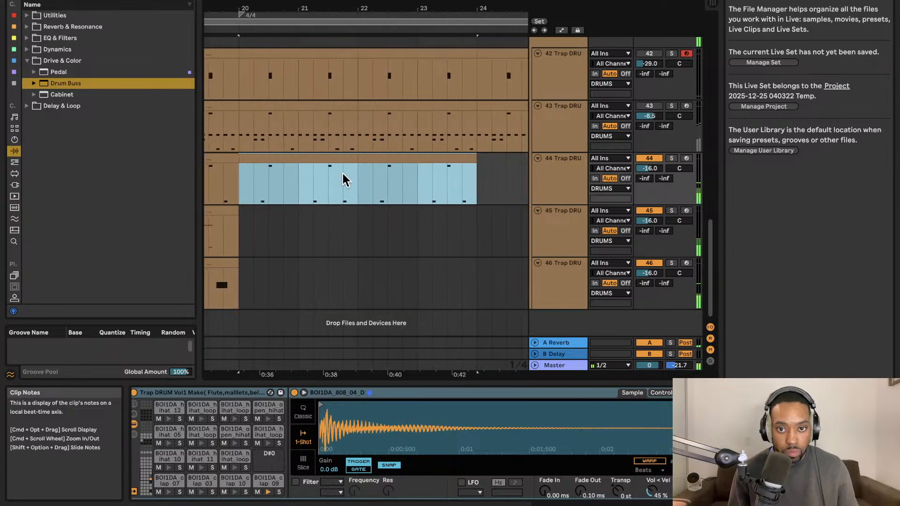
pyautogui.press('super+d')
pyautogui.hscroll(-8, 343, 178)
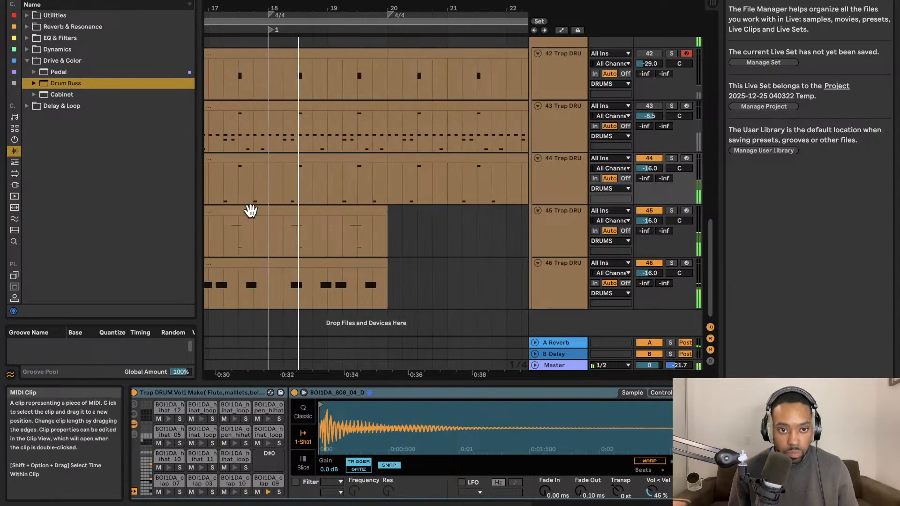
# Duplicate the track 45 Trap DRU clips at bars 16 to 20 twice until bar 28.
pyautogui.click(251, 209)
pyautogui.keyDown('shift'); pyautogui.click(302, 209); pyautogui.keyUp('shift')
pyautogui.press('super+d')
pyautogui.press('super+d')
pyautogui.hscroll(-8, 301, 208)
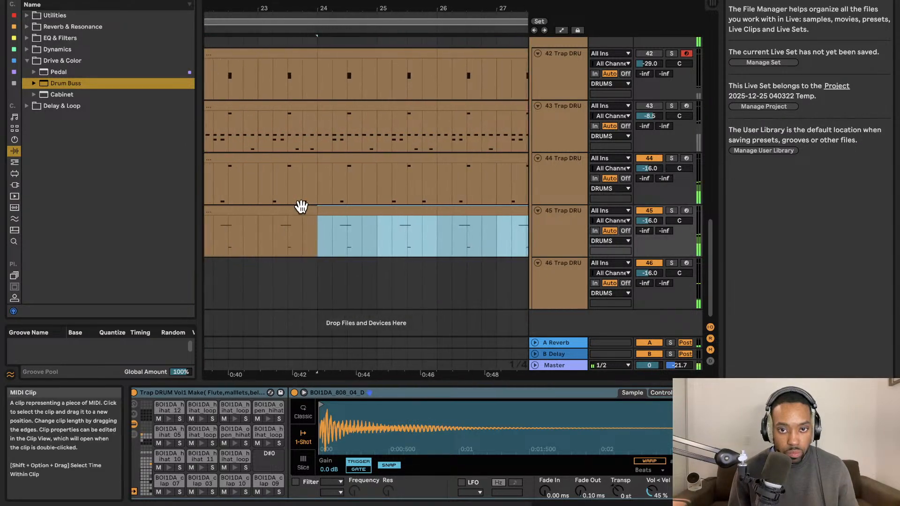
# Duplicate the track 46 Trap DRU clips at bars 16 to 20 twice until bar 28.
pyautogui.click(227, 261)
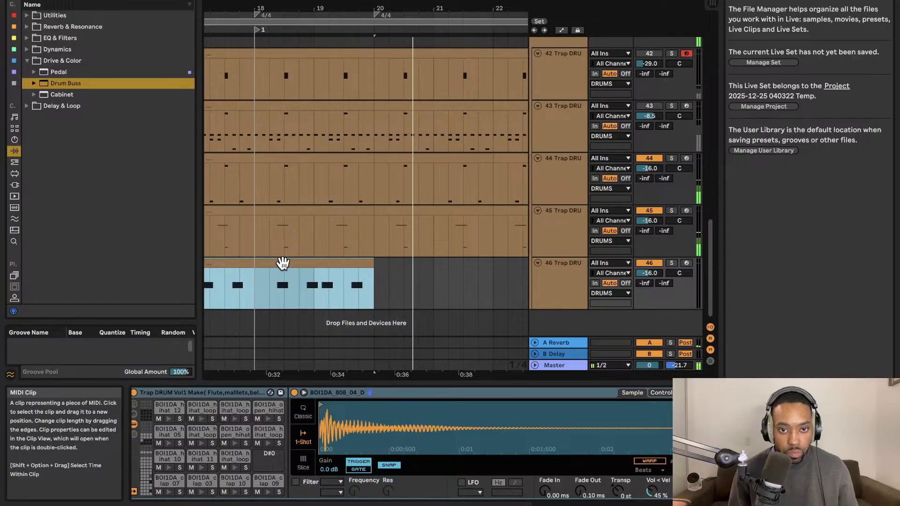
pyautogui.press('super+d')
pyautogui.hscroll(-8, 296, 232)
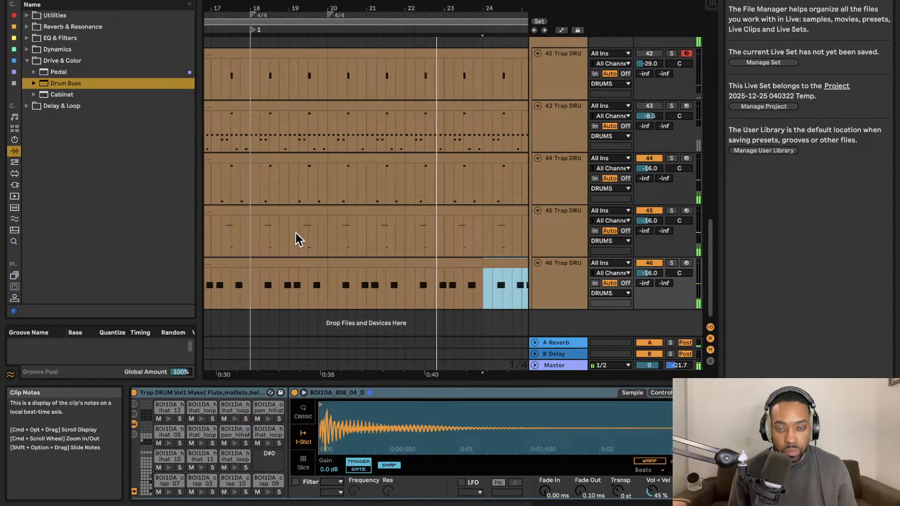
pyautogui.scroll(5, 296, 234)
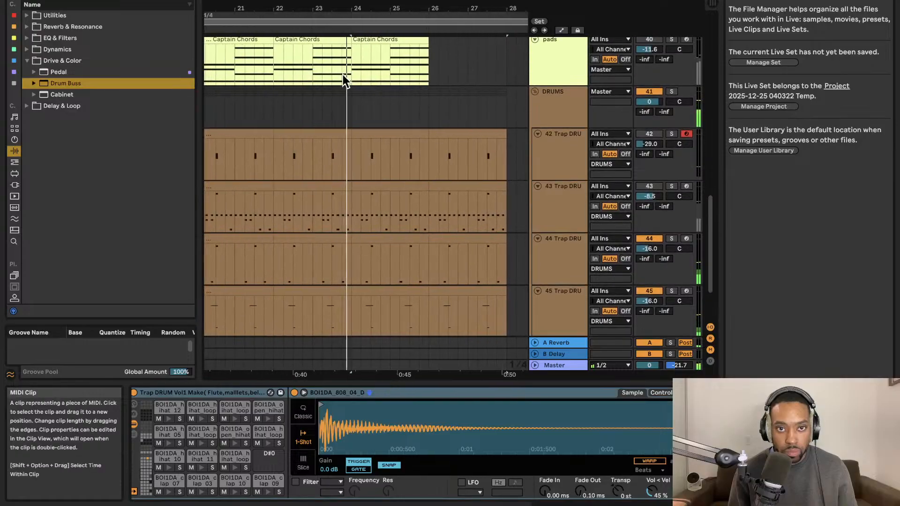
pyautogui.hscroll(-3, 341, 95)
pyautogui.scroll(2, 341, 94)
pyautogui.keyDown('shift'); pyautogui.click(498, 95); pyautogui.keyUp('shift')
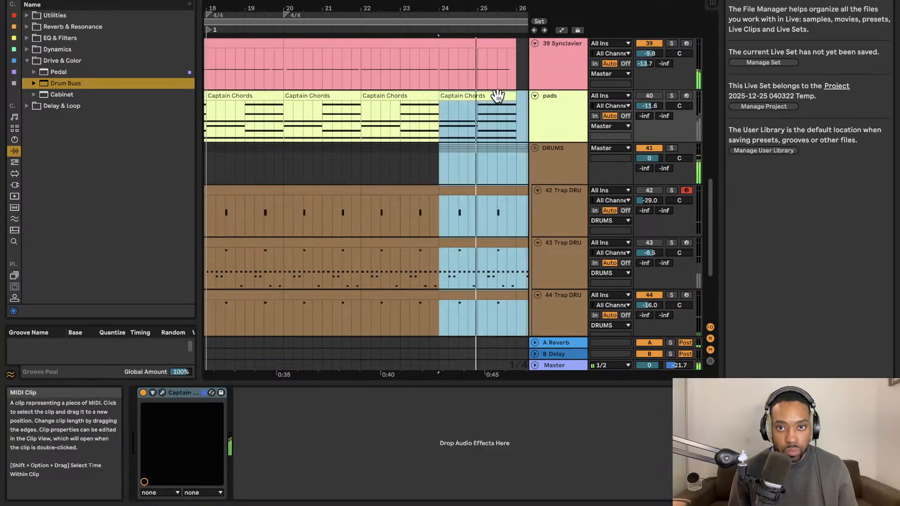
pyautogui.hscroll(-5, 491, 96)
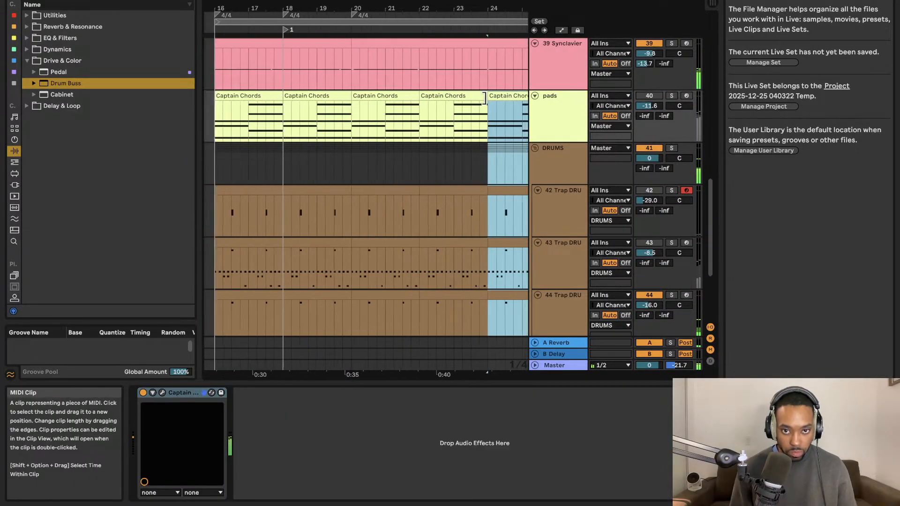
pyautogui.keyDown('shift'); pyautogui.click(276, 97); pyautogui.keyUp('shift')
pyautogui.hscroll(6, 327, 97)
pyautogui.click(348, 105)
pyautogui.hscroll(-2, 262, 100)
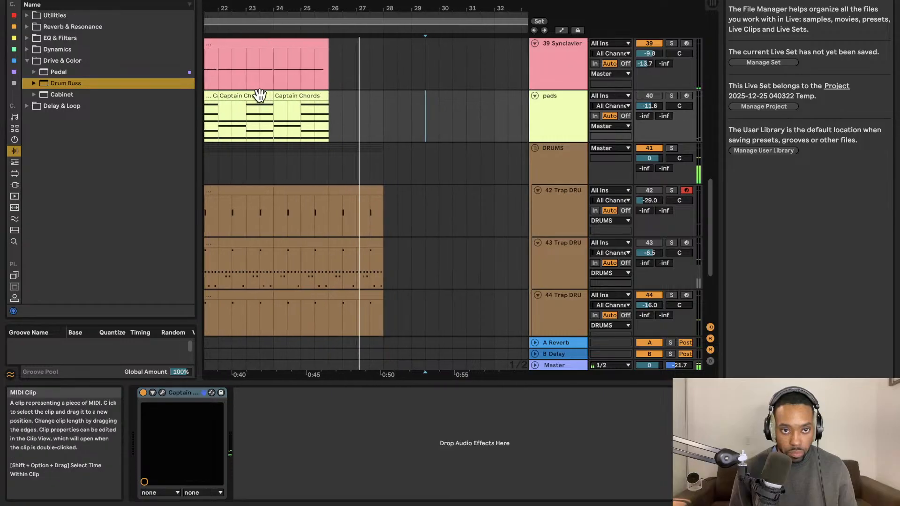
pyautogui.hscroll(-5, 297, 95)
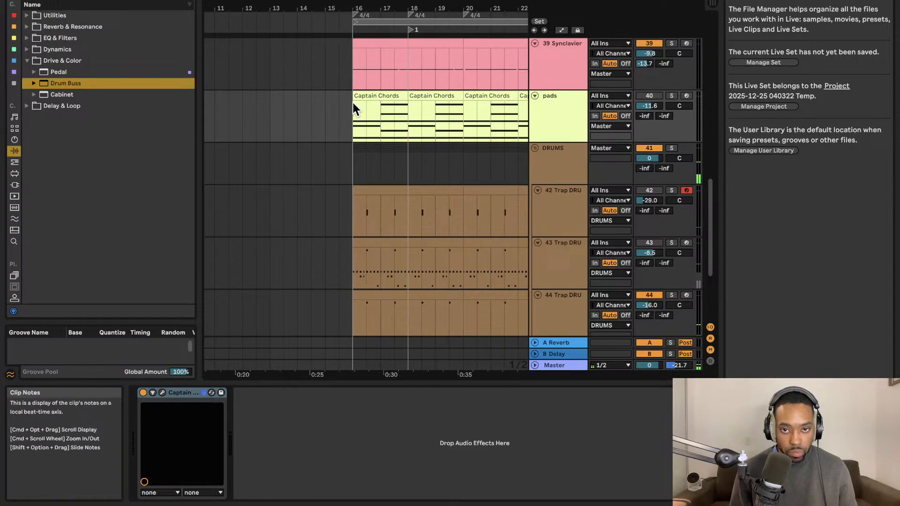
pyautogui.hscroll(5, 350, 100)
pyautogui.press('super+z')
pyautogui.press('super+z')
# Select the 39 Synclavier clips from bar 16 to 26, loop that range and resume playback.
pyautogui.hscroll(-2, 339, 96)
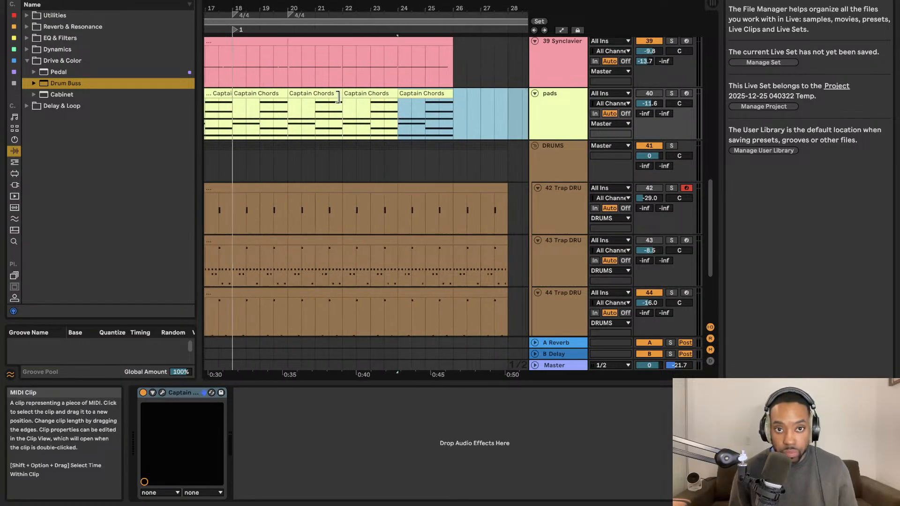
pyautogui.hscroll(-4, 338, 97)
pyautogui.scroll(2, 345, 52)
pyautogui.click(342, 63)
pyautogui.hscroll(5, 361, 66)
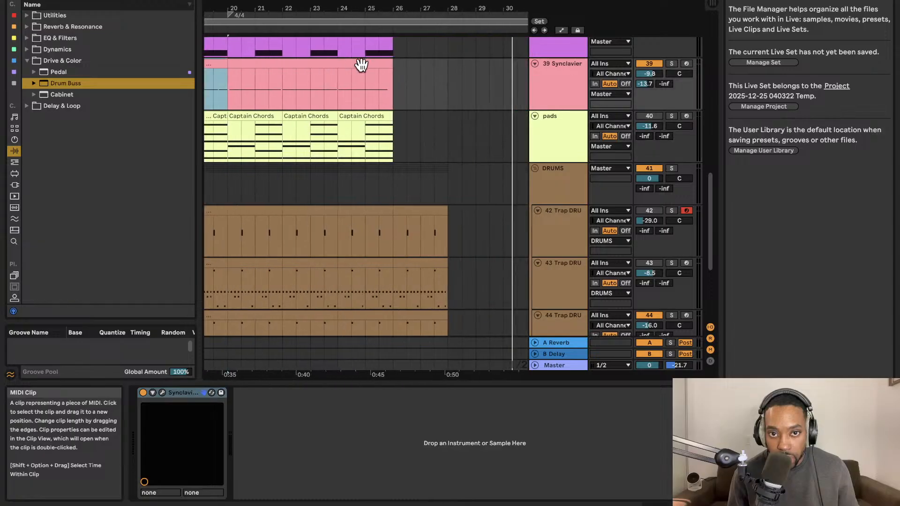
pyautogui.click(363, 65)
pyautogui.hscroll(-5, 359, 64)
pyautogui.keyDown('shift'); pyautogui.click(324, 65); pyautogui.keyUp('shift')
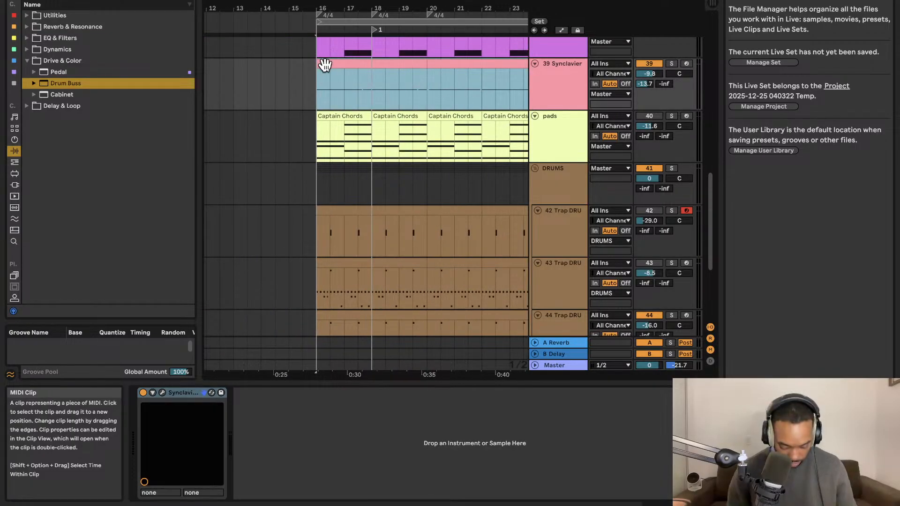
pyautogui.hscroll(-2, 327, 68)
pyautogui.hscroll(10, 341, 90)
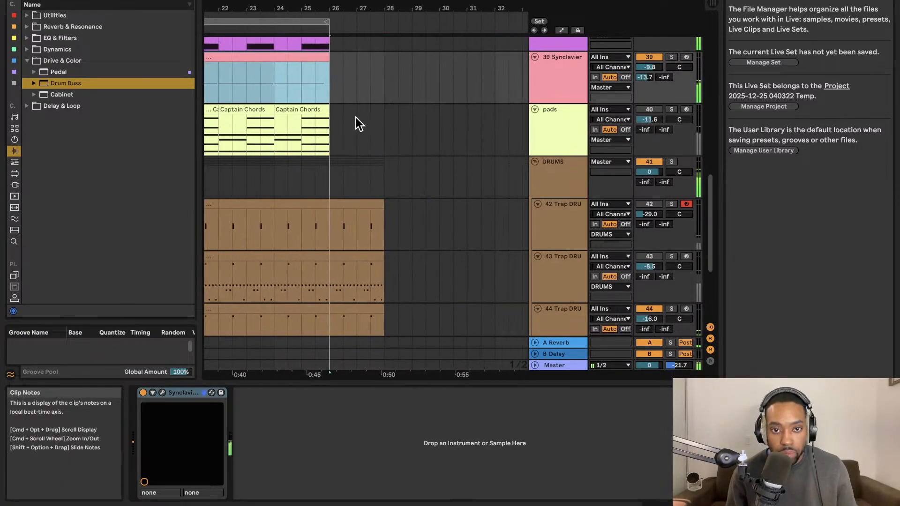
# Select the Trap DRU clips on tracks 42 to 46 between bars 26 and 28 and delete them.
pyautogui.click(341, 210)
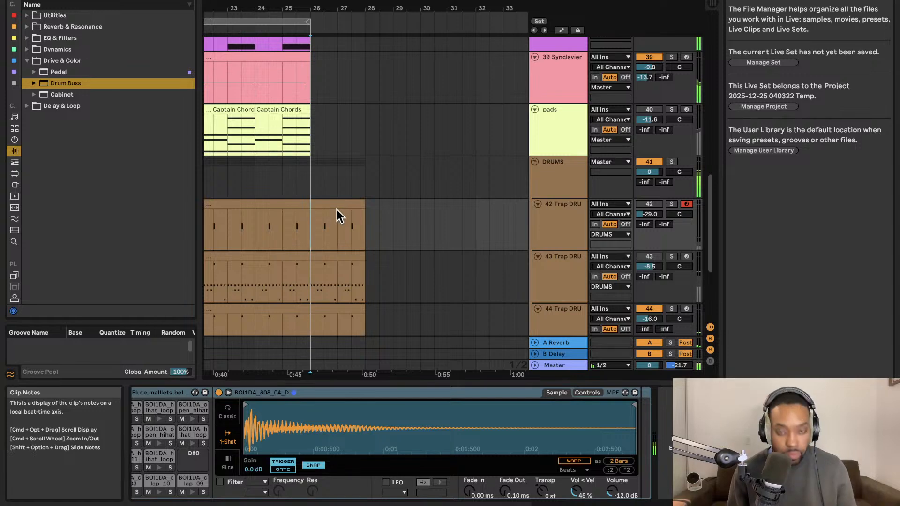
pyautogui.click(309, 280)
pyautogui.scroll(-4, 314, 237)
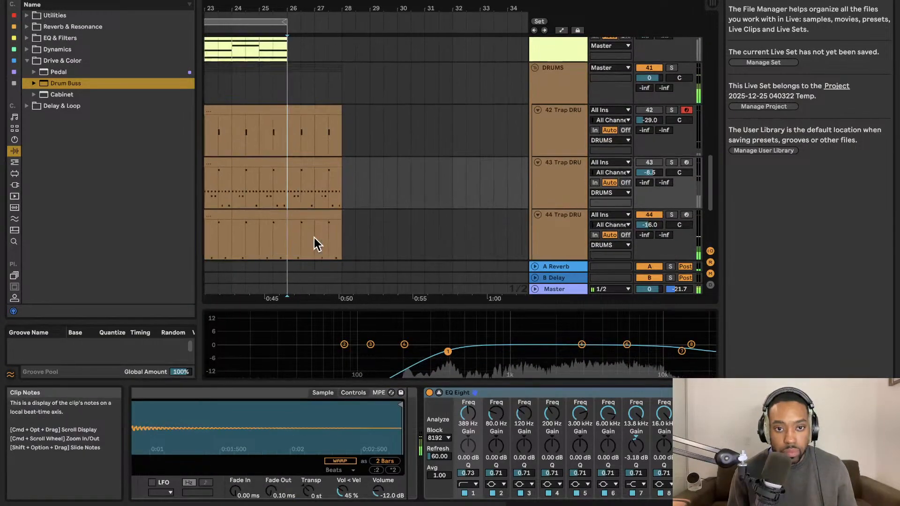
pyautogui.click(292, 220)
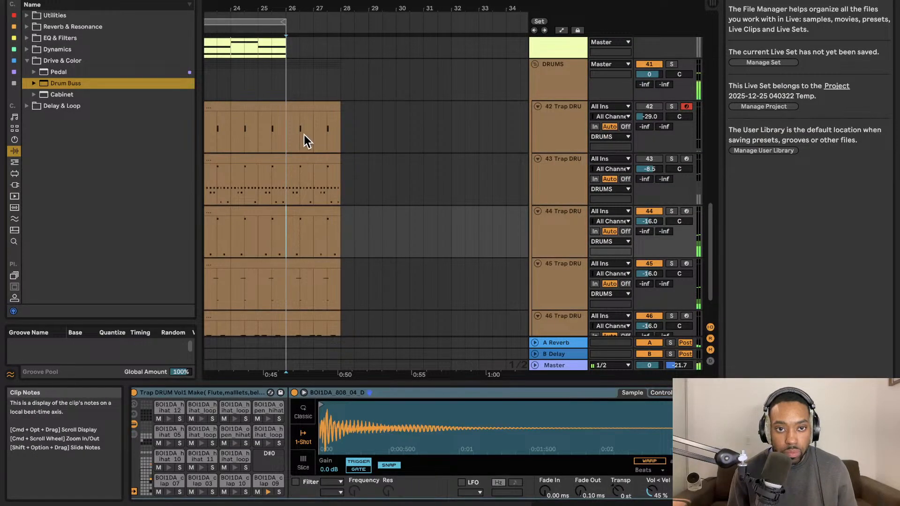
pyautogui.keyDown('shift'); pyautogui.click(313, 117); pyautogui.keyUp('shift')
pyautogui.keyDown('shift'); pyautogui.click(297, 265); pyautogui.keyUp('shift')
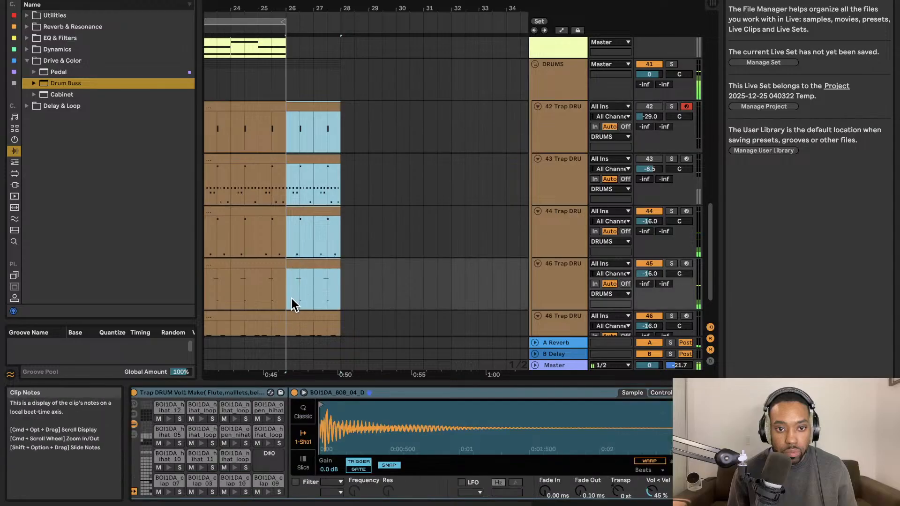
pyautogui.keyDown('shift'); pyautogui.click(292, 315); pyautogui.keyUp('shift')
pyautogui.scroll(-3, 313, 281)
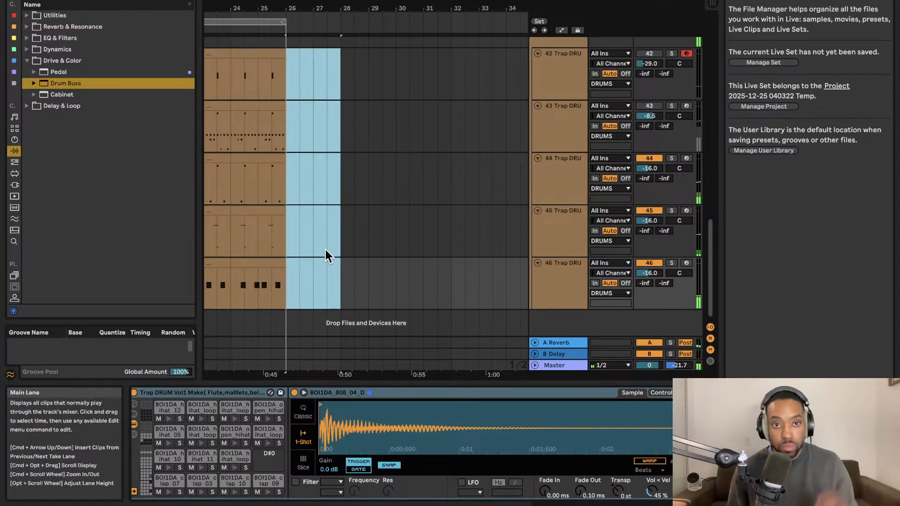
pyautogui.hscroll(-5, 327, 272)
pyautogui.scroll(1, 321, 241)
pyautogui.press('super+space')
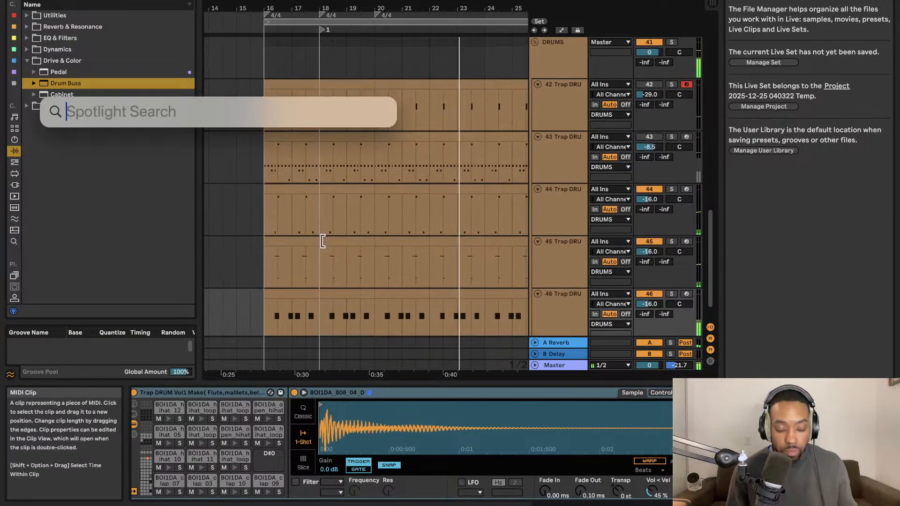
pyautogui.press('Escape')
pyautogui.scroll(-2, 364, 100)
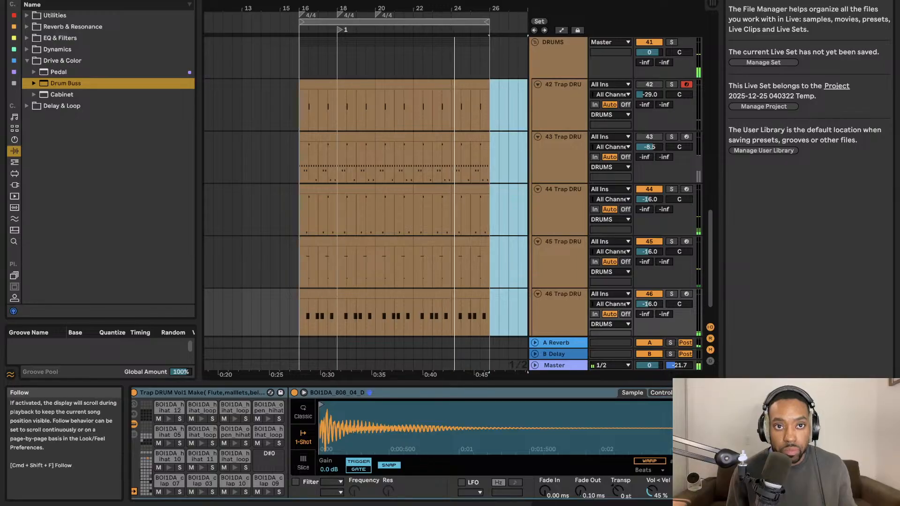
# Mute the 39 Synclavier and 38 Reaktor 6 tracks while playing the looped bars 16 to 26.
pyautogui.scroll(5, 358, 109)
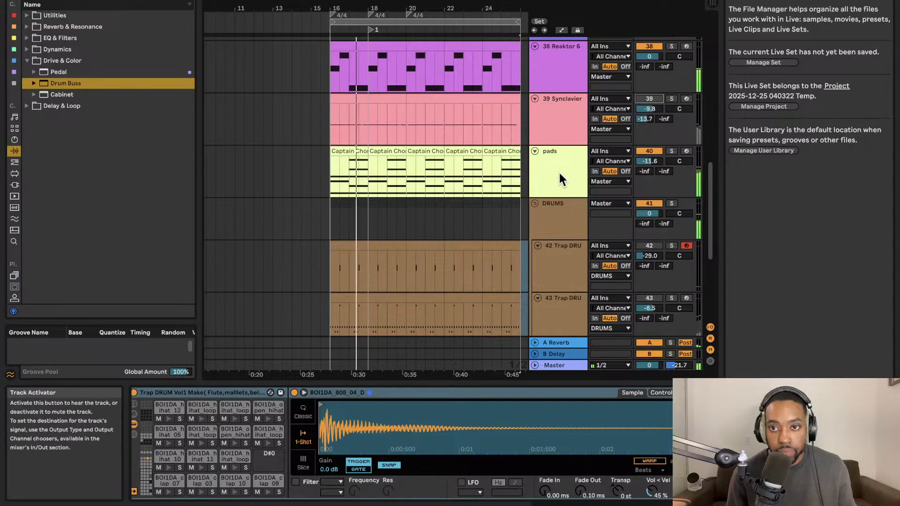
pyautogui.hscroll(-2, 474, 167)
pyautogui.scroll(3, 471, 167)
pyautogui.scroll(-2, 440, 149)
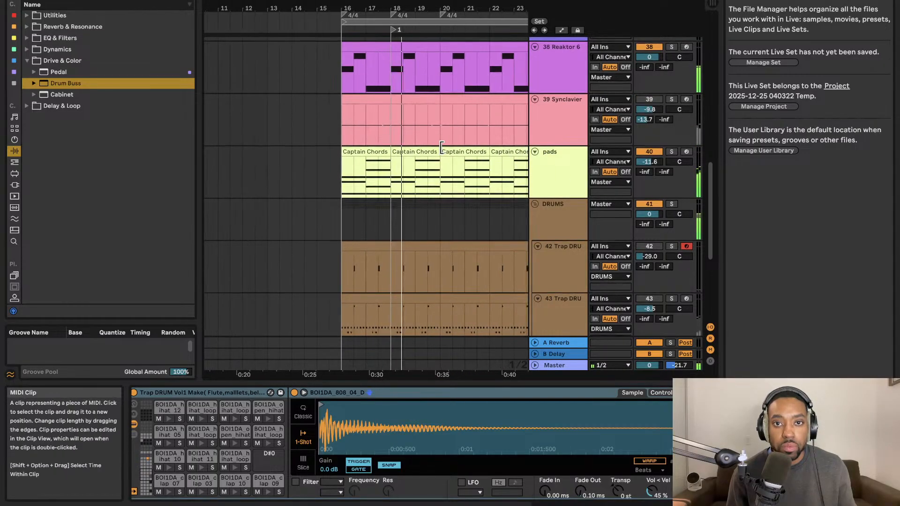
pyautogui.hscroll(4, 437, 145)
pyautogui.scroll(-1, 437, 145)
pyautogui.scroll(2, 632, 57)
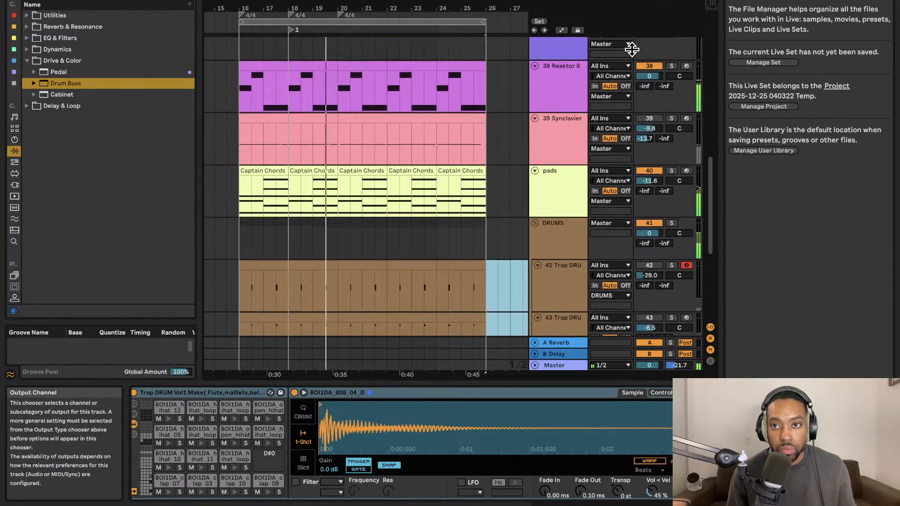
pyautogui.hscroll(-2, 431, 78)
pyautogui.hscroll(5, 429, 79)
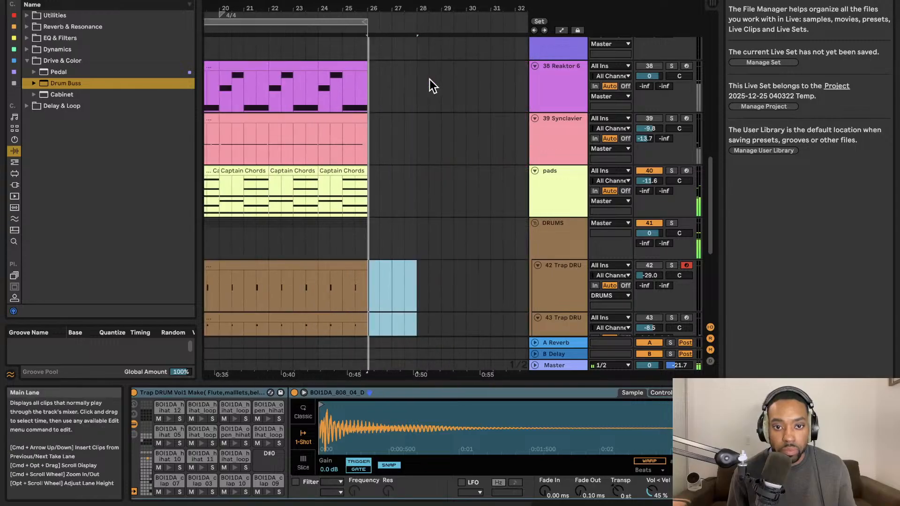
pyautogui.hscroll(-10, 397, 110)
# Deactivate the 39 Synclavier clips from bar 16 to bar 24, splitting off the last two bars as active.
pyautogui.click(286, 237)
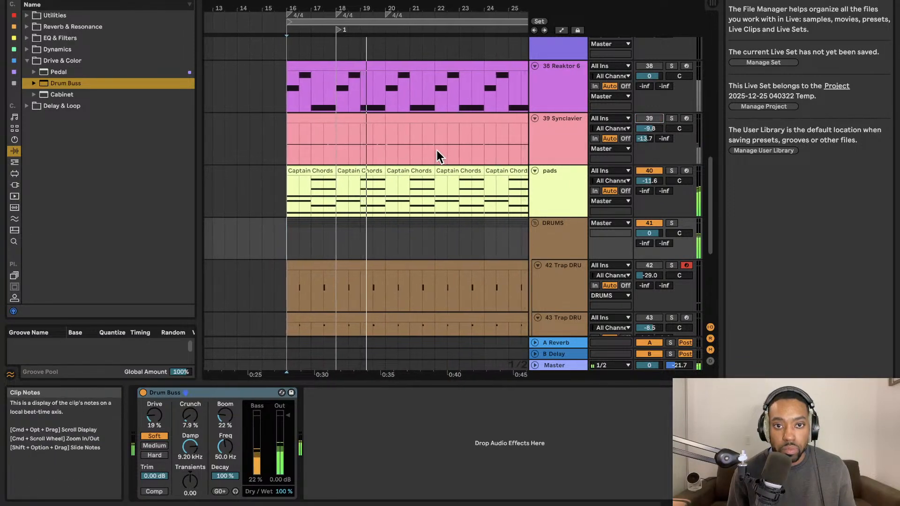
pyautogui.click(340, 172)
pyautogui.press('Up')
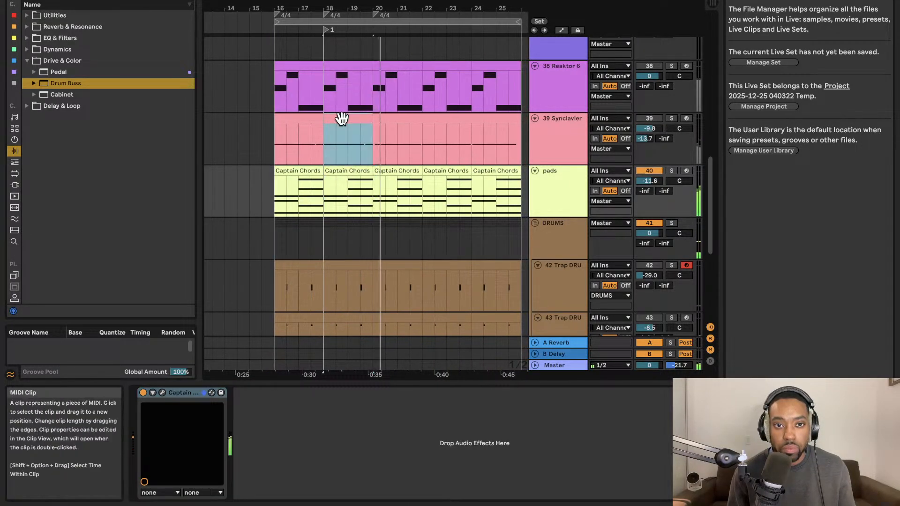
pyautogui.click(411, 120)
pyautogui.press('0')
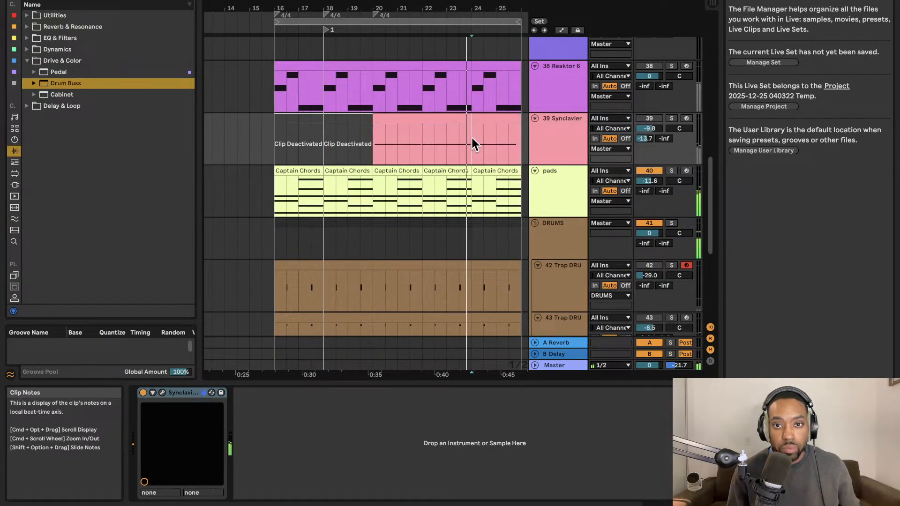
pyautogui.click(438, 123)
pyautogui.press('0')
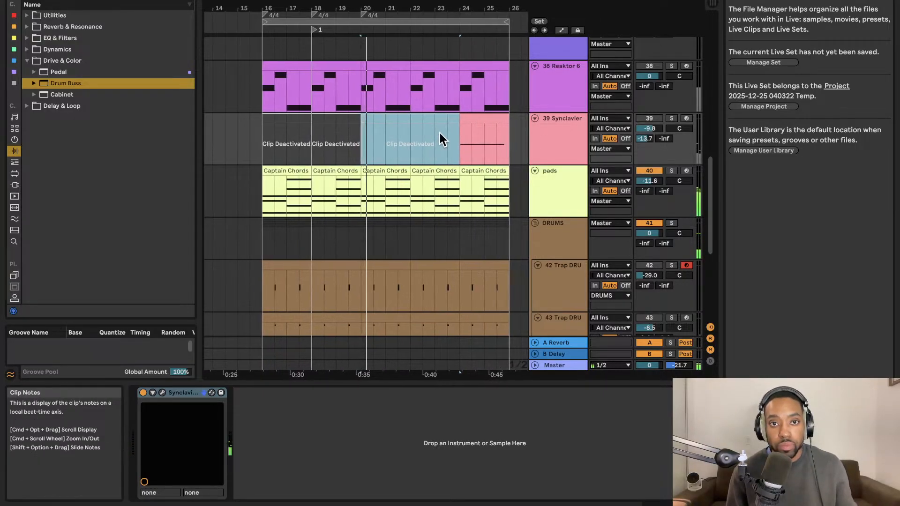
# Restart playback from bar 16 and unmute the 39 Synclavier track.
pyautogui.click(270, 141)
pyautogui.press('space')
pyautogui.click(651, 117)
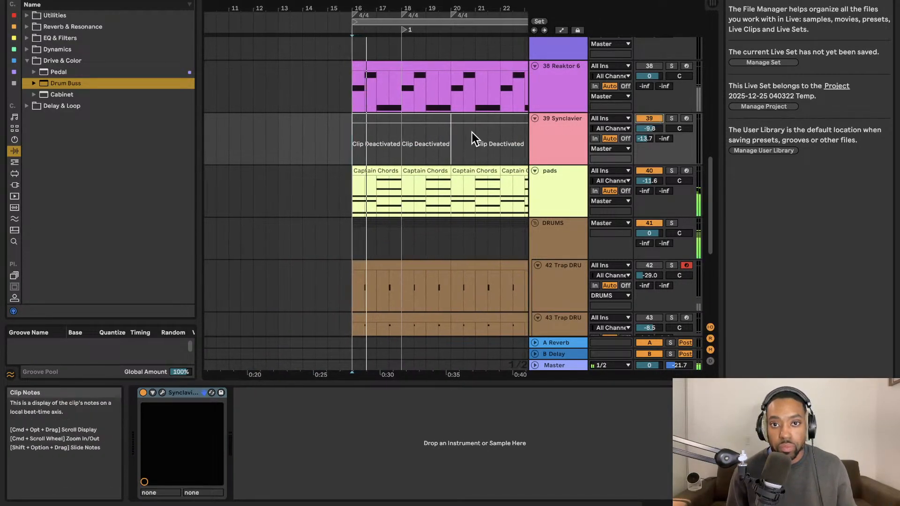
# Shorten the arrangement loop to bars 24 to 26 and select the material of all tracks within it.
pyautogui.hscroll(3, 452, 122)
pyautogui.hscroll(2, 437, 117)
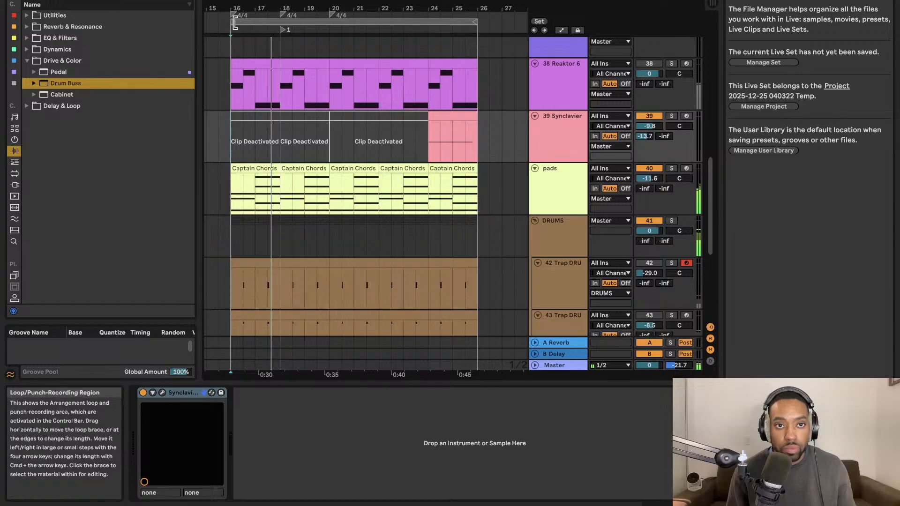
pyautogui.moveTo(231, 22); pyautogui.dragTo(428, 22)
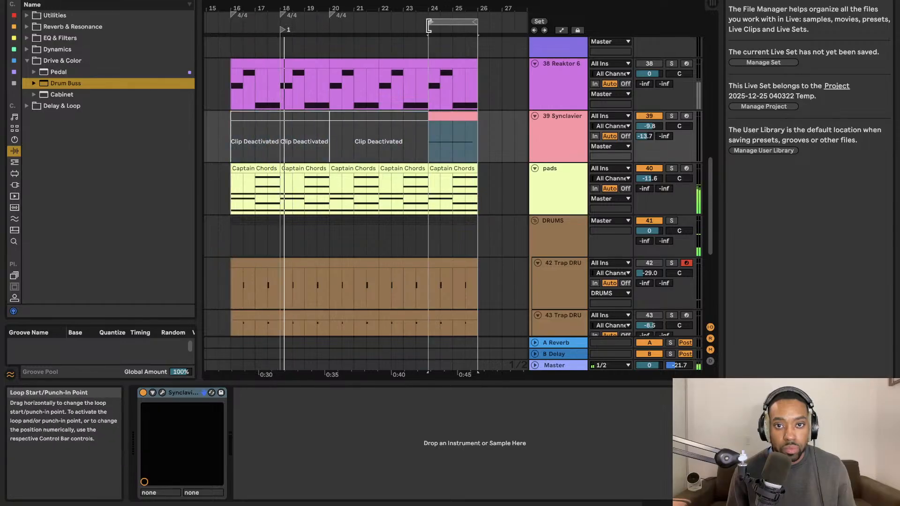
pyautogui.click(454, 22)
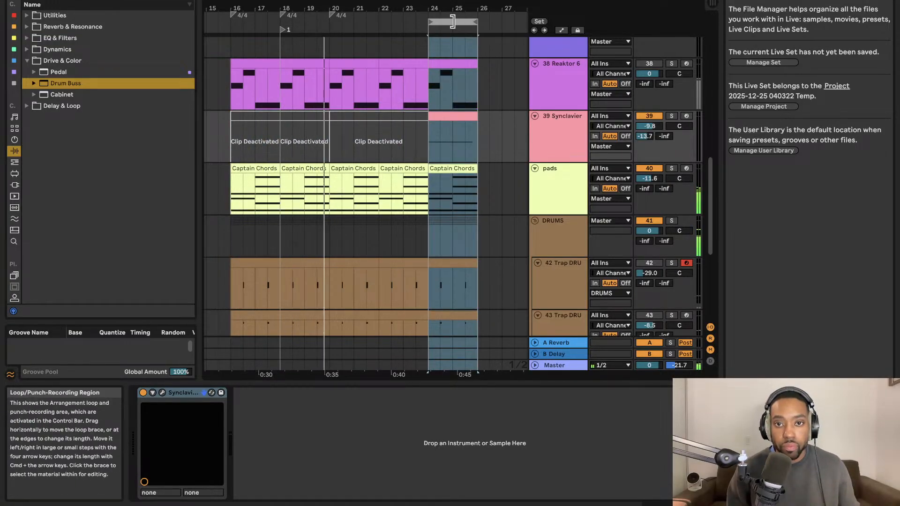
# Duplicate the selected two bars on all tracks three times until bar 32, extending the loop to bar 32.
pyautogui.press('super+d')
pyautogui.press('super+d')
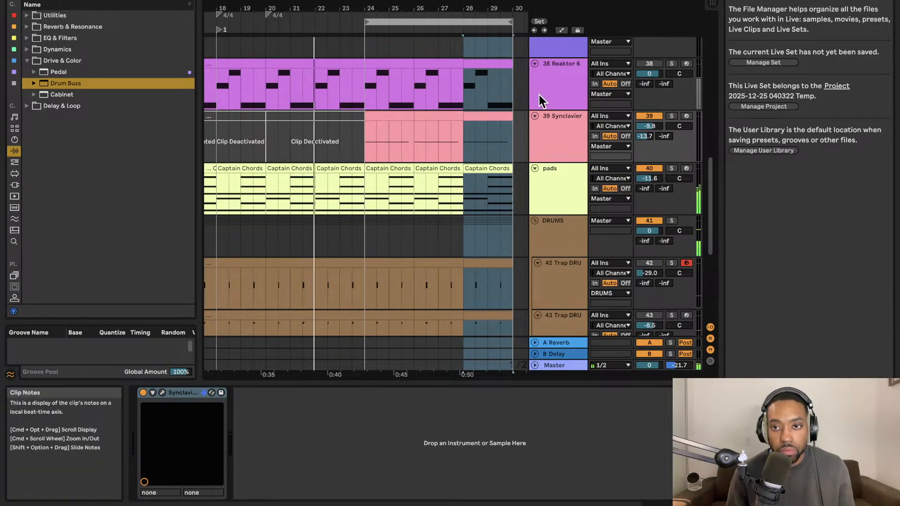
pyautogui.click(506, 115)
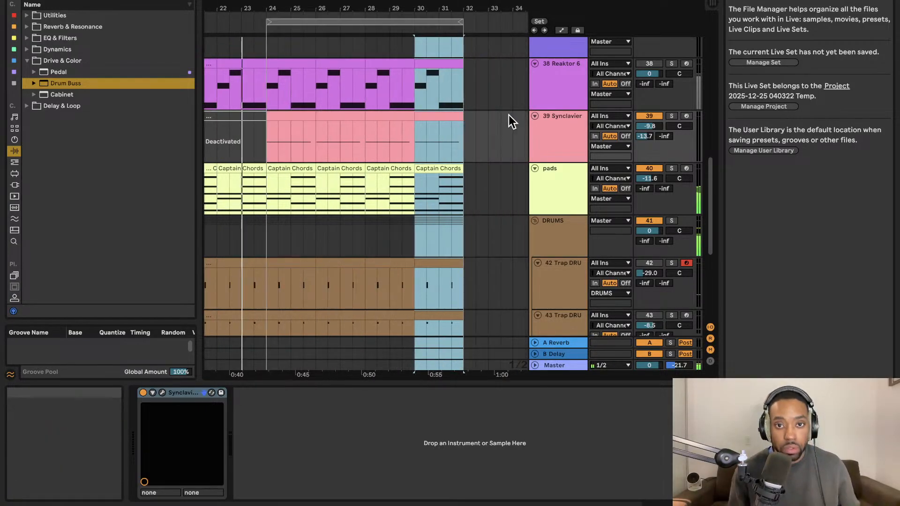
pyautogui.press('super+d')
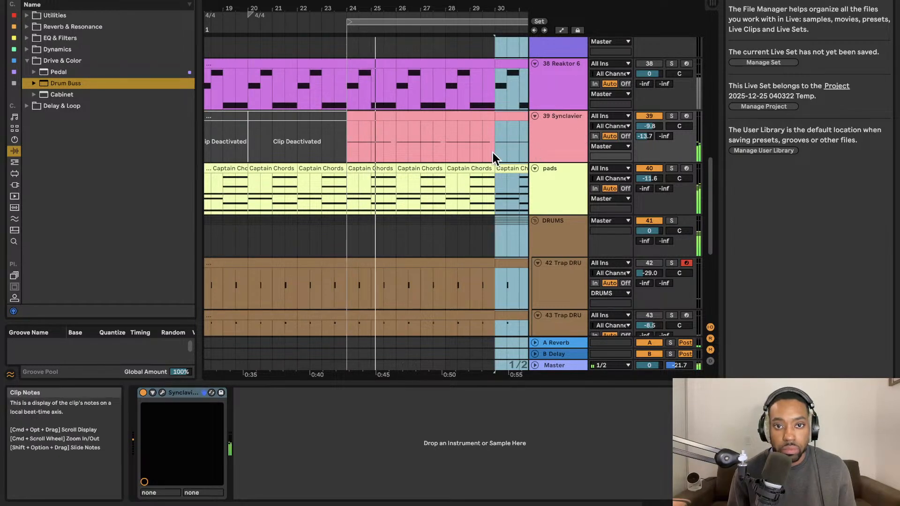
pyautogui.scroll(-2, 478, 159)
pyautogui.hscroll(2, 479, 159)
pyautogui.scroll(-5, 480, 157)
pyautogui.hscroll(1, 481, 157)
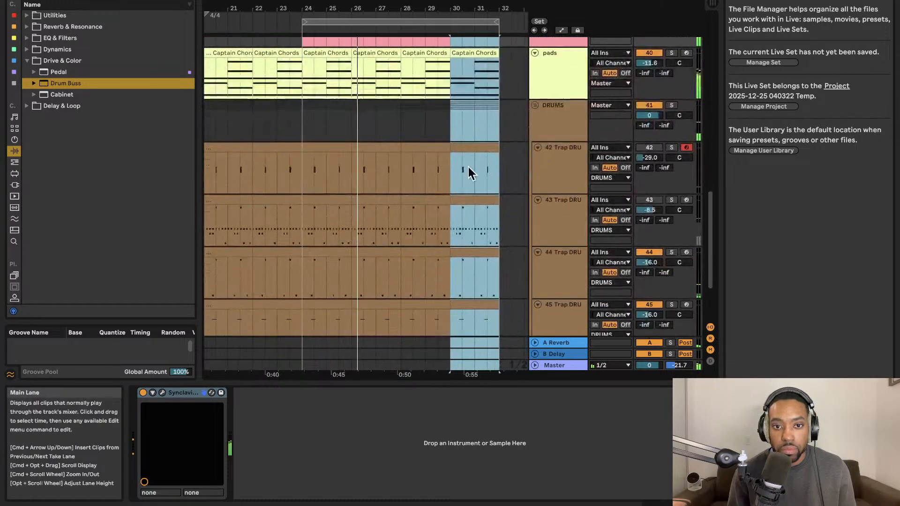
pyautogui.scroll(2, 445, 199)
pyautogui.scroll(-1, 439, 194)
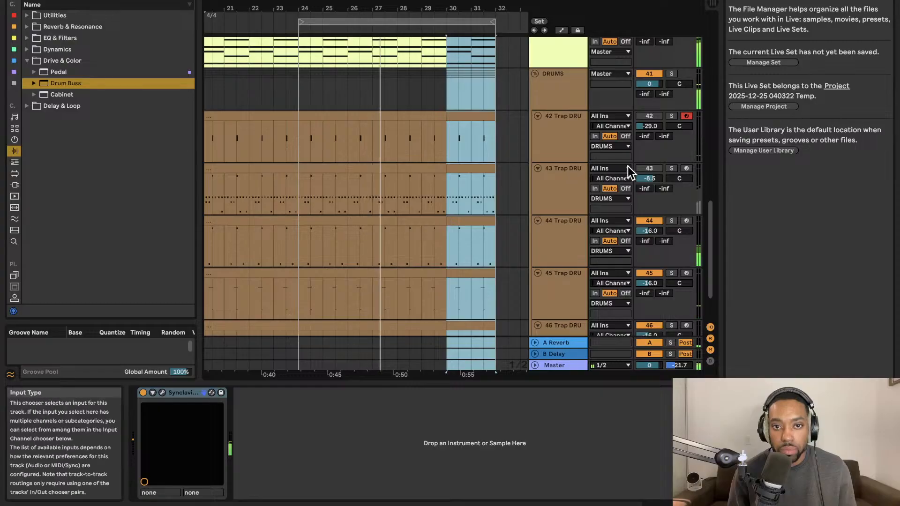
# Unmute the 43 Trap DRU track and lower its volume to -12.9 dB.
pyautogui.click(647, 169)
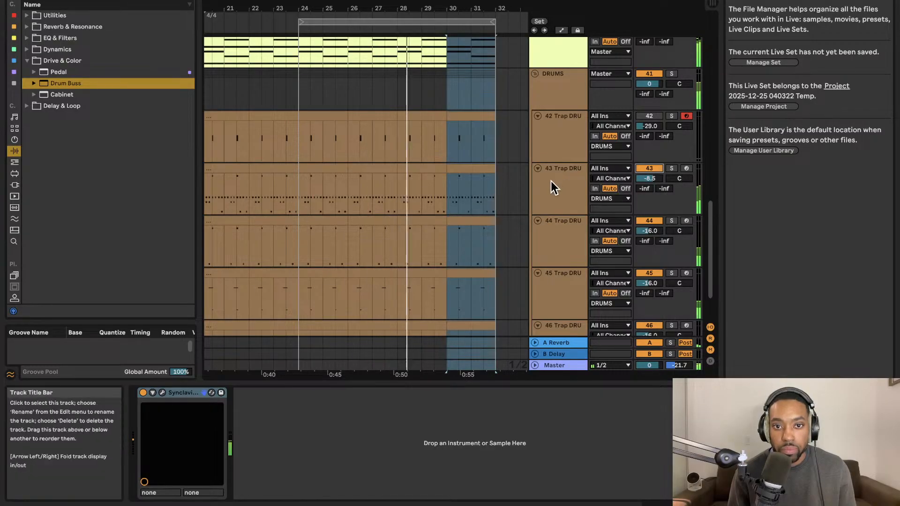
pyautogui.scroll(1, 550, 181)
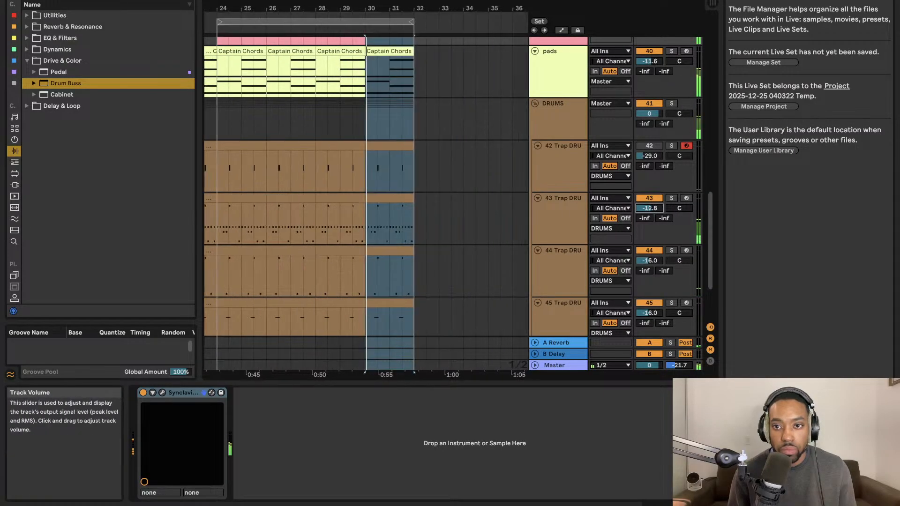
pyautogui.scroll(2, 520, 165)
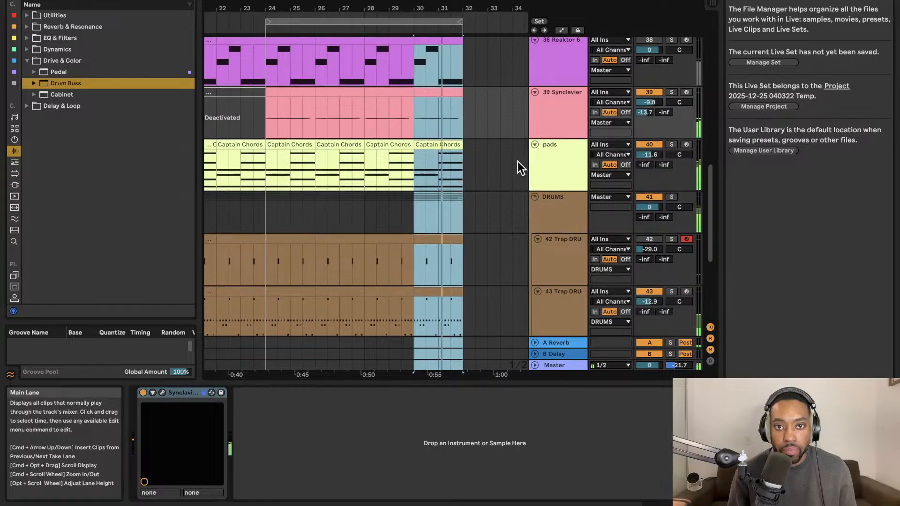
pyautogui.scroll(1, 517, 161)
pyautogui.click(379, 254)
pyautogui.scroll(-3, 418, 240)
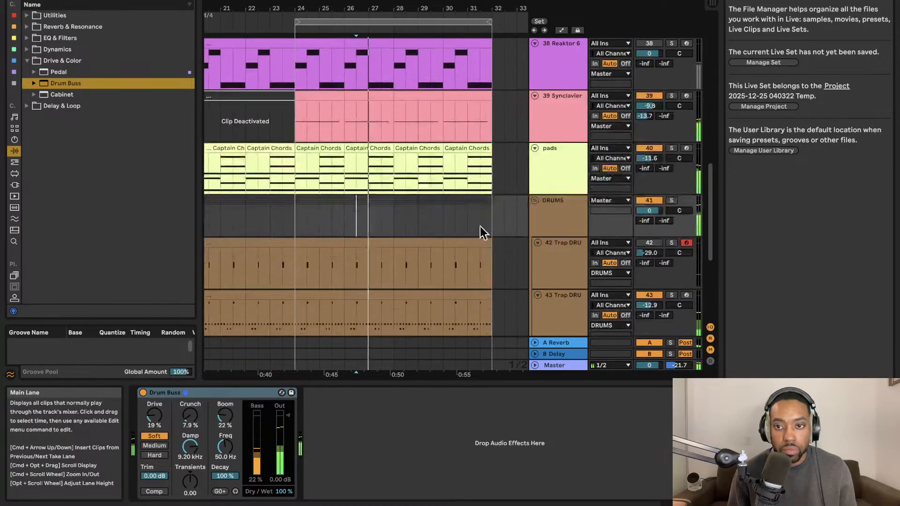
# Fold the 42 Trap DRU track and mute the 44 Trap DRU track.
pyautogui.hscroll(-2, 524, 169)
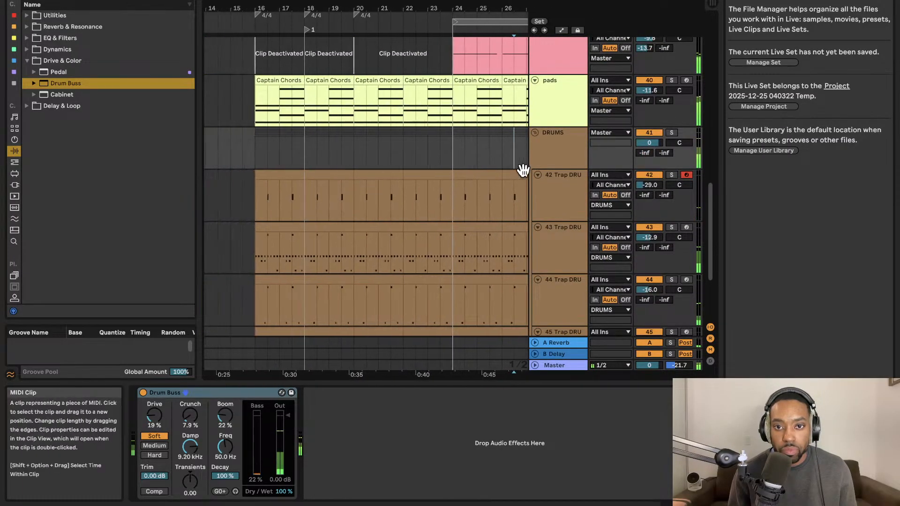
pyautogui.hscroll(5, 516, 169)
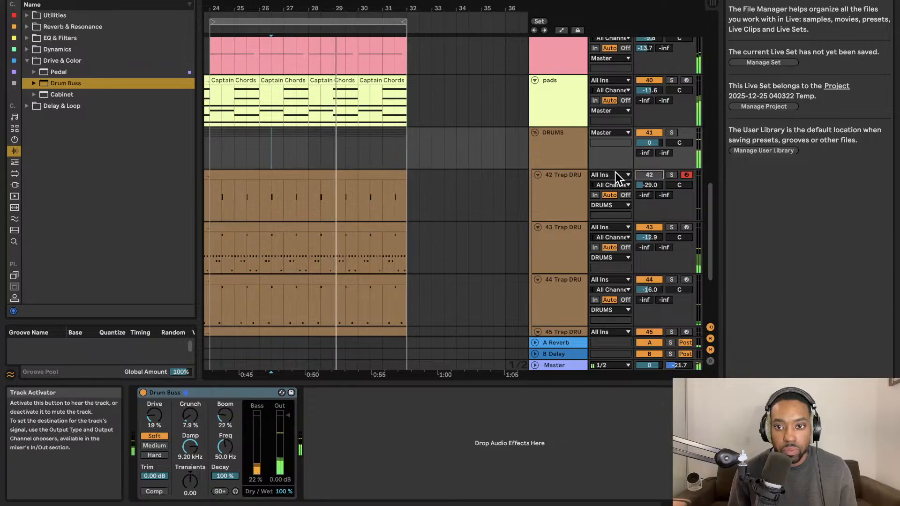
pyautogui.click(537, 174)
pyautogui.scroll(-1, 652, 185)
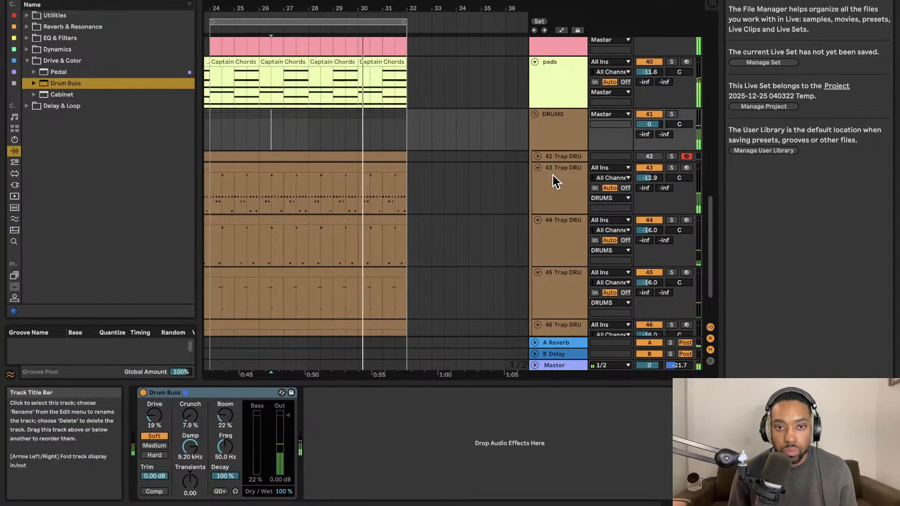
pyautogui.scroll(1, 600, 198)
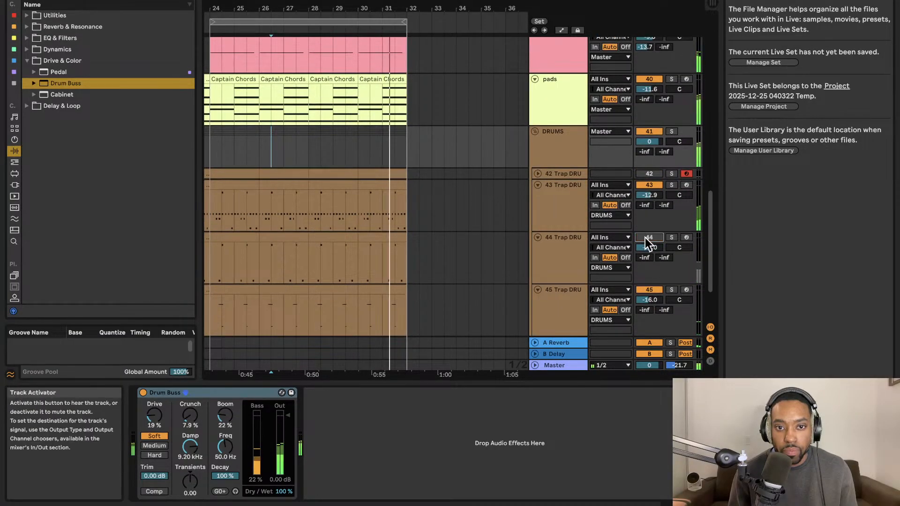
pyautogui.scroll(-3, 645, 237)
pyautogui.hscroll(-6, 461, 203)
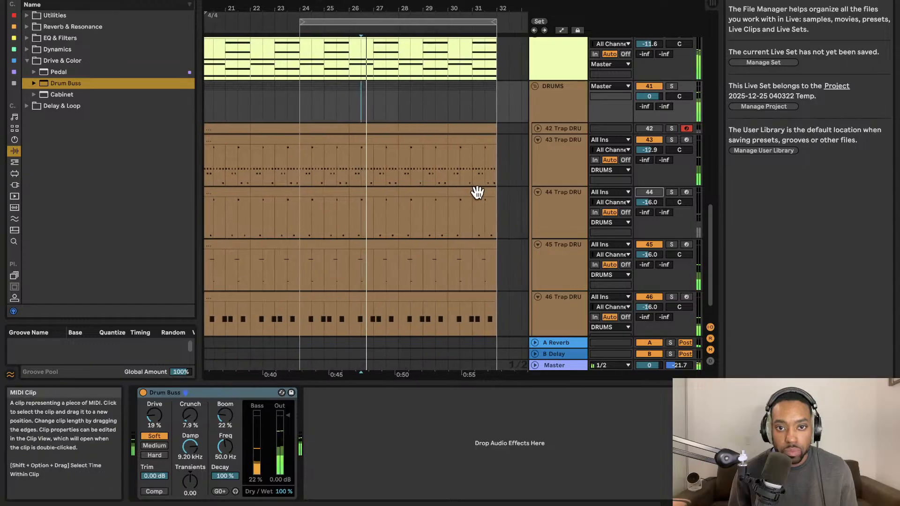
# Deactivate the 44 Trap DRU clips in two-bar parts from bar 24 to bar 32.
pyautogui.click(362, 199)
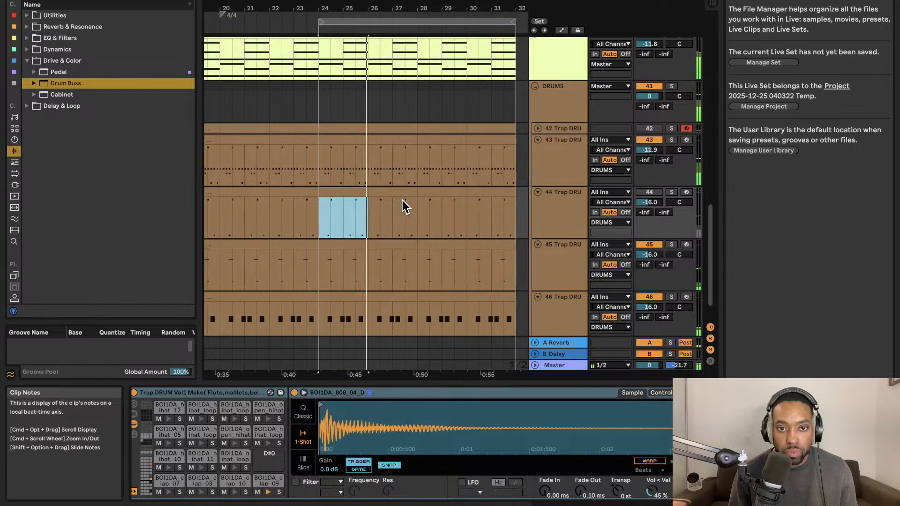
pyautogui.press('0')
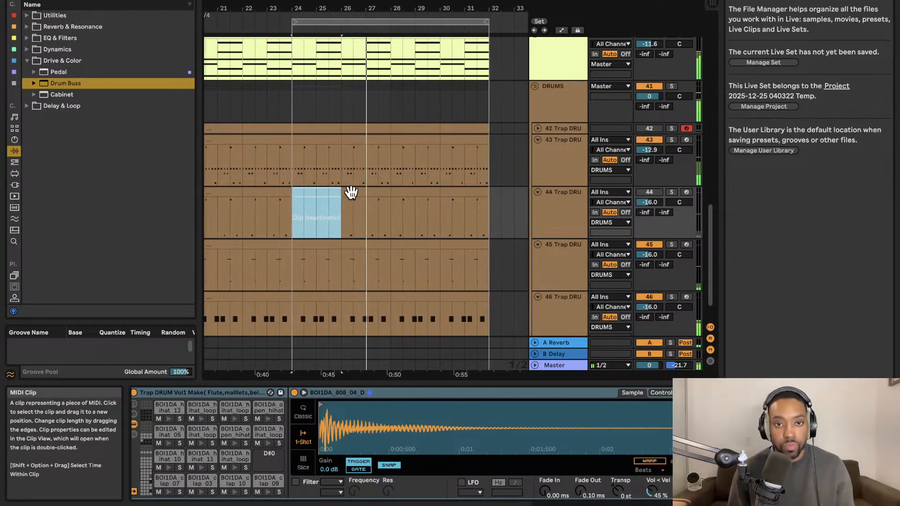
pyautogui.click(368, 193)
pyautogui.press('0')
pyautogui.click(412, 193)
pyautogui.press('0')
pyautogui.click(445, 194)
pyautogui.press('0')
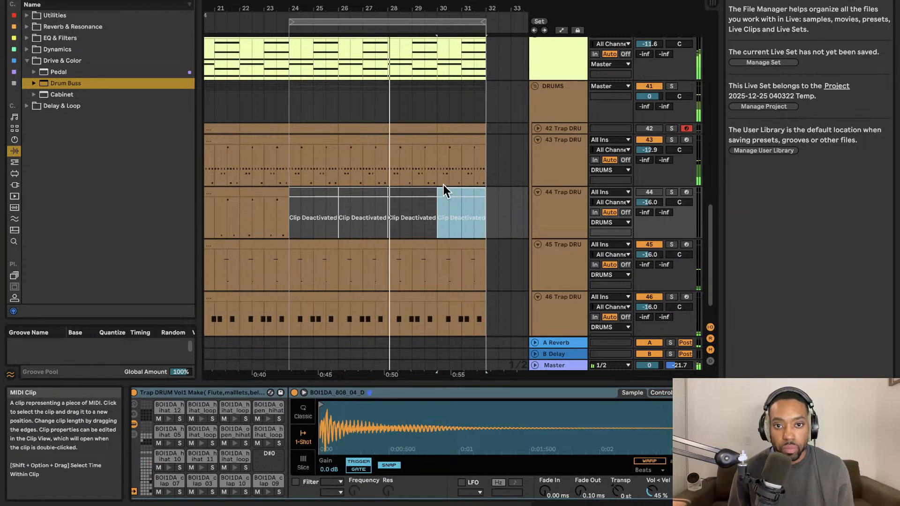
# Extend the arrangement loop's start back to bar 16 and restart playback from there.
pyautogui.scroll(4, 420, 183)
pyautogui.scroll(-5, 419, 183)
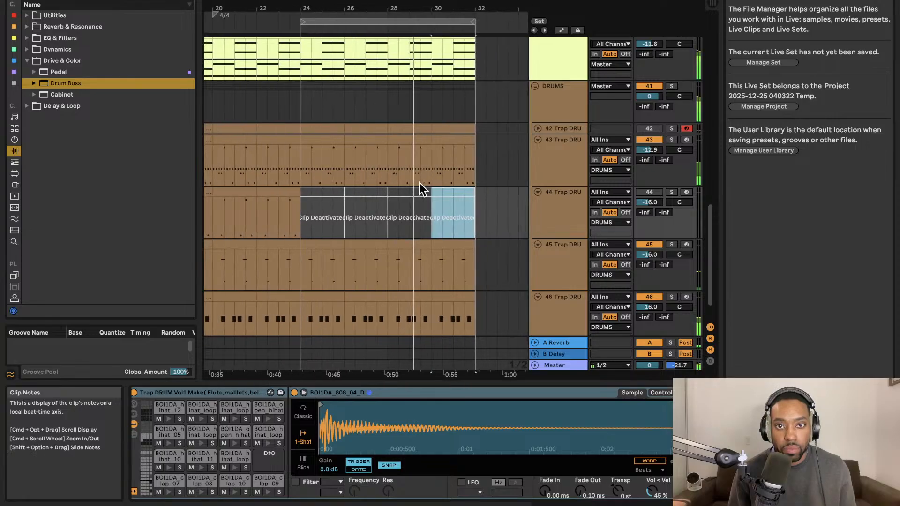
pyautogui.hscroll(-1, 420, 183)
pyautogui.scroll(1, 420, 182)
pyautogui.scroll(-2, 374, 110)
pyautogui.scroll(2, 373, 111)
pyautogui.hscroll(-5, 373, 112)
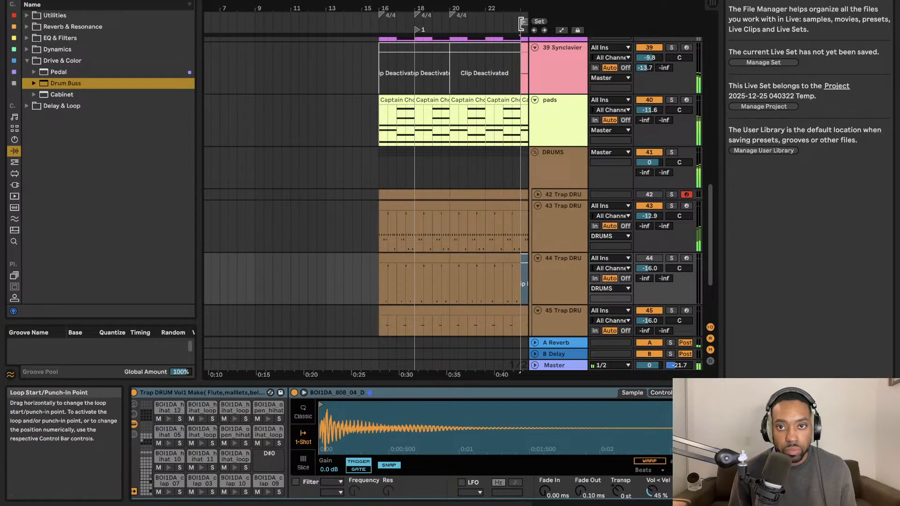
pyautogui.click(381, 33)
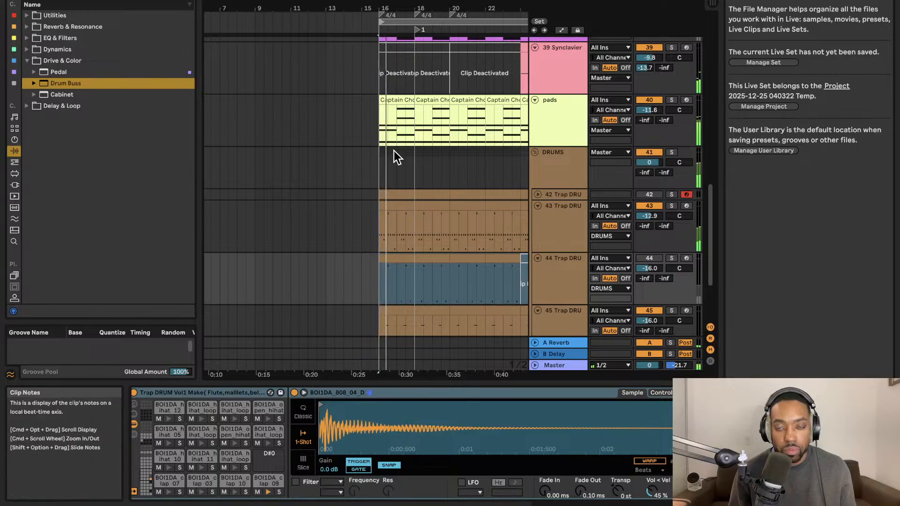
pyautogui.hscroll(3, 378, 150)
pyautogui.scroll(-2, 376, 150)
pyautogui.scroll(3, 409, 130)
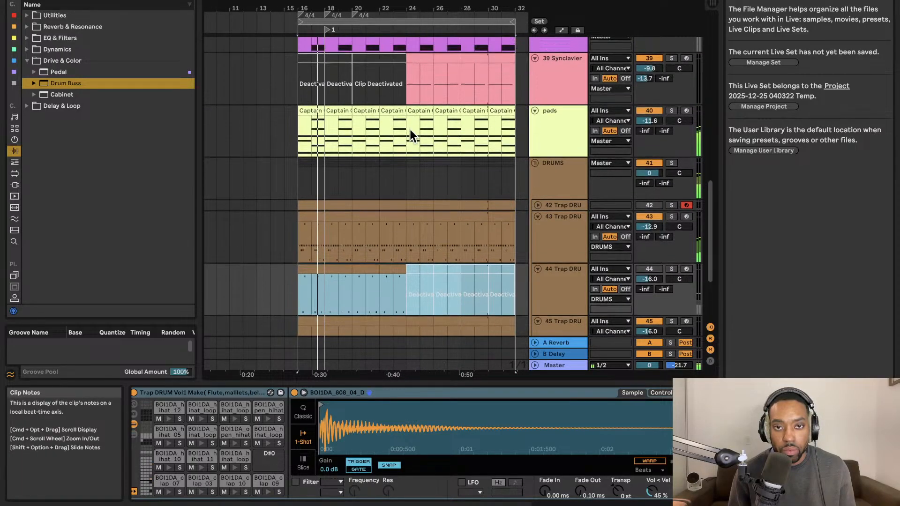
# Unmute the 38 Reaktor 6 track and lower the pads track's volume to -15.4 dB.
pyautogui.scroll(2, 406, 134)
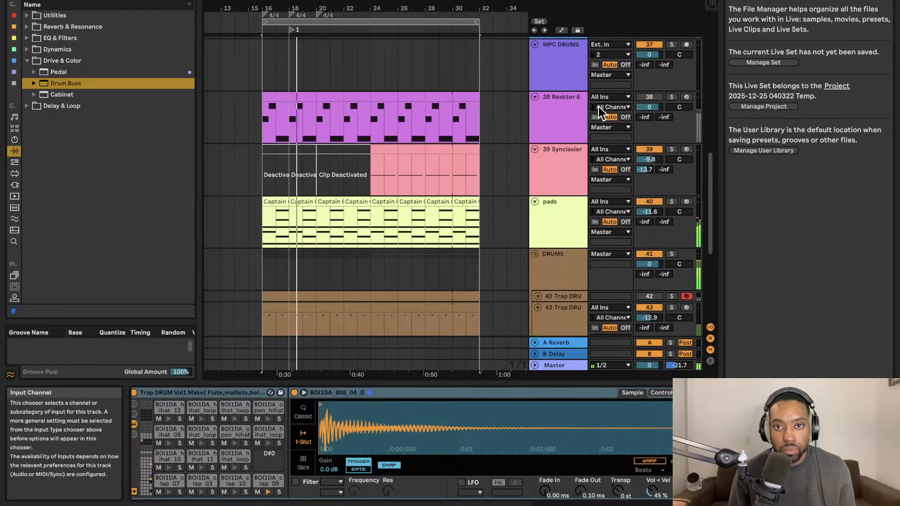
pyautogui.click(643, 96)
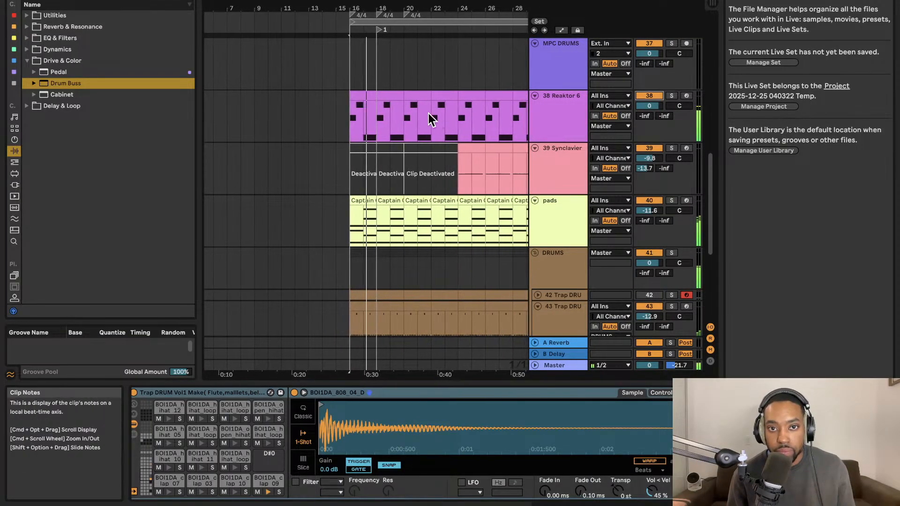
pyautogui.moveTo(653, 213); pyautogui.dragTo(653, 231)
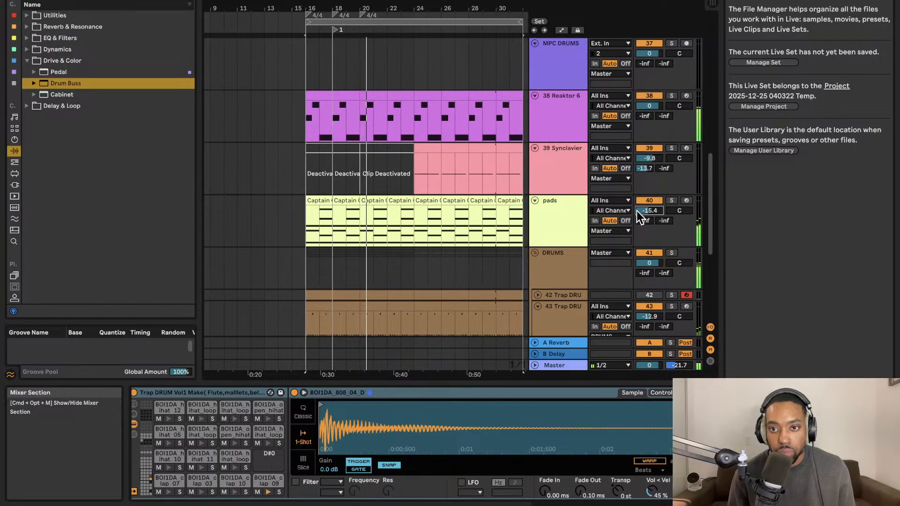
# Find the 808's that Knock audio effect rack in the browser and load it onto the 38 Reaktor 6 track.
pyautogui.click(575, 122)
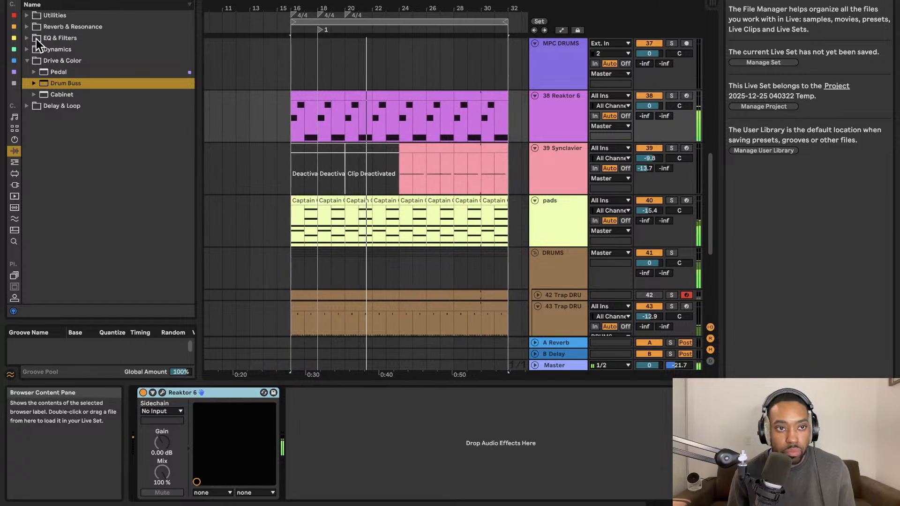
pyautogui.click(29, 48)
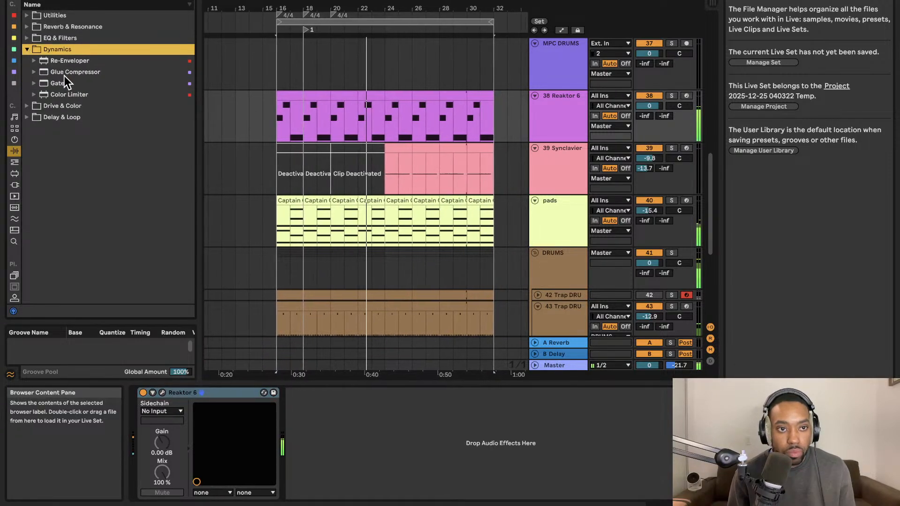
pyautogui.click(26, 107)
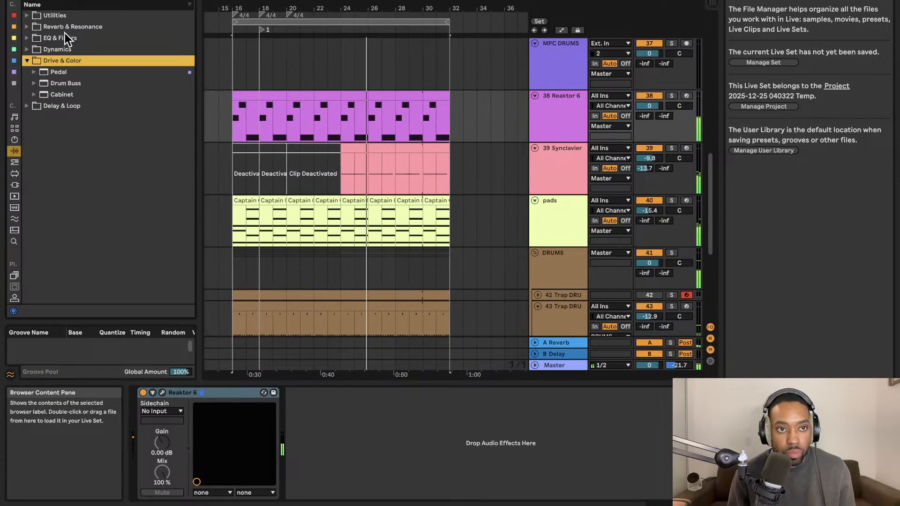
pyautogui.click(29, 17)
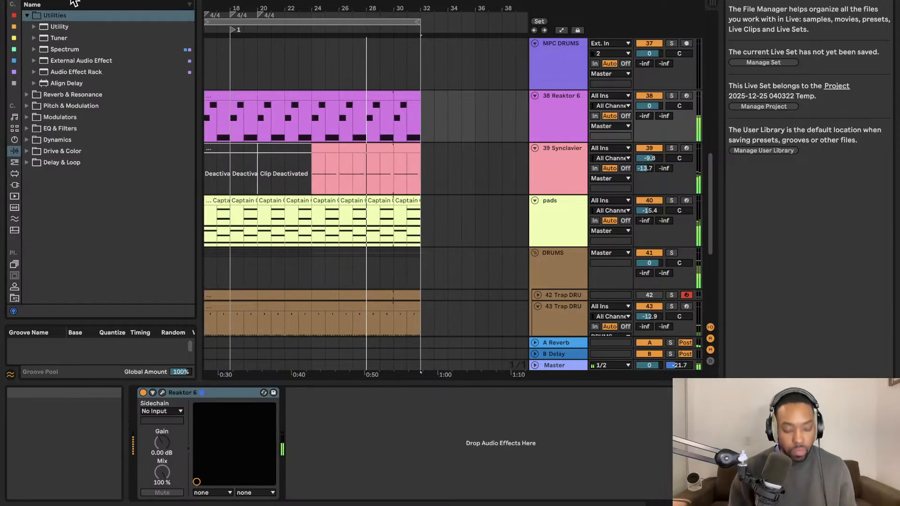
pyautogui.click(35, 27)
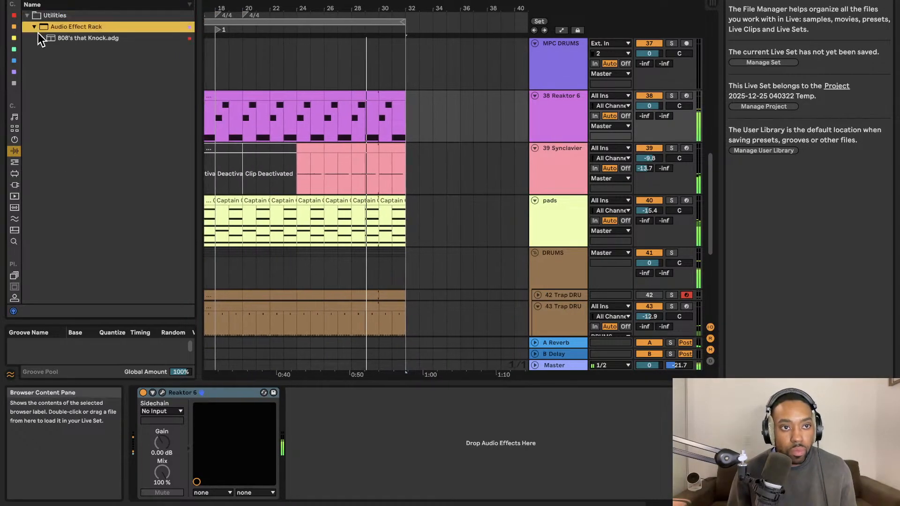
pyautogui.click(58, 39)
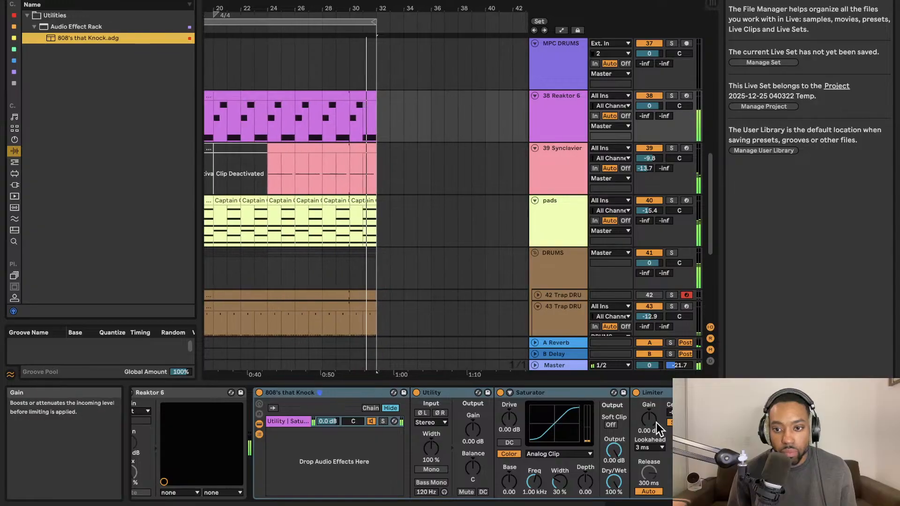
# Try a Limiter gain of 2.90 dB in the 808's that Knock rack, and reduce it to 2.40 dB.
pyautogui.moveTo(656, 423); pyautogui.dragTo(648, 416)
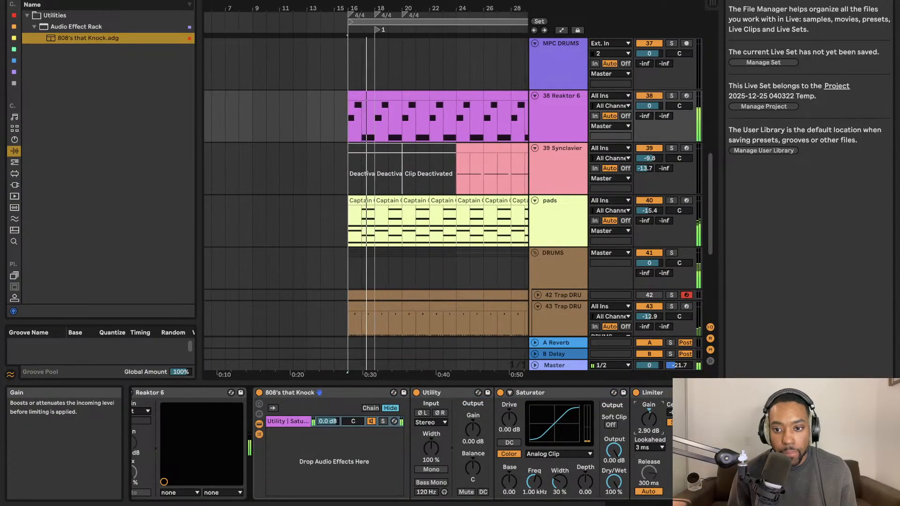
pyautogui.press('Tab')
pyautogui.press('Tab')
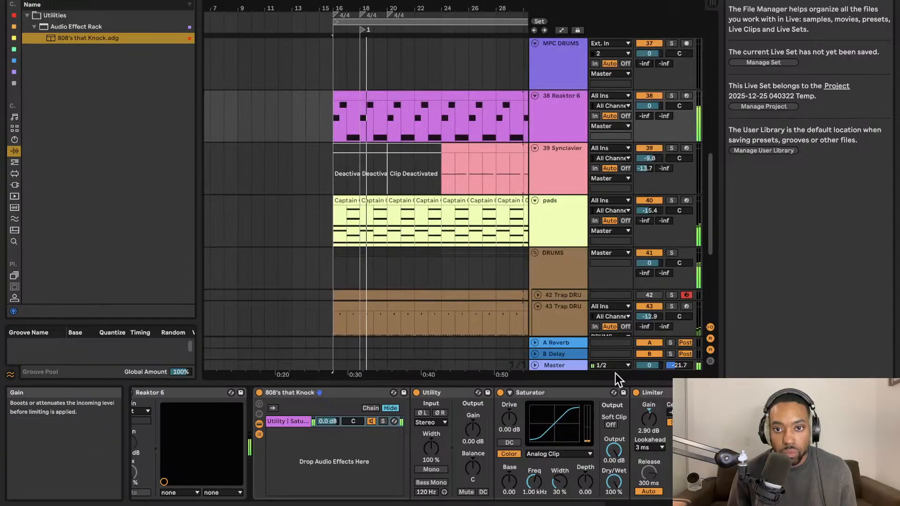
pyautogui.moveTo(649, 422); pyautogui.dragTo(648, 425)
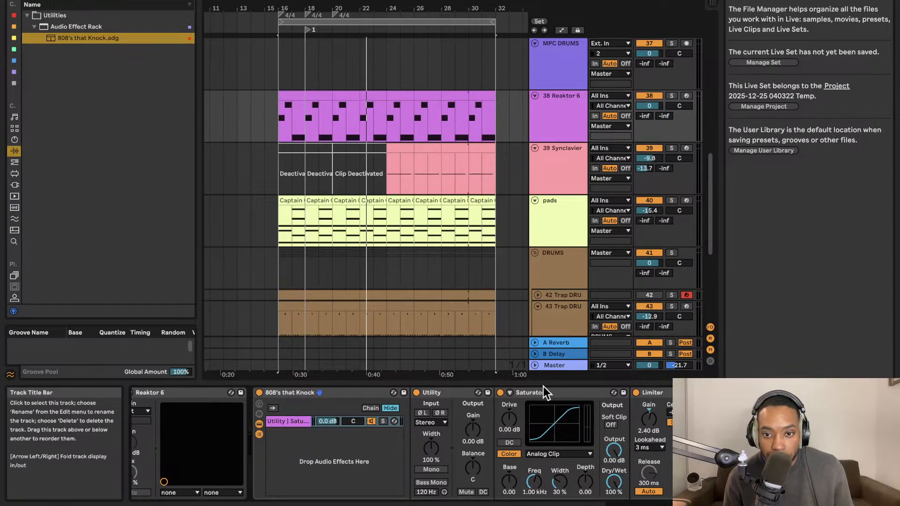
# Switch the rack's Utility to mono and try a Utility gain of 6.11 dB on the Reaktor 6 bass.
pyautogui.click(435, 469)
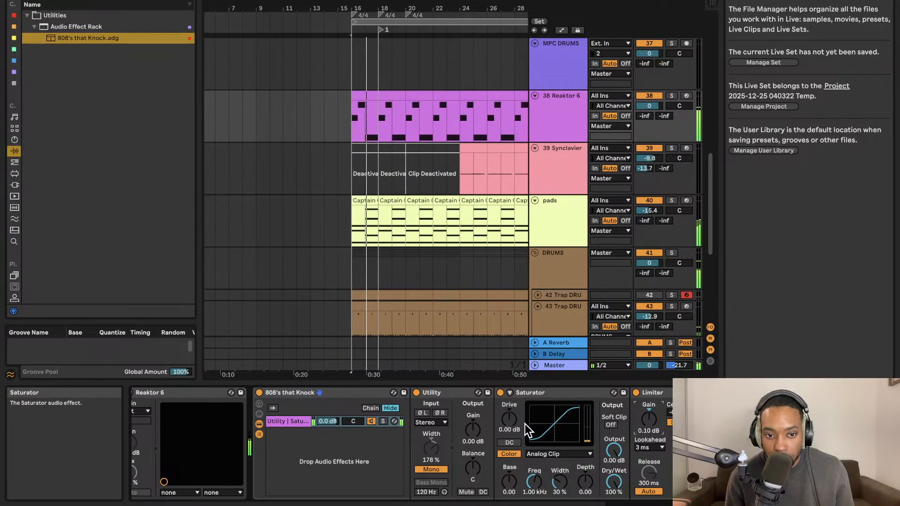
pyautogui.moveTo(500, 427); pyautogui.dragTo(501, 413)
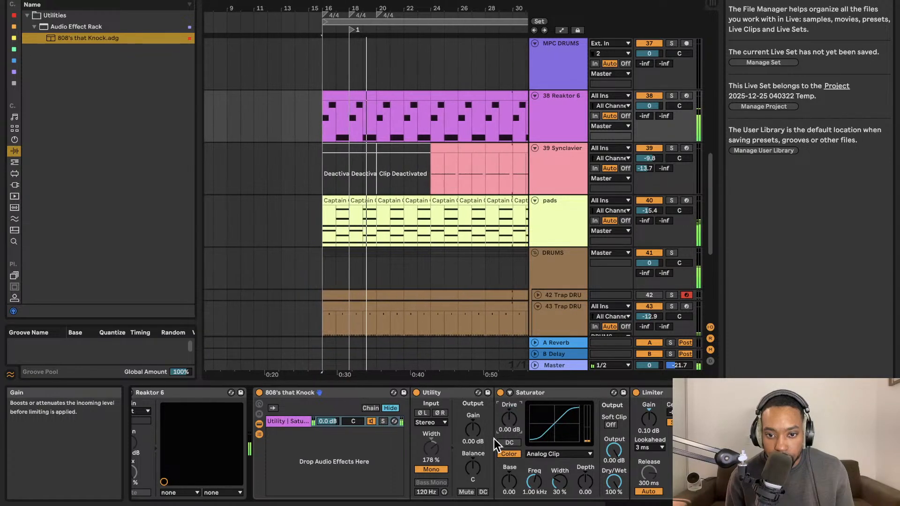
pyautogui.click(472, 429)
pyautogui.moveTo(472, 429); pyautogui.dragTo(472, 436)
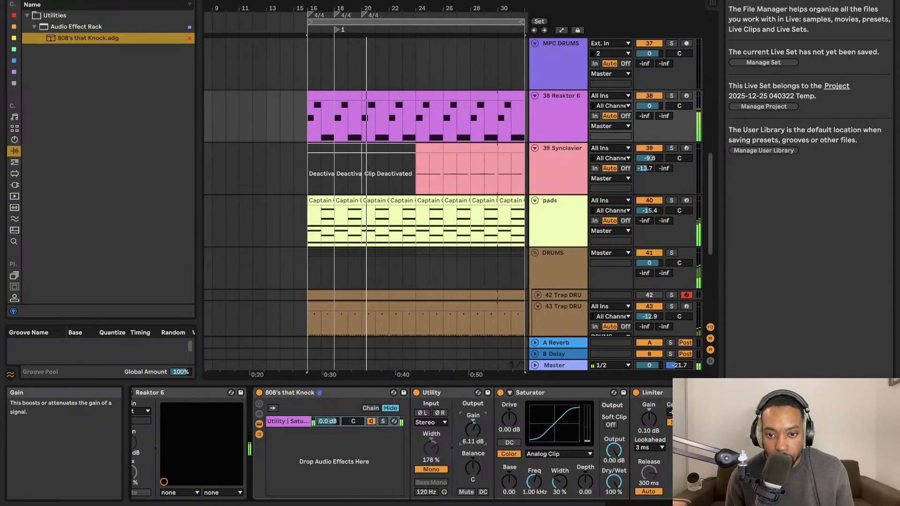
pyautogui.click(653, 415)
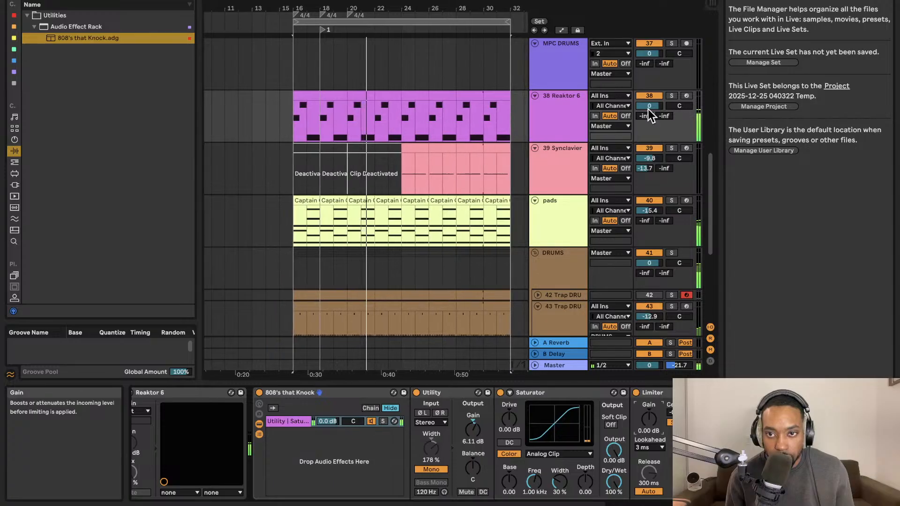
# Balance the Reaktor 6 bass with track volume -1.1 dB, Utility gain 0.56 dB and Limiter gain 2.70 dB.
pyautogui.moveTo(651, 106); pyautogui.dragTo(651, 112)
pyautogui.moveTo(473, 428)
pyautogui.mouseDown()
pyautogui.moveTo(472, 417)
pyautogui.moveTo(473, 434)
pyautogui.mouseUp()
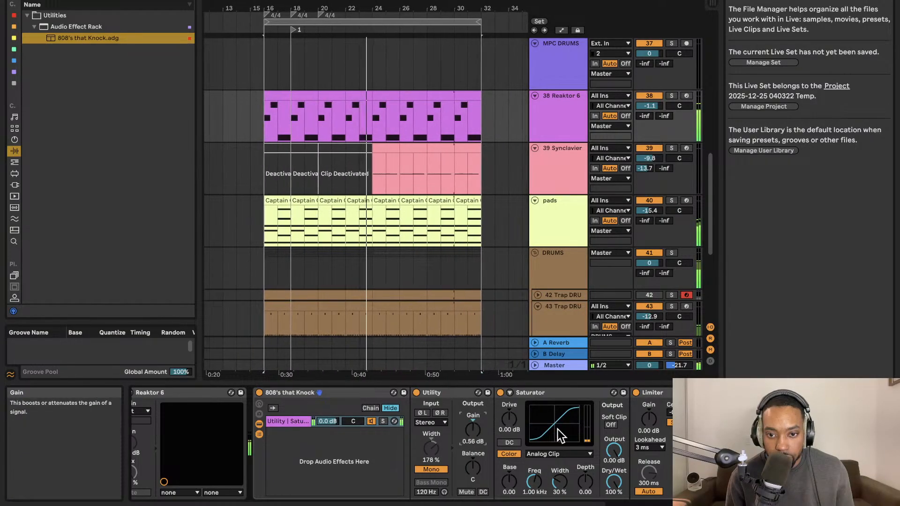
pyautogui.moveTo(649, 418); pyautogui.dragTo(649, 410)
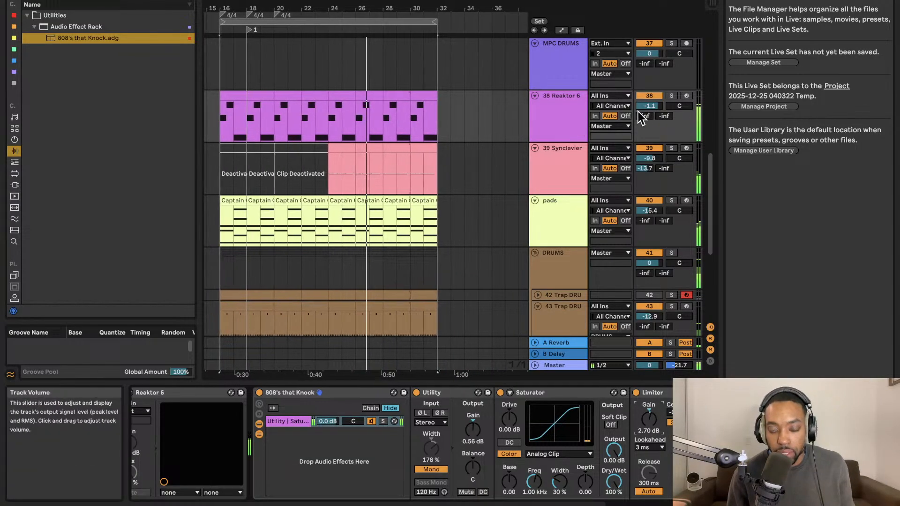
# Select all tracks' material within the bar 16 to 32 loop and duplicate it to bars 32 to 48.
pyautogui.press('Tab')
pyautogui.press('Tab')
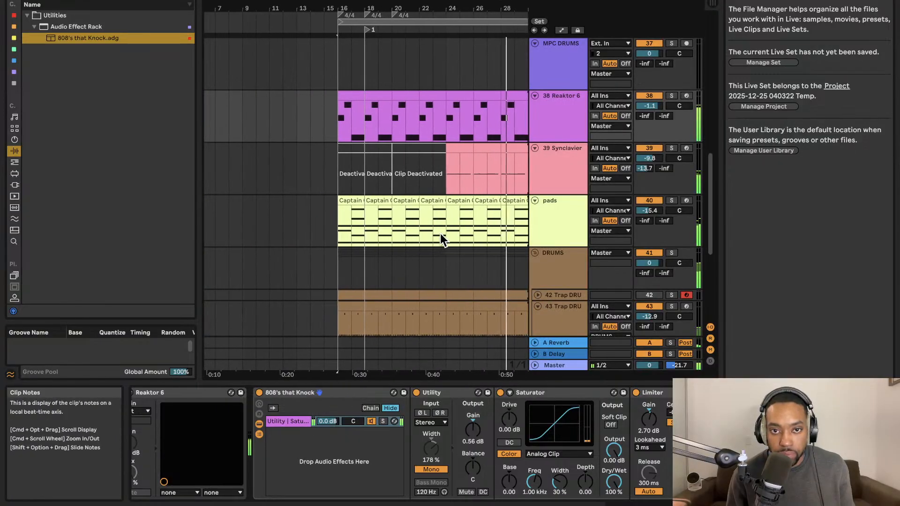
pyautogui.click(422, 22)
pyautogui.press('Down')
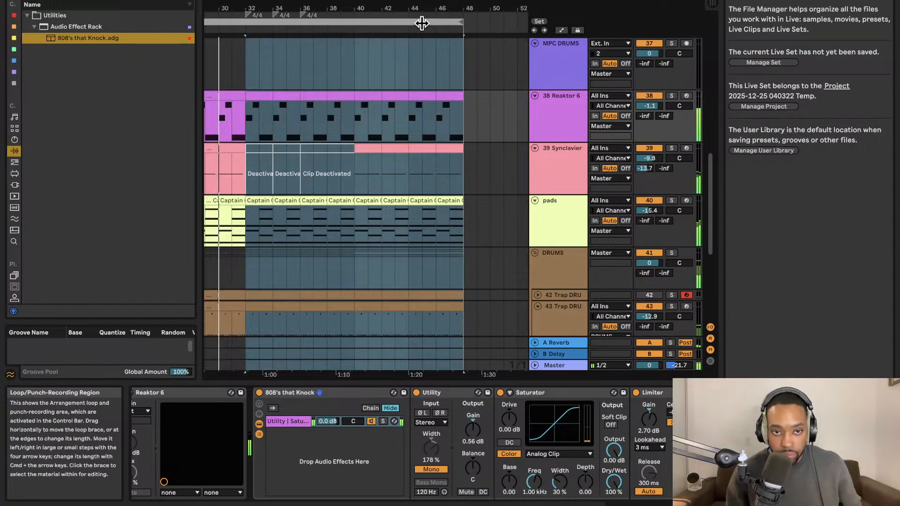
# Add a locator at bar 32 and resume playback of the duplicated section.
pyautogui.rightClick(246, 33)
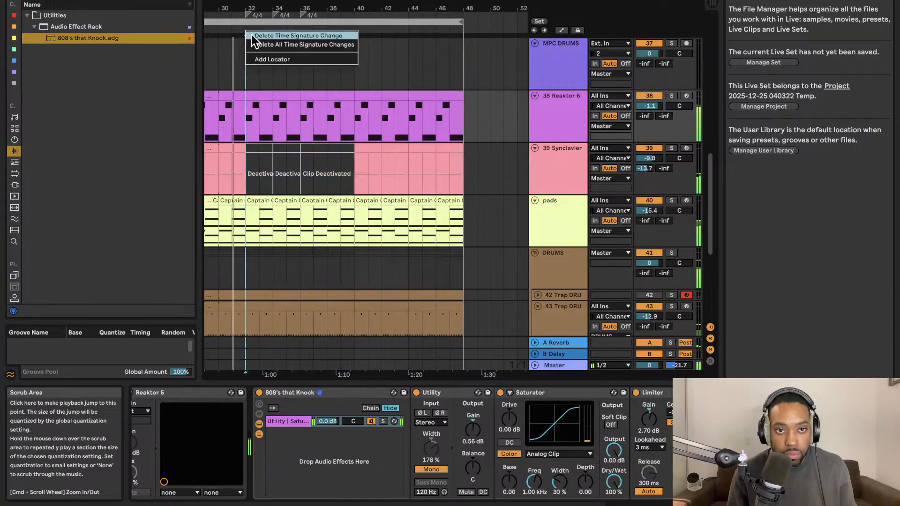
pyautogui.click(253, 59)
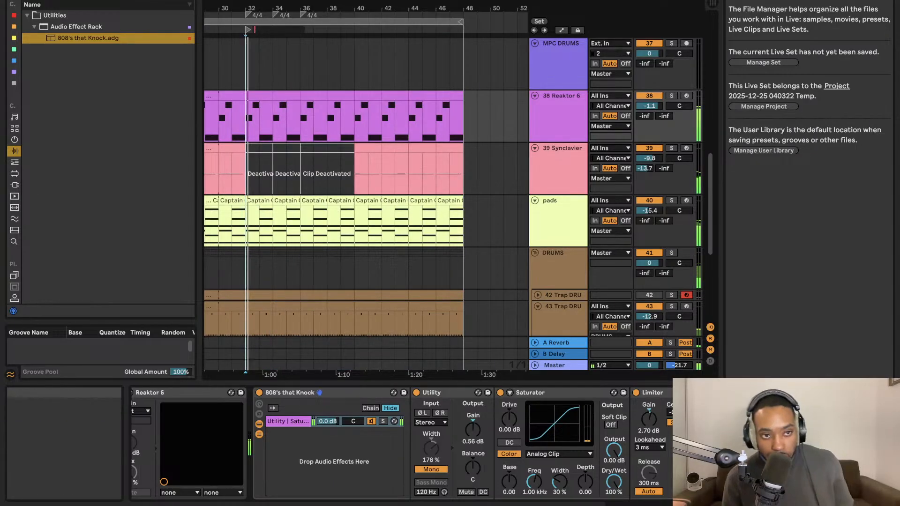
pyautogui.click(312, 82)
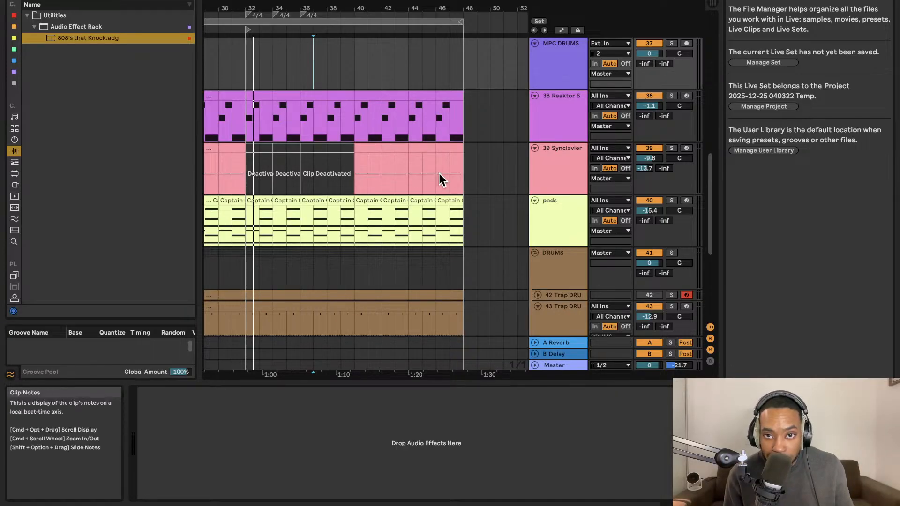
pyautogui.press('space')
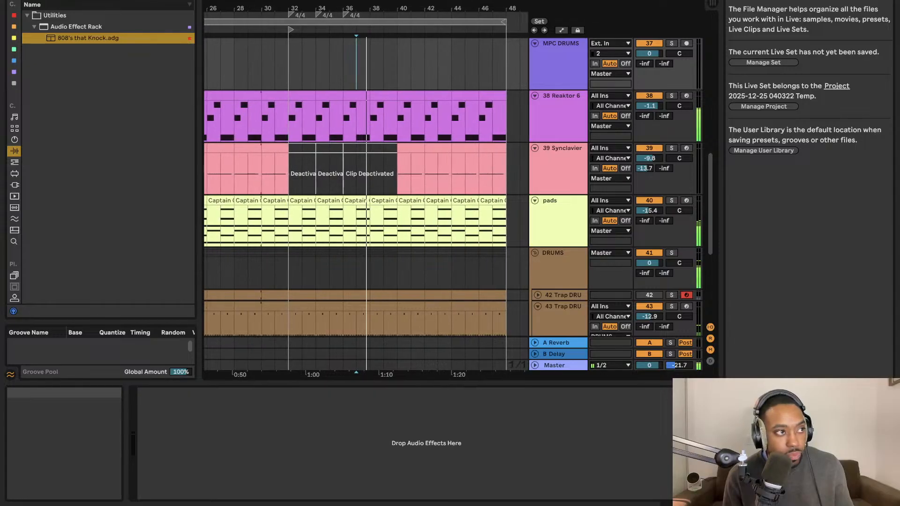